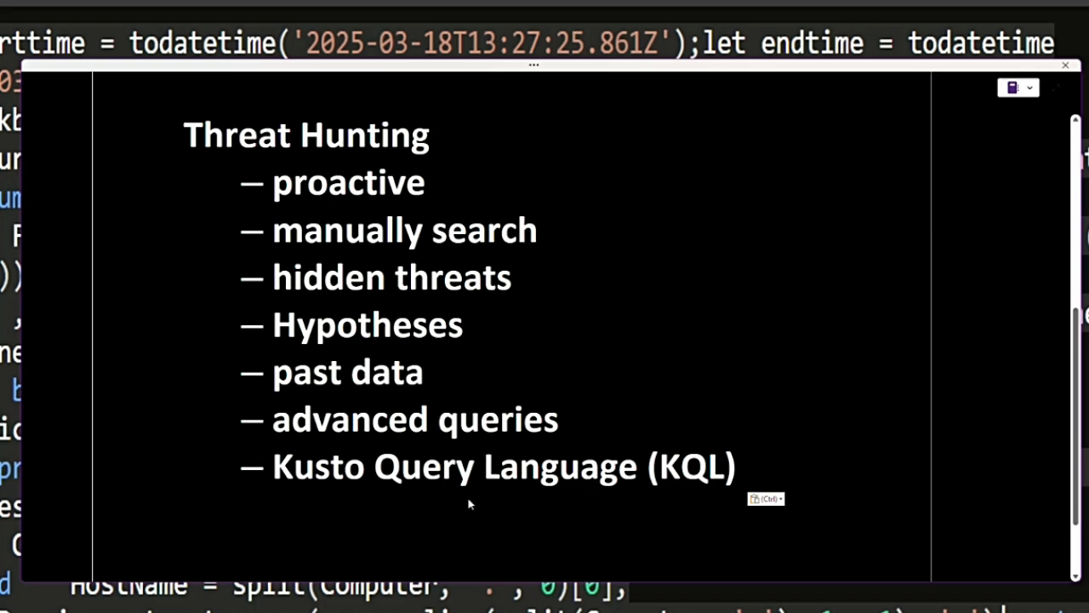
- Switch to the Azure portal and open the Microsoft Sentinel workspace sentinelworkspace1
{"action": "key", "text": "alt+Tab"}
{"action": "left_click", "coordinate": [324, 410]}
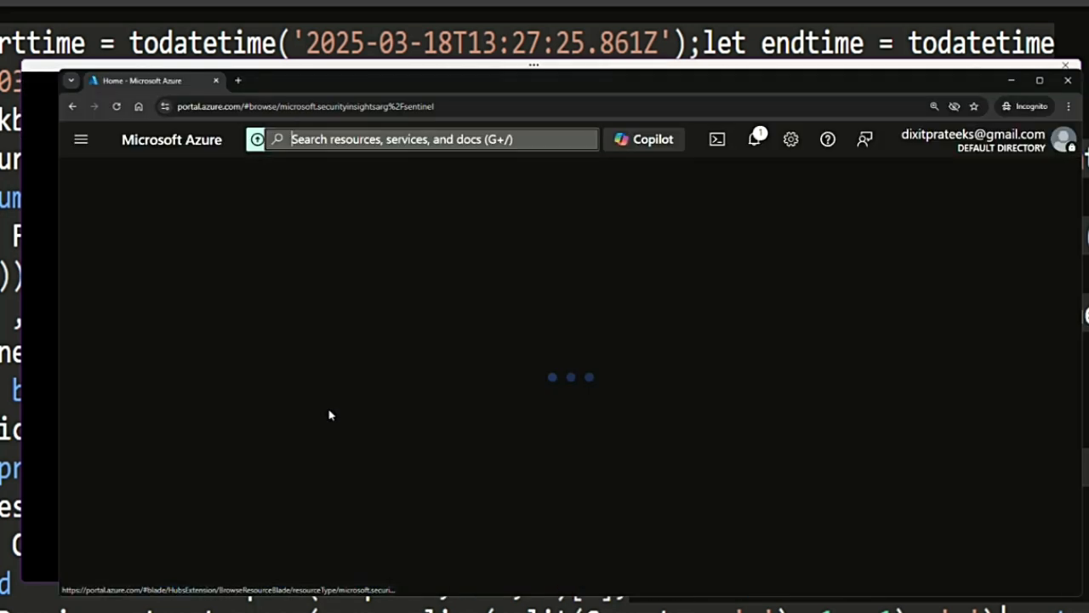
{"action": "left_click", "coordinate": [195, 403]}
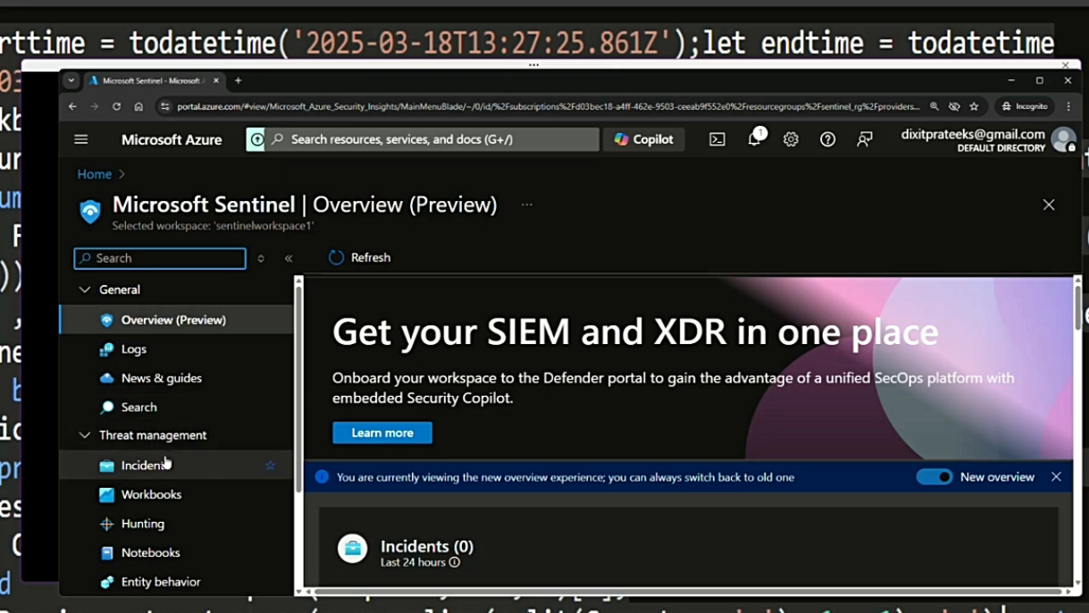
- Open the workspace's Hunting page under Threat management
{"action": "scroll", "coordinate": [140, 436], "scroll_direction": "down", "scroll_amount": 1}
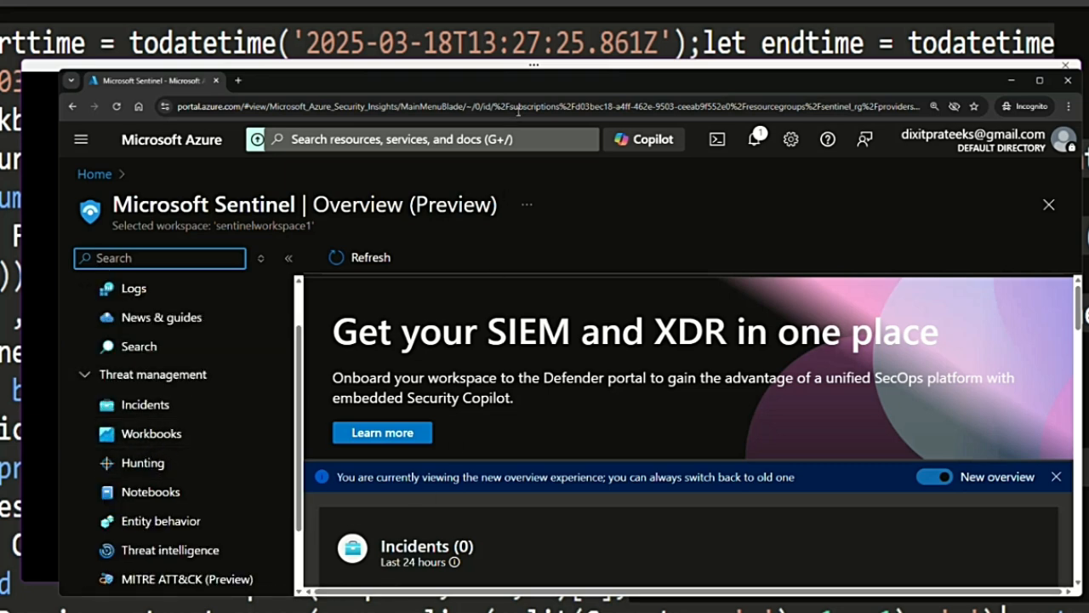
{"action": "left_click_drag", "start_coordinate": [524, 86], "coordinate": [521, 81]}
{"action": "left_click", "coordinate": [106, 452]}
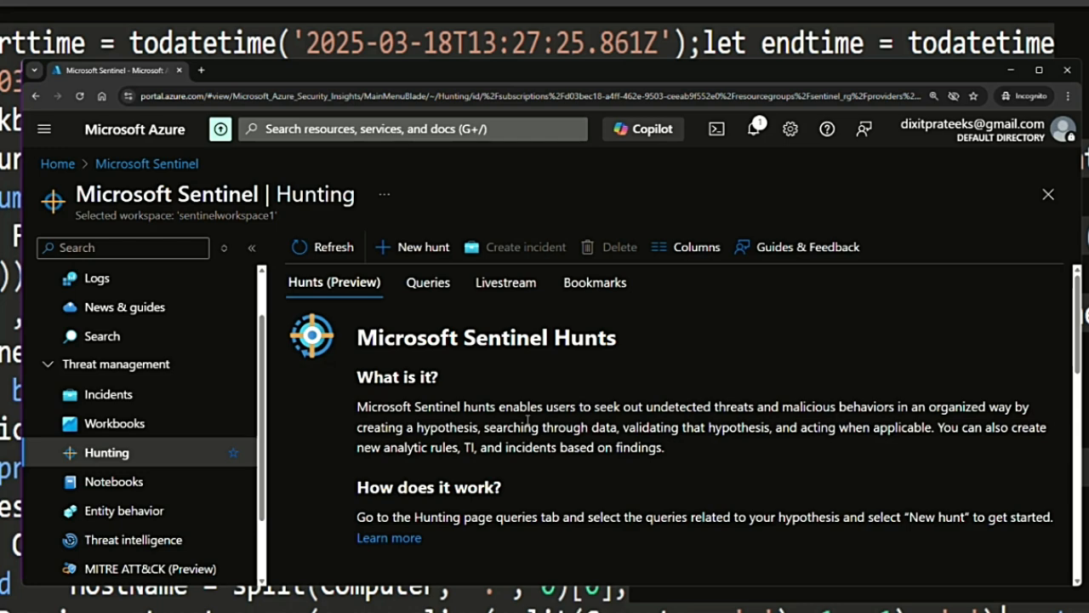
- Expand the Configuration section and open the Analytics page of the Sentinel workspace
{"action": "scroll", "coordinate": [161, 430], "scroll_direction": "down", "scroll_amount": 1}
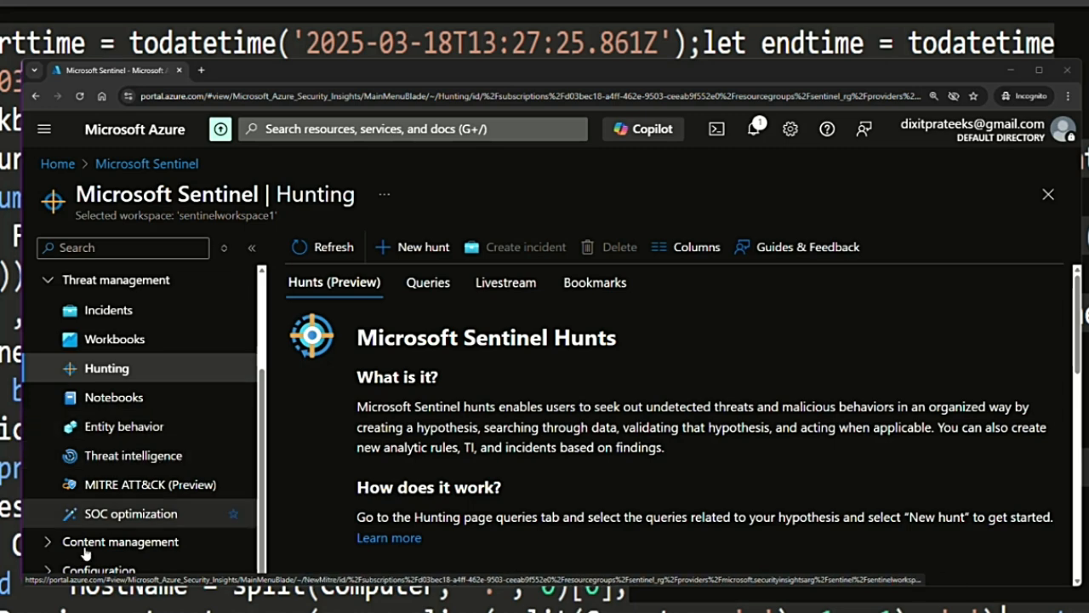
{"action": "left_click", "coordinate": [48, 569]}
{"action": "scroll", "coordinate": [85, 528], "scroll_direction": "down", "scroll_amount": 1}
{"action": "scroll", "coordinate": [204, 518], "scroll_direction": "down", "scroll_amount": 1}
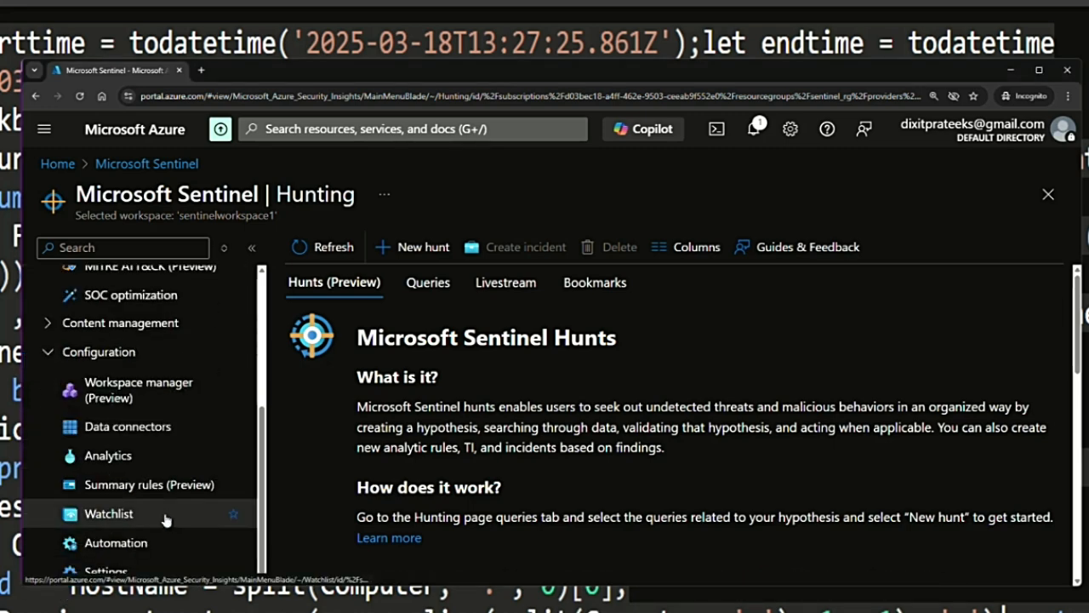
{"action": "left_click", "coordinate": [109, 456]}
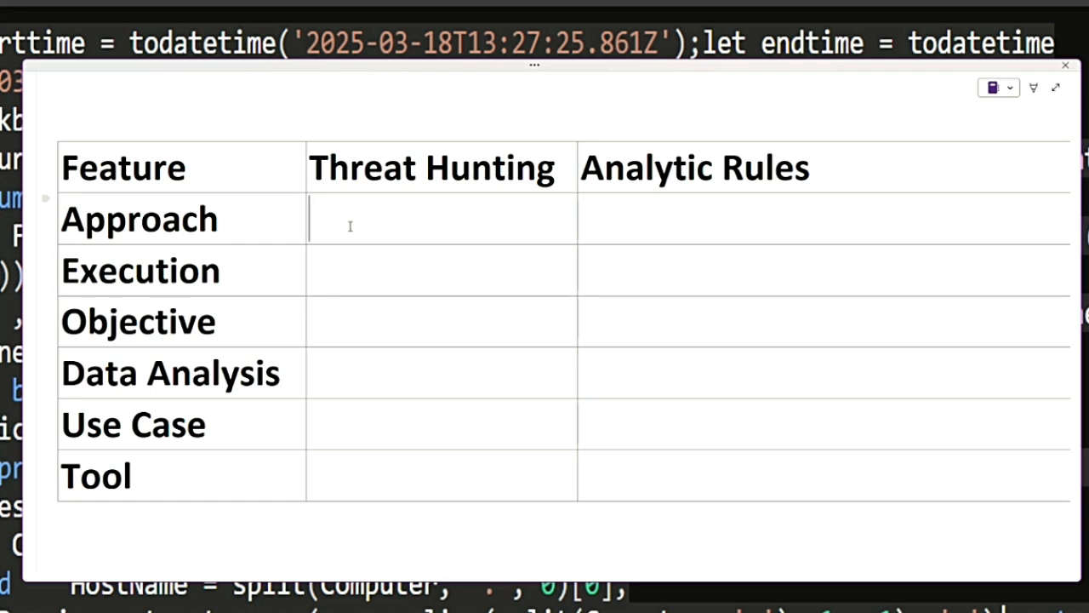
- Fill the comparison table's Approach row with "Proactive" and "Reactive", and the Execution row with "Manual" and "Automated"
{"action": "type", "text": "Proactive"}
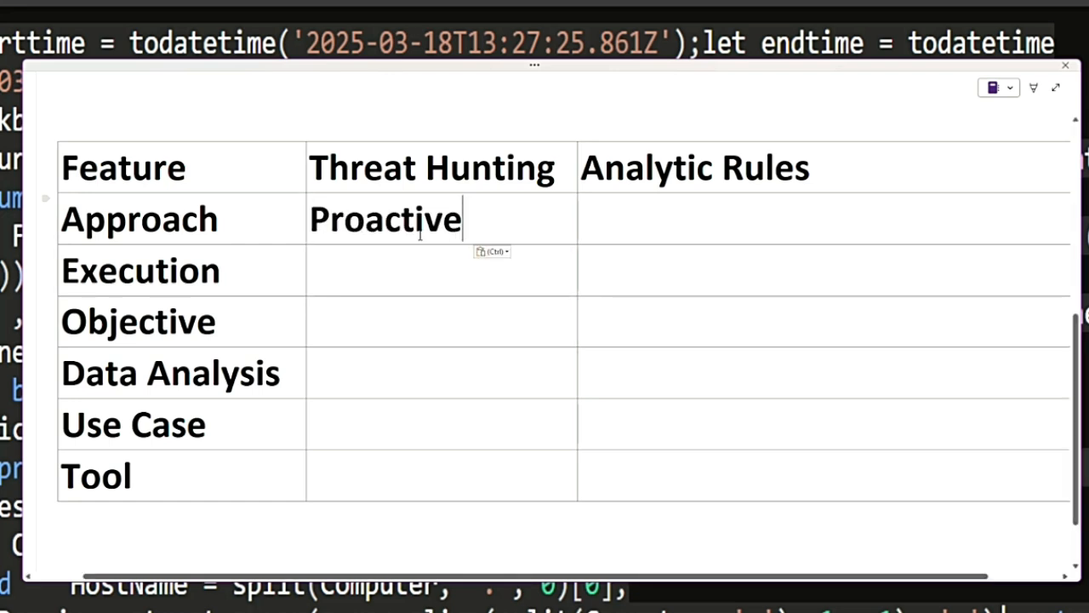
{"action": "left_click", "coordinate": [618, 223]}
{"action": "type", "text": "Reactive"}
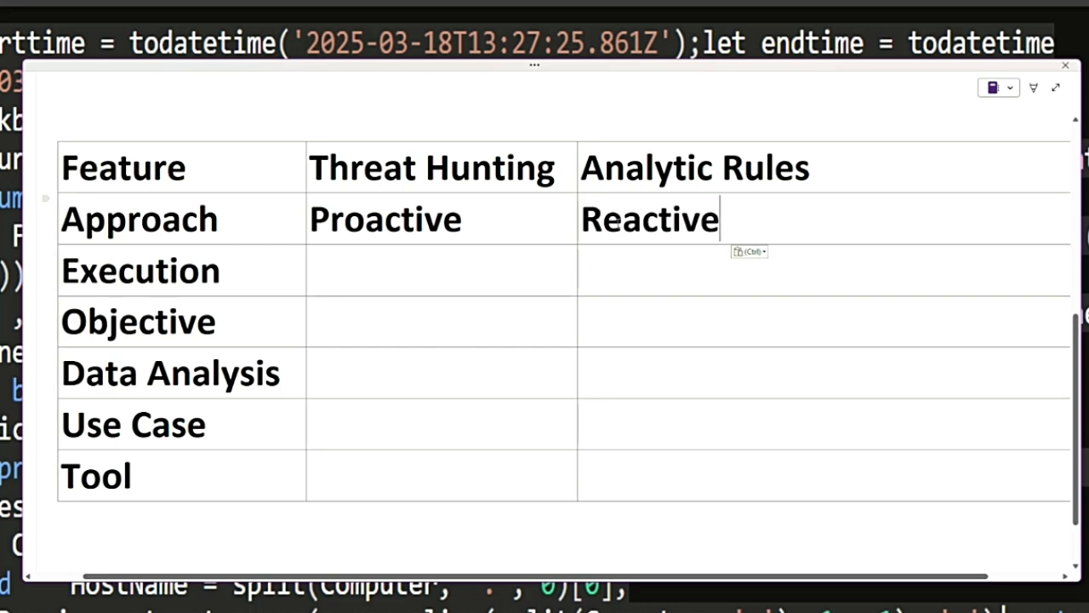
{"action": "left_click", "coordinate": [335, 271]}
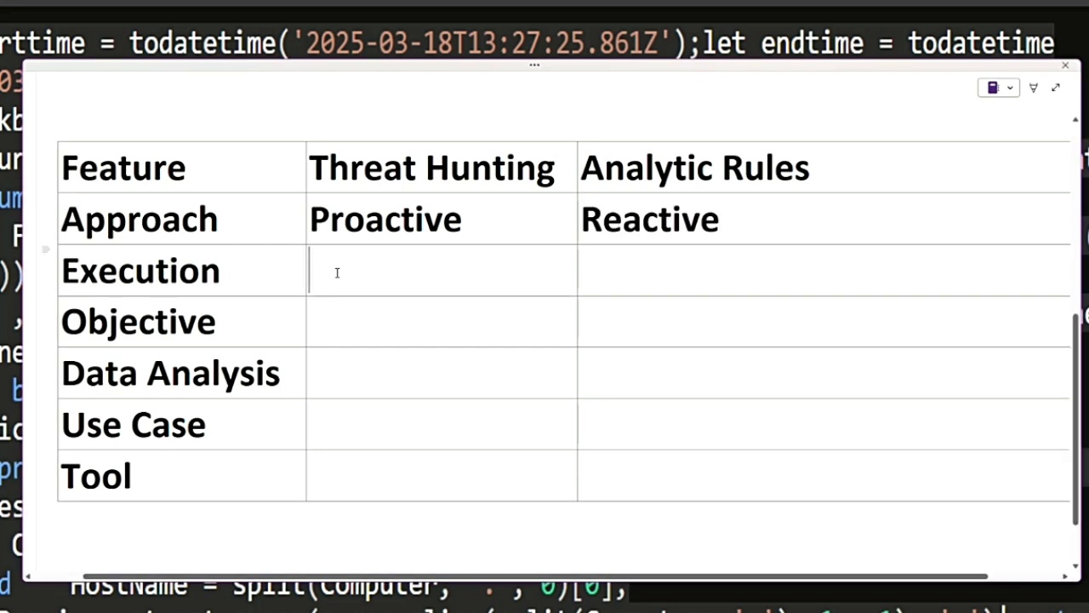
{"action": "type", "text": "Manual"}
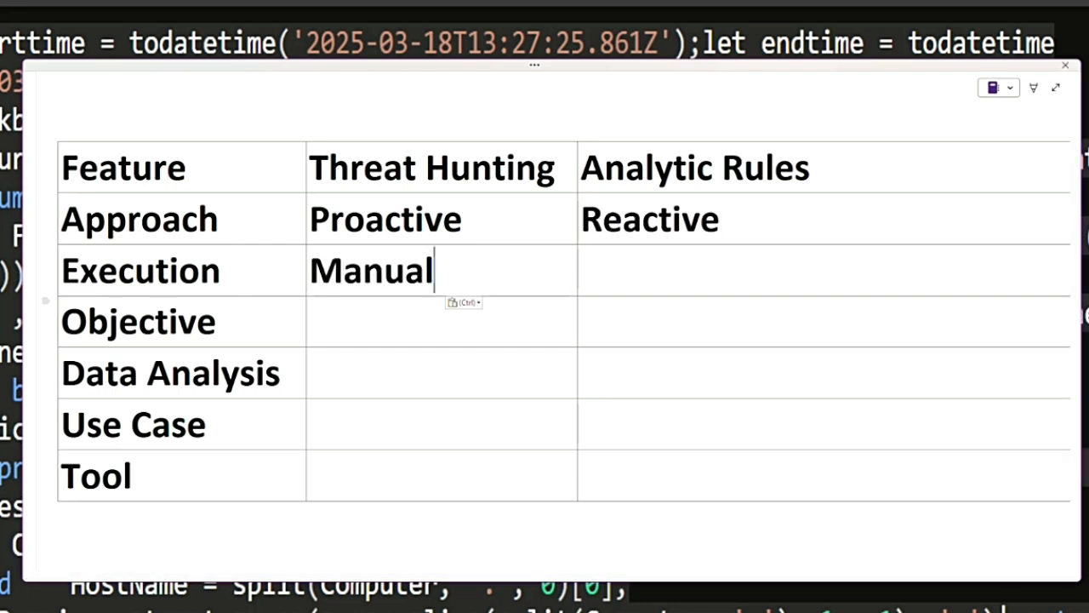
{"action": "left_click", "coordinate": [622, 270]}
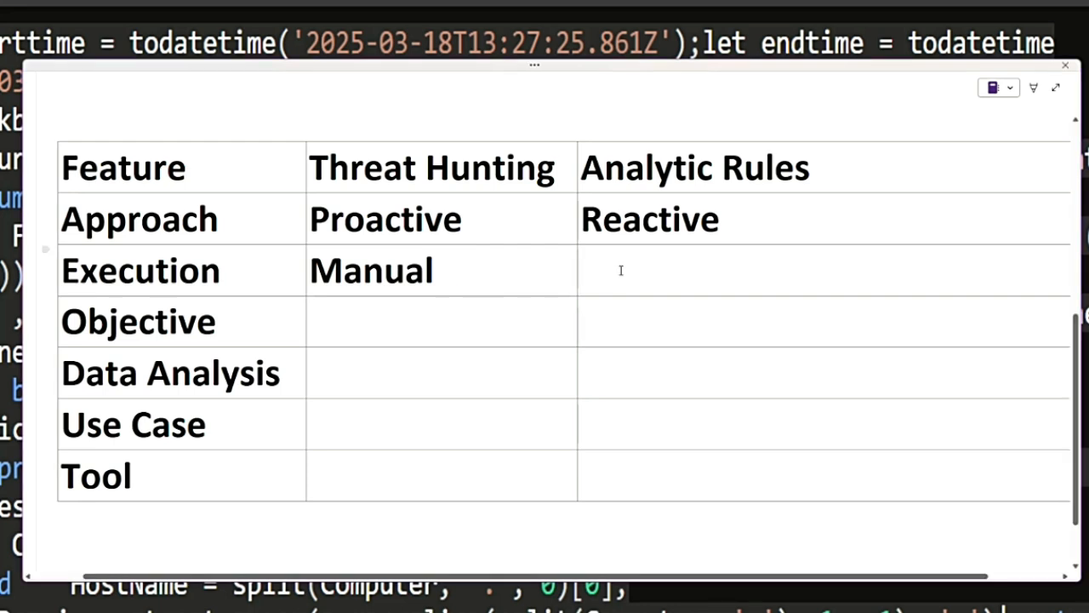
{"action": "type", "text": "Automated"}
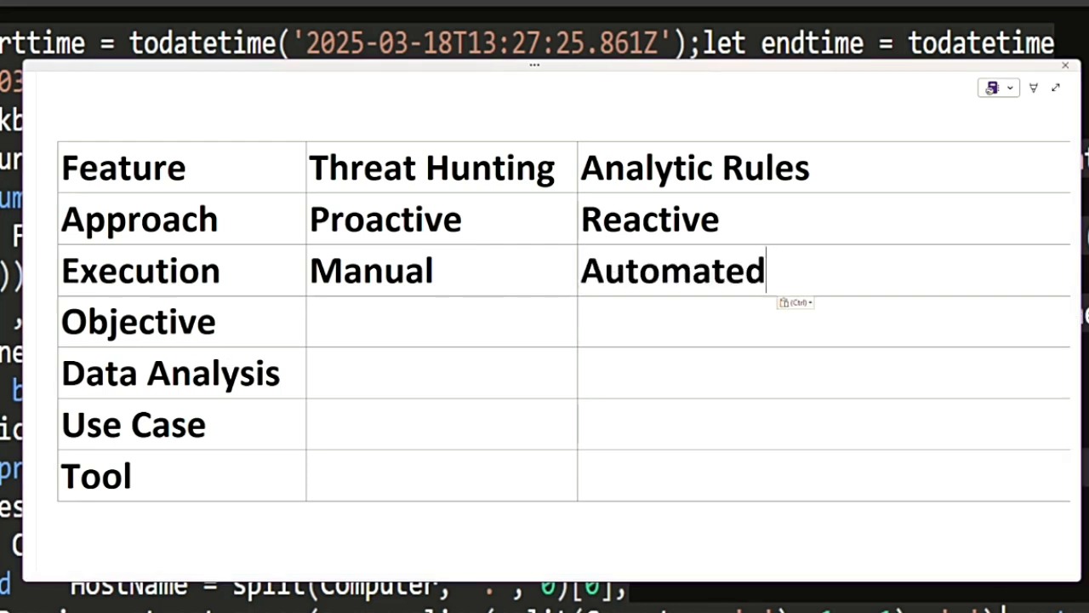
- Fill the Objective row with "Find unknown threats" and "Detect known threats", and Data Analysis with "Interactive investigation" and "Predefined detection logic"
{"action": "left_click", "coordinate": [384, 333]}
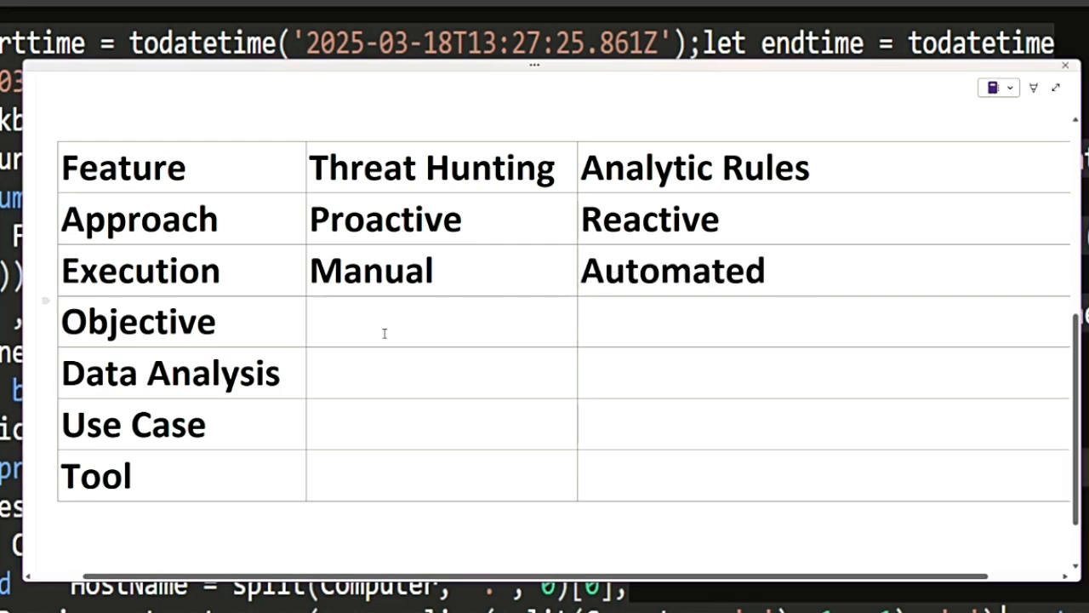
{"action": "type", "text": "Find unknown threats"}
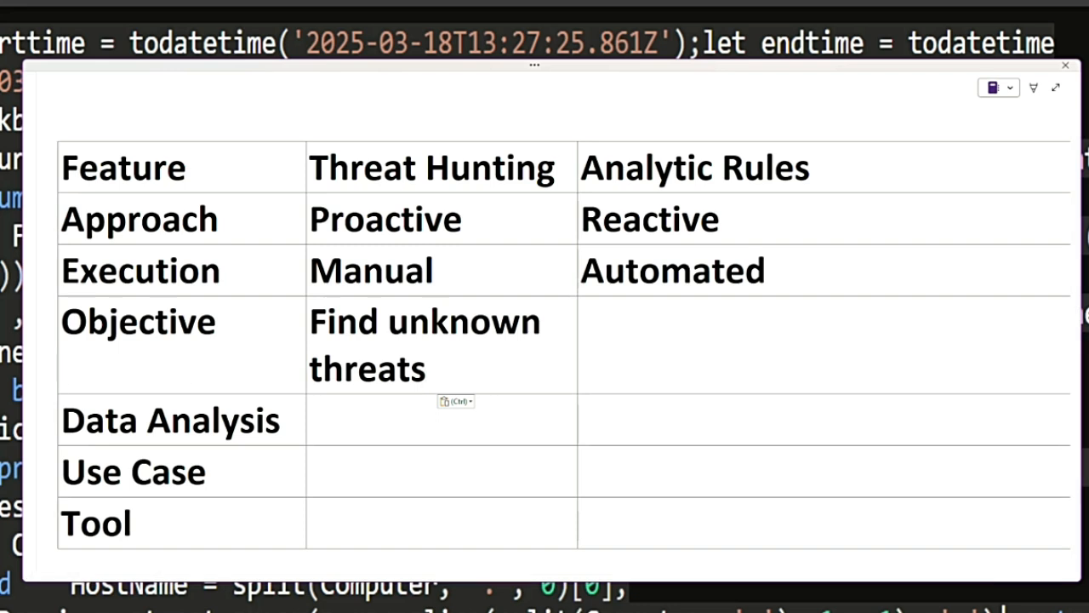
{"action": "left_click", "coordinate": [625, 343]}
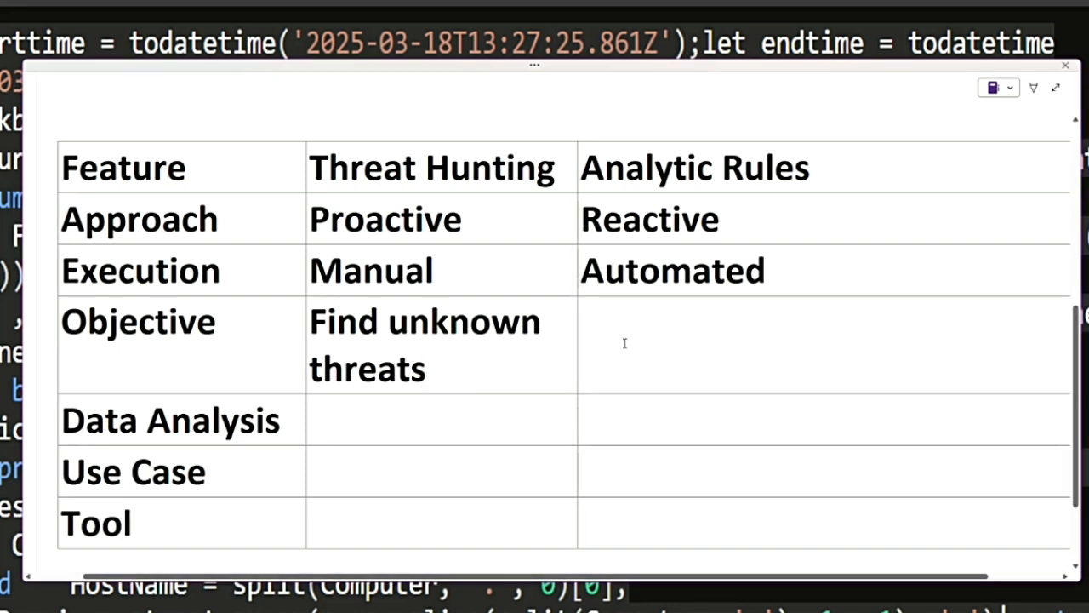
{"action": "type", "text": "Detect known threats"}
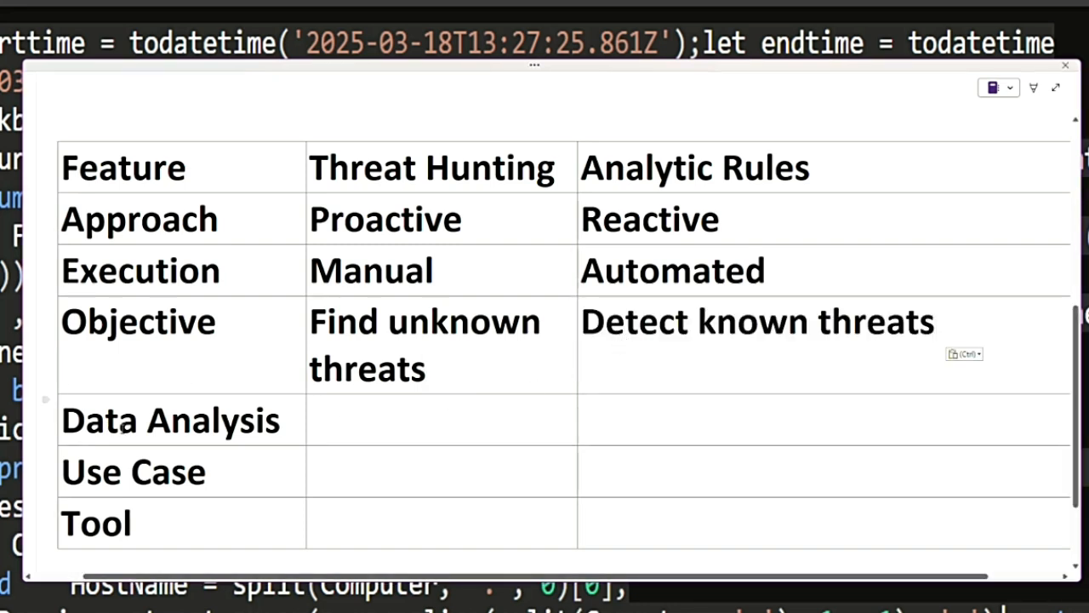
{"action": "left_click", "coordinate": [358, 428]}
{"action": "type", "text": "Interactive investigation"}
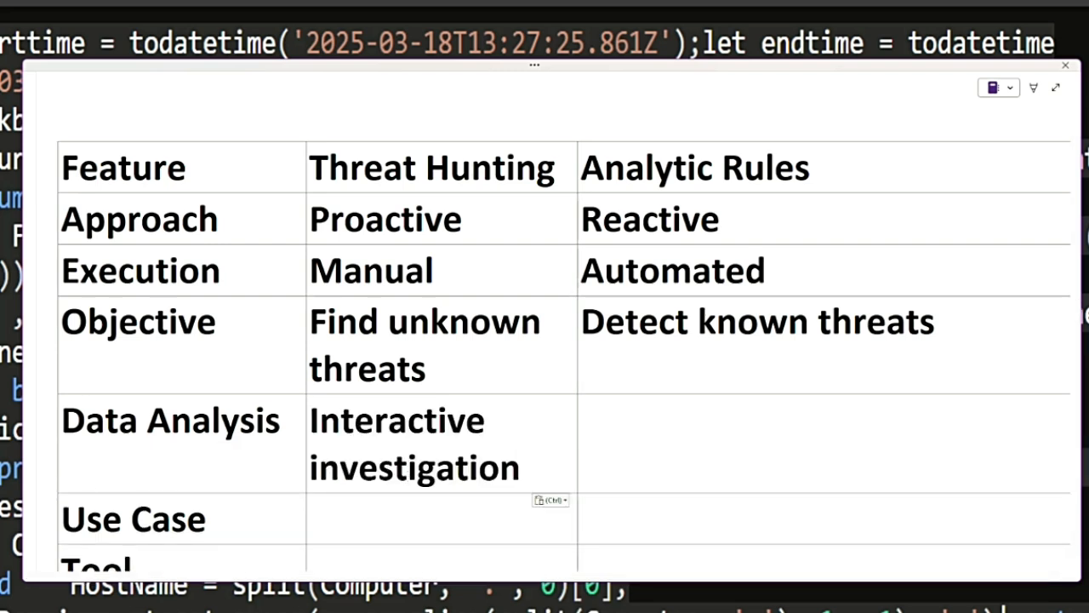
{"action": "left_click", "coordinate": [627, 423]}
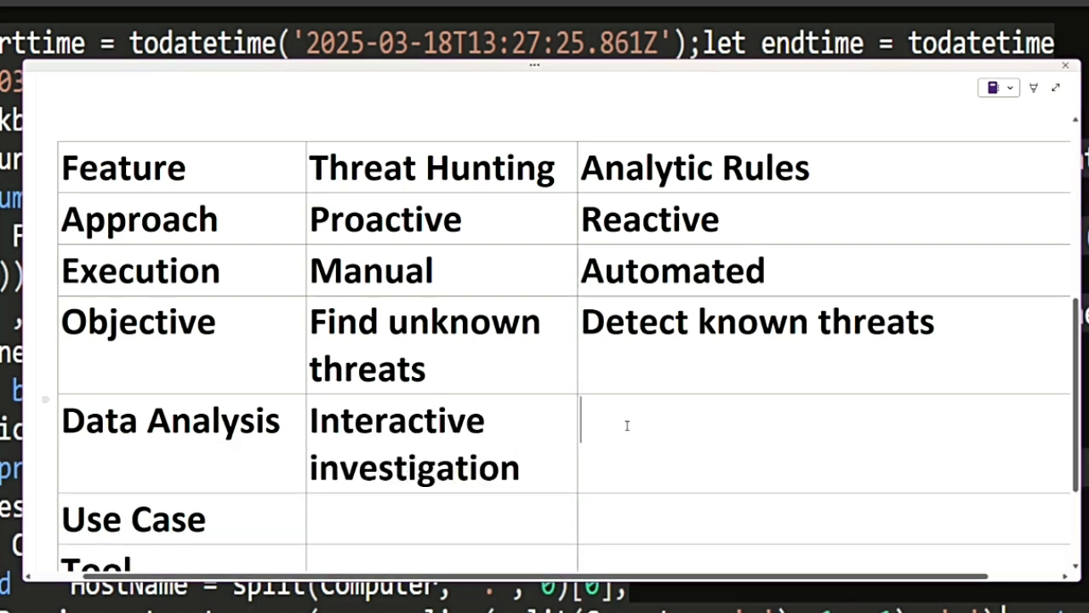
{"action": "type", "text": "Predefined detection logic"}
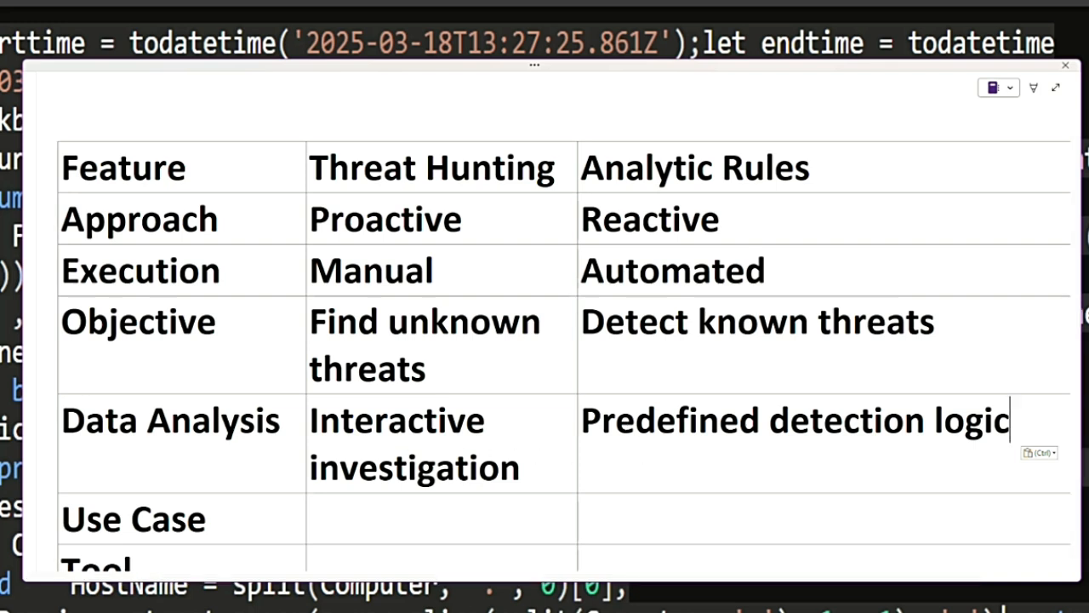
- Fill the Use Case row with "Search for hidden attack patterns" and "Continuously monitor for threats", and Tool with "Hunting queries" and "Rules"
{"action": "scroll", "coordinate": [345, 472], "scroll_direction": "down", "scroll_amount": 1}
{"action": "left_click", "coordinate": [344, 473]}
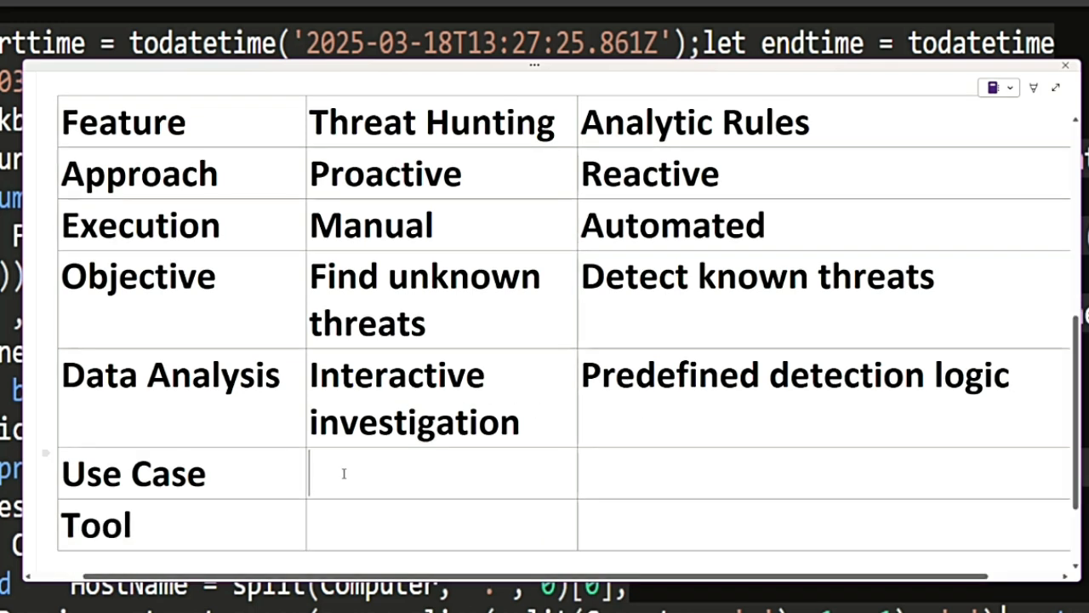
{"action": "type", "text": "Search for hidden attack patterns"}
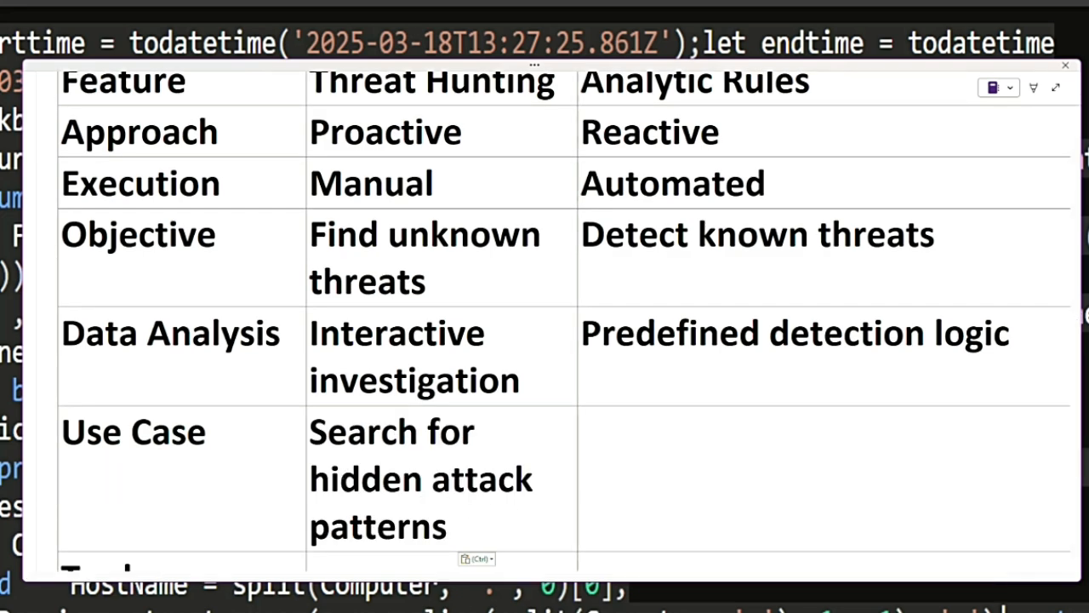
{"action": "left_click", "coordinate": [630, 435]}
{"action": "type", "text": "Continuously monitor for threats"}
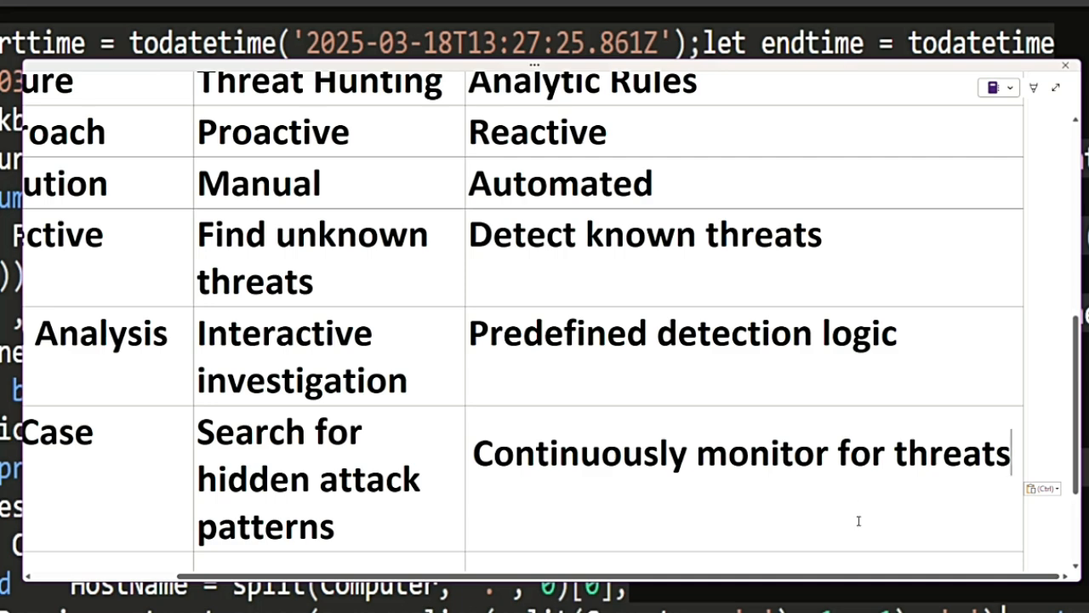
{"action": "left_click", "coordinate": [425, 563]}
{"action": "type", "text": "Hunting queries"}
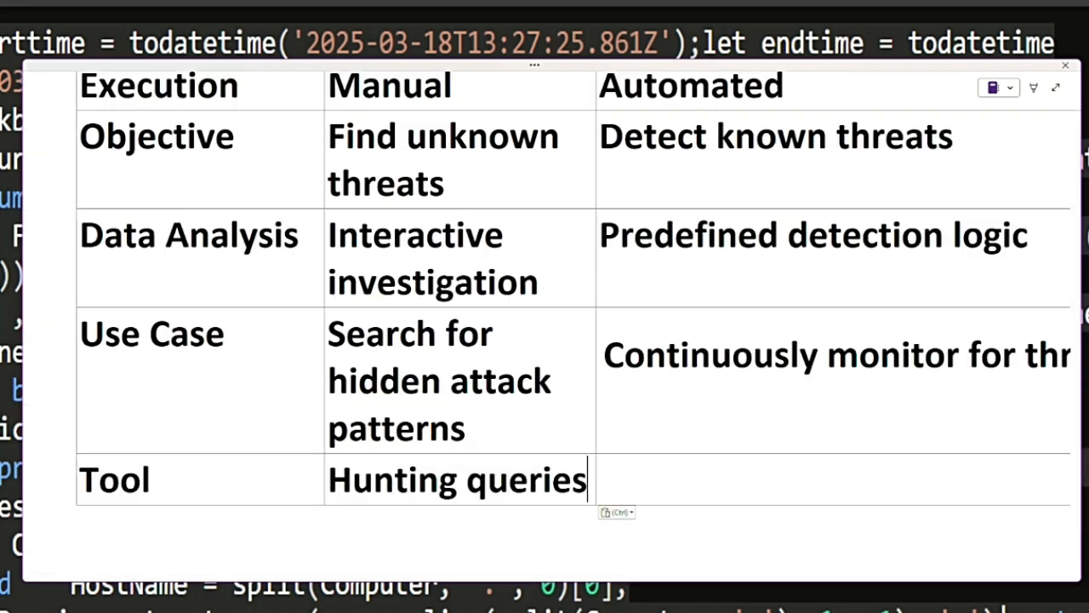
{"action": "left_click", "coordinate": [651, 482]}
{"action": "type", "text": "rules"}
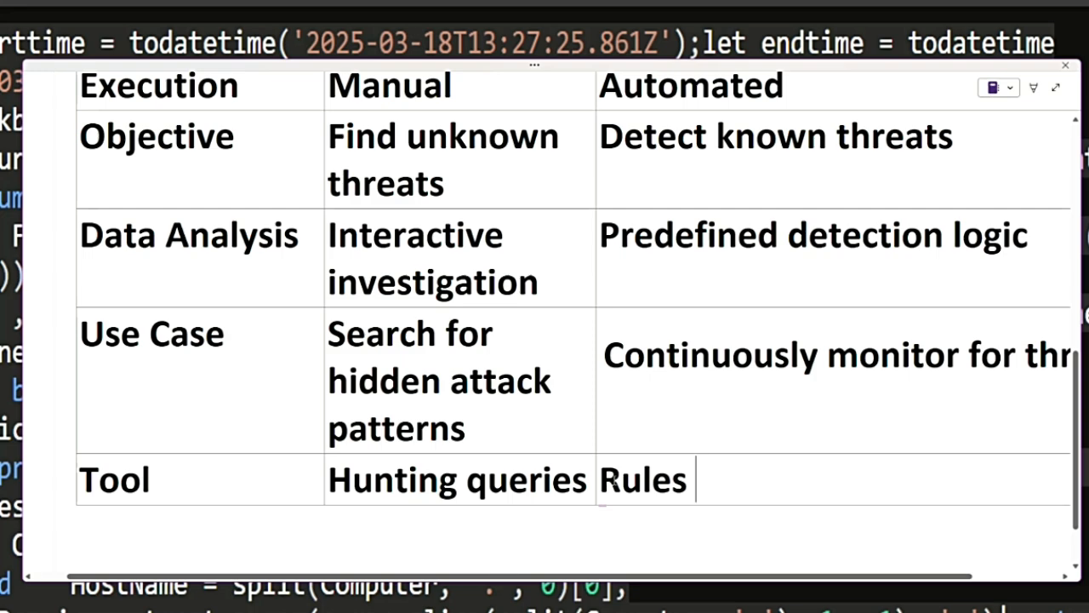
- Highlight the Threat Hunting and Analytic Rules column headings in the comparison table
{"action": "scroll", "coordinate": [330, 278], "scroll_direction": "up", "scroll_amount": 4}
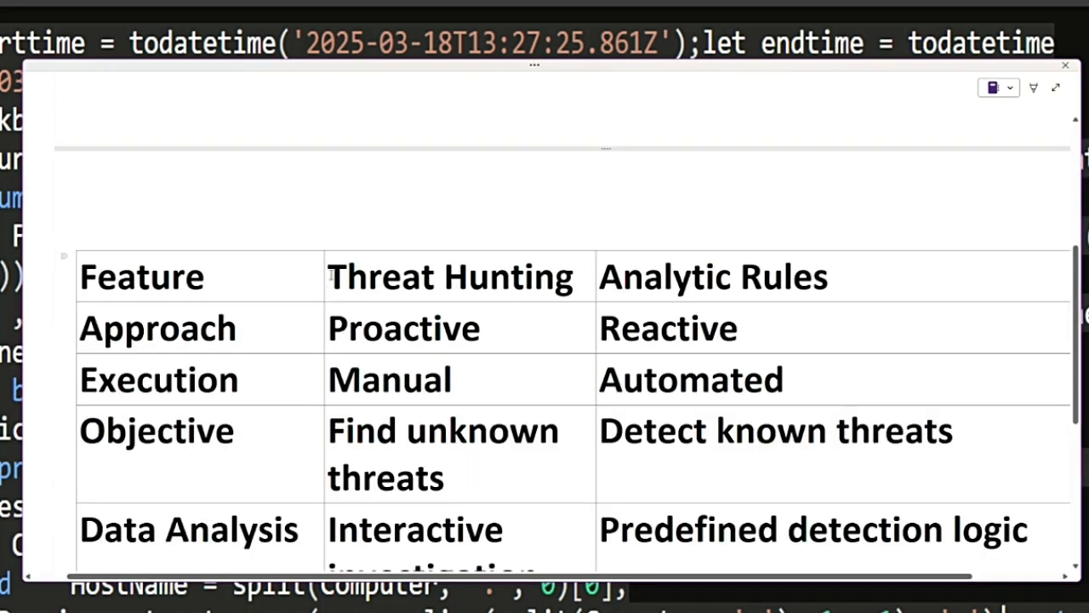
{"action": "left_click_drag", "start_coordinate": [330, 277], "coordinate": [865, 292]}
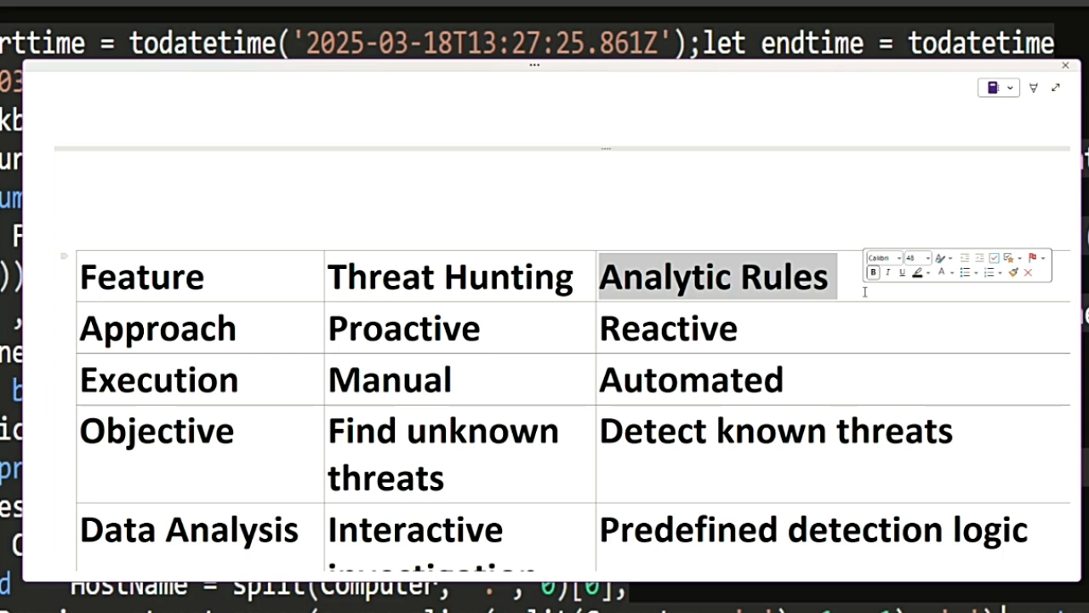
- Add the arrow bullet "read-only query language" under the Kusto Query Language (KQL) heading
{"action": "scroll", "coordinate": [401, 218], "scroll_direction": "down", "scroll_amount": 10}
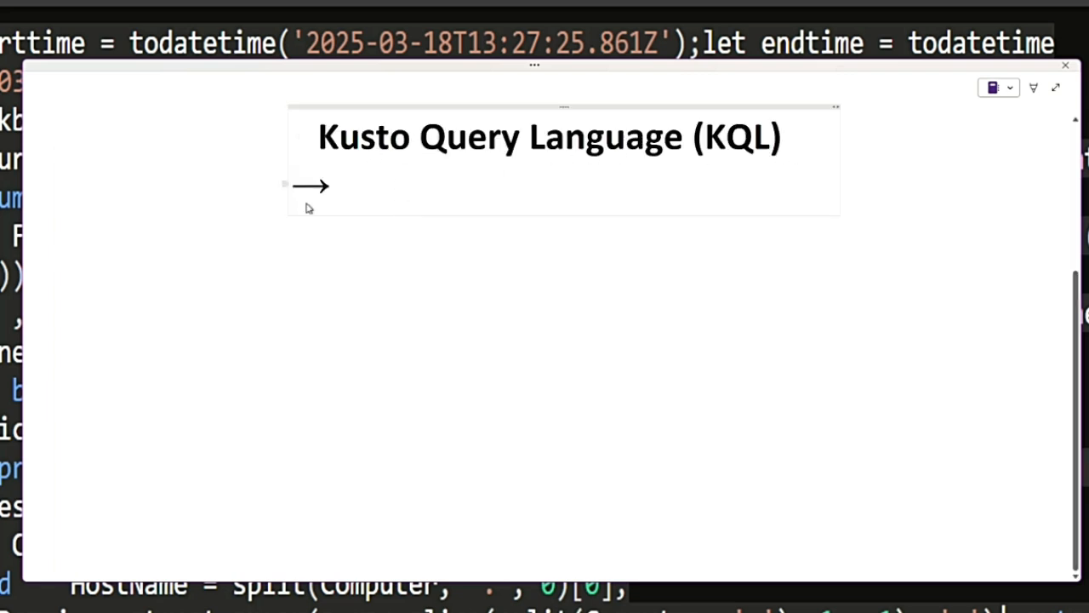
{"action": "type", "text": "read-only query language"}
{"action": "key", "text": "Return"}
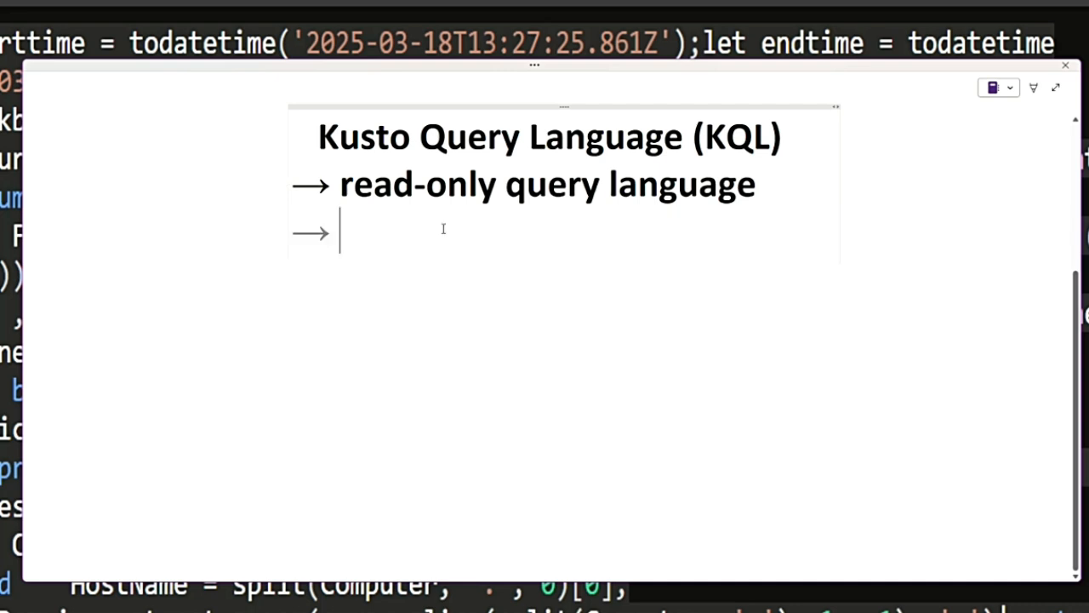
- Add indented sub-points "retrieve and analyze data" and "No modifying, updating, or deleting it" beneath the read-only bullet, and highlight "read-only query"
{"action": "key", "text": "Tab"}
{"action": "key", "text": "Tab"}
{"action": "key", "text": "Tab"}
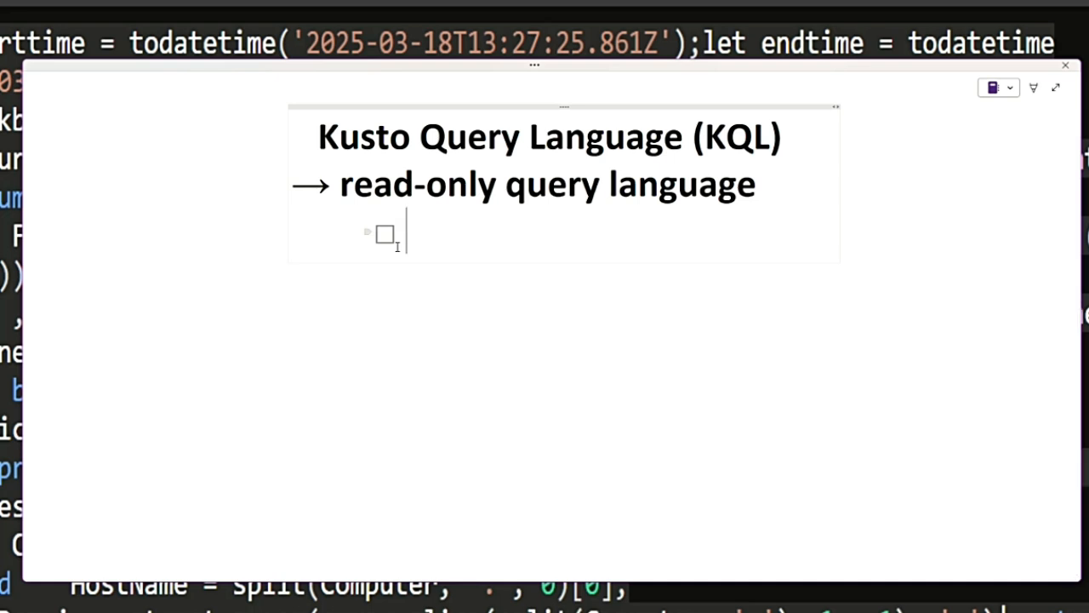
{"action": "type", "text": "retrieve and analyze data"}
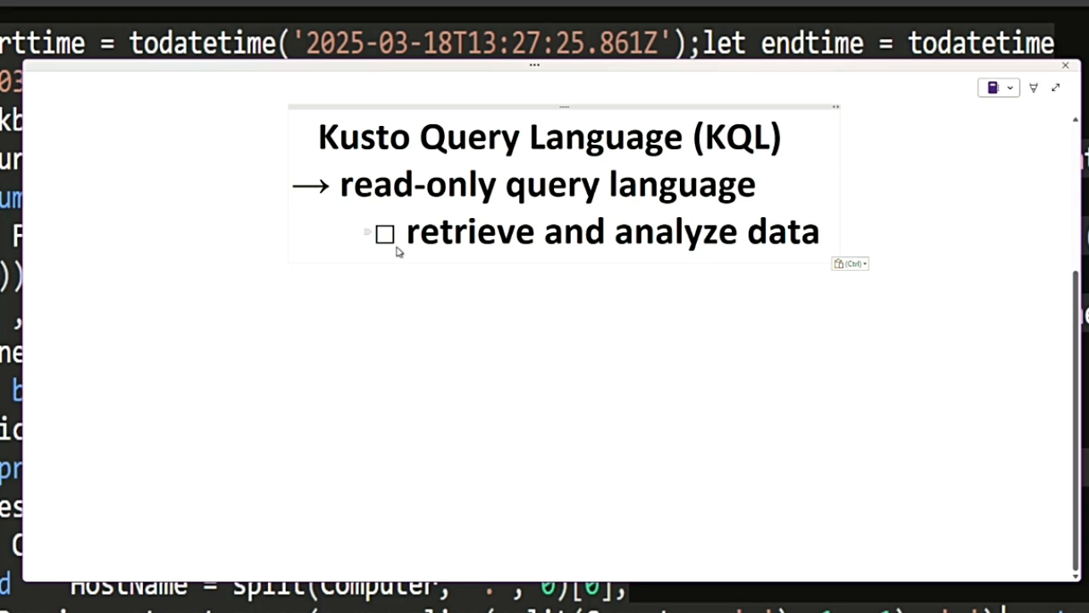
{"action": "key", "text": "Return"}
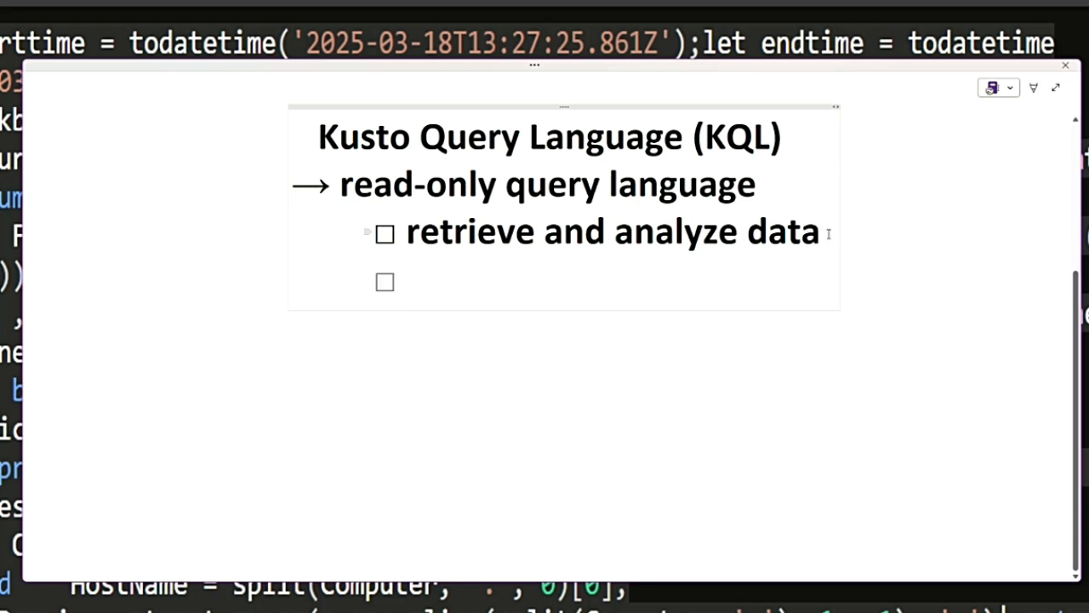
{"action": "type", "text": "No"}
{"action": "type", "text": "modifying, updating, or deleting it"}
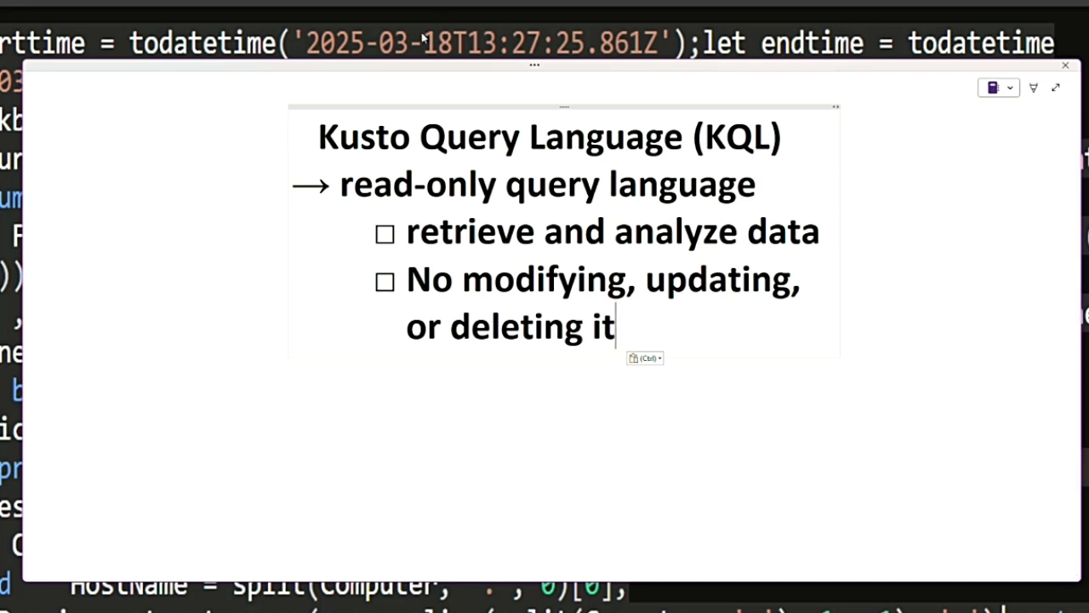
{"action": "left_click_drag", "start_coordinate": [342, 191], "coordinate": [634, 195]}
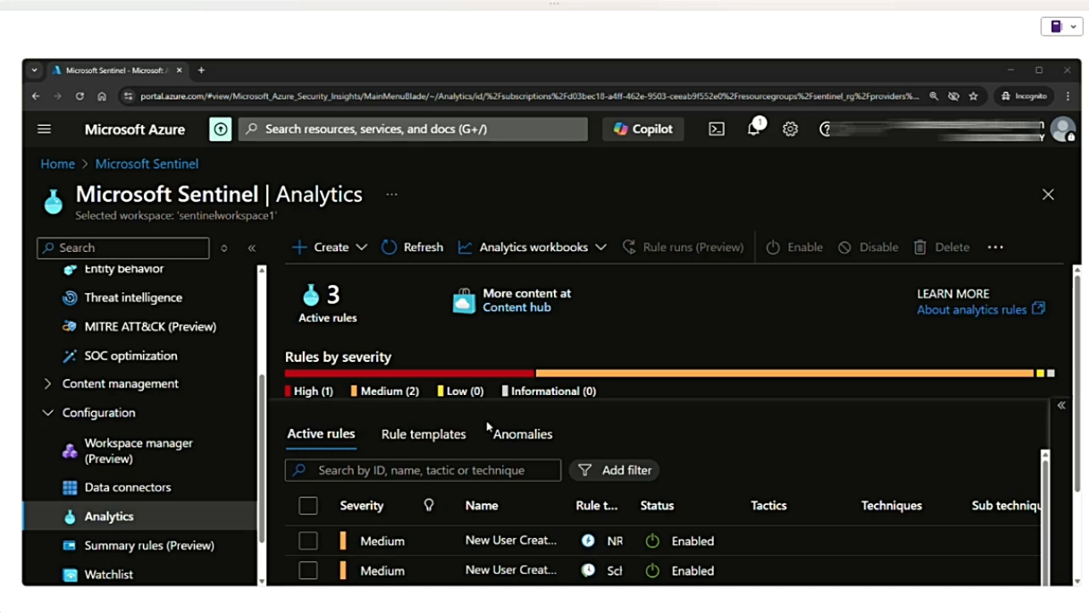
- Open the Logs page of the Sentinel workspace and dismiss the Log Analytics welcome screen and the Queries hub
{"action": "scroll", "coordinate": [153, 285], "scroll_direction": "up", "scroll_amount": 3}
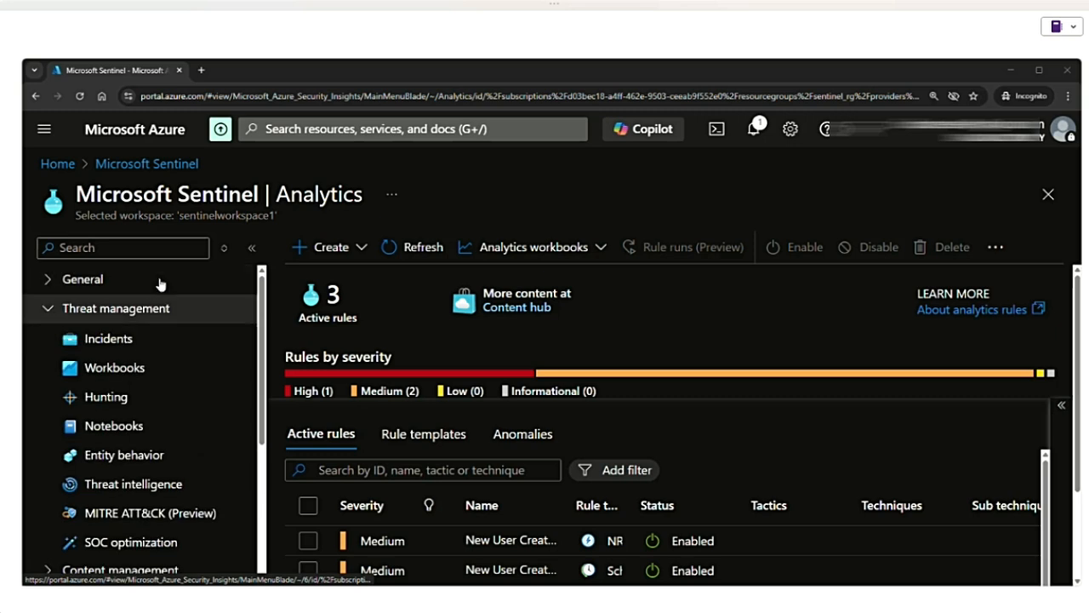
{"action": "left_click", "coordinate": [53, 283]}
{"action": "left_click", "coordinate": [99, 339]}
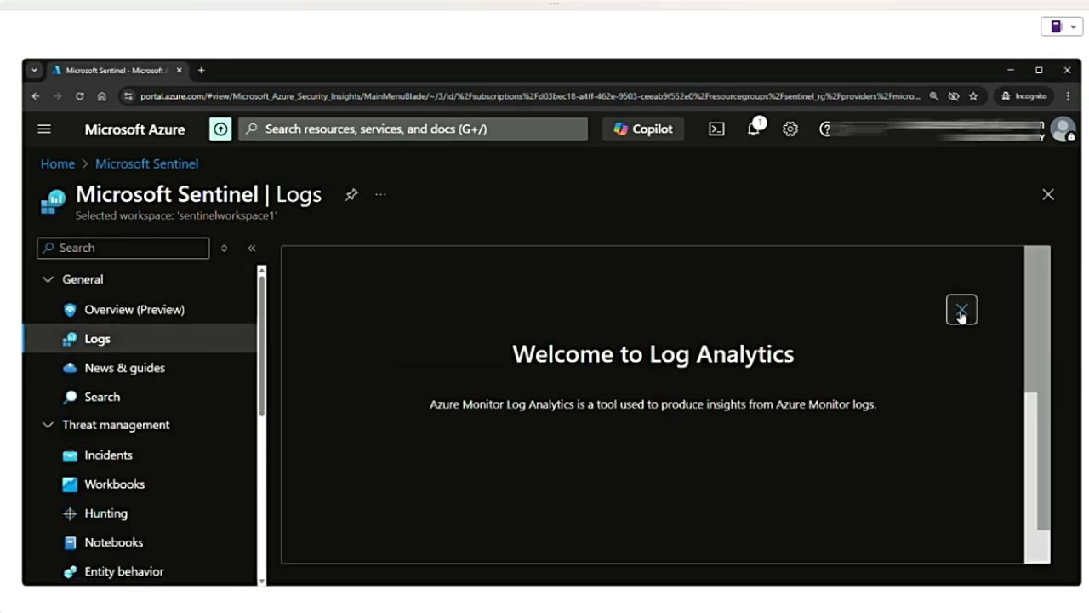
{"action": "left_click", "coordinate": [961, 311]}
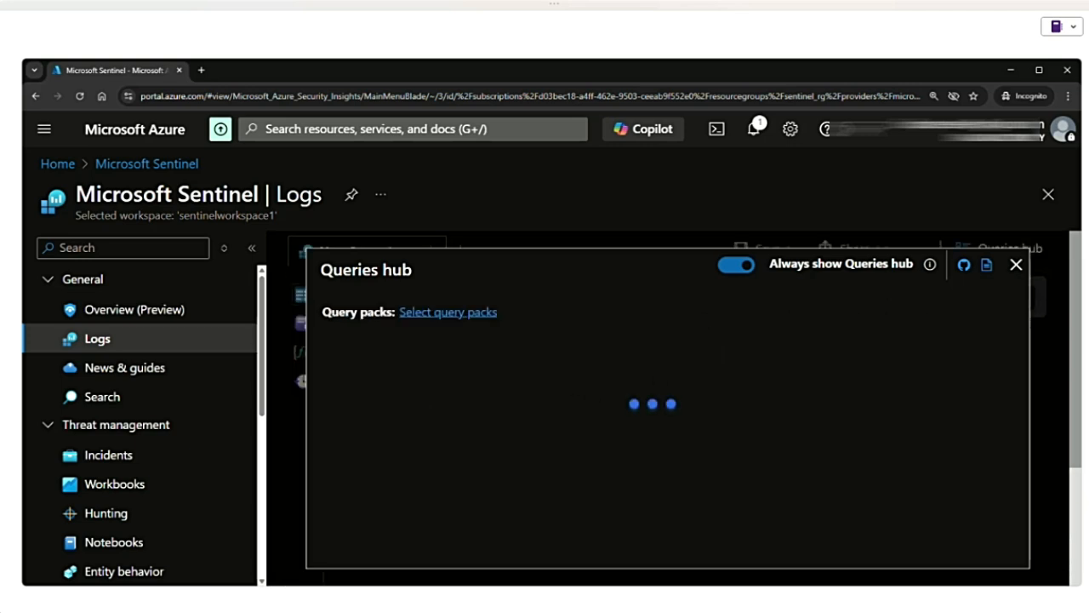
{"action": "left_click", "coordinate": [1016, 267]}
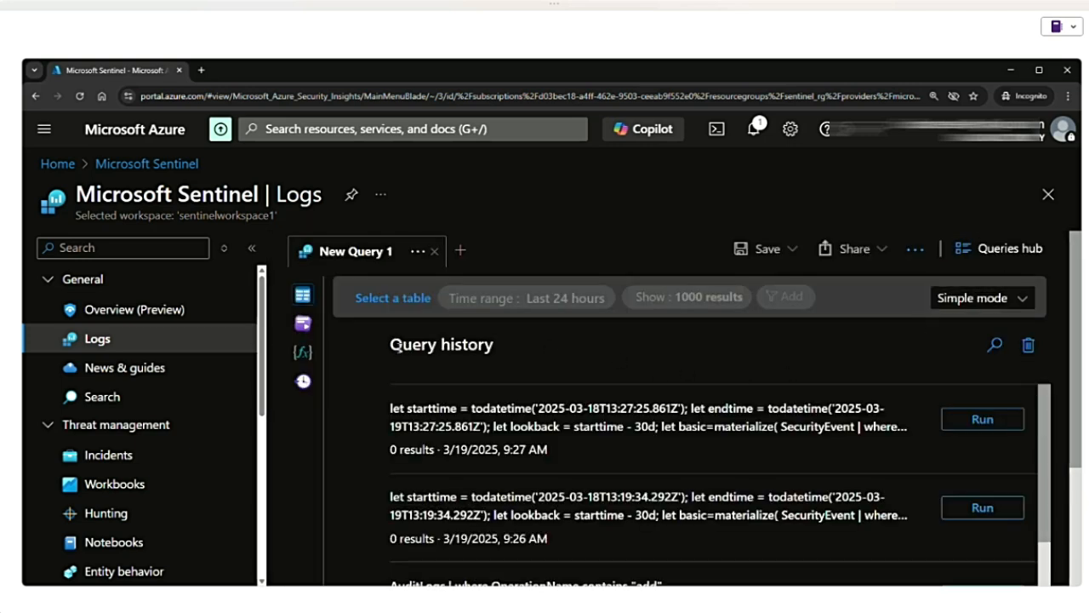
- Switch the query editor from Simple mode to KQL mode and collapse the Sentinel navigation menu
{"action": "left_click", "coordinate": [1021, 298]}
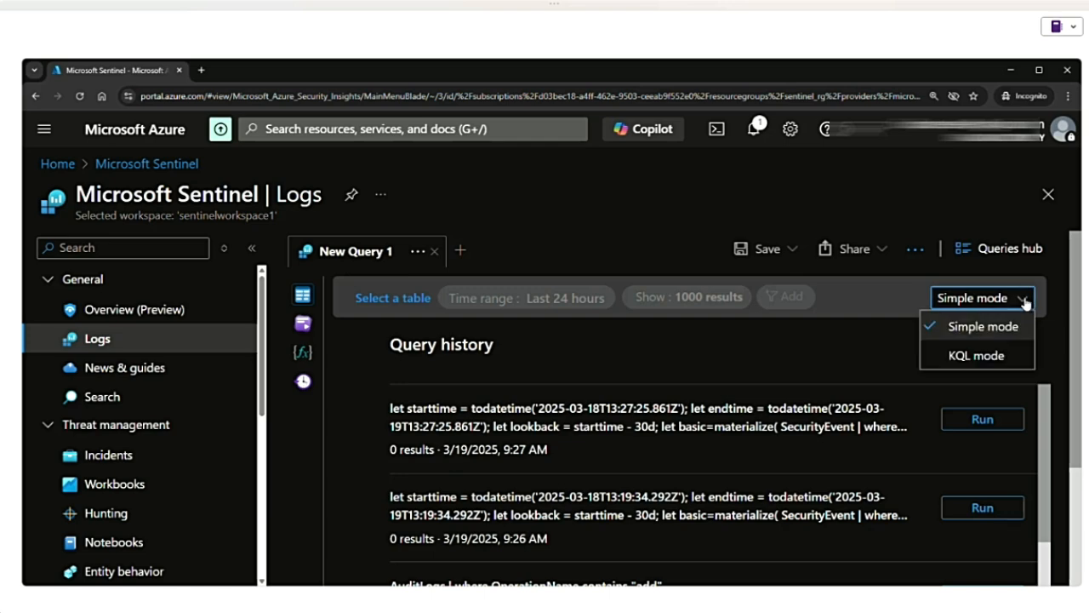
{"action": "left_click", "coordinate": [960, 356]}
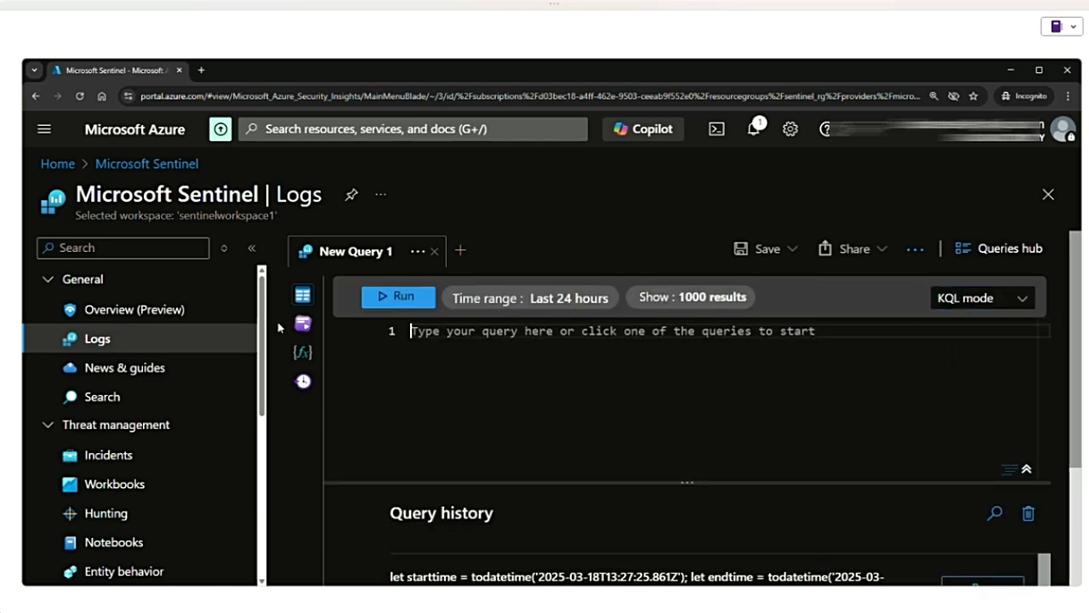
{"action": "left_click", "coordinate": [251, 256]}
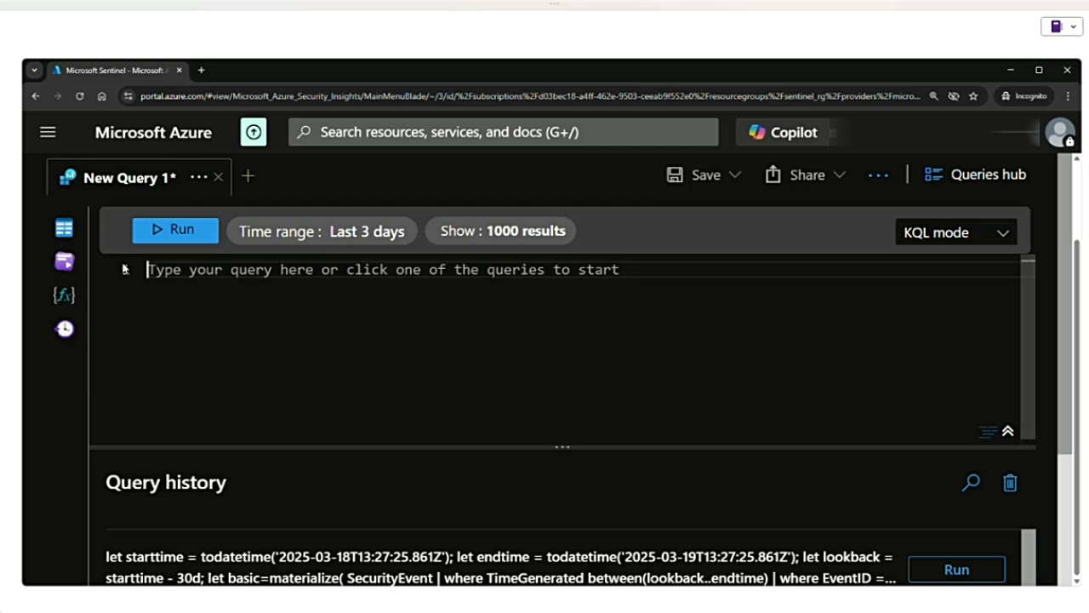
- Enter the SecurityEvent table name in the query editor, followed by a pipe on the second line
{"action": "left_click", "coordinate": [123, 268]}
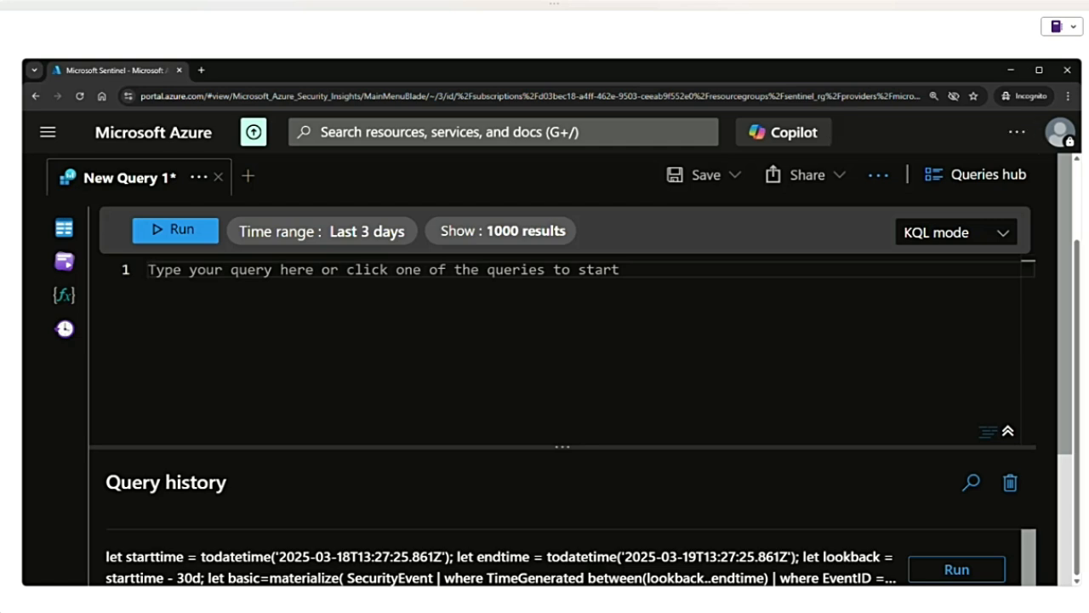
{"action": "type", "text": "Se"}
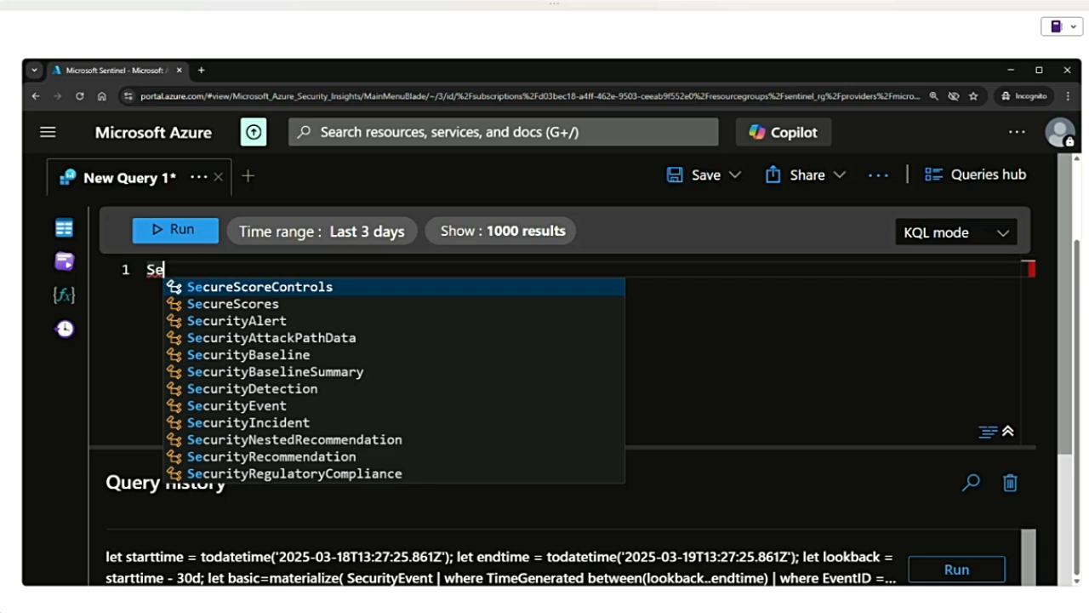
{"action": "type", "text": "cui"}
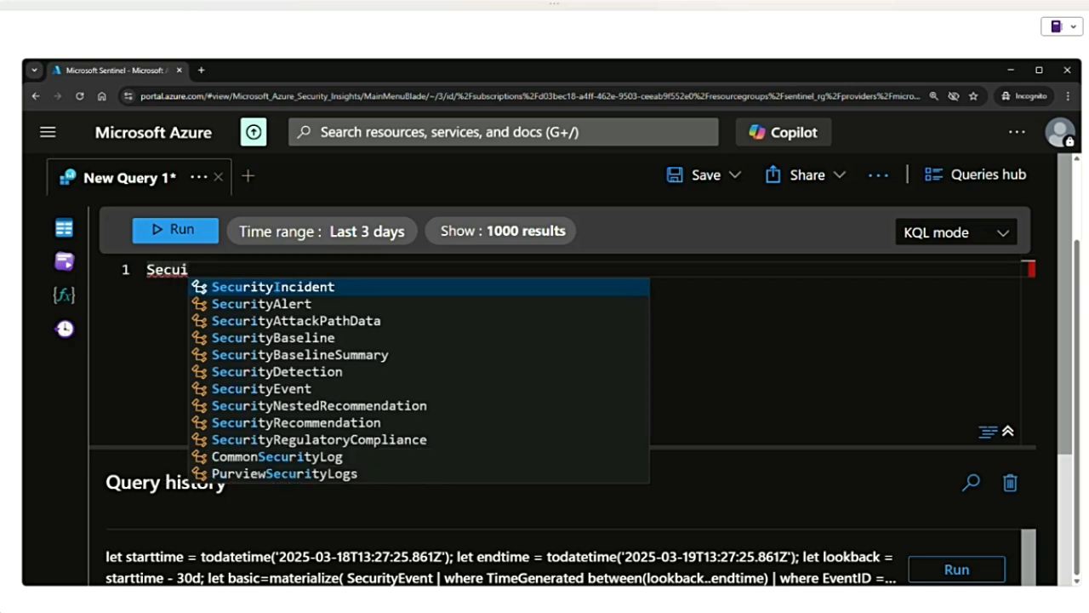
{"action": "key", "text": "BackSpace"}
{"action": "type", "text": "rity"}
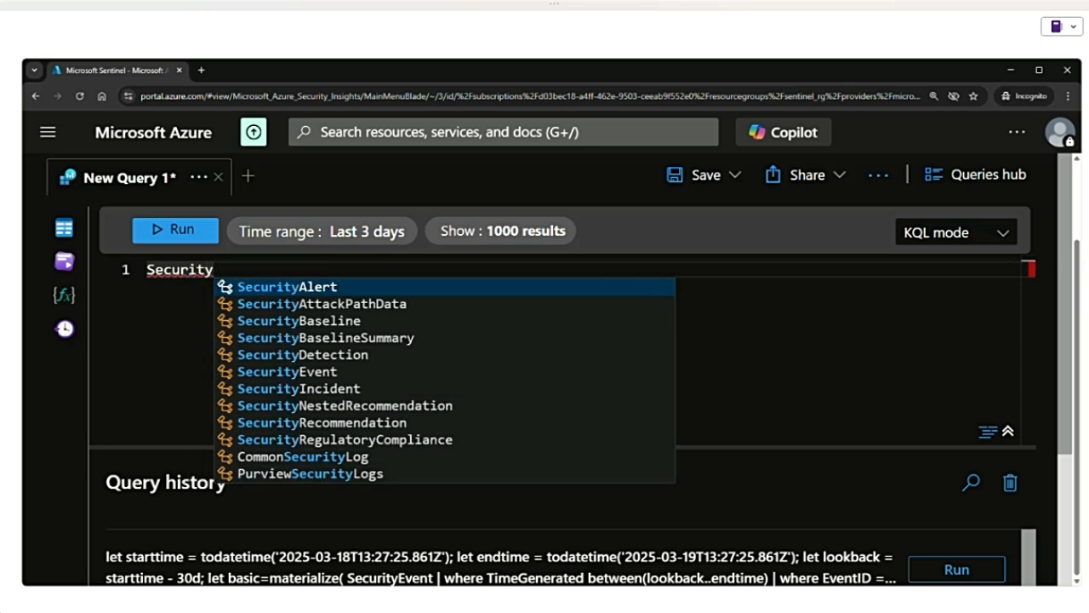
{"action": "left_click", "coordinate": [287, 372]}
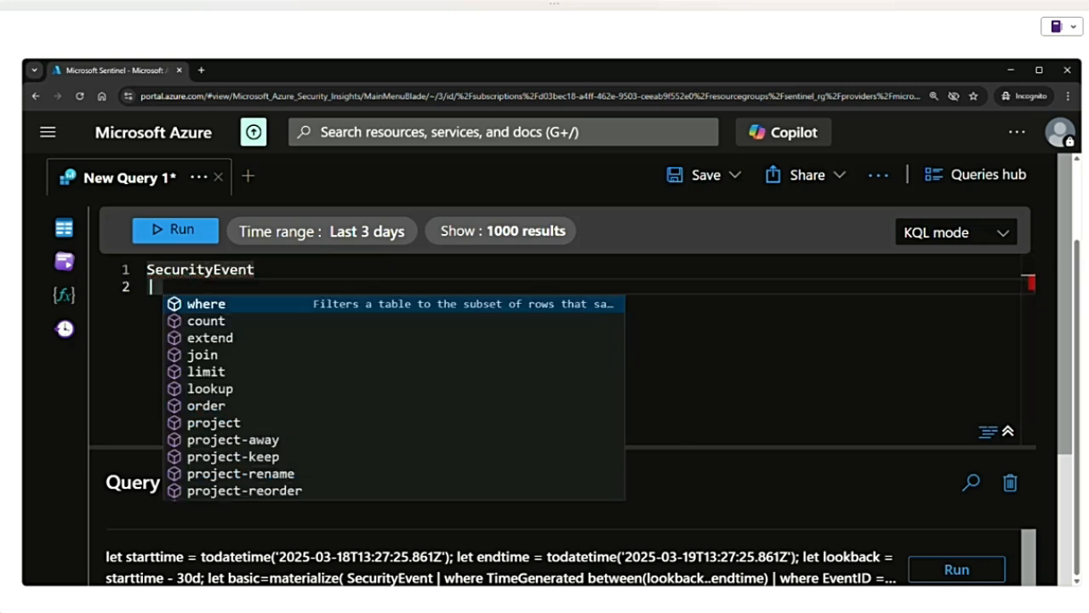
- Remove the pipe line from the query and run it with only the SecurityEvent table
{"action": "key", "text": "alt+Tab"}
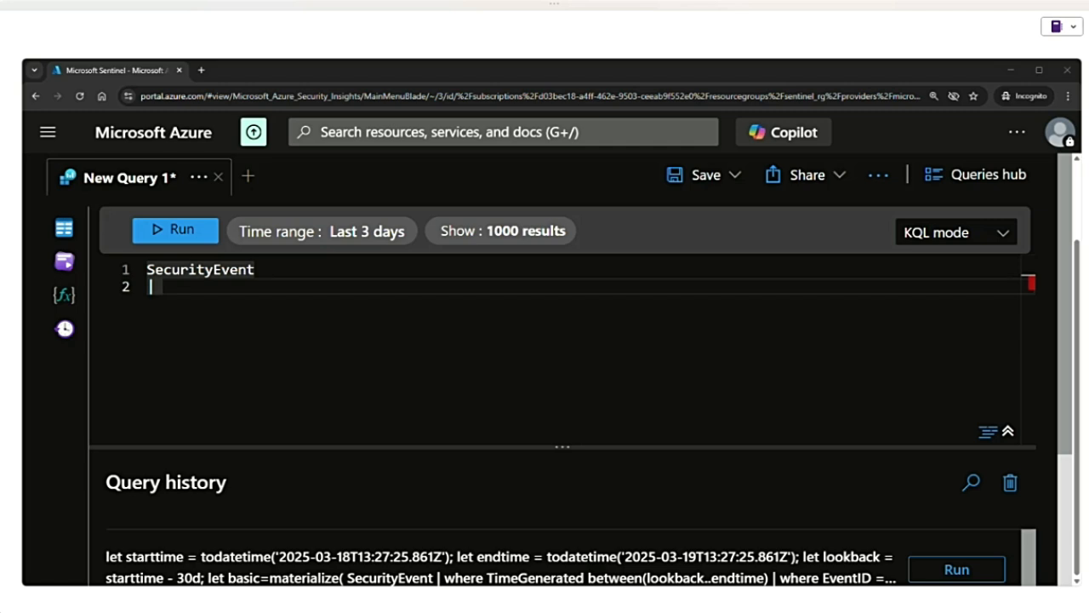
{"action": "key", "text": "BackSpace"}
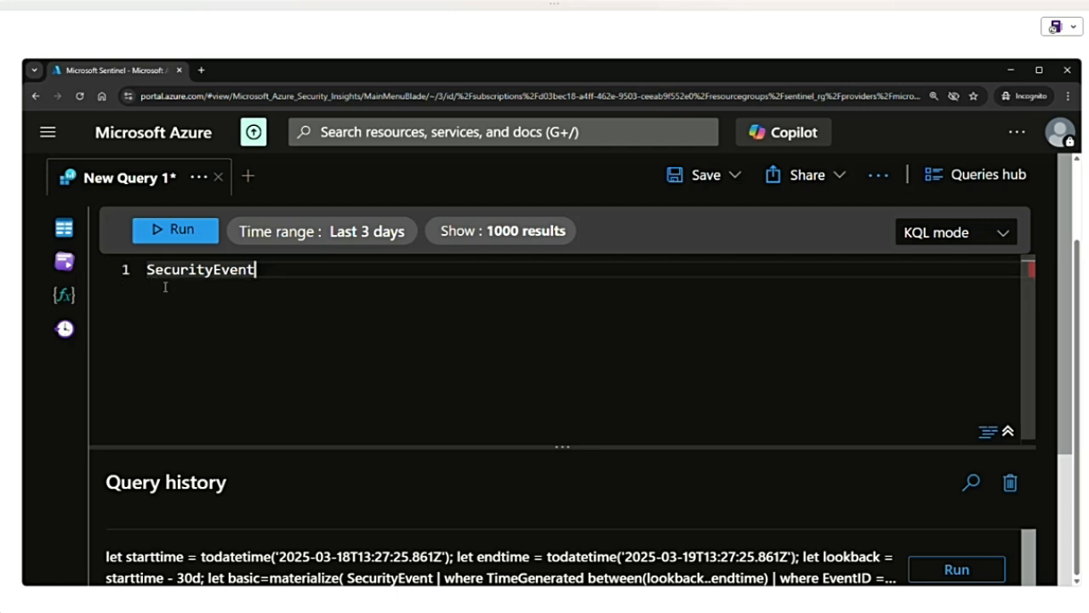
{"action": "left_click", "coordinate": [171, 230]}
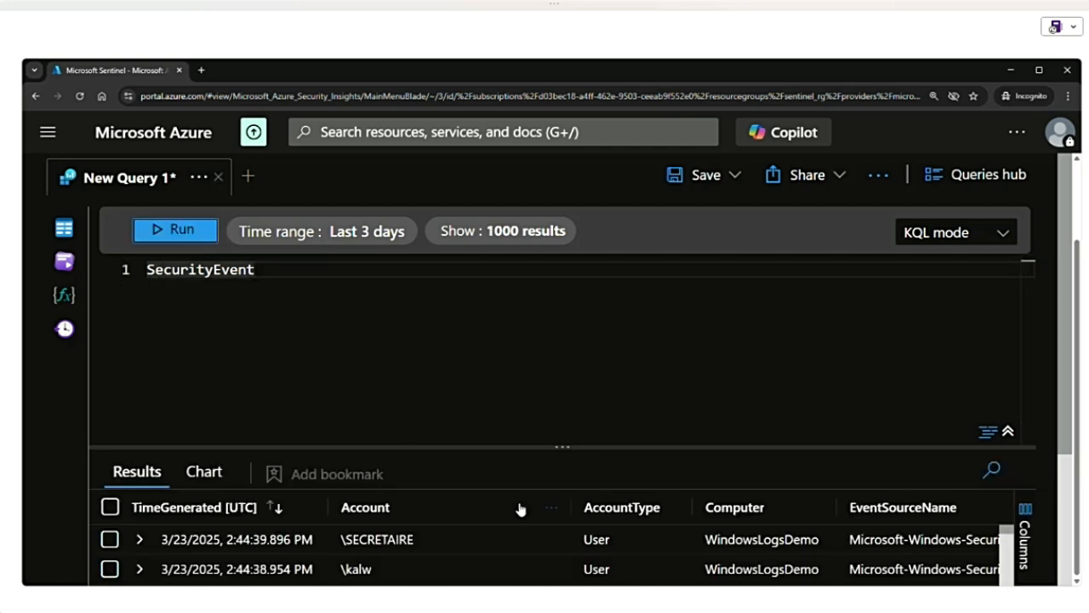
- Enlarge the results area, look through the SecurityEvent records, and view the available time range options
{"action": "left_click_drag", "start_coordinate": [567, 447], "coordinate": [566, 375]}
{"action": "scroll", "coordinate": [476, 522], "scroll_direction": "down", "scroll_amount": 3}
{"action": "scroll", "coordinate": [477, 522], "scroll_direction": "down", "scroll_amount": 3}
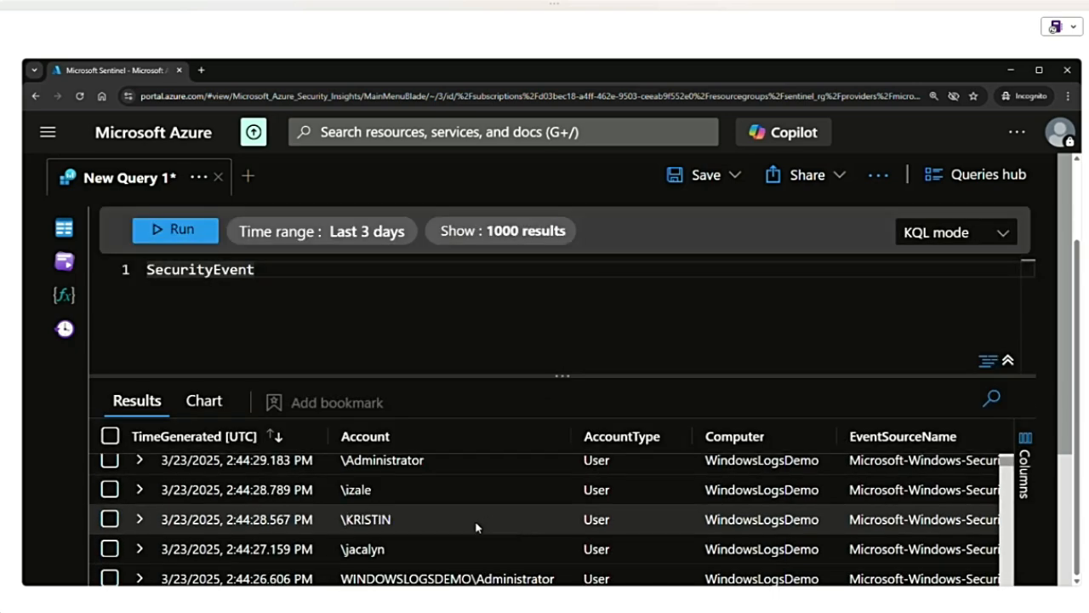
{"action": "scroll", "coordinate": [477, 523], "scroll_direction": "up", "scroll_amount": 5}
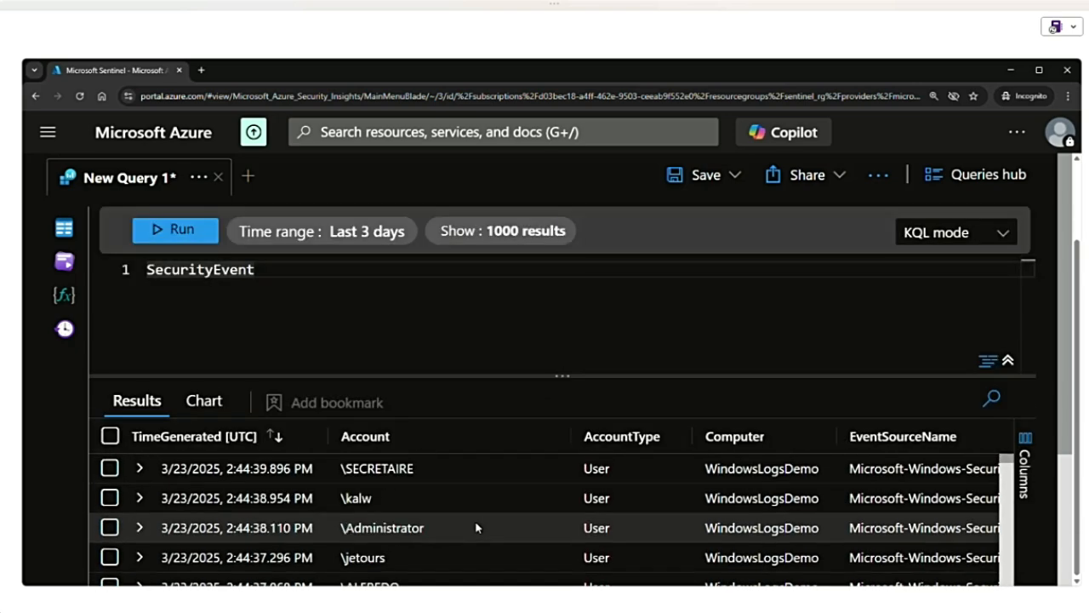
{"action": "left_click", "coordinate": [323, 235]}
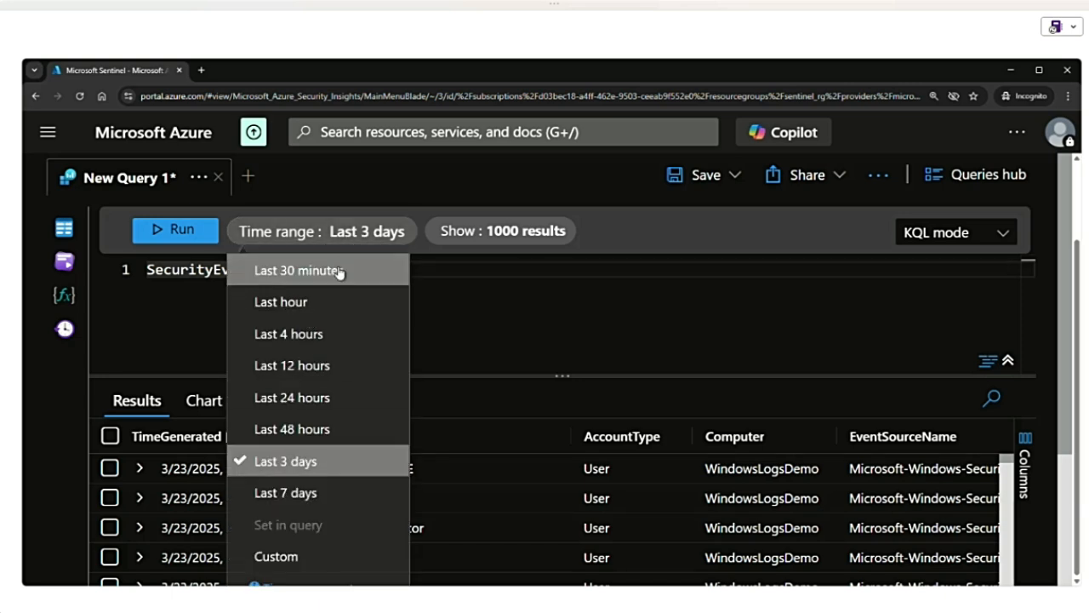
{"action": "left_click", "coordinate": [372, 231]}
- Add the line "|count" below SecurityEvent in the query
{"action": "key", "text": "Return"}
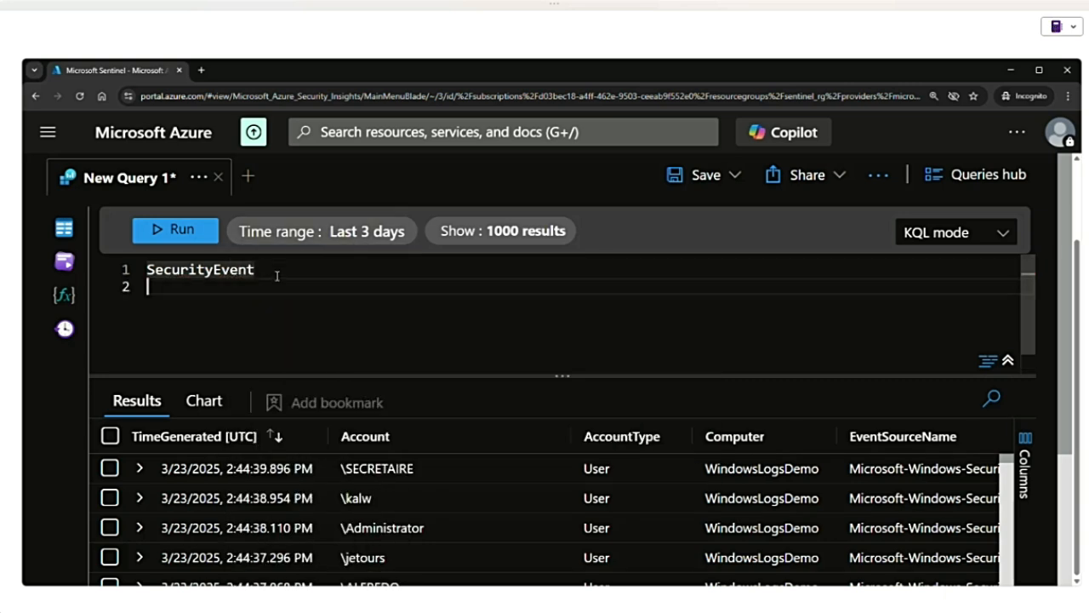
{"action": "type", "text": "|"}
{"action": "double_click", "coordinate": [182, 270]}
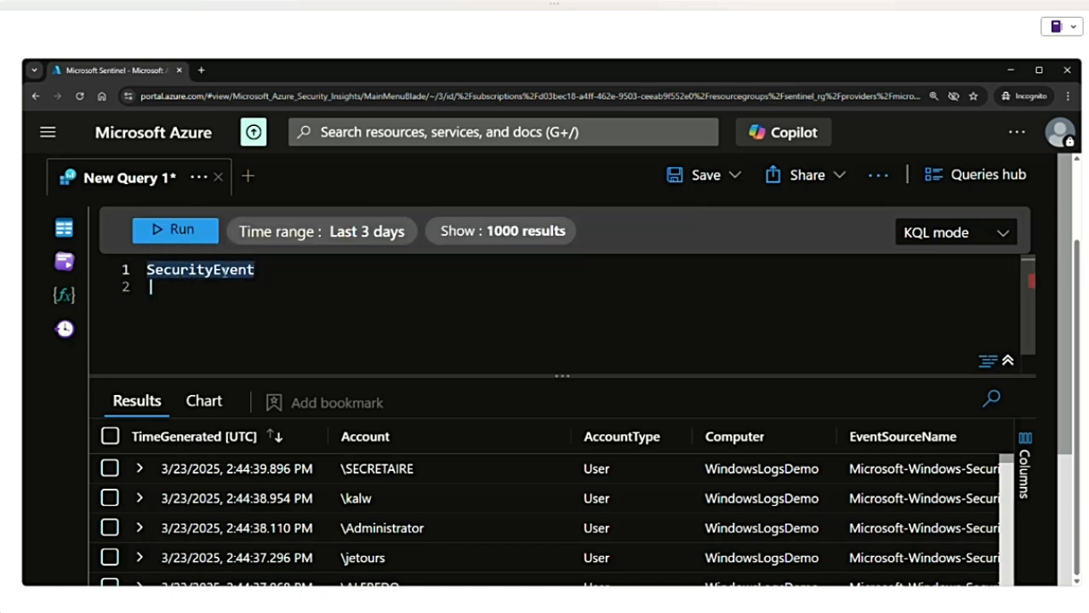
{"action": "left_click", "coordinate": [185, 294]}
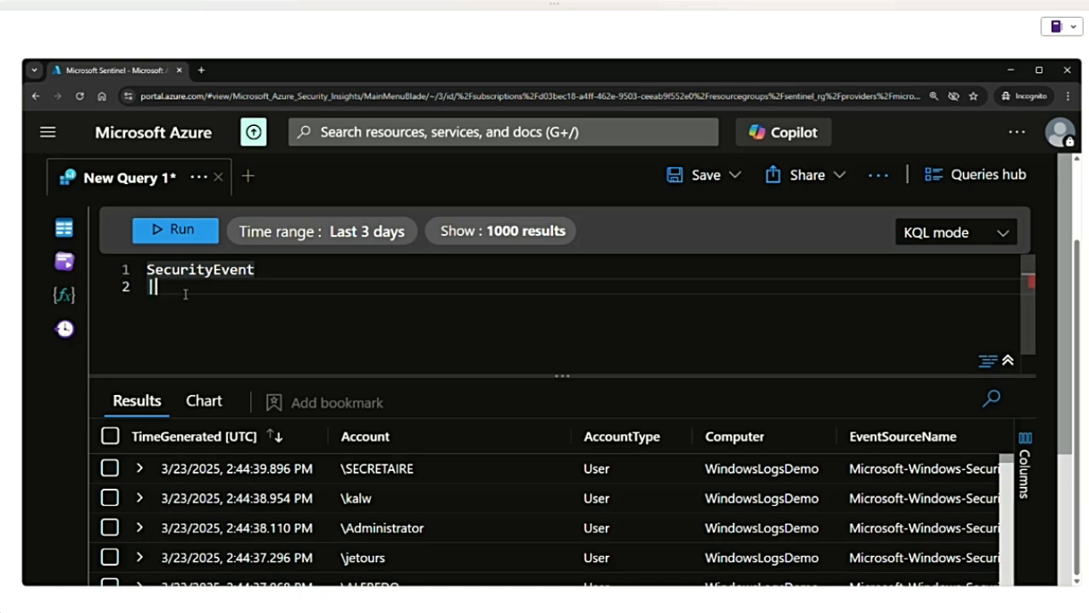
{"action": "type", "text": "|count"}
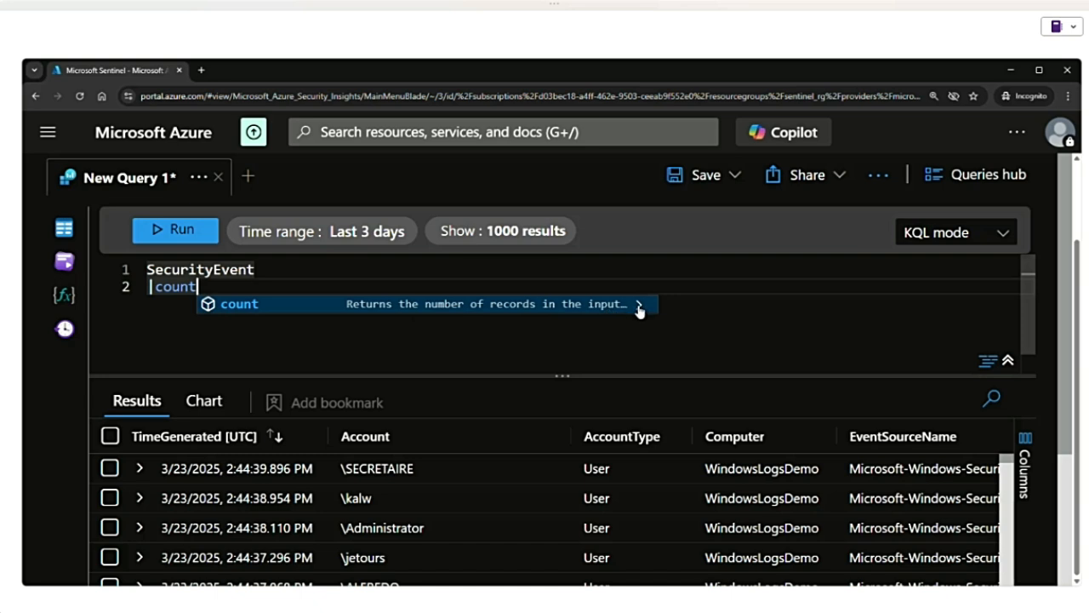
- Show the documentation for the count operator, highlight its description, and read through the syntax and arguments
{"action": "left_click", "coordinate": [638, 304]}
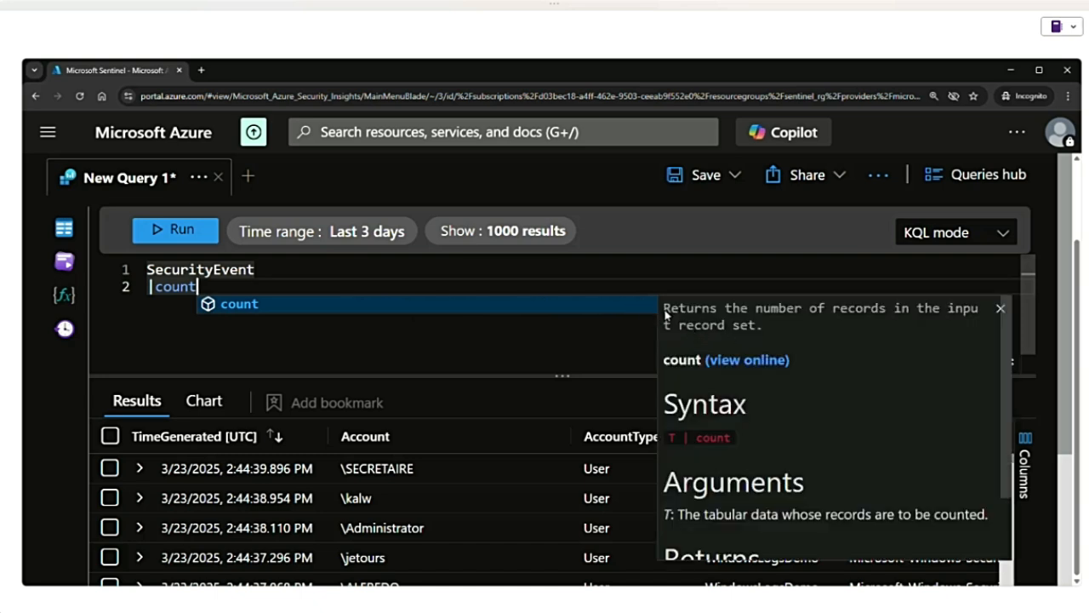
{"action": "left_click_drag", "start_coordinate": [666, 314], "coordinate": [780, 327]}
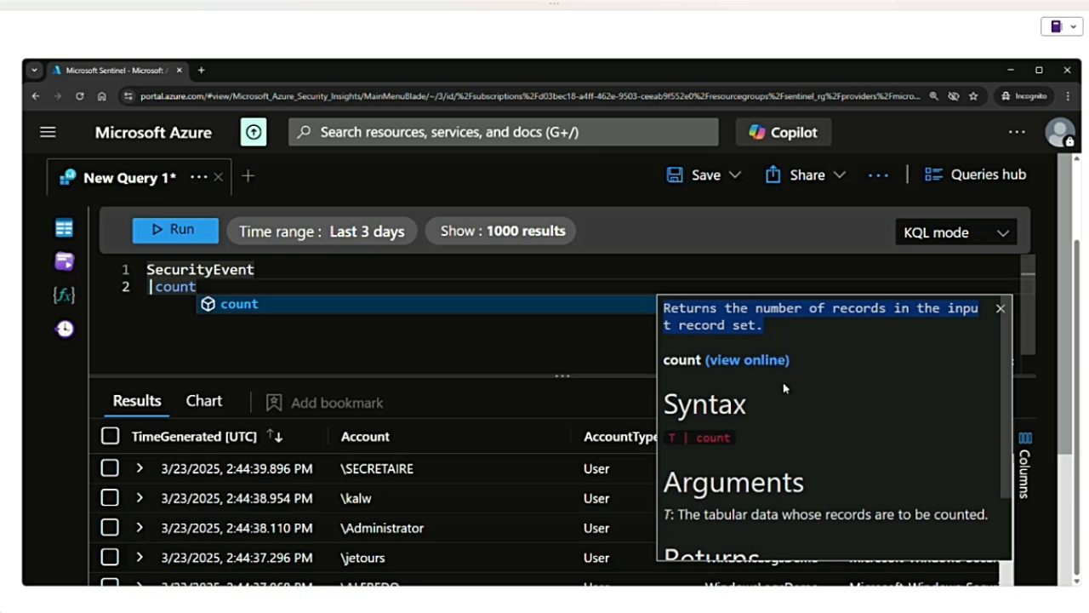
{"action": "scroll", "coordinate": [719, 421], "scroll_direction": "down", "scroll_amount": 2}
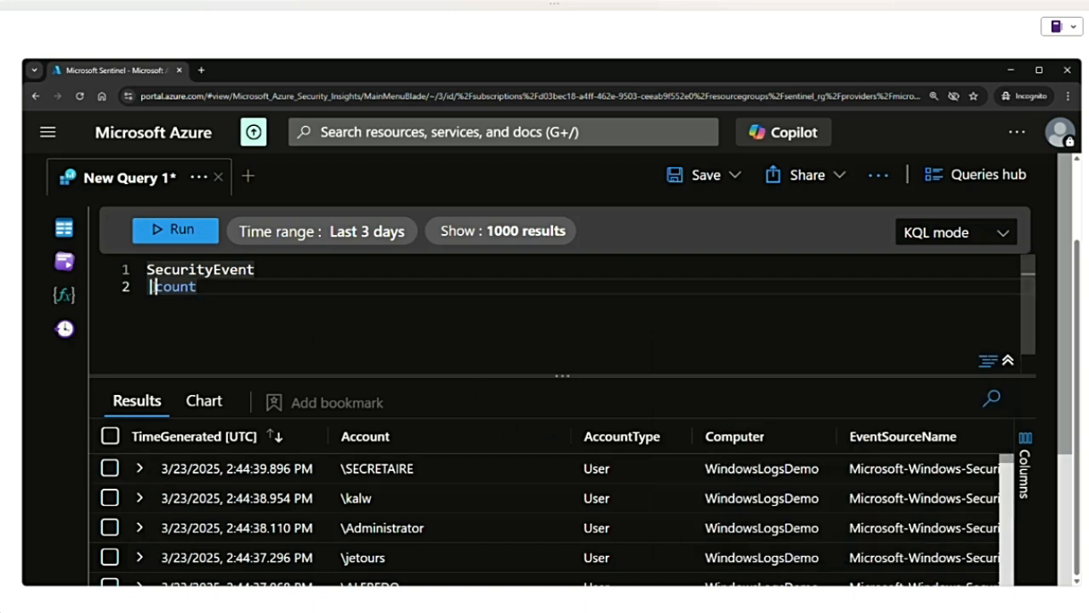
- Highlight the SecurityEvent table name and the count operator in the query in turn
{"action": "left_click", "coordinate": [147, 286]}
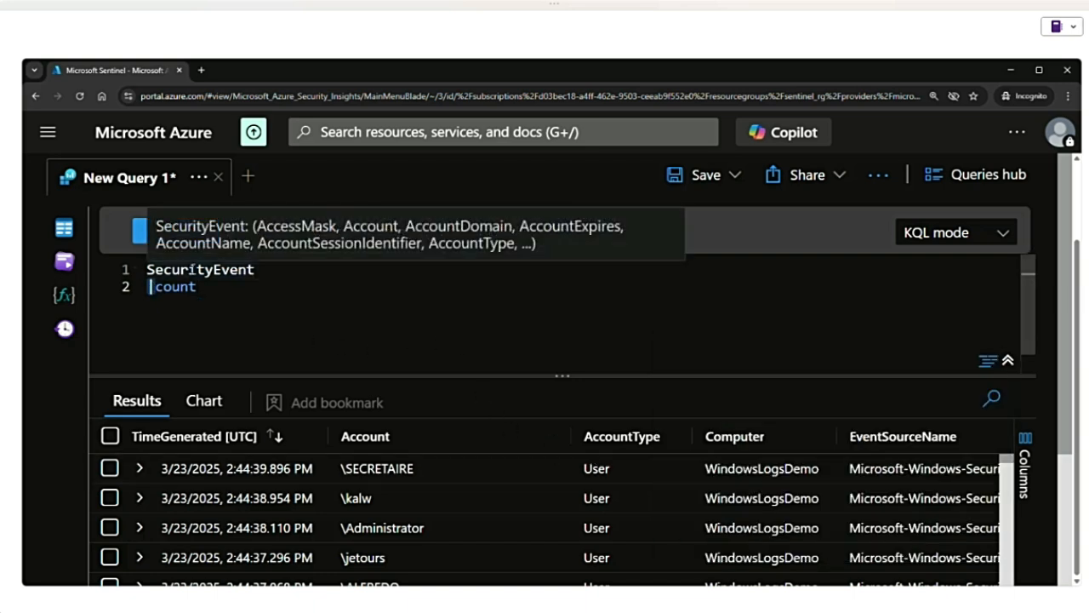
{"action": "double_click", "coordinate": [253, 269]}
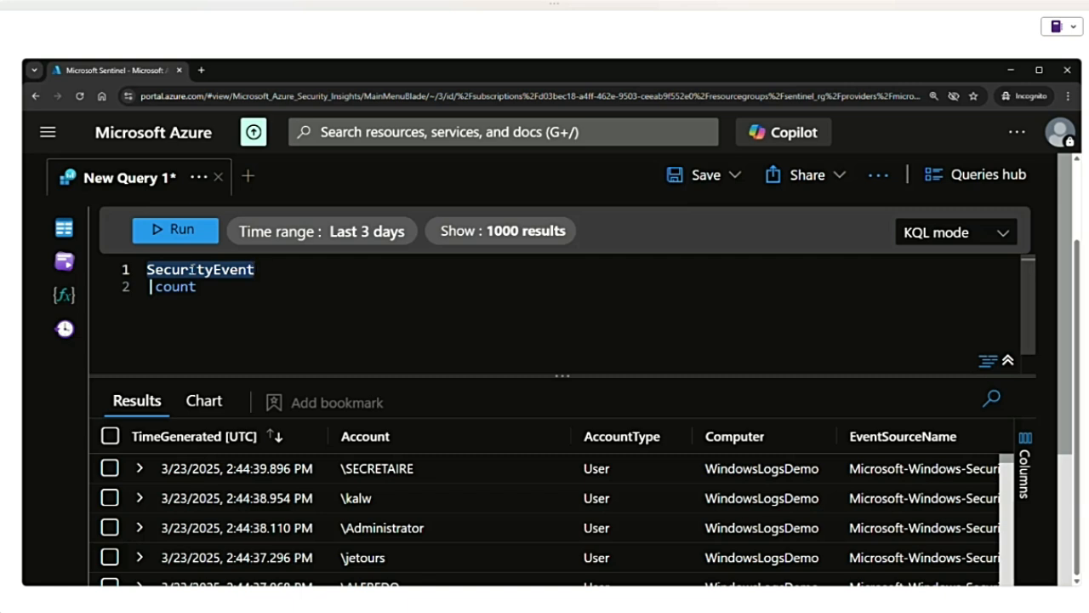
{"action": "left_click", "coordinate": [189, 269]}
{"action": "double_click", "coordinate": [189, 269]}
{"action": "left_click", "coordinate": [189, 268]}
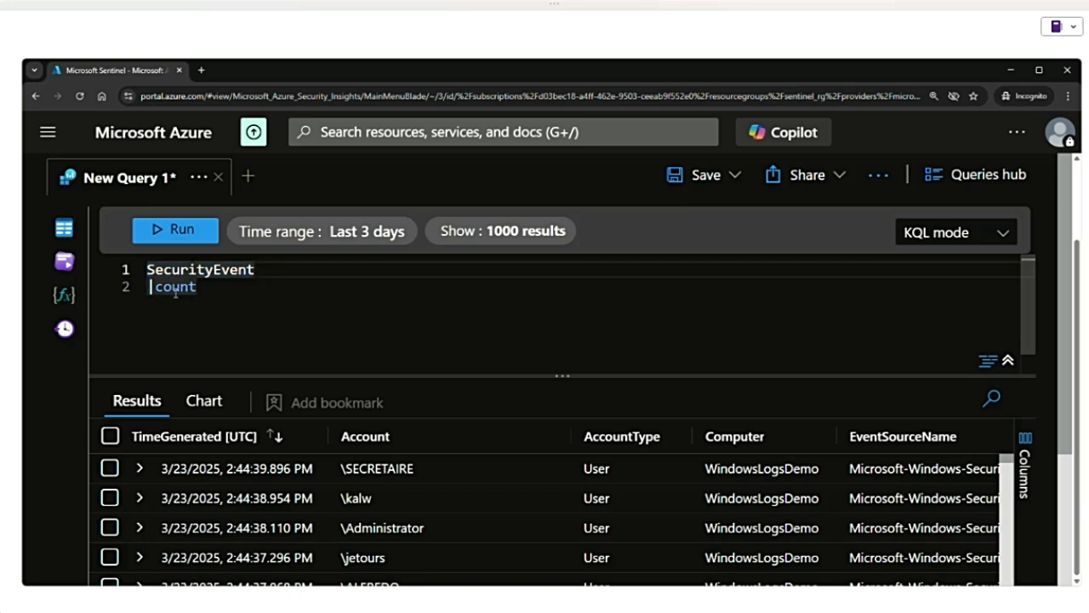
{"action": "left_click", "coordinate": [174, 288]}
{"action": "double_click", "coordinate": [175, 290]}
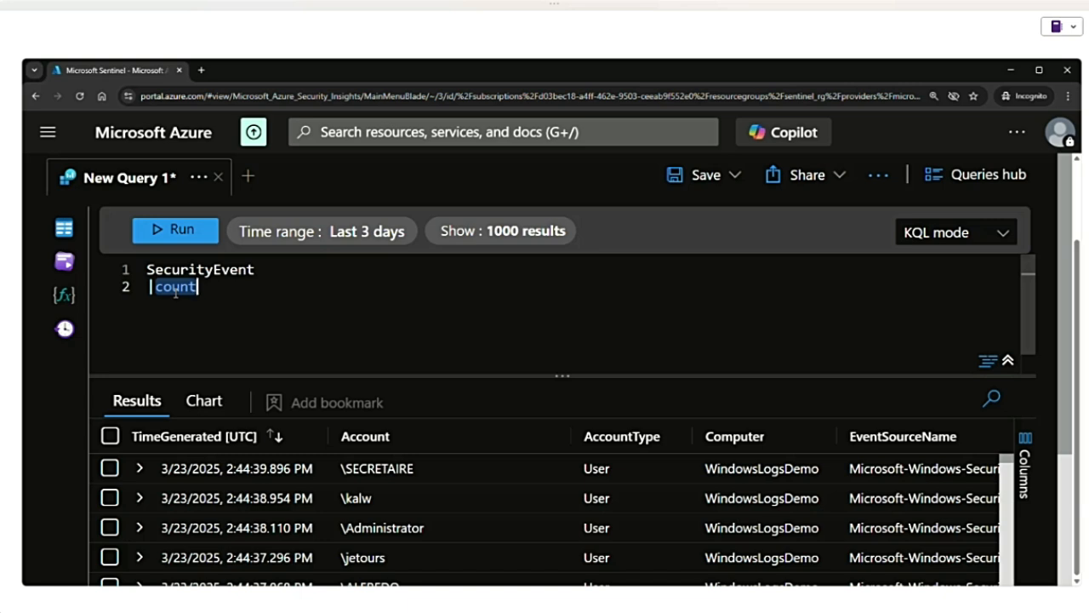
{"action": "left_click", "coordinate": [142, 287]}
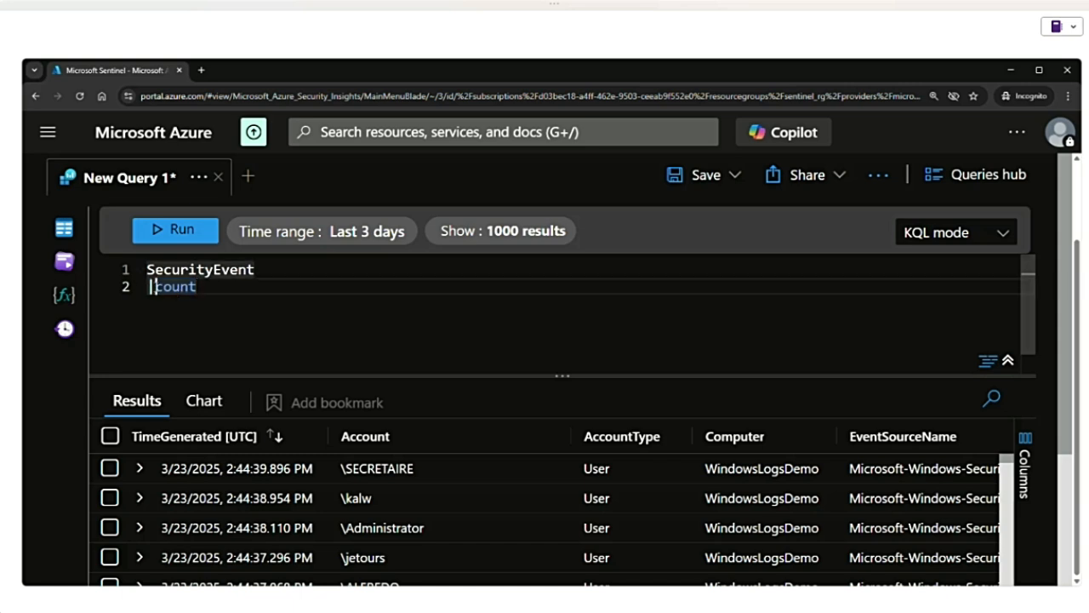
- Run the count query on SecurityEvent, then highlight the Count value and the "|count" line
{"action": "left_click", "coordinate": [178, 234]}
{"action": "left_click_drag", "start_coordinate": [236, 500], "coordinate": [304, 503]}
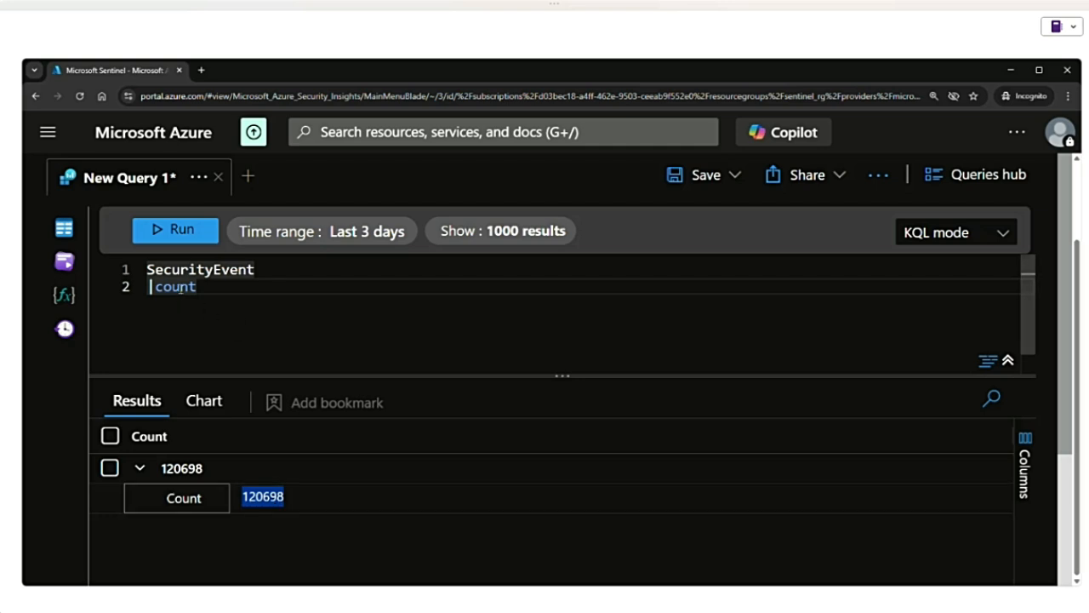
{"action": "left_click_drag", "start_coordinate": [212, 287], "coordinate": [146, 287]}
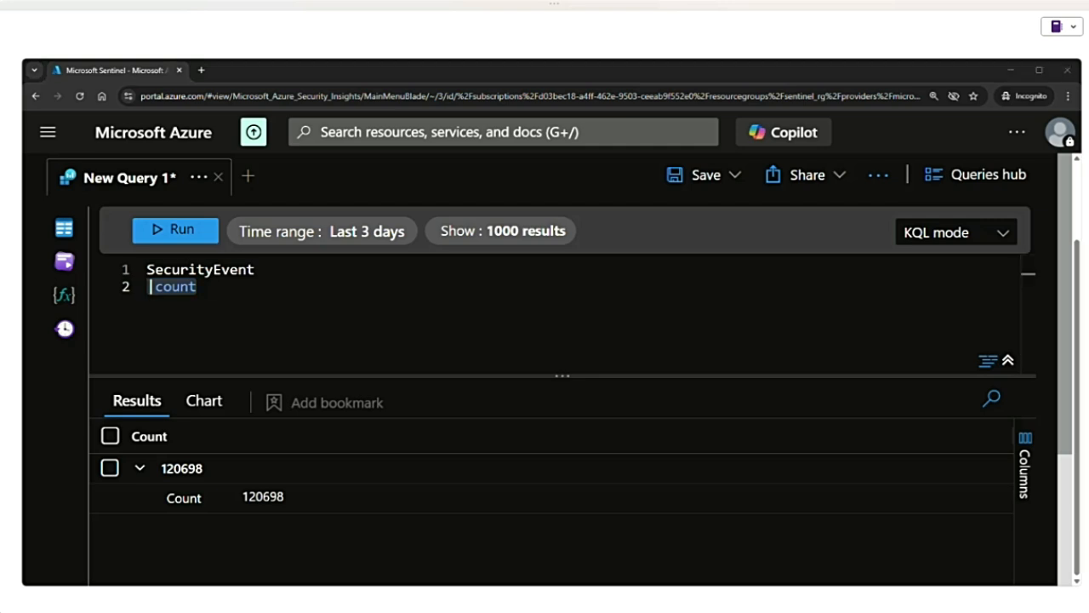
- Replace the count operator on the second line with "take 5"
{"action": "left_click", "coordinate": [209, 287]}
{"action": "key", "text": "BackSpace"}
{"action": "key", "text": "BackSpace"}
{"action": "key", "text": "BackSpace"}
{"action": "key", "text": "BackSpace"}
{"action": "key", "text": "BackSpace"}
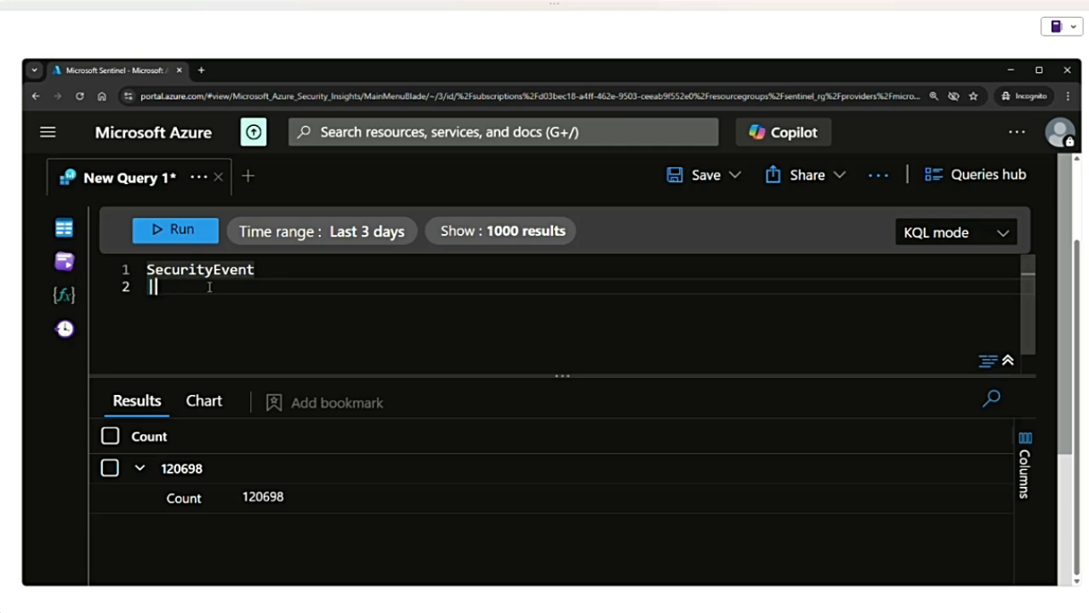
{"action": "type", "text": "take"}
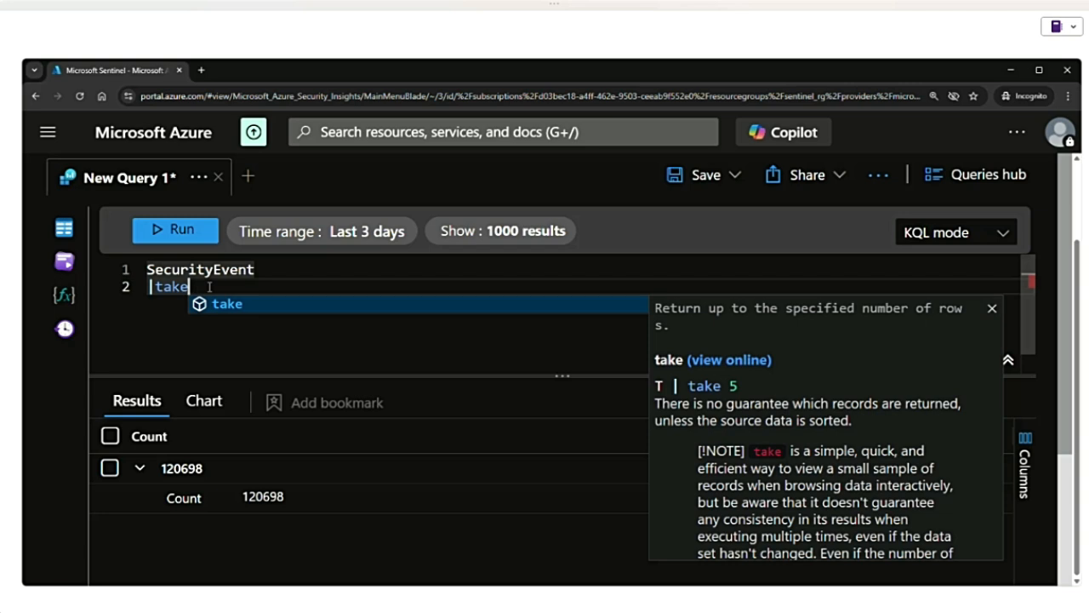
{"action": "type", "text": "5"}
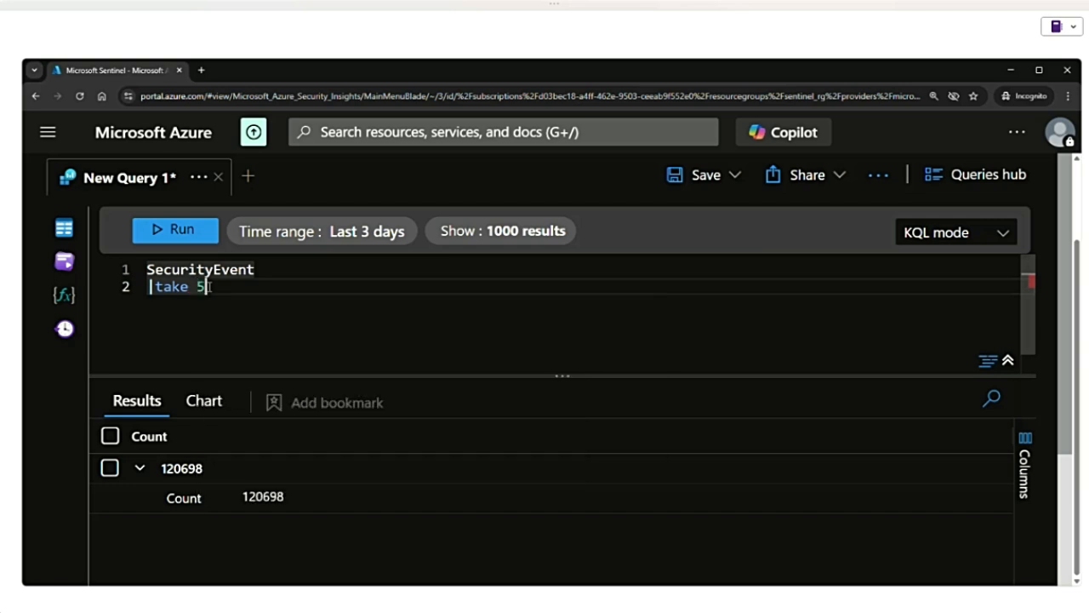
- Run the SecurityEvent query with "take 5" and look through the returned rows
{"action": "left_click", "coordinate": [175, 232]}
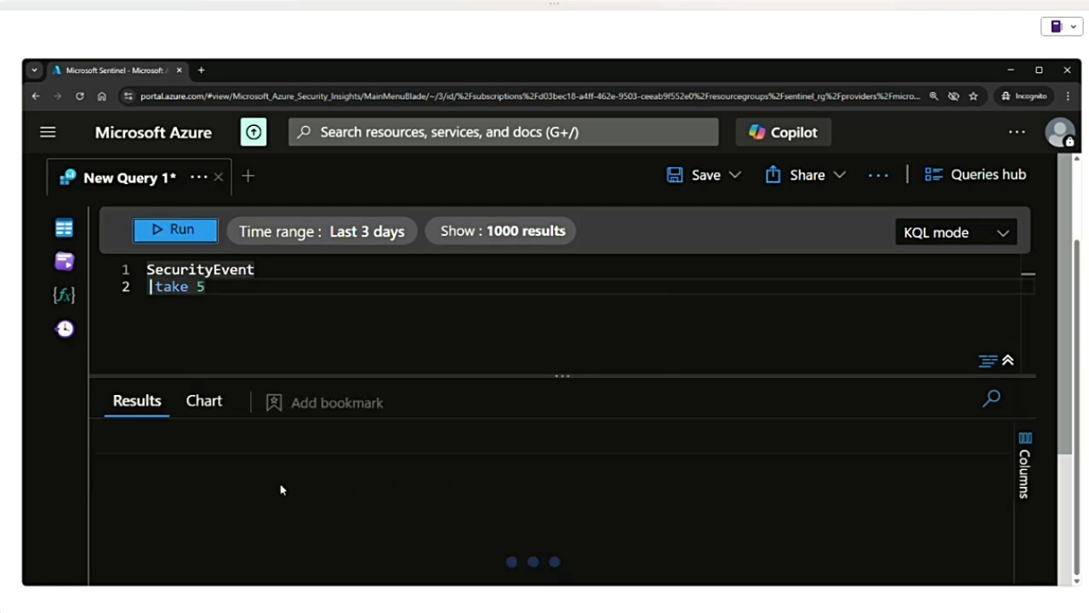
{"action": "scroll", "coordinate": [278, 481], "scroll_direction": "down", "scroll_amount": 3}
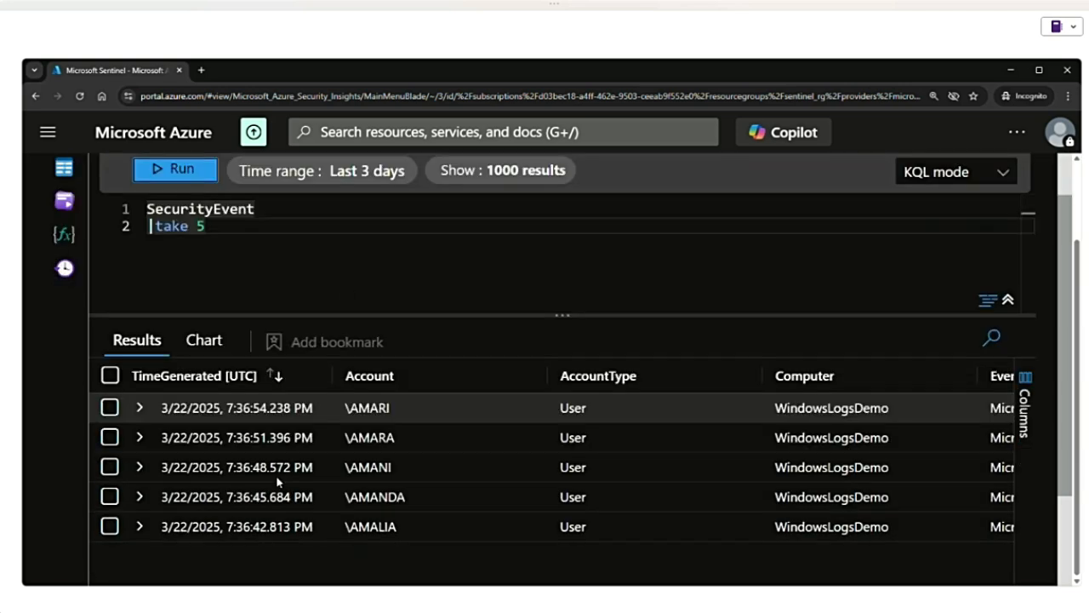
{"action": "scroll", "coordinate": [323, 418], "scroll_direction": "up", "scroll_amount": 1}
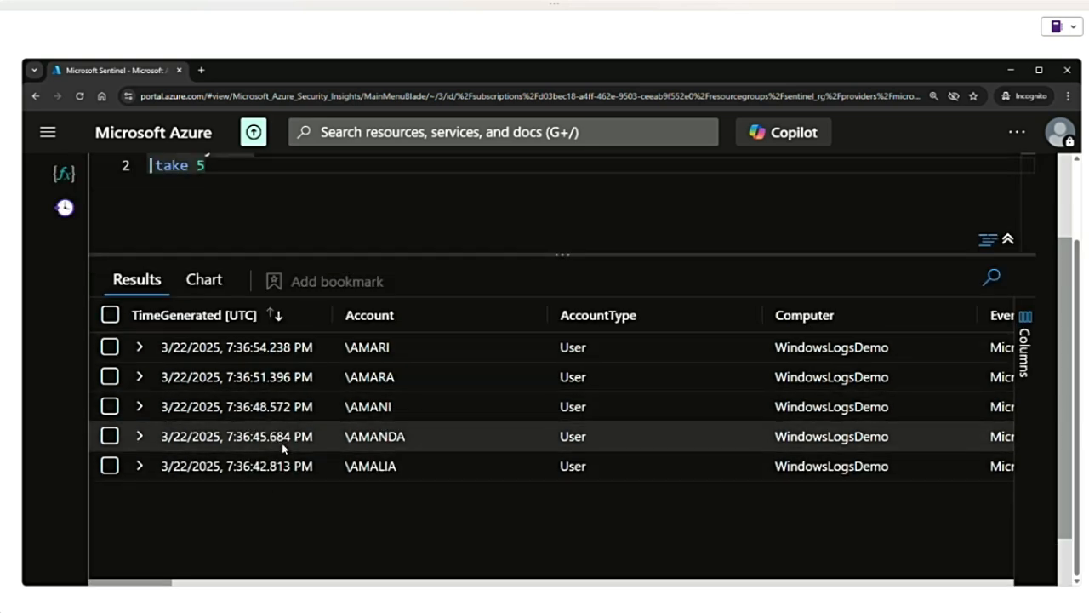
{"action": "scroll", "coordinate": [271, 435], "scroll_direction": "up", "scroll_amount": 2}
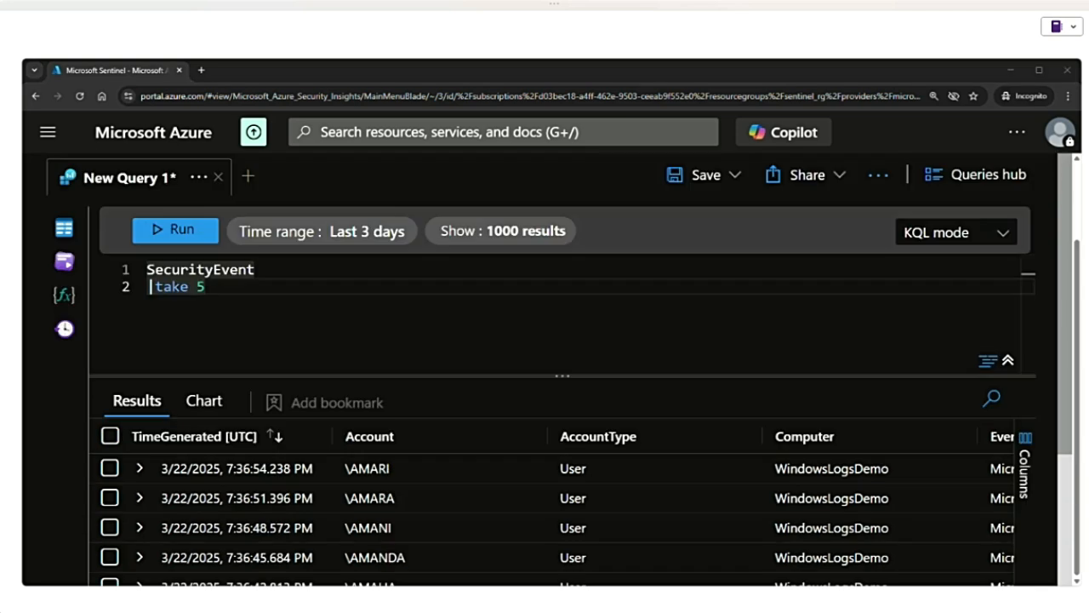
- Replace the second query line with "| limit 5", run the query and view the returned rows
{"action": "key", "text": "BackSpace"}
{"action": "type", "text": "| "}
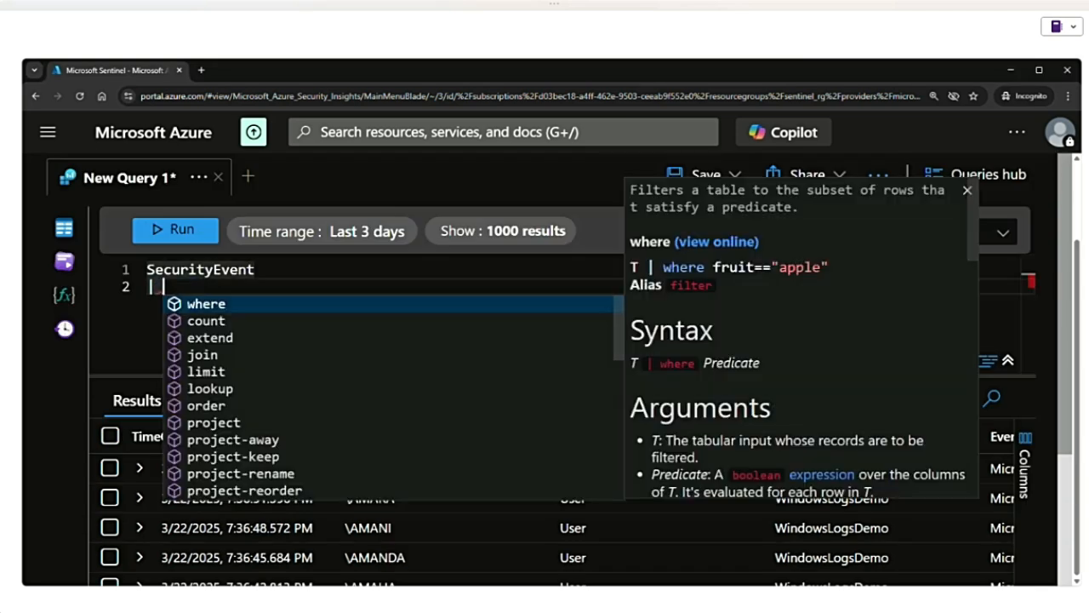
{"action": "type", "text": "limi"}
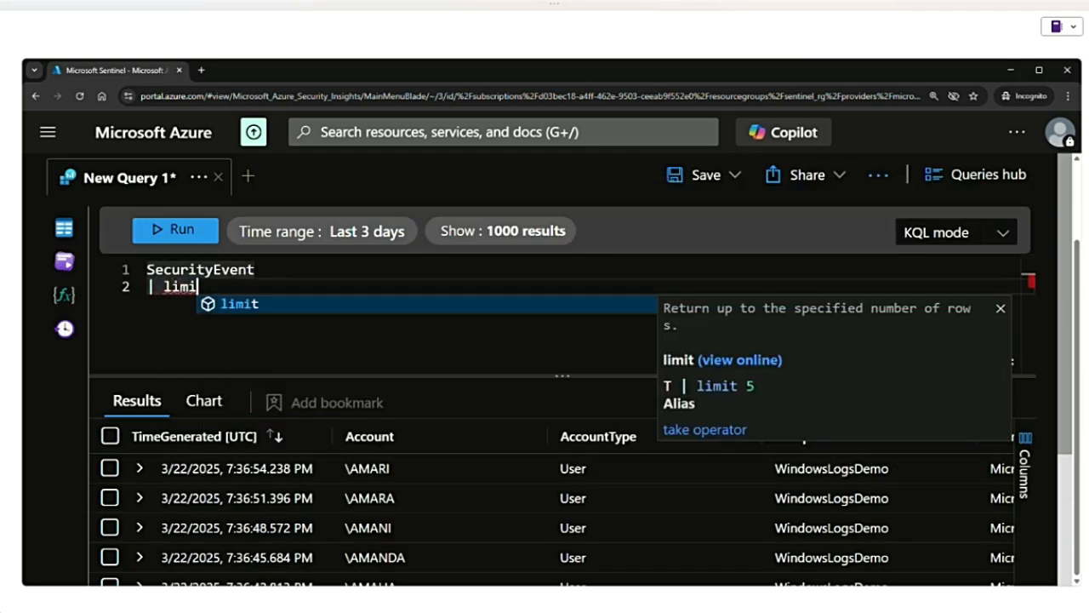
{"action": "type", "text": "e"}
{"action": "key", "text": "BackSpace"}
{"action": "type", "text": "t"}
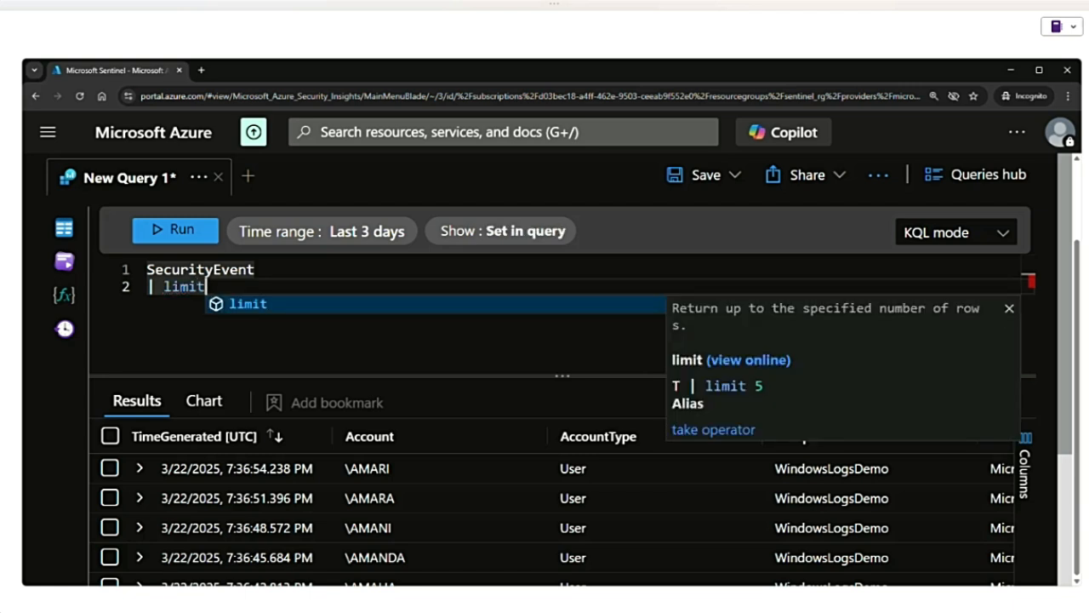
{"action": "type", "text": " 5"}
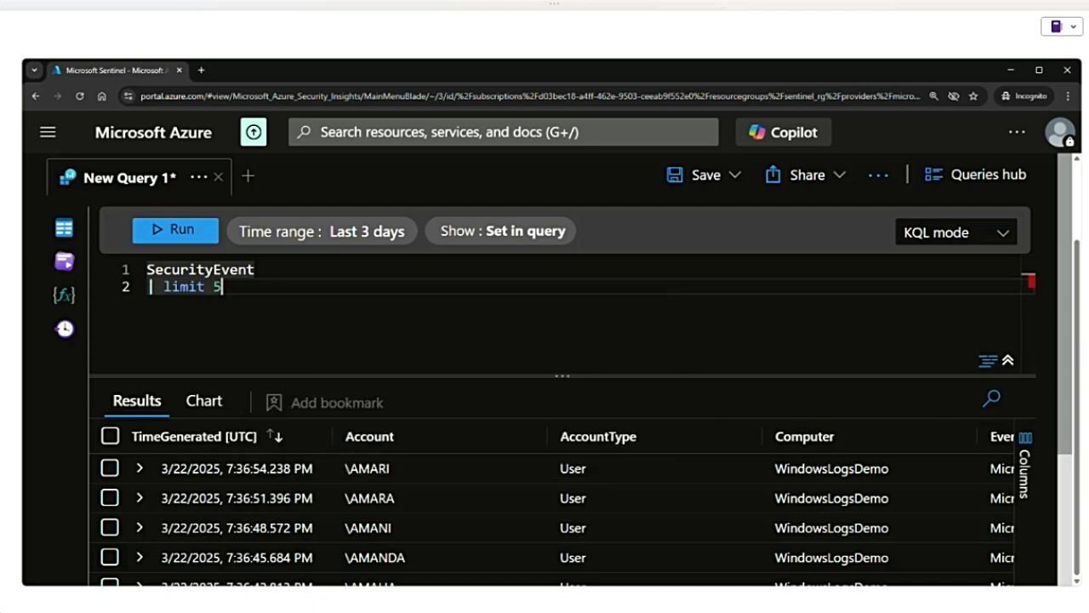
{"action": "left_click", "coordinate": [175, 229]}
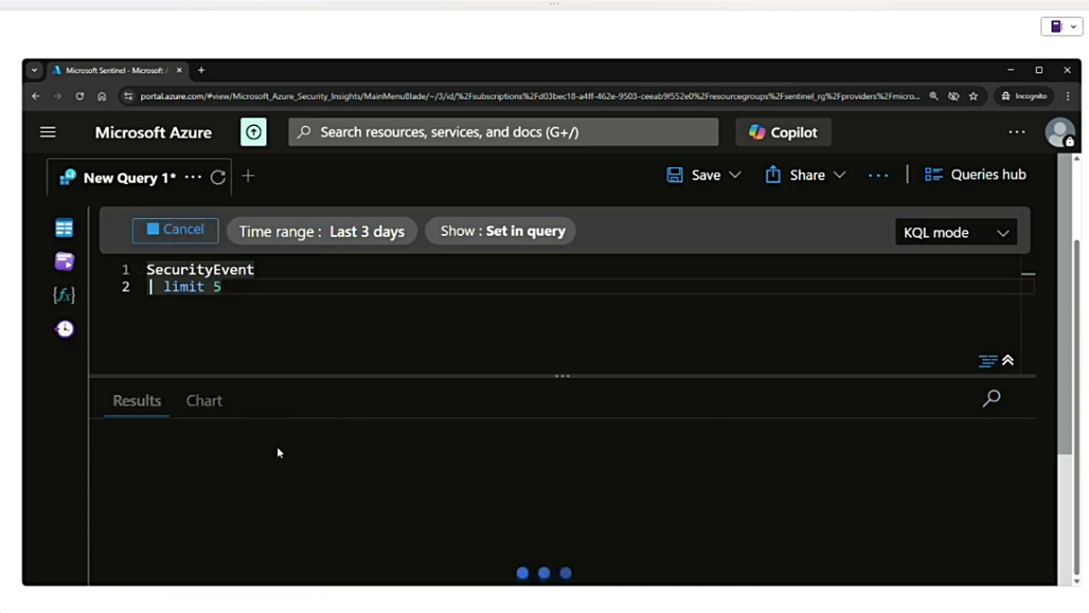
{"action": "scroll", "coordinate": [337, 511], "scroll_direction": "down", "scroll_amount": 2}
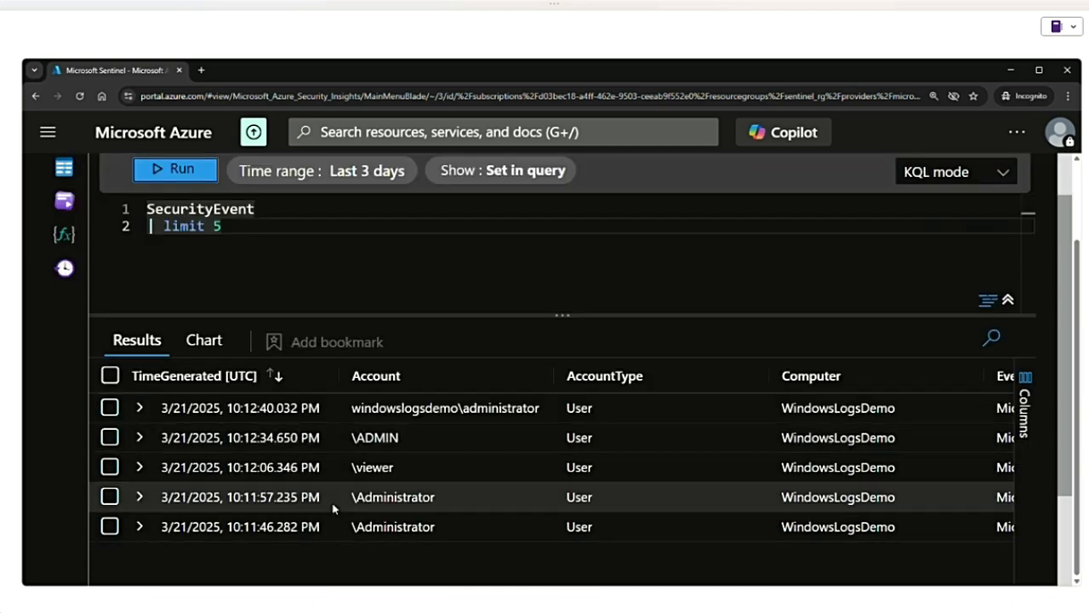
- Replace the limit clause with "sort by TimeGenerated" and run the query
{"action": "double_click", "coordinate": [187, 226]}
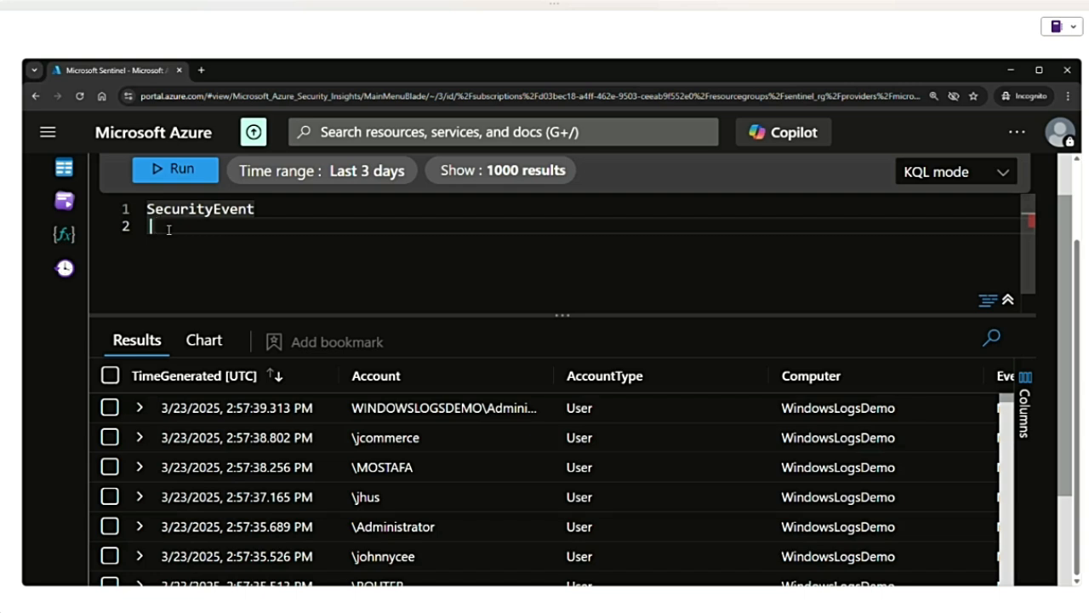
{"action": "type", "text": "sort"}
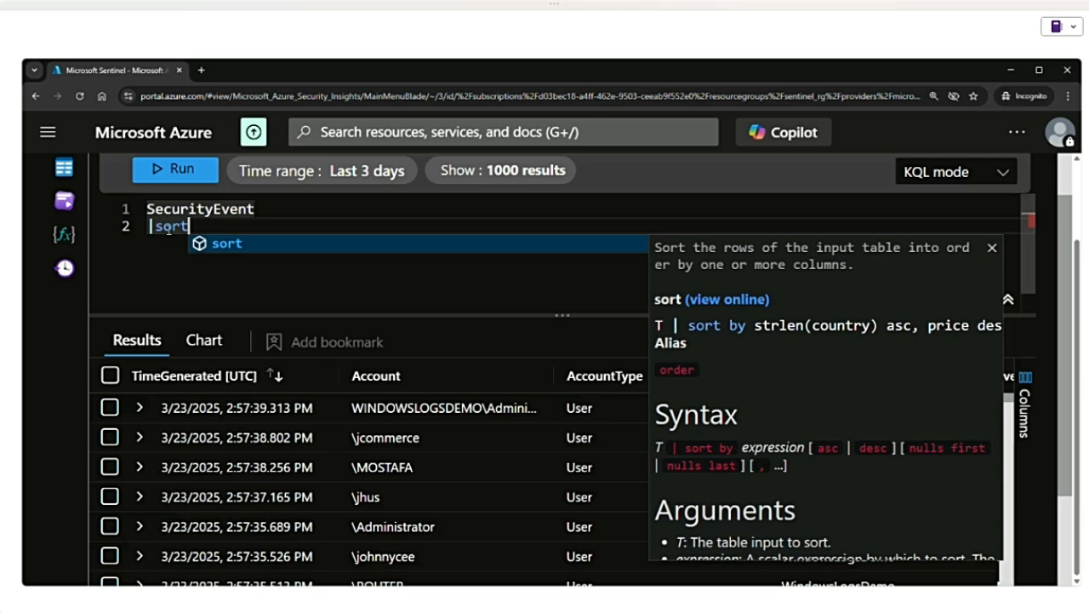
{"action": "type", "text": "by "}
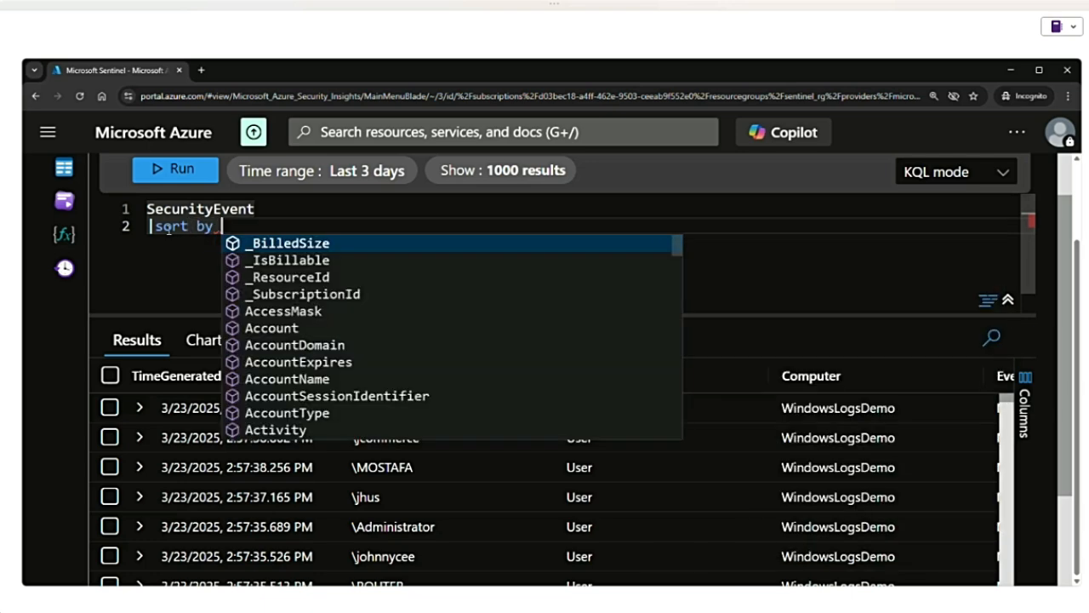
{"action": "type", "text": "TimeGenerated"}
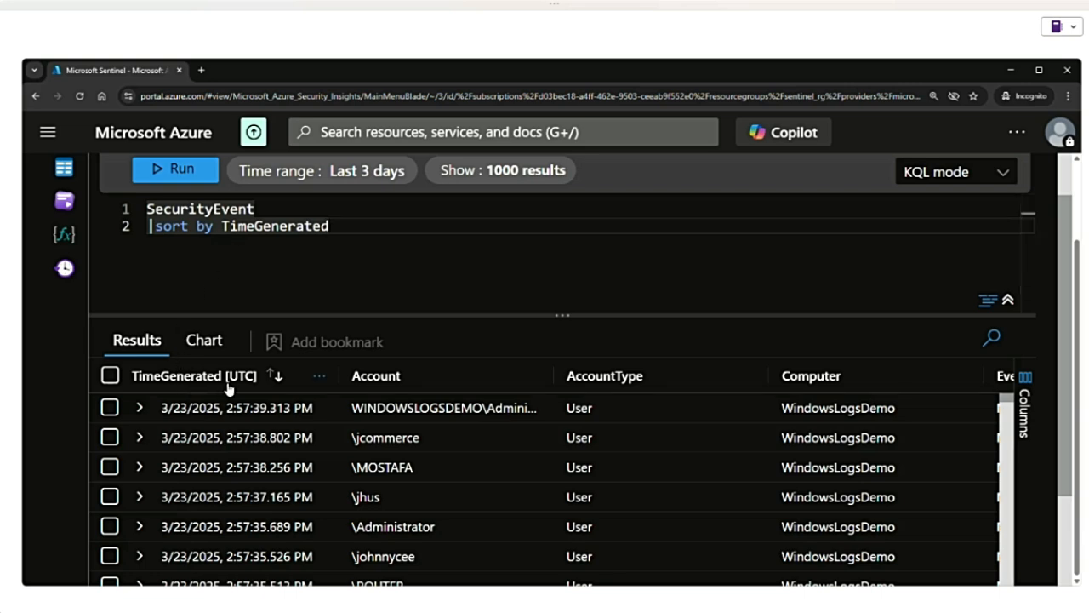
{"action": "left_click", "coordinate": [170, 170]}
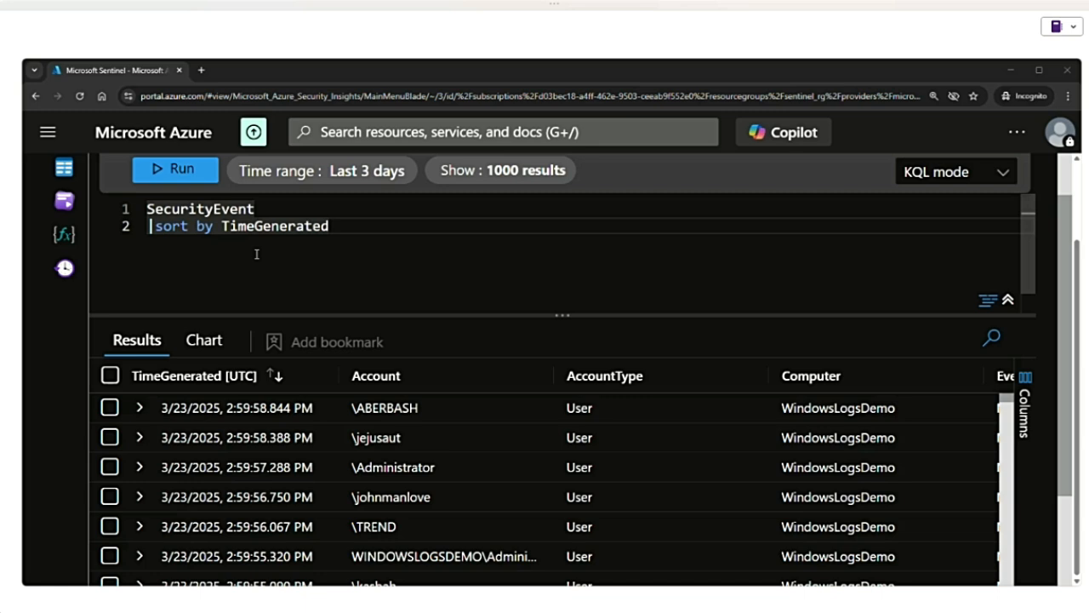
- Add "asc" after TimeGenerated in the sort line, run the query, and highlight the asc keyword
{"action": "left_click", "coordinate": [389, 232]}
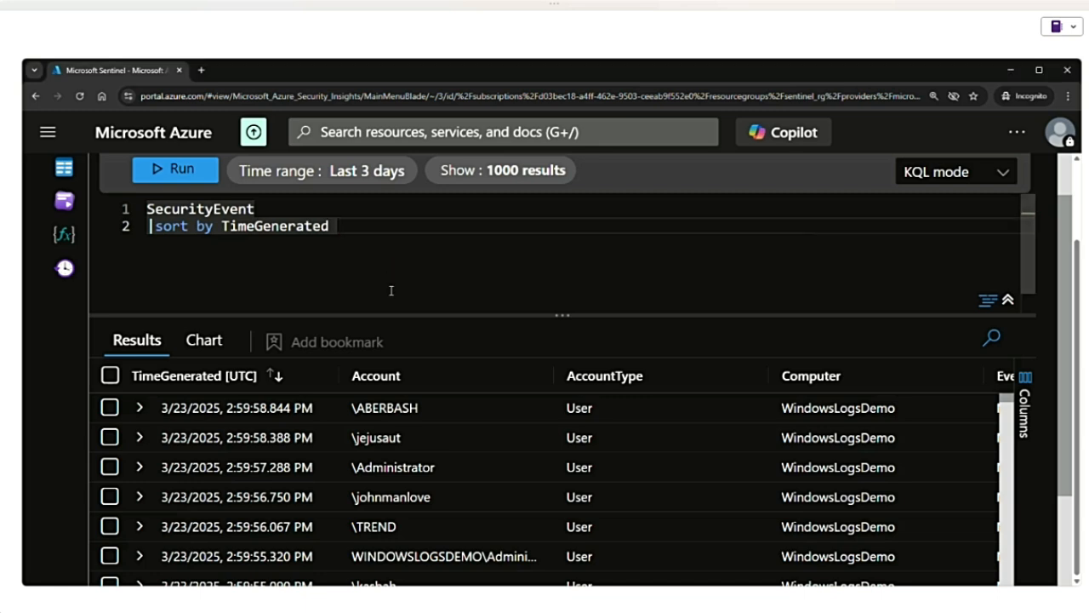
{"action": "type", "text": "asc"}
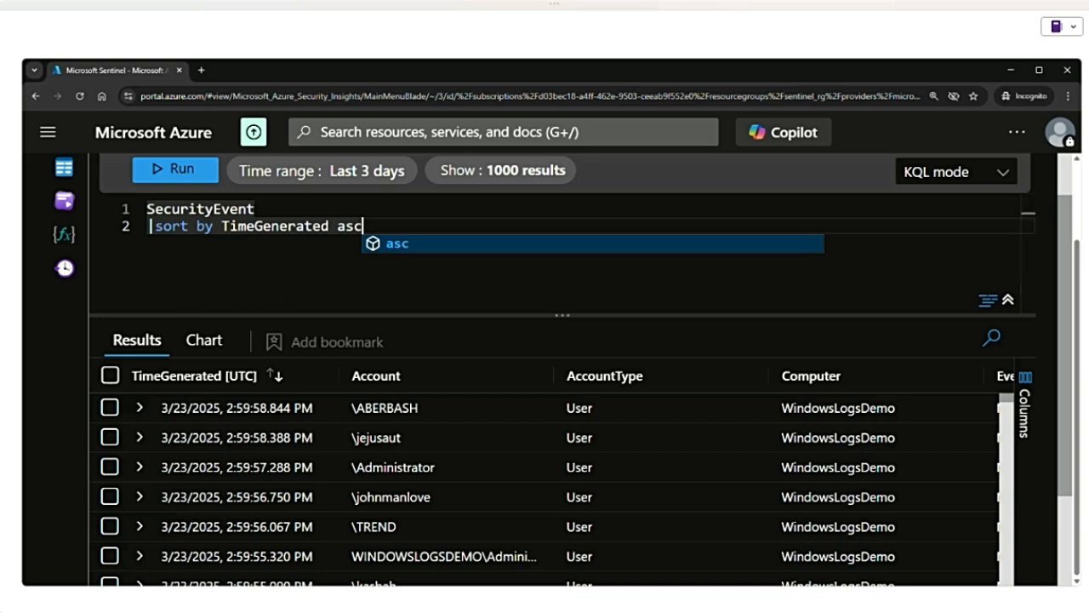
{"action": "left_click", "coordinate": [182, 174]}
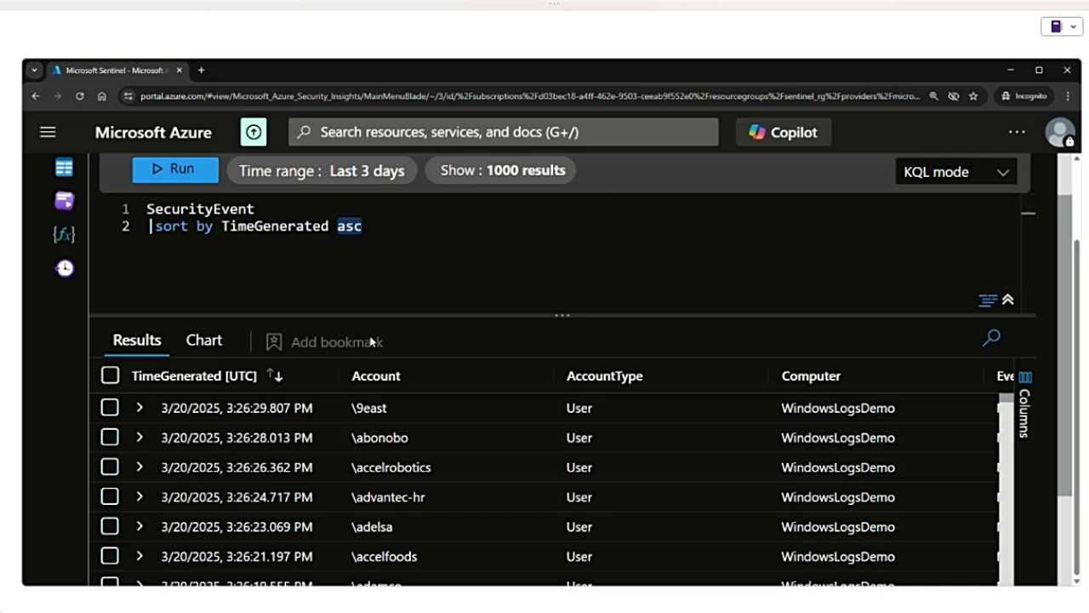
{"action": "left_click_drag", "start_coordinate": [366, 227], "coordinate": [339, 227]}
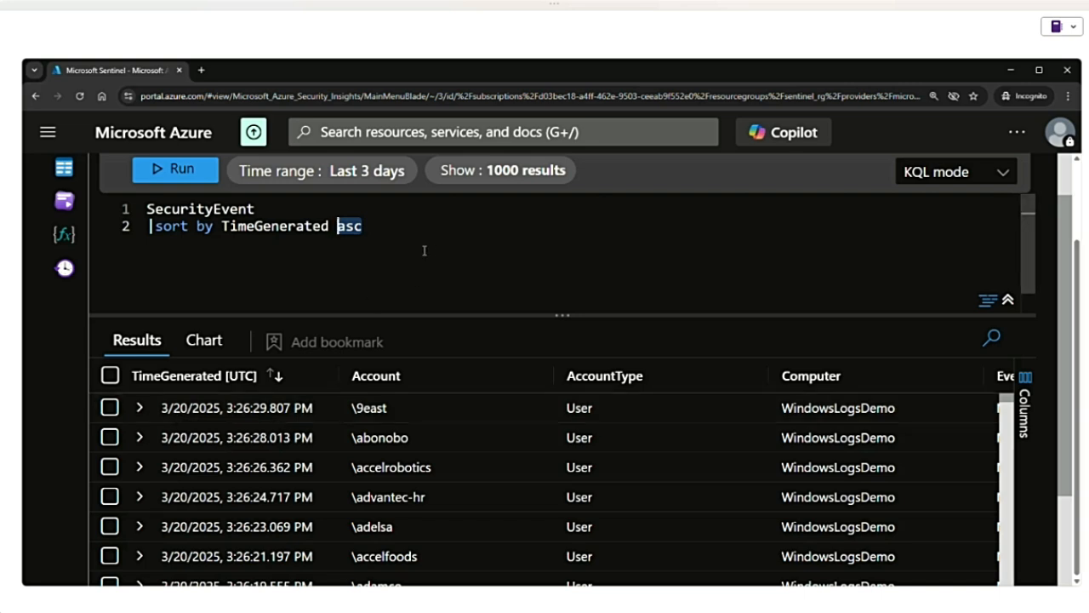
- Remove the asc keyword from the sort line and rerun the query in the default order
{"action": "left_click", "coordinate": [371, 227]}
{"action": "key", "text": "BackSpace"}
{"action": "key", "text": "BackSpace"}
{"action": "key", "text": "BackSpace"}
{"action": "key", "text": "BackSpace"}
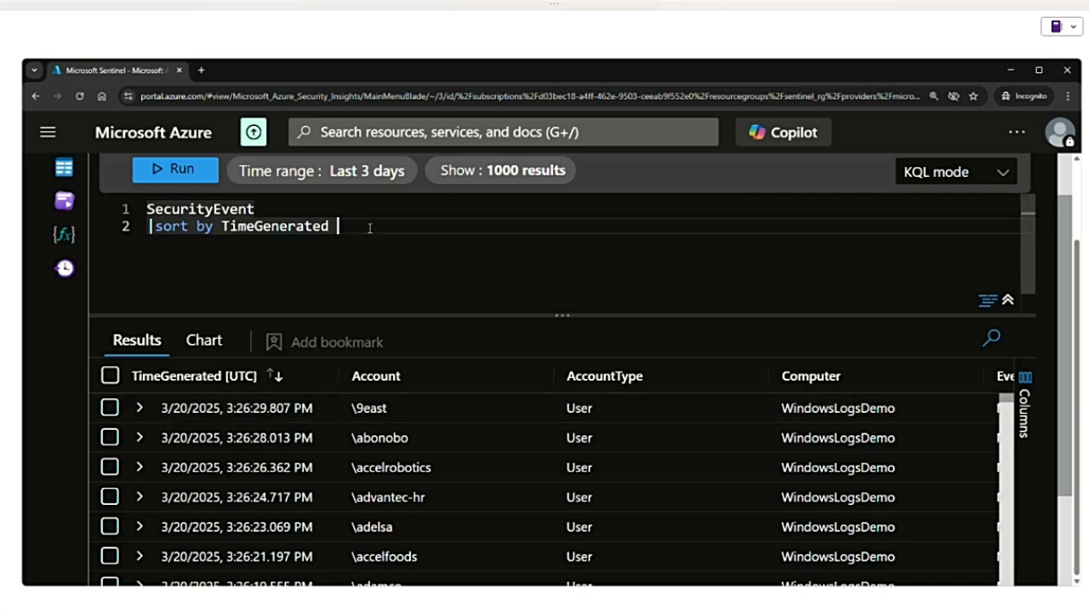
{"action": "left_click", "coordinate": [179, 174]}
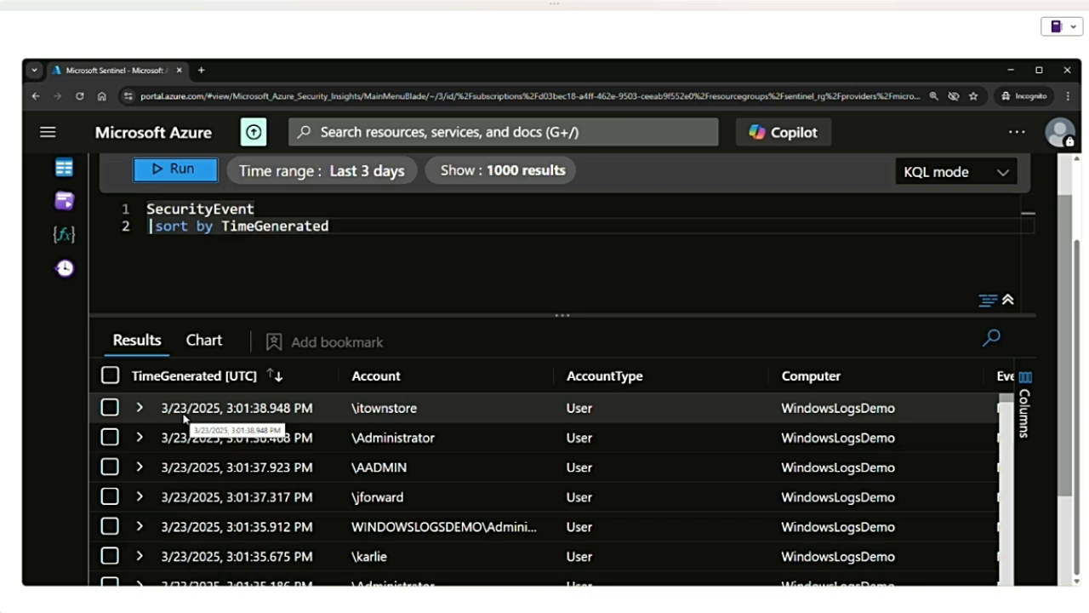
- Replace the sort operator with "order", read its documentation arguments while highlighting "column", and run the query
{"action": "double_click", "coordinate": [170, 227]}
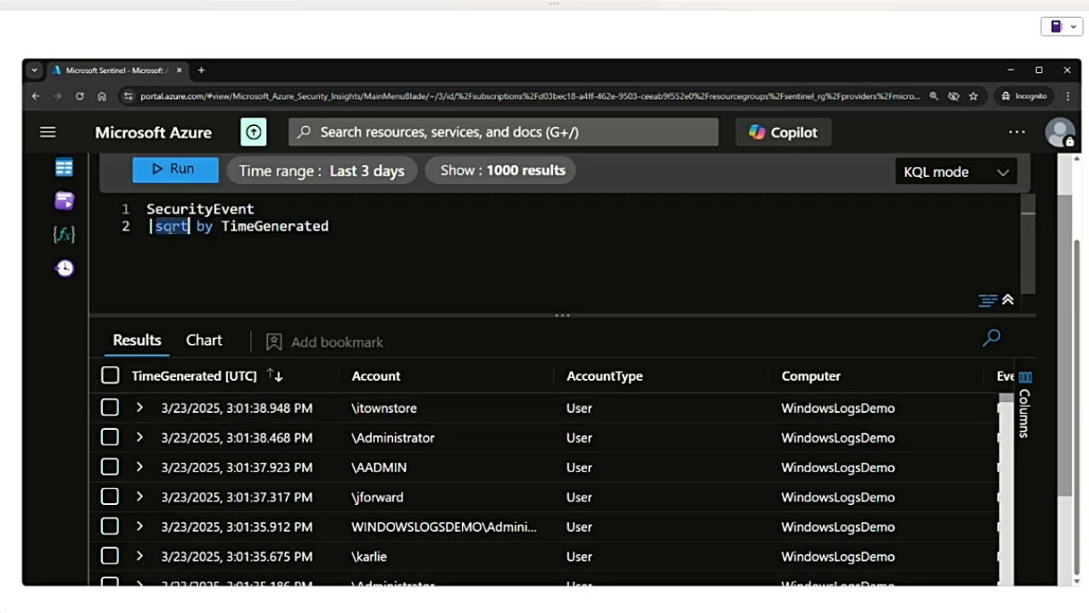
{"action": "type", "text": "order"}
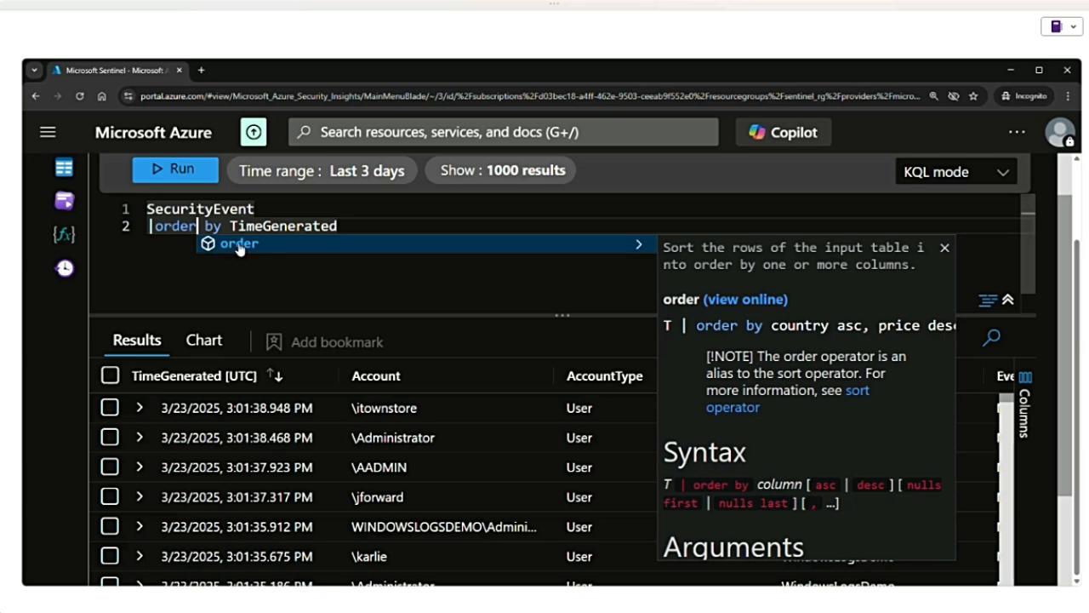
{"action": "scroll", "coordinate": [794, 366], "scroll_direction": "down", "scroll_amount": 3}
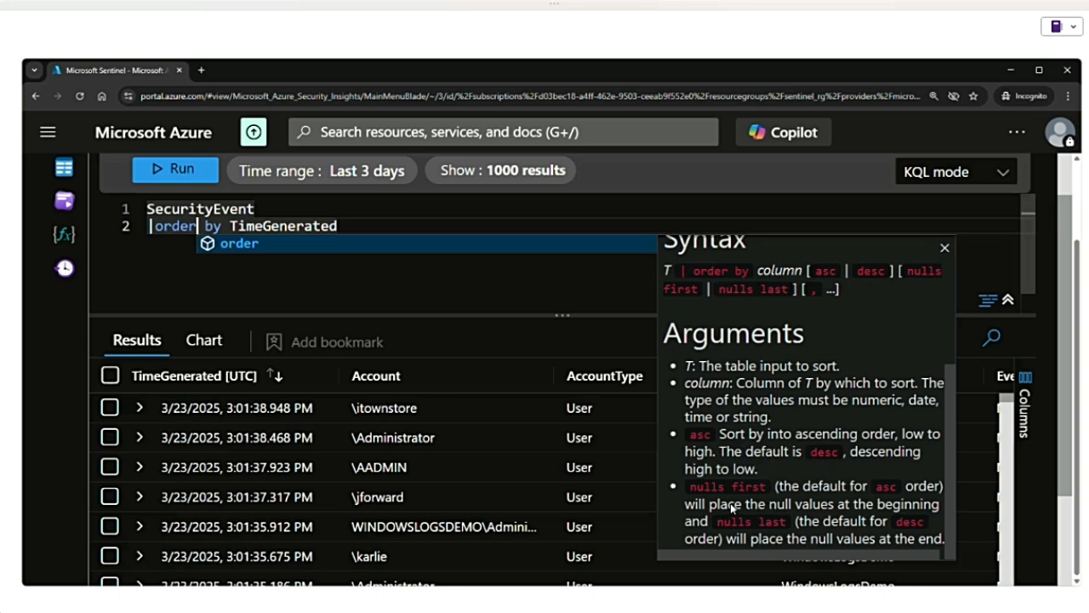
{"action": "double_click", "coordinate": [708, 384]}
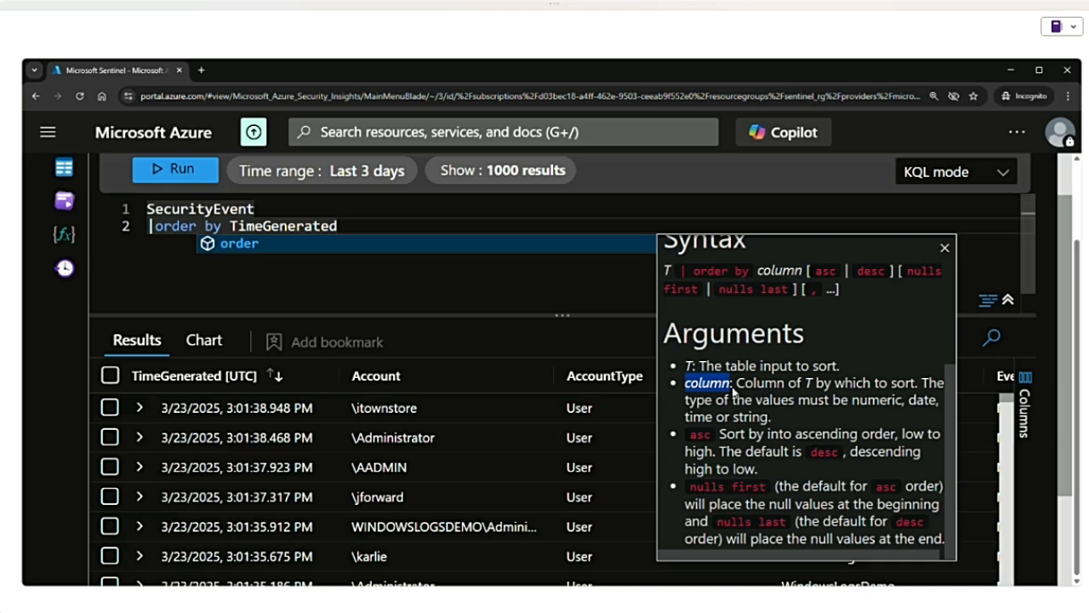
{"action": "left_click", "coordinate": [253, 270]}
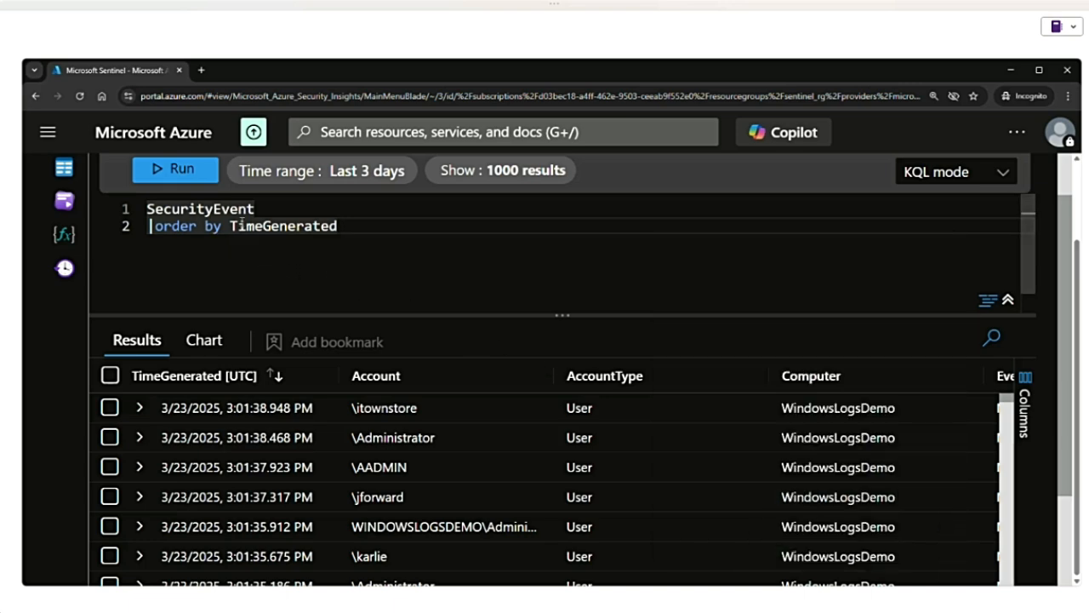
{"action": "left_click", "coordinate": [167, 171]}
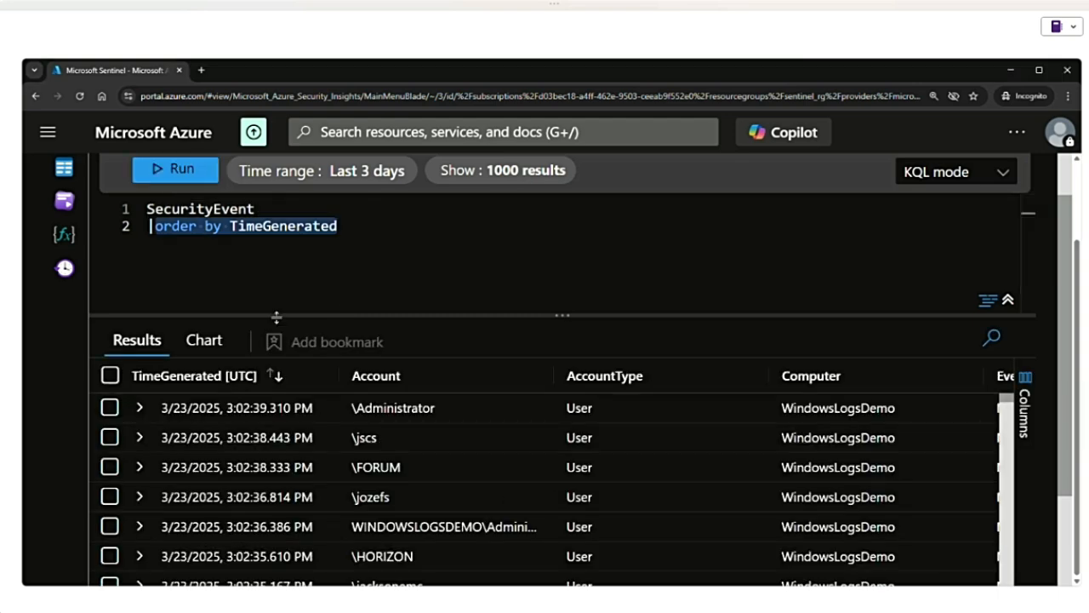
- Replace the order clause with "project Account, TimeGenerated, EventID" and run the query
{"action": "type", "text": "project"}
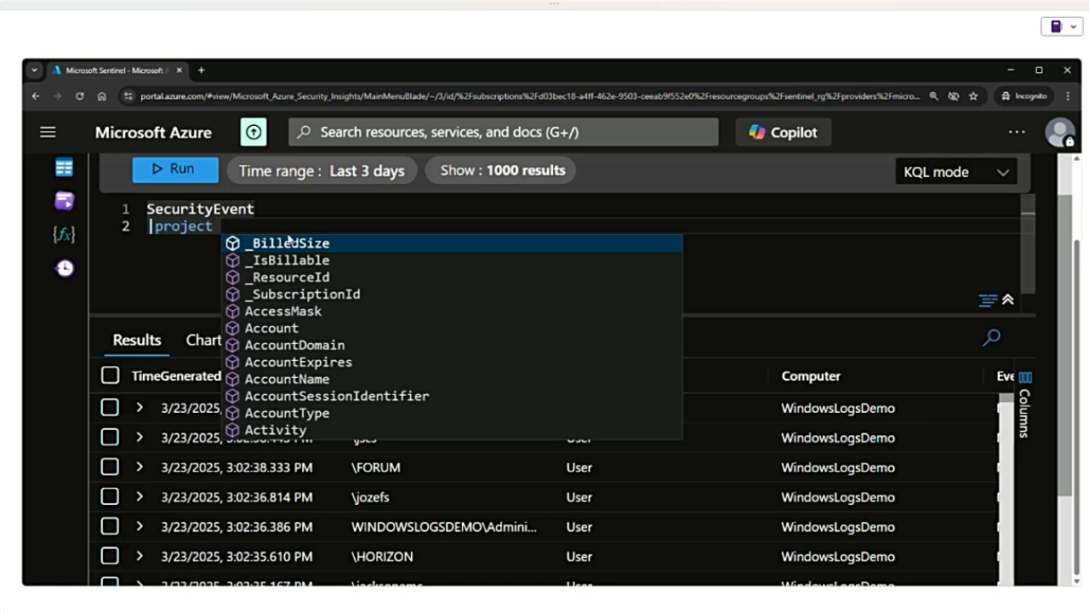
{"action": "left_click", "coordinate": [288, 333]}
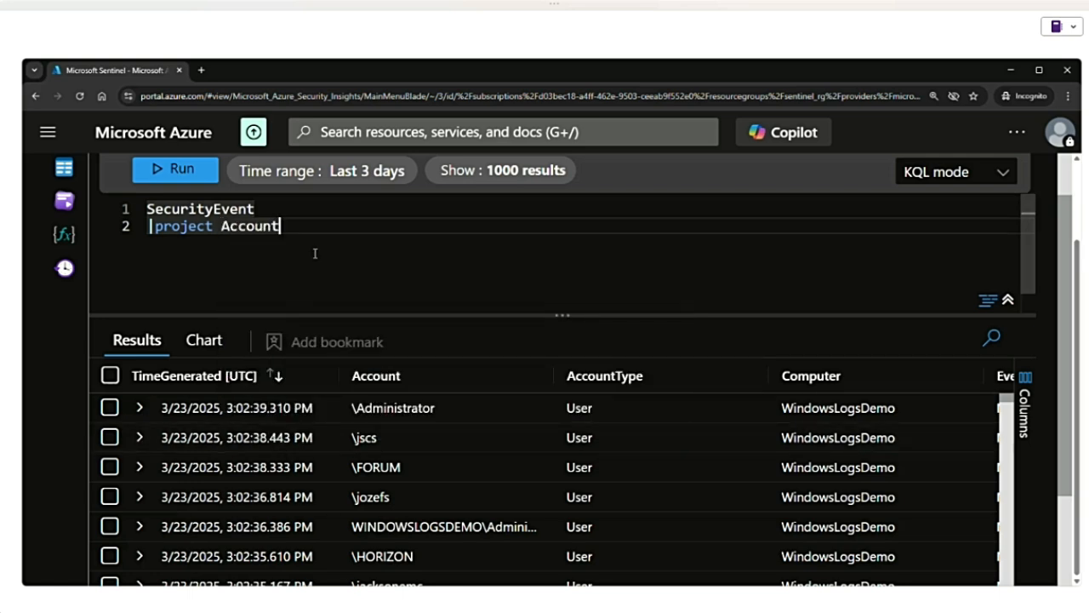
{"action": "type", "text": ", "}
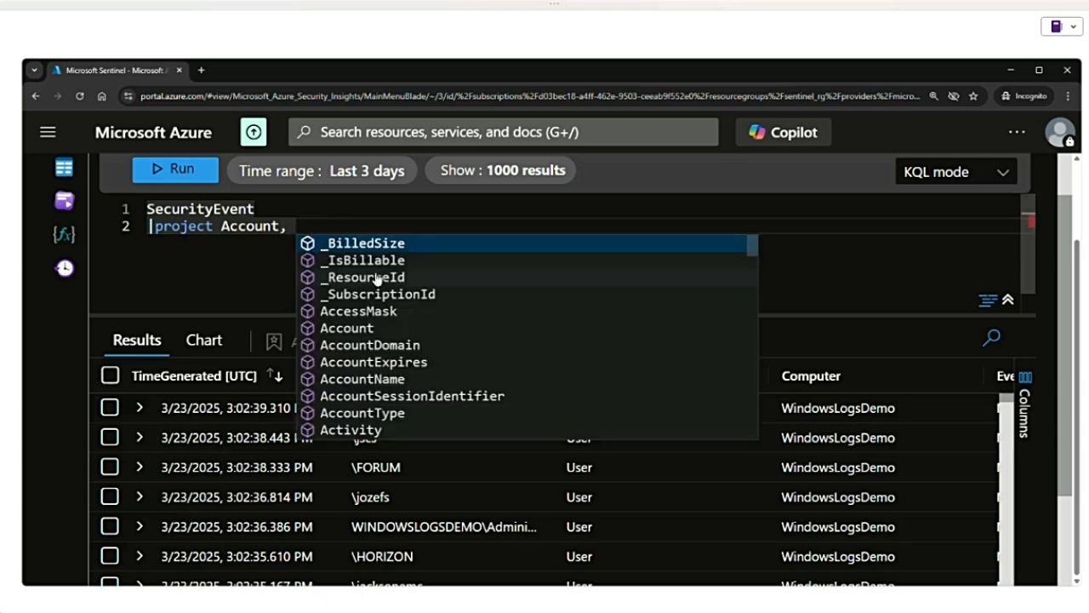
{"action": "type", "text": "tim"}
{"action": "left_click", "coordinate": [391, 244]}
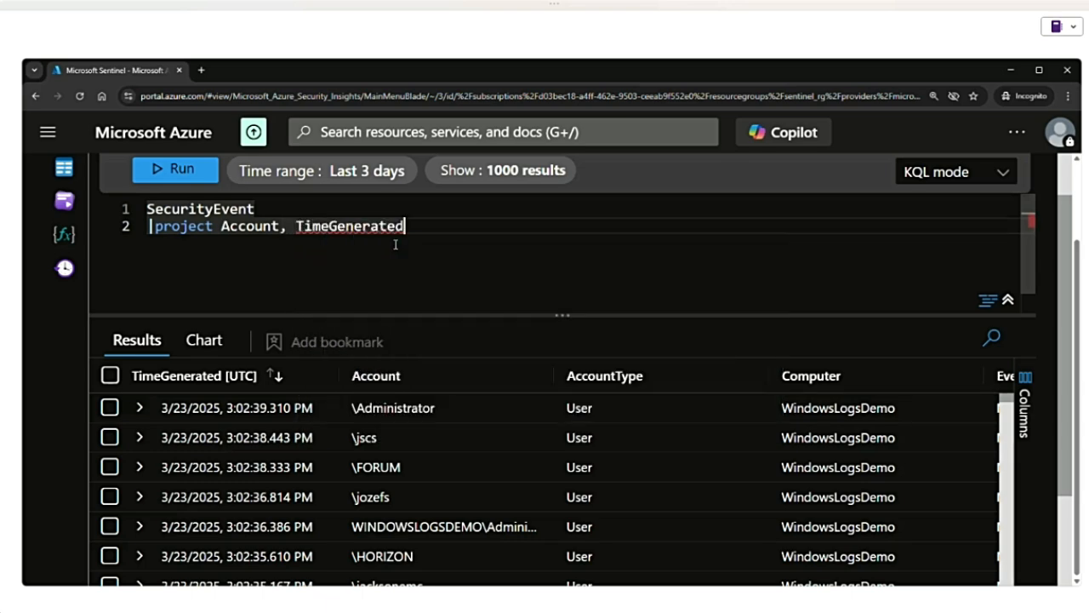
{"action": "type", "text": ", "}
{"action": "type", "text": "event"}
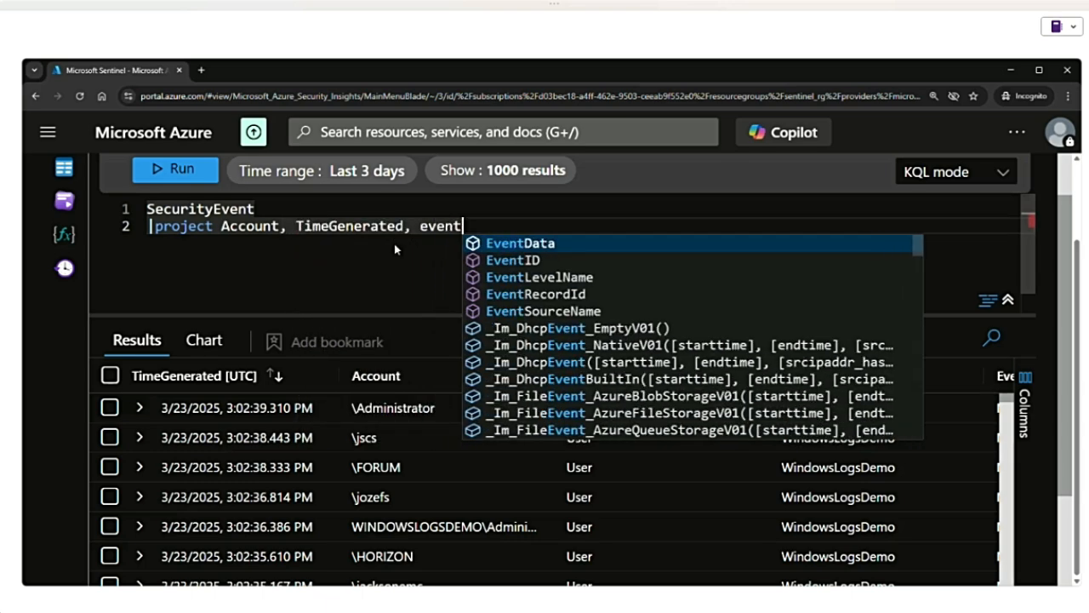
{"action": "key", "text": "Down"}
{"action": "key", "text": "Return"}
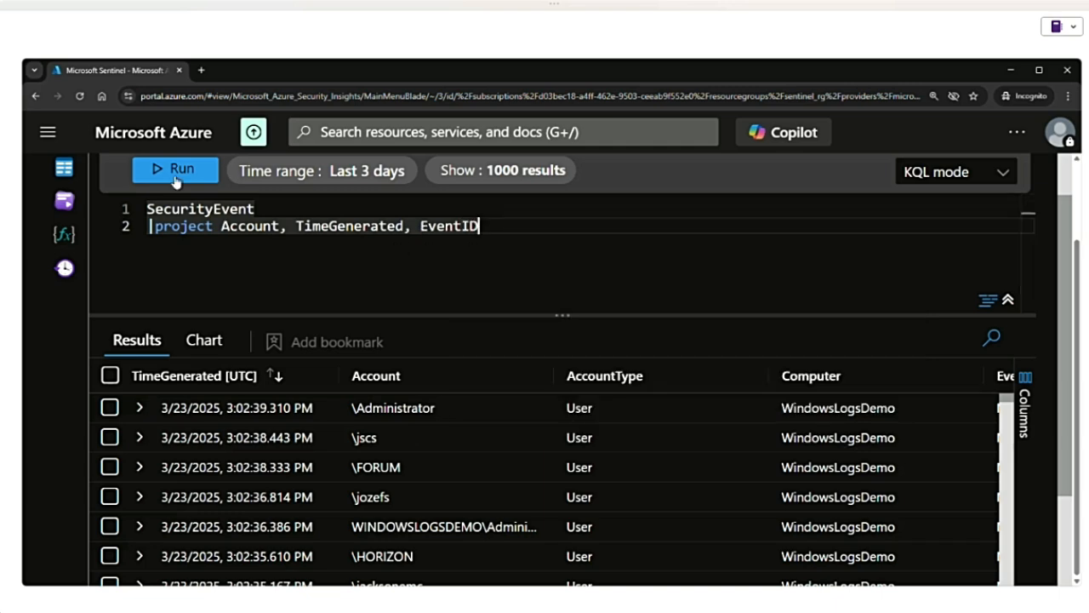
{"action": "left_click", "coordinate": [177, 173]}
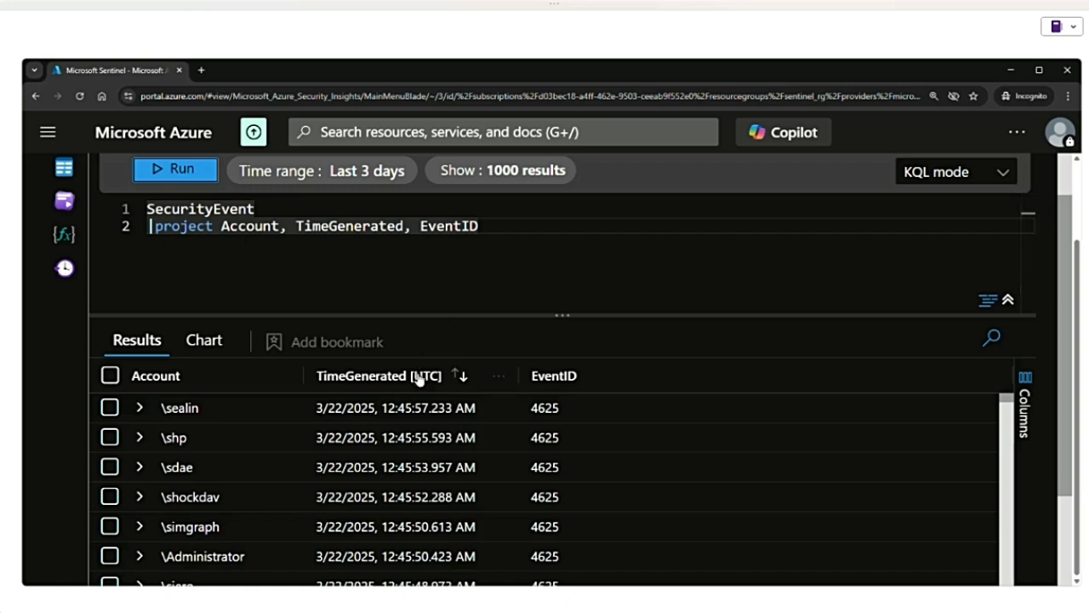
- Highlight the projected column list in the query, then place the text cursor before Account
{"action": "left_click", "coordinate": [506, 231]}
{"action": "left_click_drag", "start_coordinate": [481, 227], "coordinate": [225, 231]}
{"action": "left_click", "coordinate": [225, 231]}
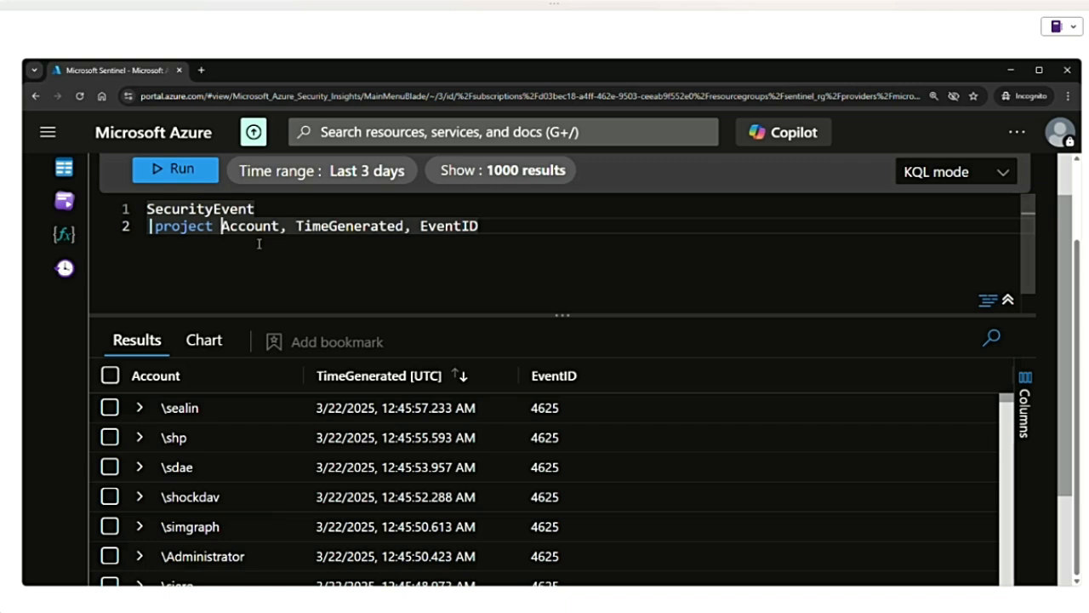
- Alias the projected columns as User = Account, Time = TimeGenerated and ID = EventID, and run the query
{"action": "type", "text": "User "}
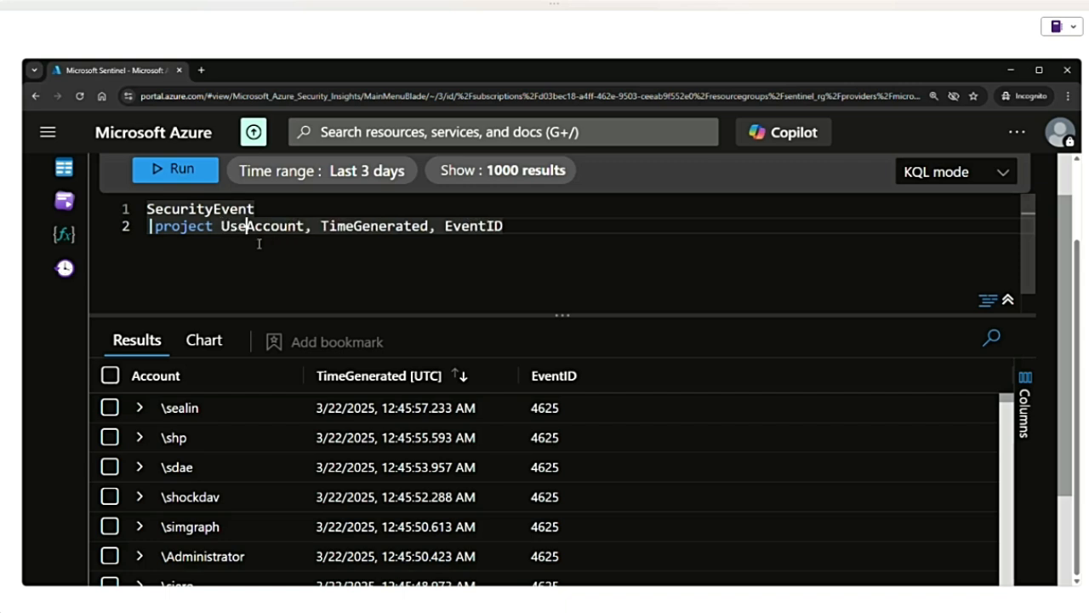
{"action": "type", "text": "="}
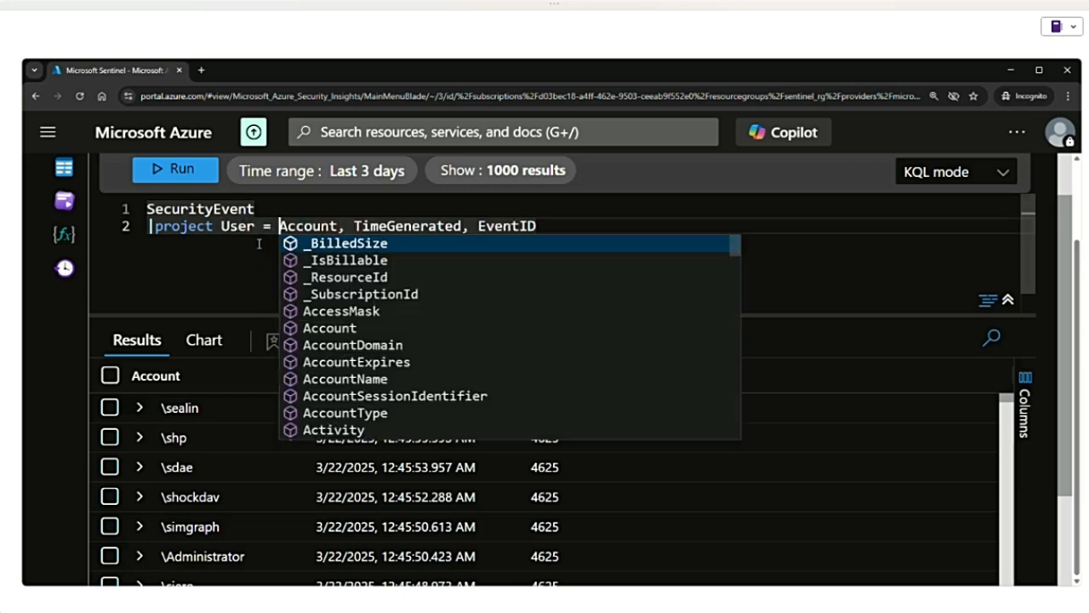
{"action": "left_click", "coordinate": [373, 230]}
{"action": "type", "text": "Time "}
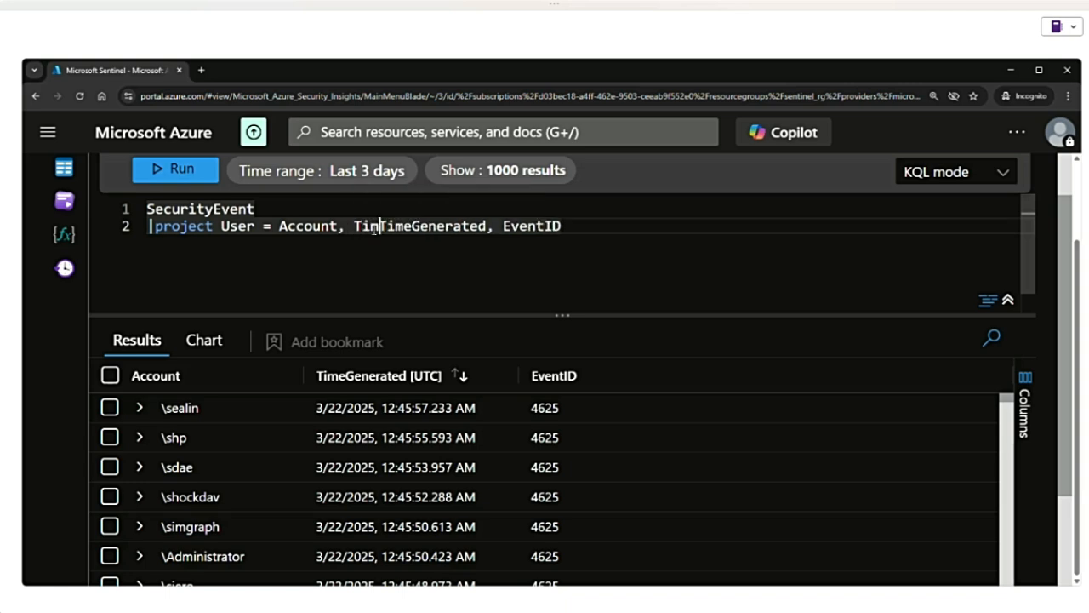
{"action": "type", "text": "= "}
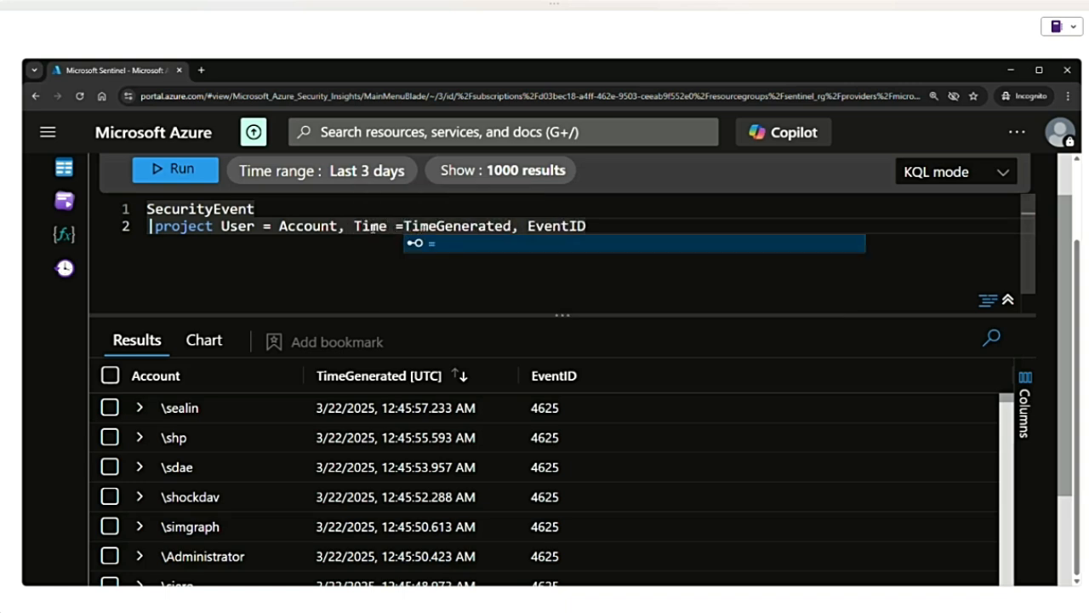
{"action": "type", "text": "ID ="}
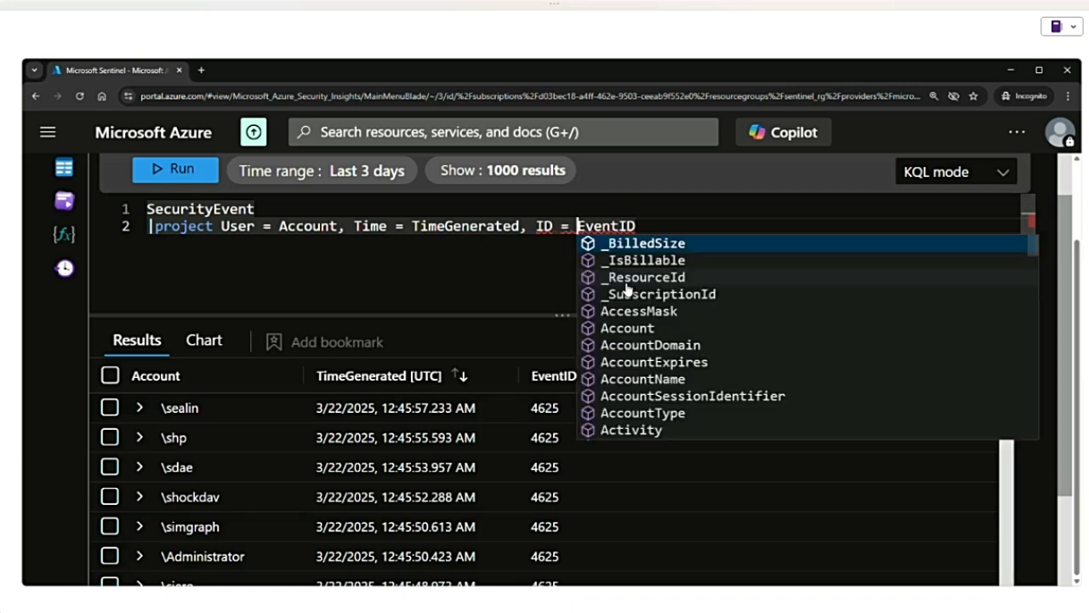
{"action": "left_click", "coordinate": [675, 224]}
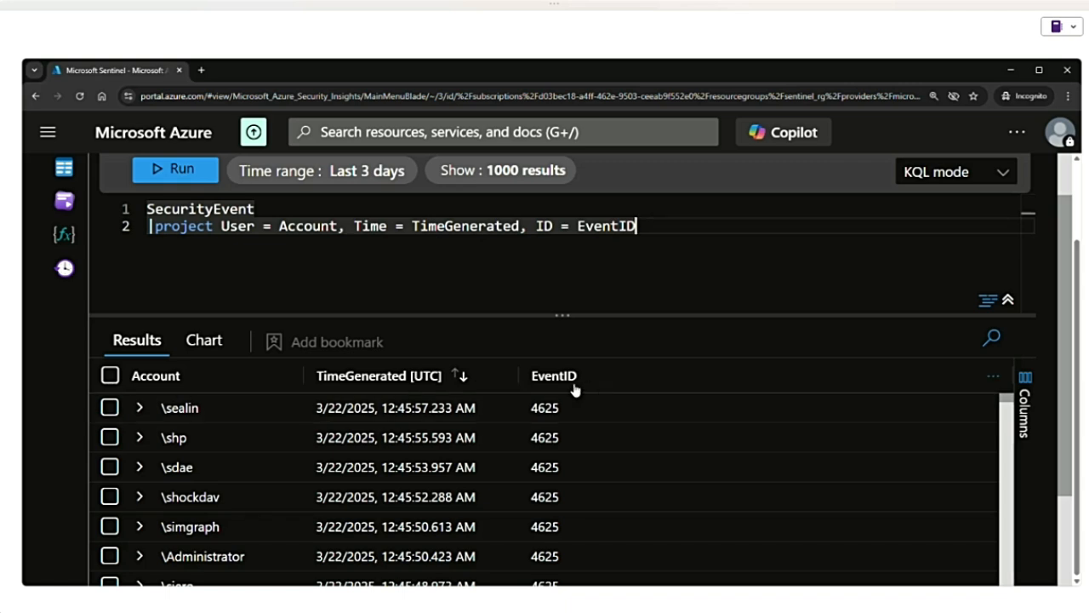
{"action": "left_click", "coordinate": [179, 175]}
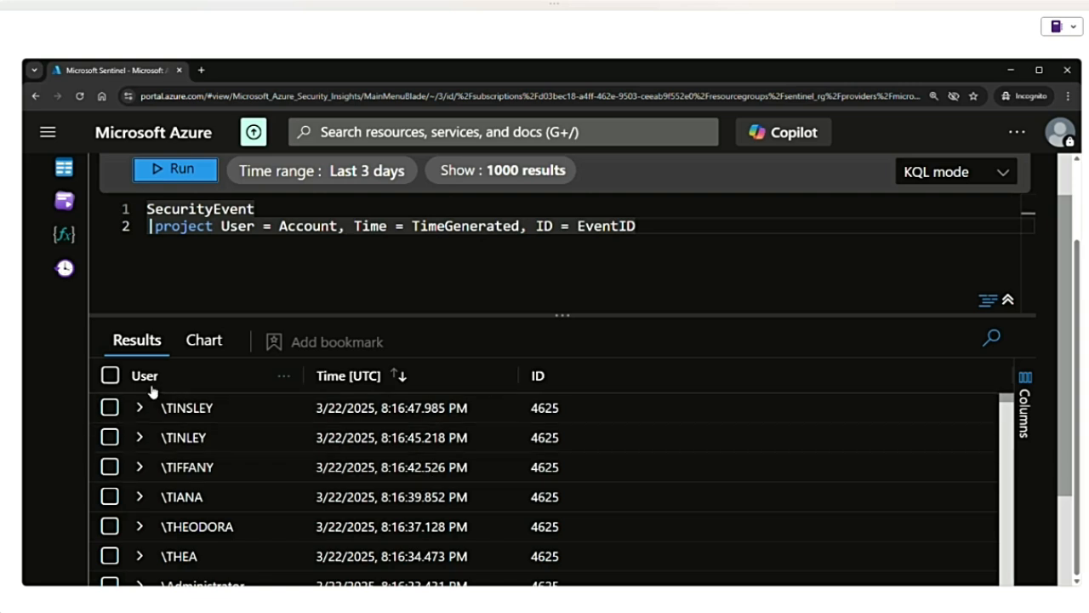
- Highlight the aliases User, Time and ID in the project line to compare them with the result column headers
{"action": "left_click", "coordinate": [229, 227]}
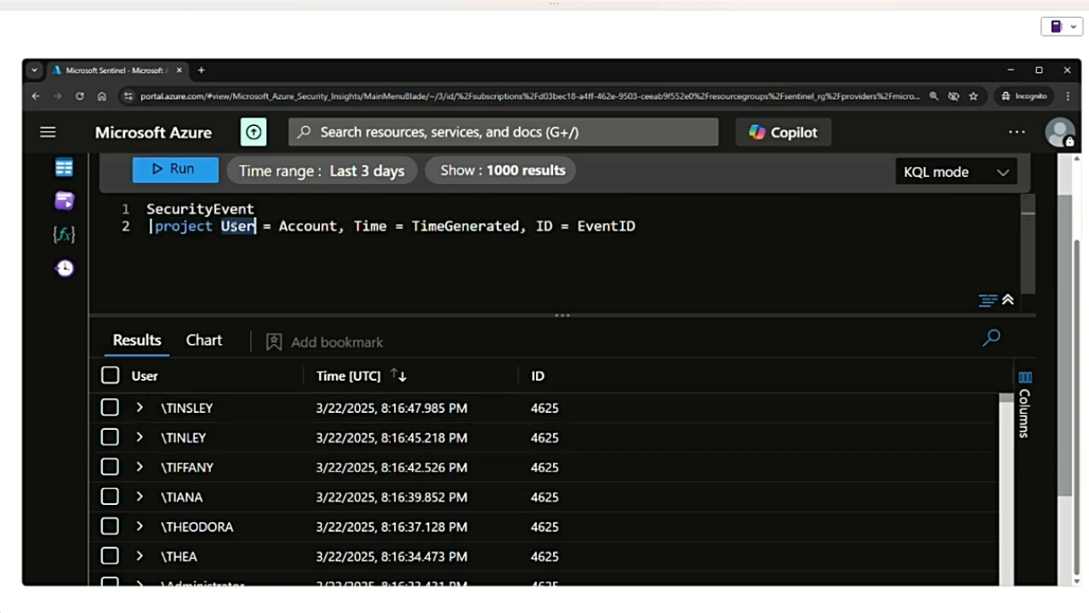
{"action": "double_click", "coordinate": [373, 227]}
{"action": "double_click", "coordinate": [543, 226]}
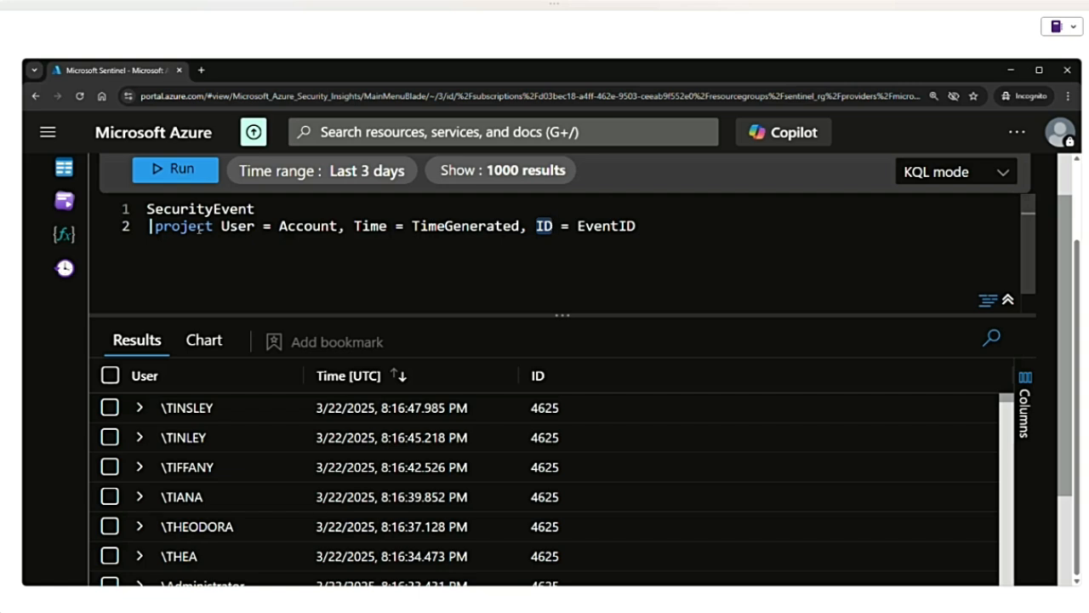
- Replace the aliased column list after project with only EventID and run the query
{"action": "left_click", "coordinate": [656, 227]}
{"action": "key", "text": "BackSpace"}
{"action": "key", "text": "BackSpace"}
{"action": "key", "text": "BackSpace"}
{"action": "key", "text": "BackSpace"}
{"action": "key", "text": "BackSpace"}
{"action": "key", "text": "BackSpace"}
{"action": "key", "text": "BackSpace"}
{"action": "key", "text": "BackSpace"}
{"action": "key", "text": "BackSpace"}
{"action": "key", "text": "BackSpace"}
{"action": "key", "text": "BackSpace"}
{"action": "key", "text": "BackSpace"}
{"action": "key", "text": "BackSpace"}
{"action": "key", "text": "BackSpace"}
{"action": "key", "text": "BackSpace"}
{"action": "key", "text": "BackSpace"}
{"action": "key", "text": "BackSpace"}
{"action": "key", "text": "BackSpace"}
{"action": "key", "text": "BackSpace"}
{"action": "key", "text": "BackSpace"}
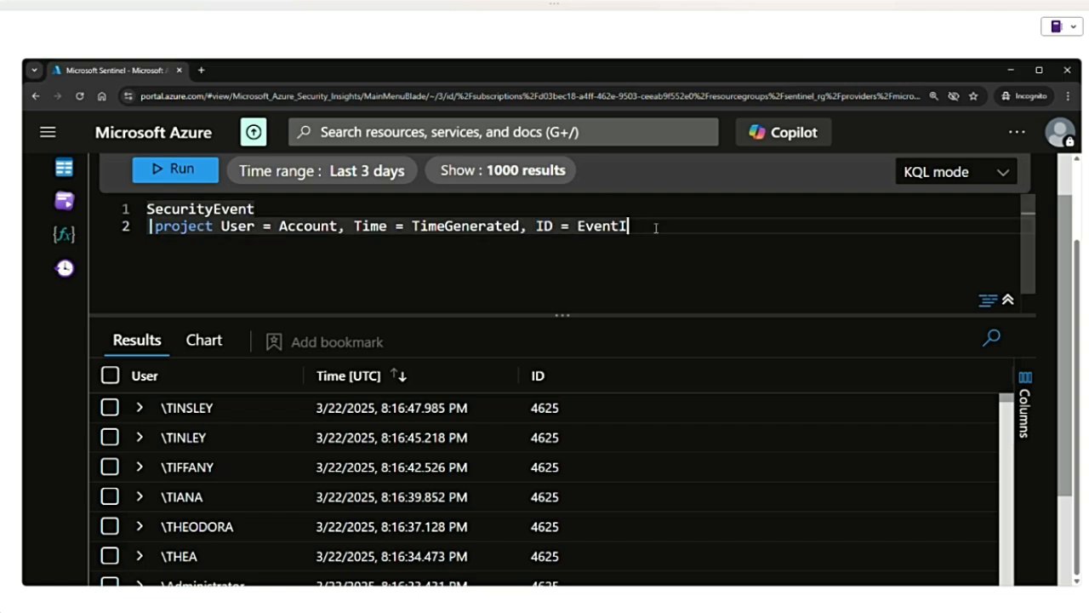
{"action": "key", "text": "BackSpace"}
{"action": "key", "text": "BackSpace"}
{"action": "key", "text": "BackSpace"}
{"action": "key", "text": "BackSpace"}
{"action": "key", "text": "BackSpace"}
{"action": "key", "text": "BackSpace"}
{"action": "key", "text": "BackSpace"}
{"action": "key", "text": "BackSpace"}
{"action": "key", "text": "BackSpace"}
{"action": "key", "text": "BackSpace"}
{"action": "key", "text": "BackSpace"}
{"action": "key", "text": "BackSpace"}
{"action": "key", "text": "BackSpace"}
{"action": "key", "text": "BackSpace"}
{"action": "key", "text": "BackSpace"}
{"action": "key", "text": "BackSpace"}
{"action": "key", "text": "BackSpace"}
{"action": "key", "text": "BackSpace"}
{"action": "key", "text": "BackSpace"}
{"action": "key", "text": "BackSpace"}
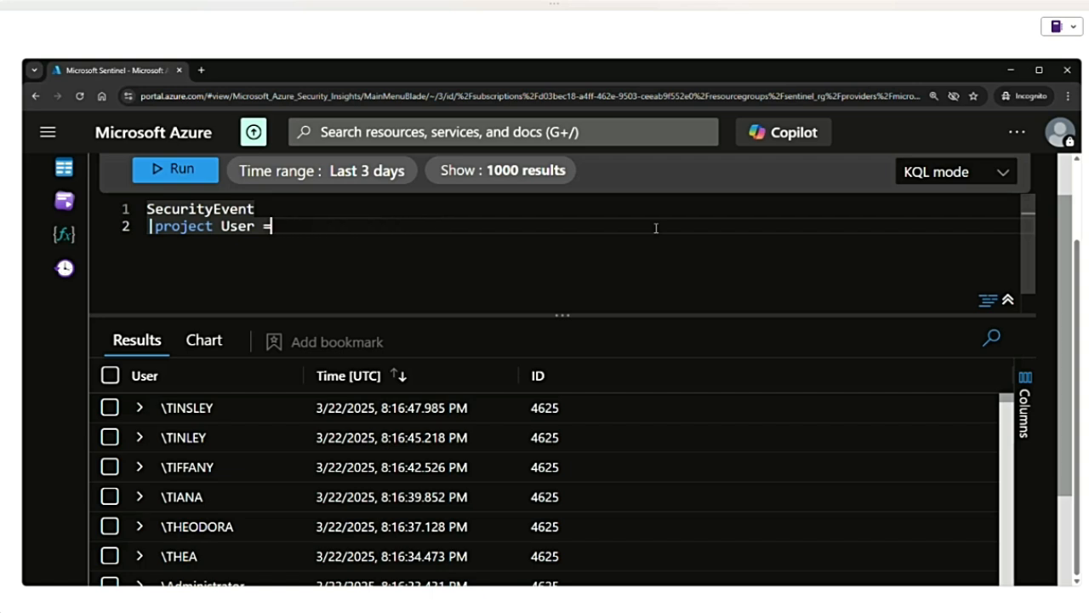
{"action": "type", "text": "Ever"}
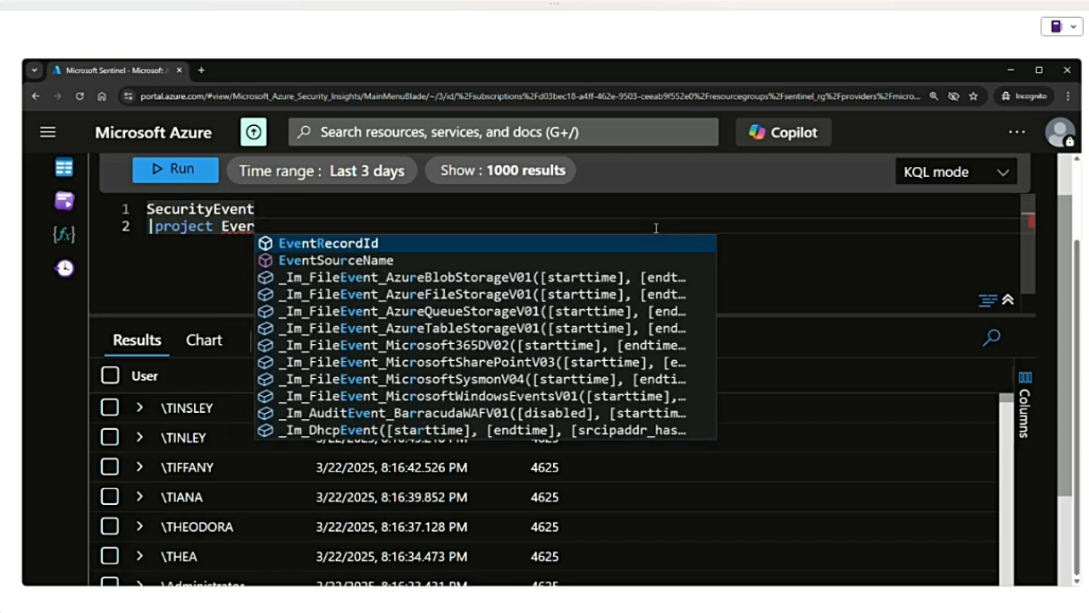
{"action": "key", "text": "BackSpace"}
{"action": "type", "text": "ntID"}
{"action": "left_click", "coordinate": [175, 169]}
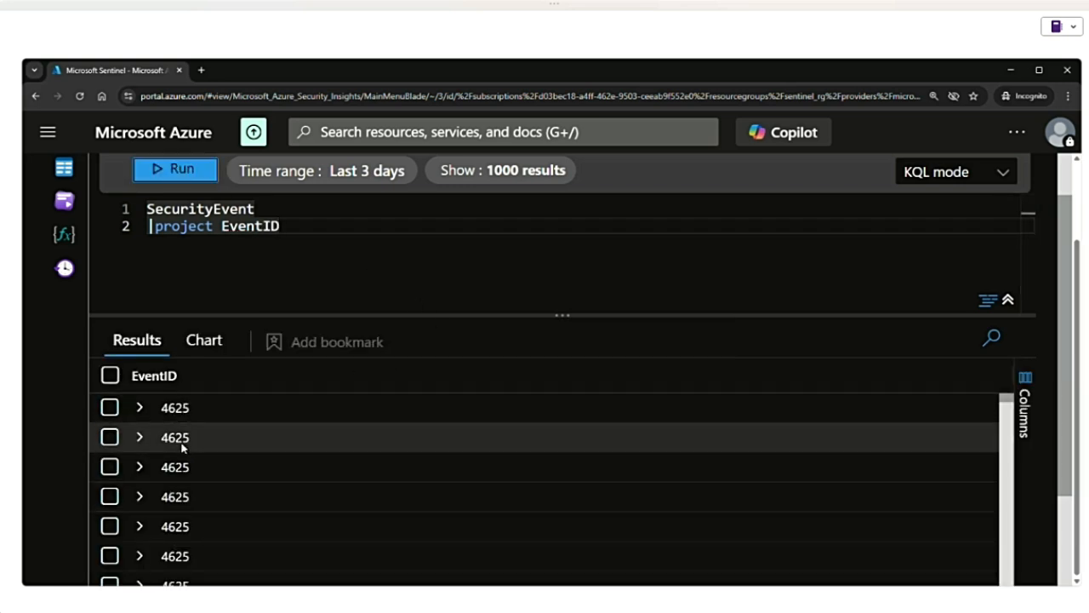
- Add the calculated column "EventCategory = tostring(EventID * 10)" to the project line and run the query
{"action": "left_click", "coordinate": [288, 229]}
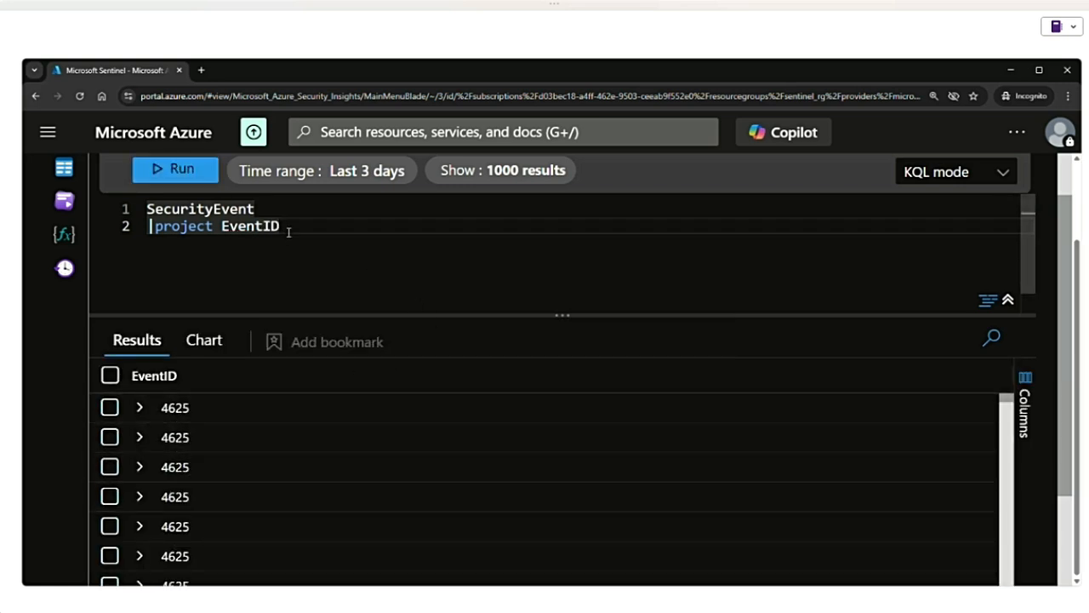
{"action": "type", "text": ", Ev"}
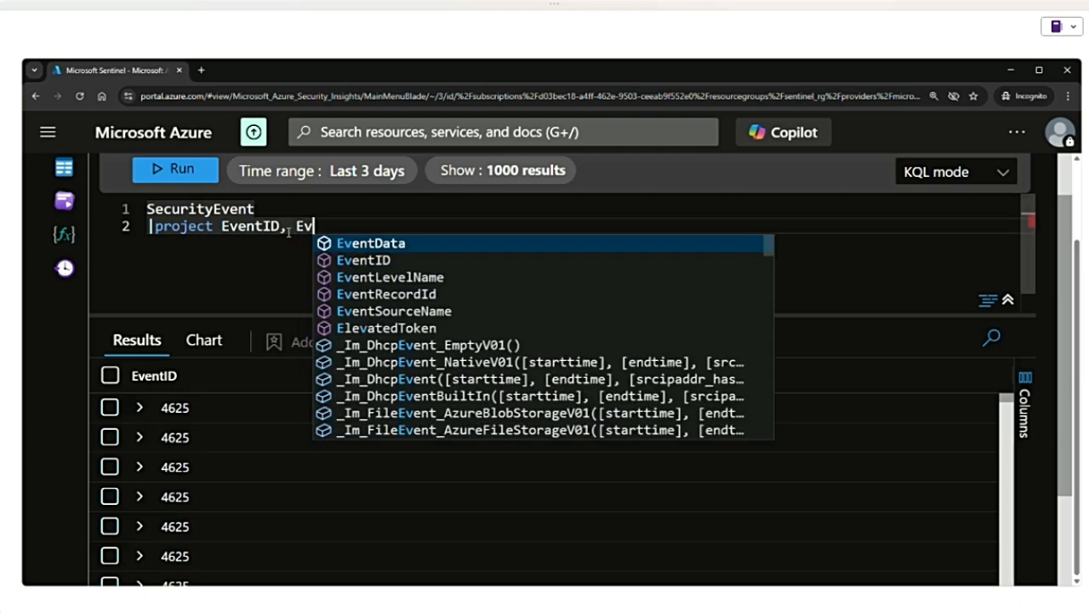
{"action": "type", "text": "entCateg"}
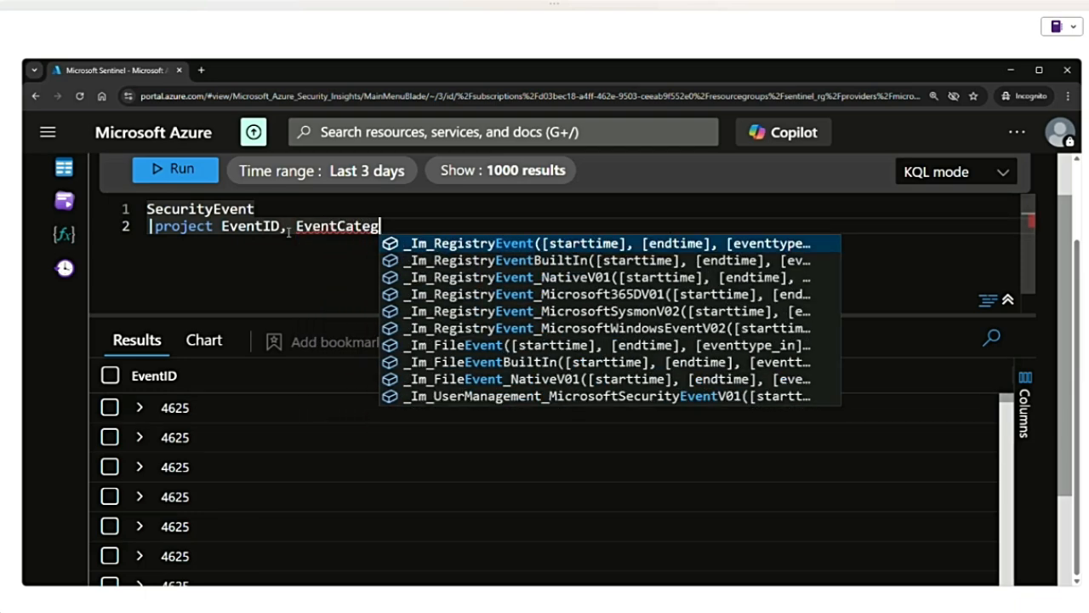
{"action": "type", "text": "ory = "}
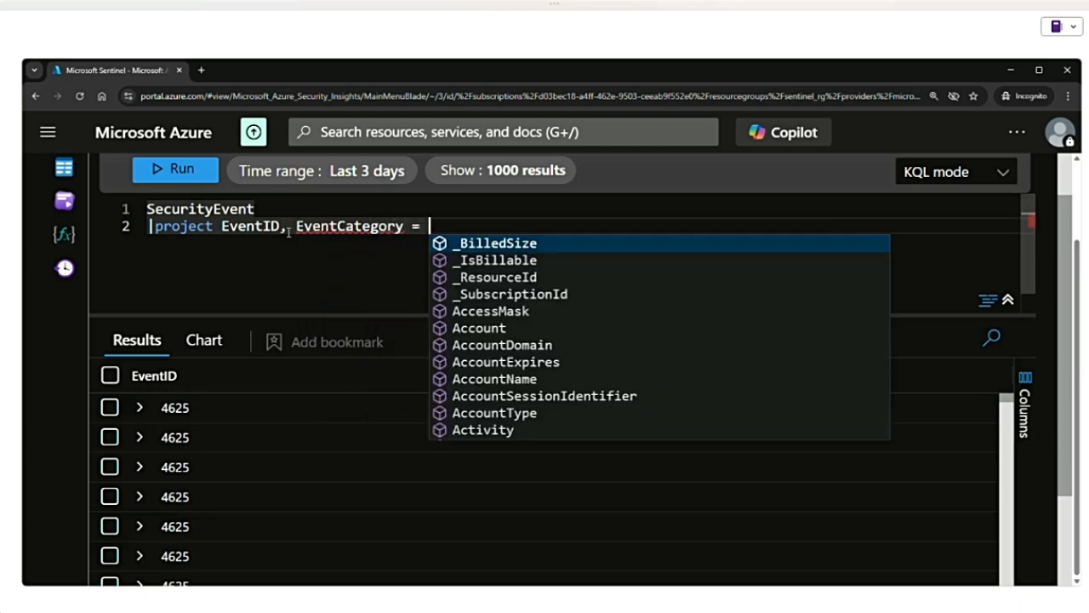
{"action": "type", "text": "tostr"}
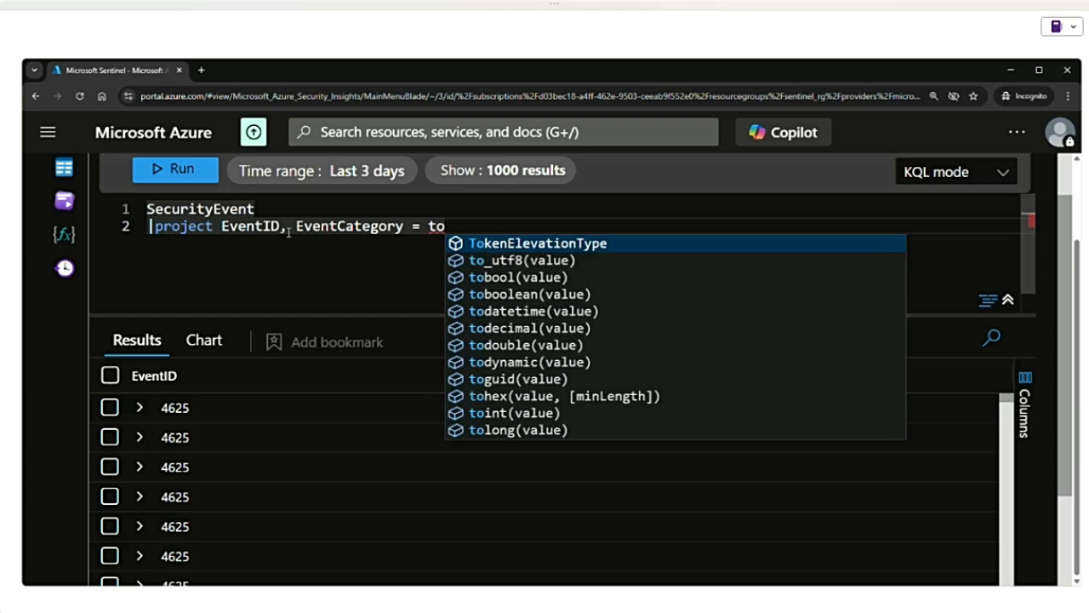
{"action": "type", "text": "ing"}
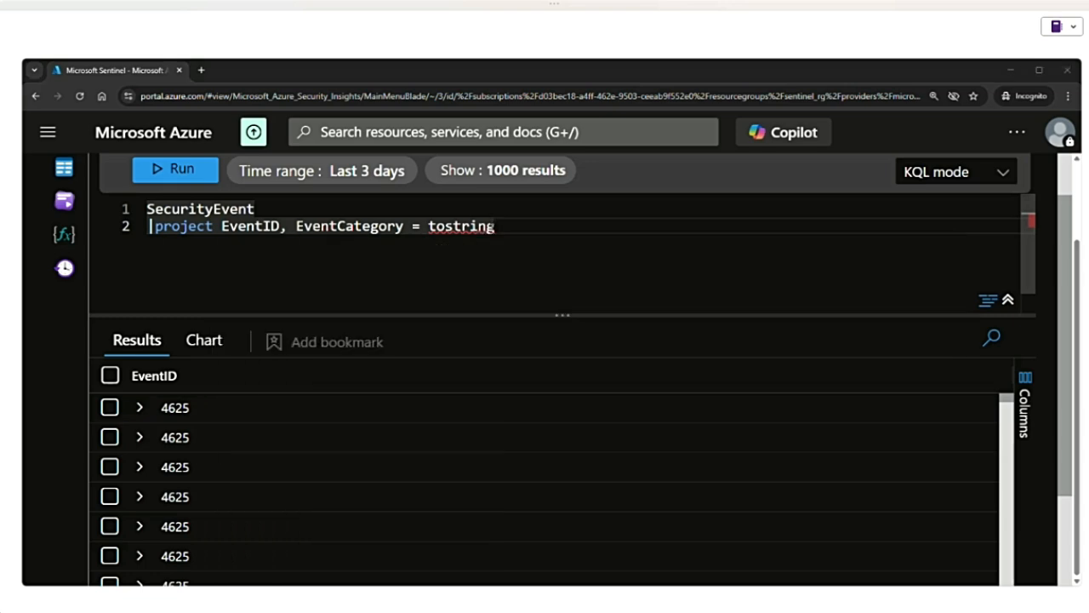
{"action": "left_click", "coordinate": [507, 229]}
{"action": "type", "text": "(EventID "}
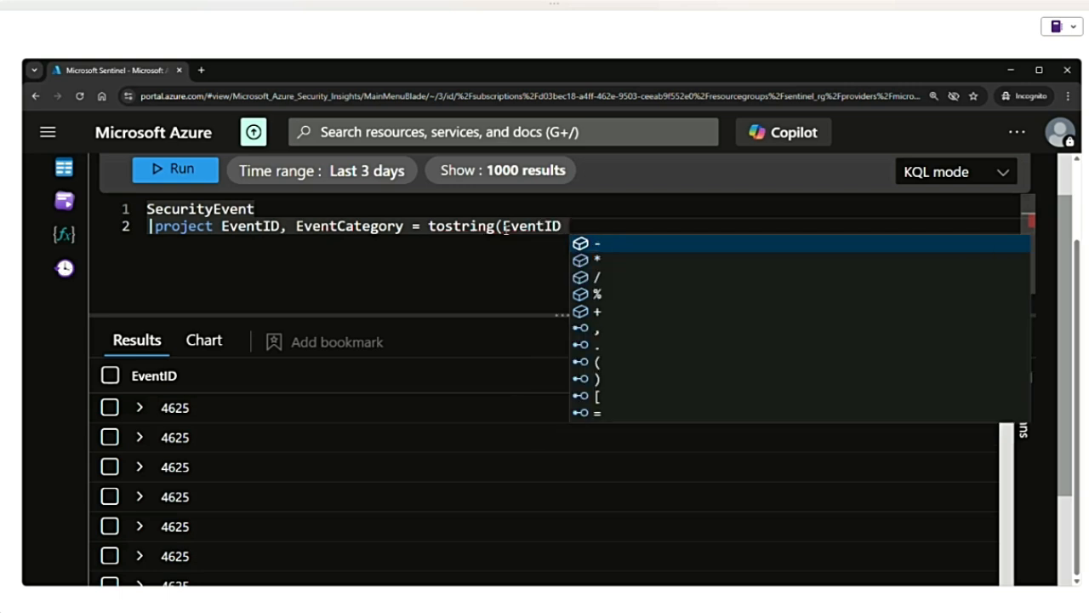
{"action": "type", "text": "* 10"}
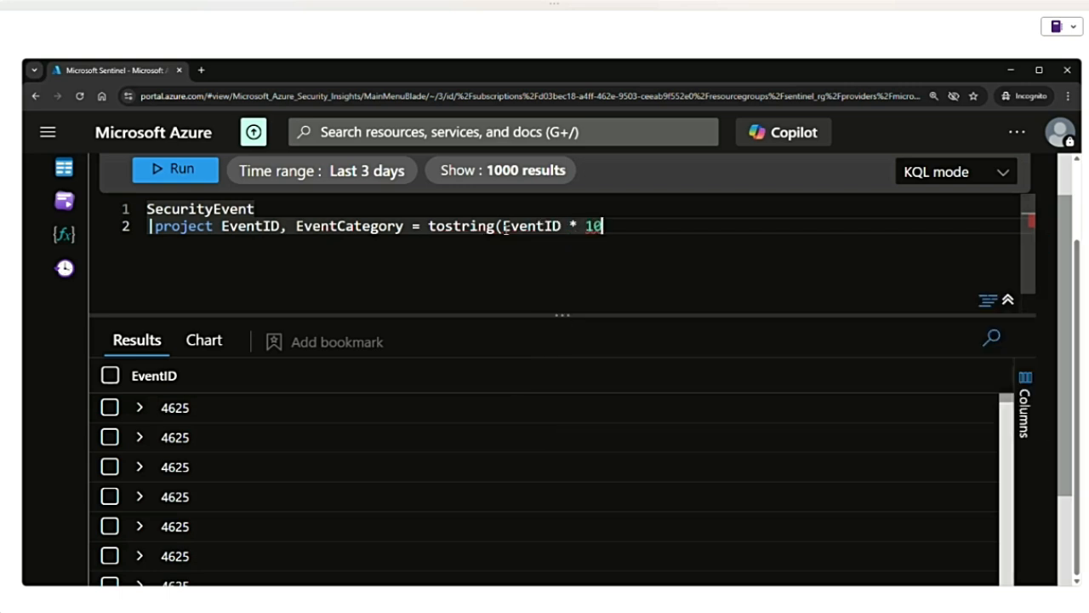
{"action": "type", "text": ")"}
{"action": "key", "text": "shift+Return"}
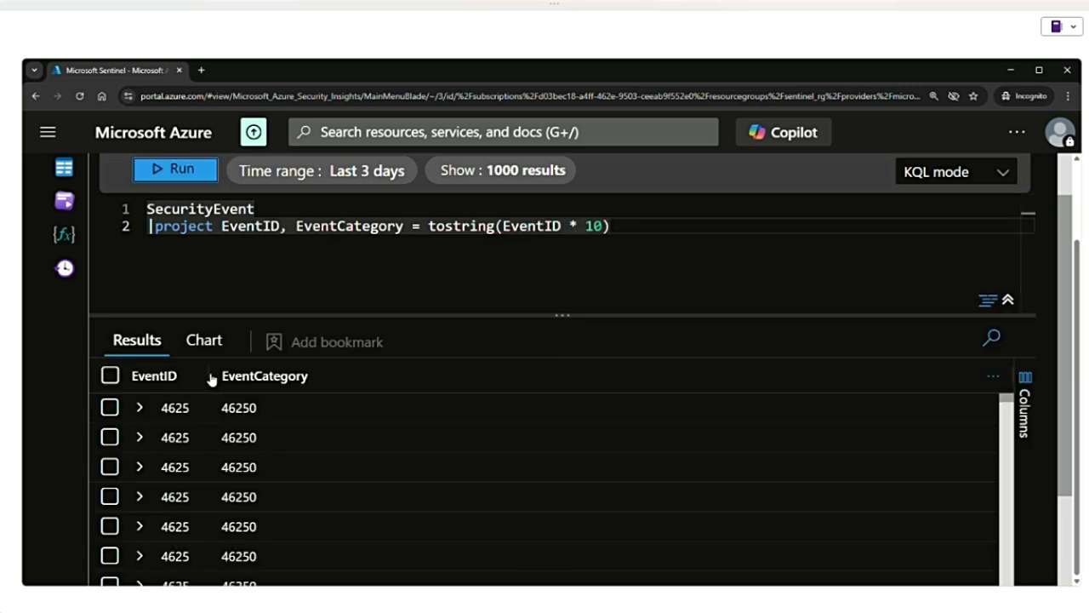
- Widen the EventID results column and compare the first row's EventCategory value with the highlighted "* 10" and tostring parts of the query
{"action": "left_click_drag", "start_coordinate": [214, 375], "coordinate": [276, 375]}
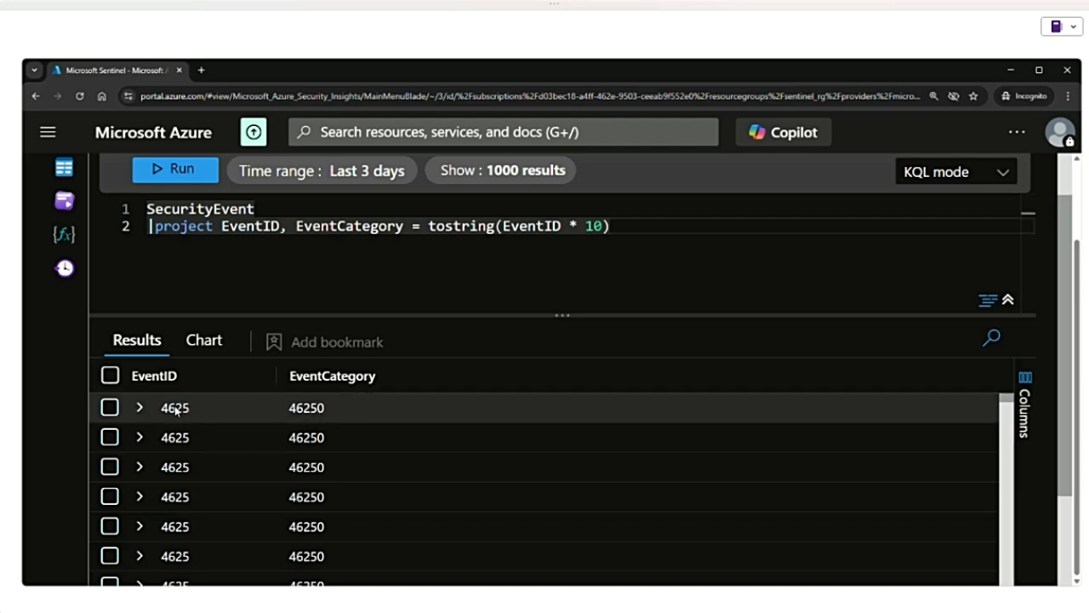
{"action": "left_click_drag", "start_coordinate": [504, 226], "coordinate": [603, 225]}
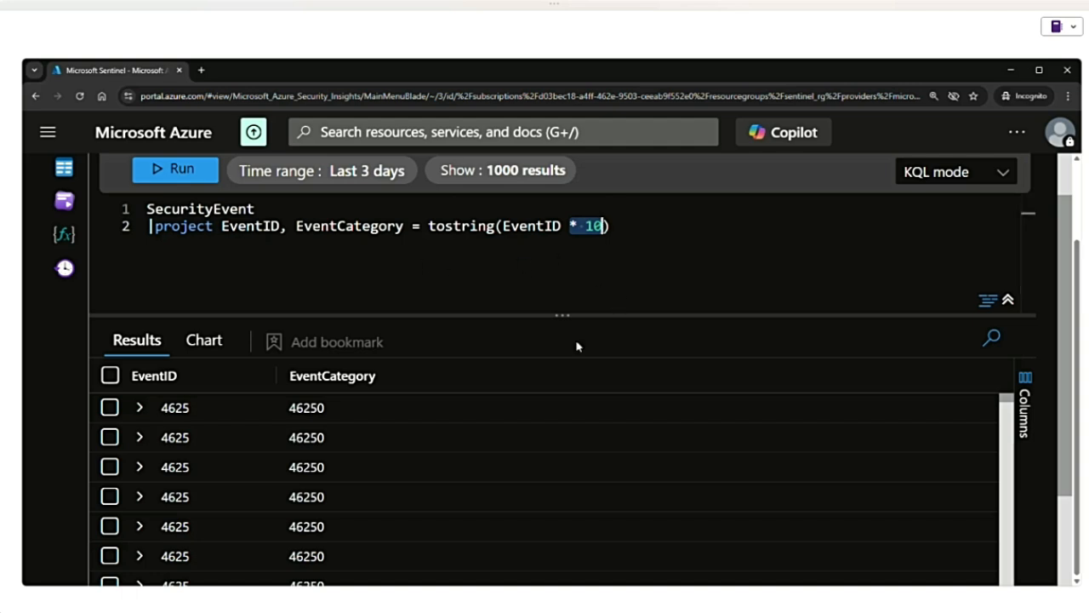
{"action": "left_click", "coordinate": [519, 261]}
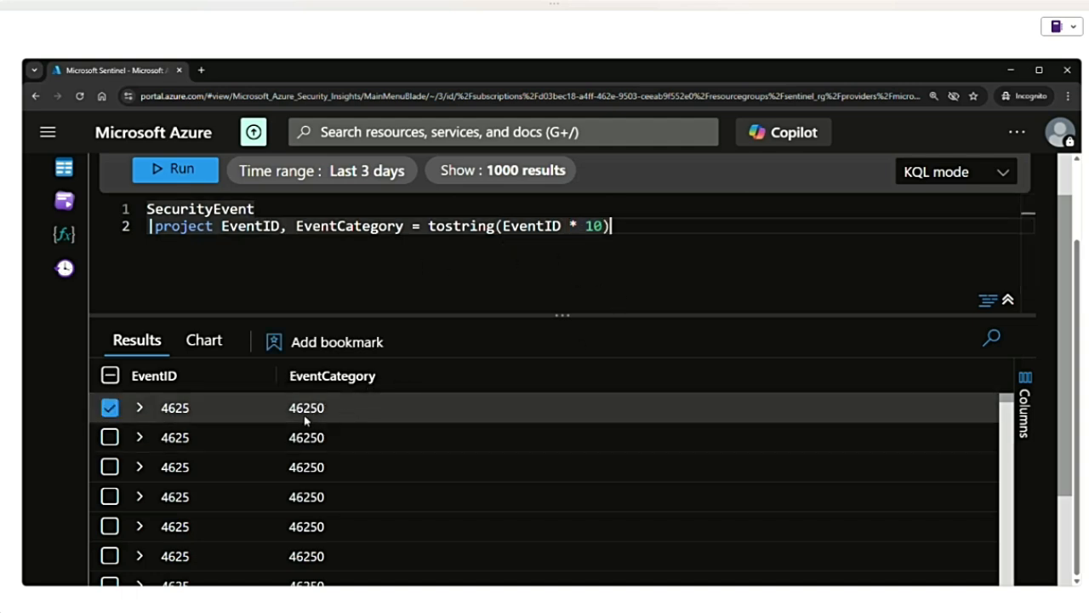
{"action": "left_click_drag", "start_coordinate": [288, 416], "coordinate": [349, 419]}
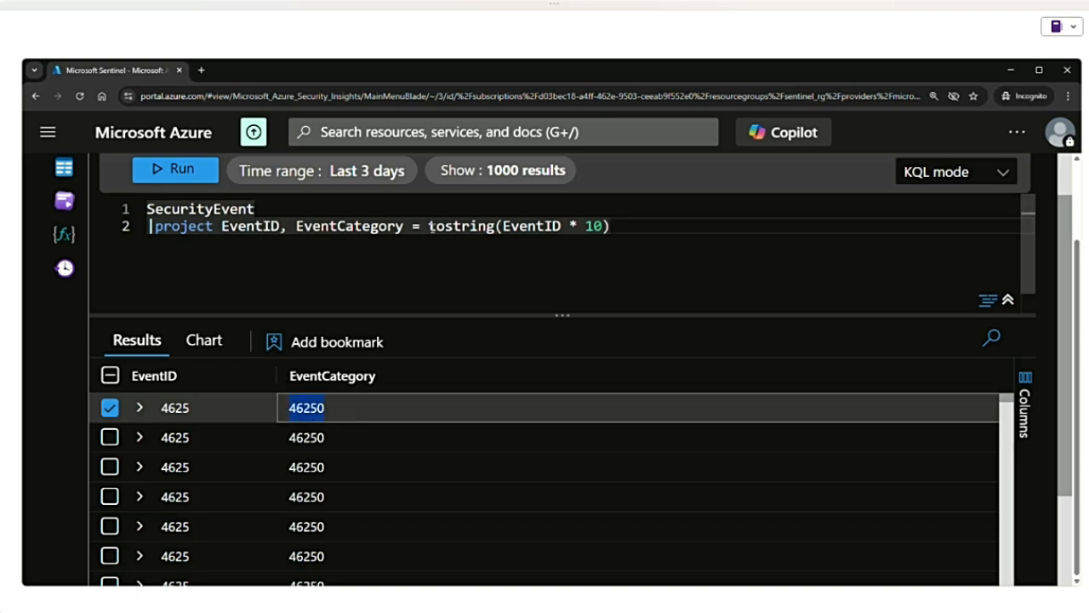
{"action": "left_click_drag", "start_coordinate": [429, 227], "coordinate": [496, 227]}
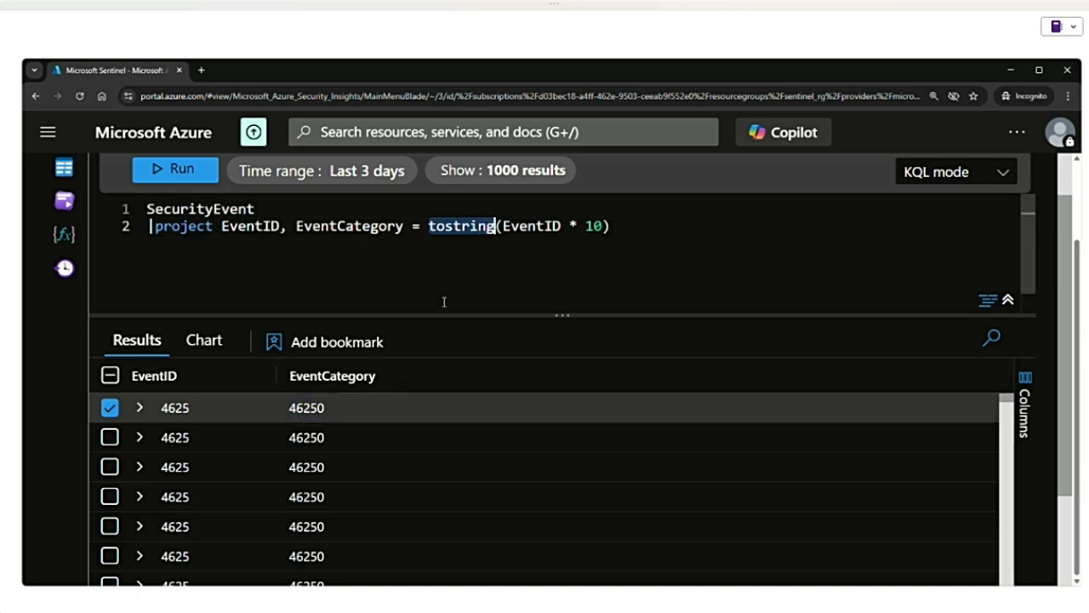
- Replace the project clause with "distinct EventID", run the query and look through the returned event IDs
{"action": "left_click_drag", "start_coordinate": [610, 226], "coordinate": [156, 229]}
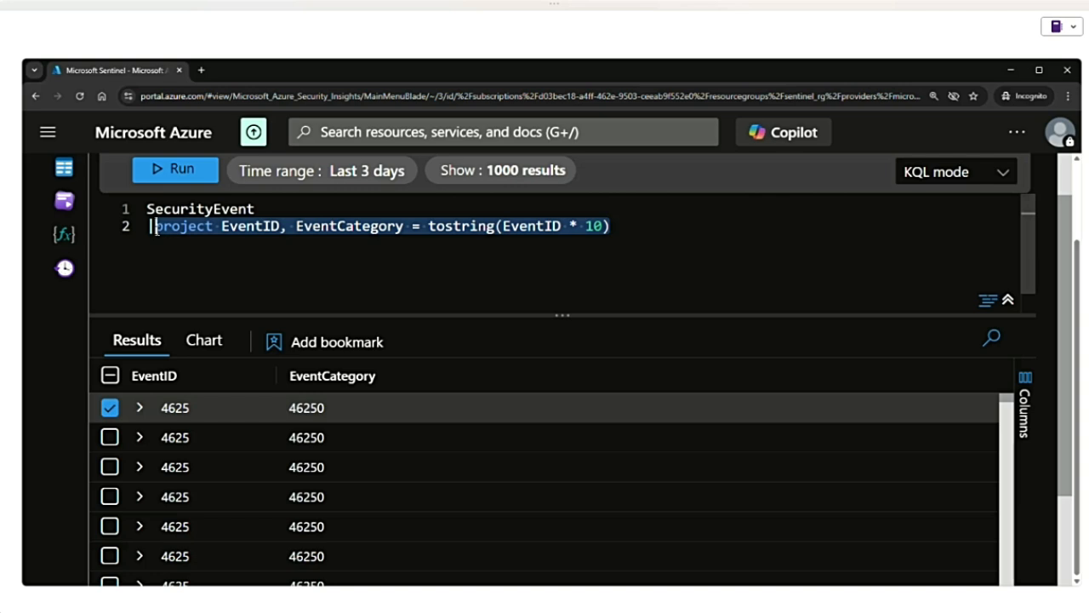
{"action": "type", "text": "dist"}
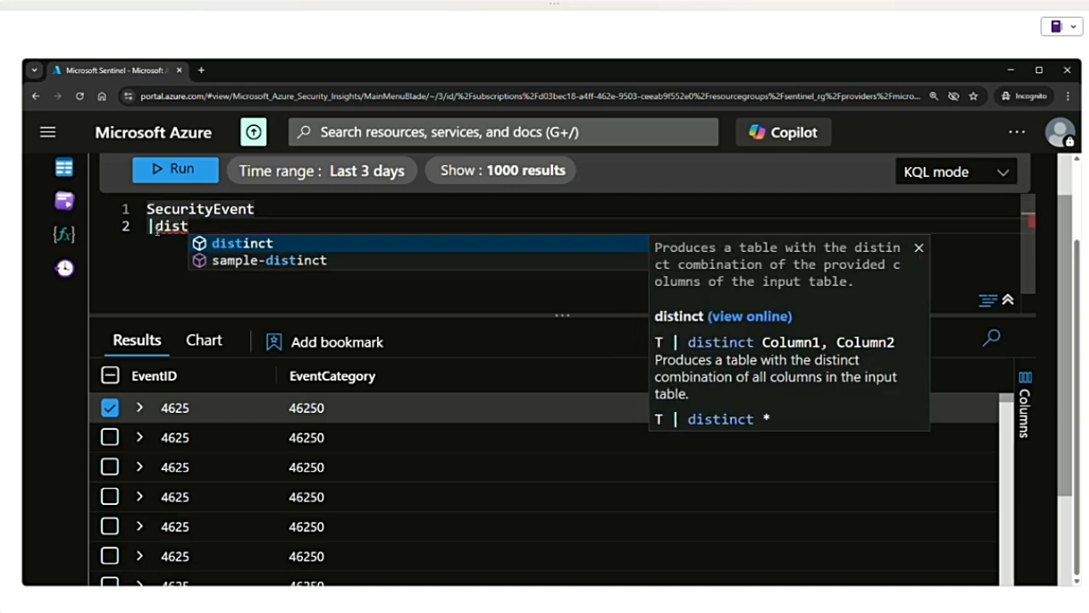
{"action": "key", "text": "Tab"}
{"action": "key", "text": "BackSpace"}
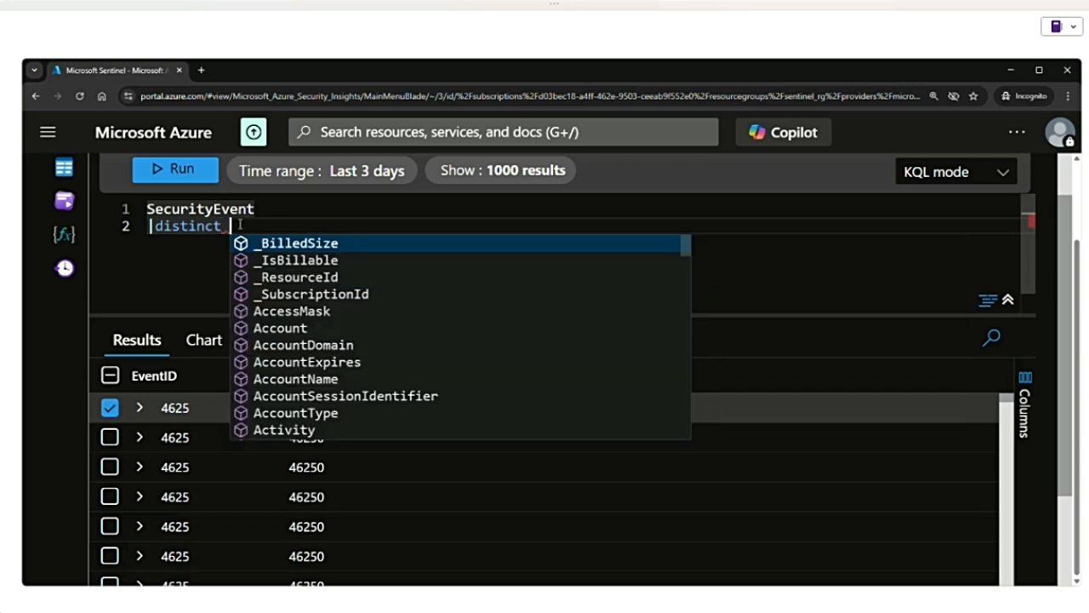
{"action": "type", "text": "even"}
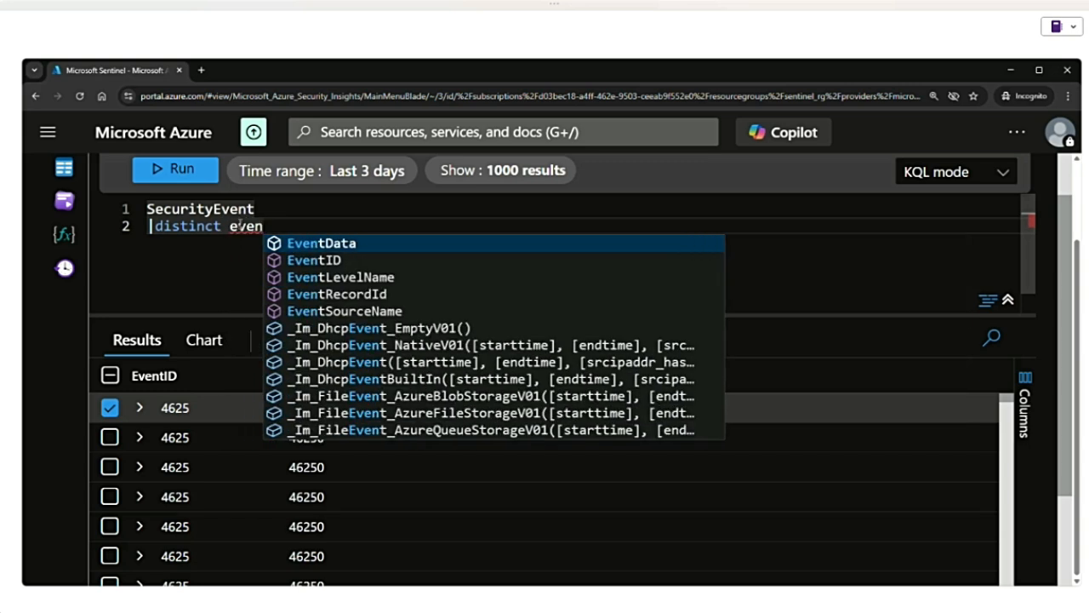
{"action": "left_click", "coordinate": [314, 259]}
{"action": "left_click", "coordinate": [143, 175]}
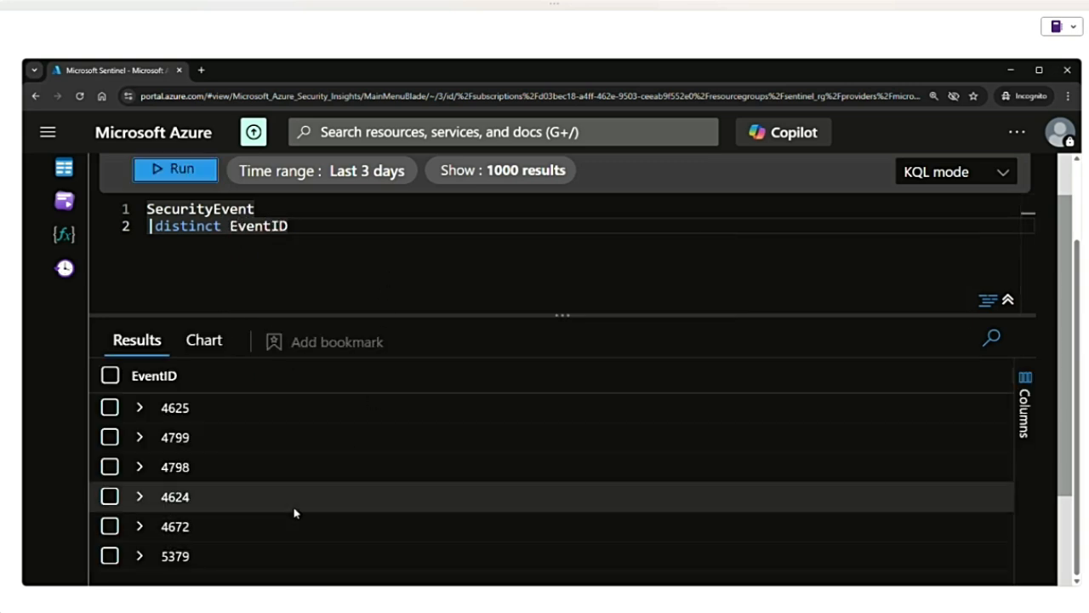
{"action": "scroll", "coordinate": [204, 446], "scroll_direction": "down", "scroll_amount": 1}
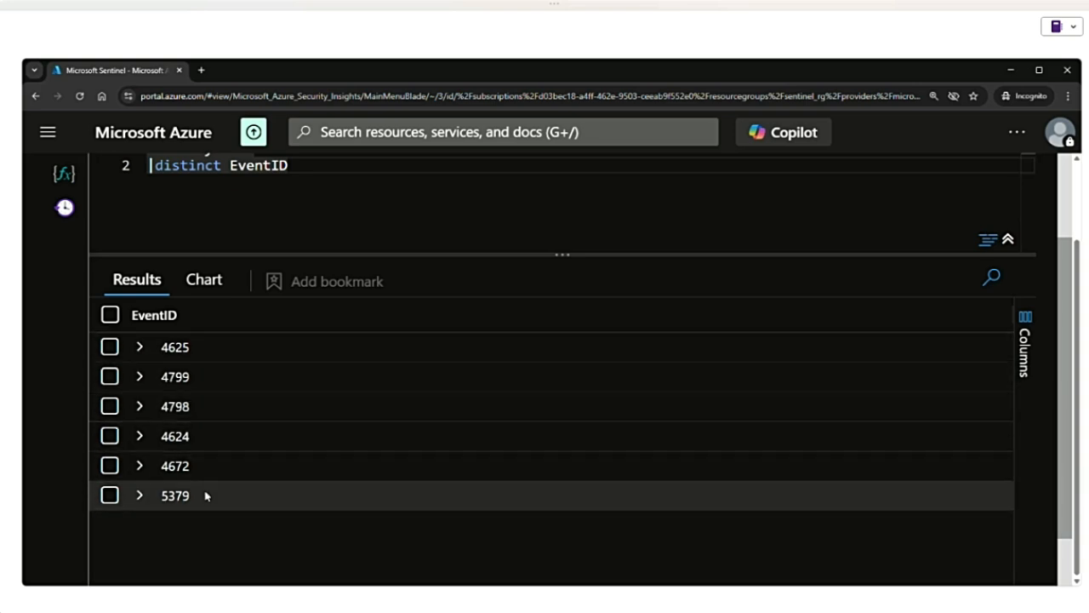
- Replace the distinct clause with "where EventID == 4625" and run the query
{"action": "scroll", "coordinate": [205, 426], "scroll_direction": "up", "scroll_amount": 2}
{"action": "left_click_drag", "start_coordinate": [290, 287], "coordinate": [156, 287]}
{"action": "type", "text": "wher"}
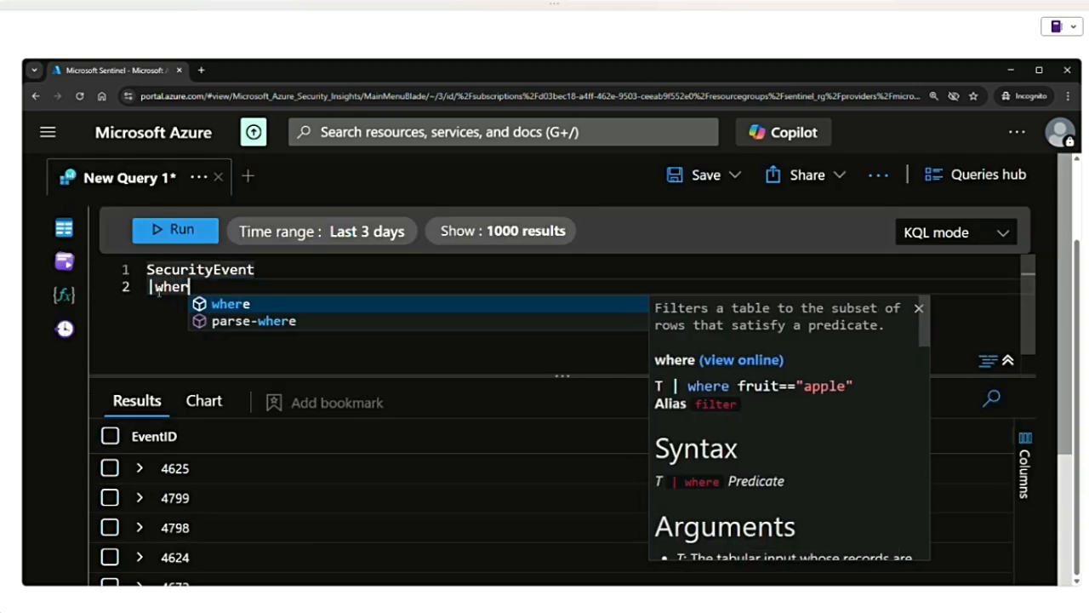
{"action": "type", "text": "e"}
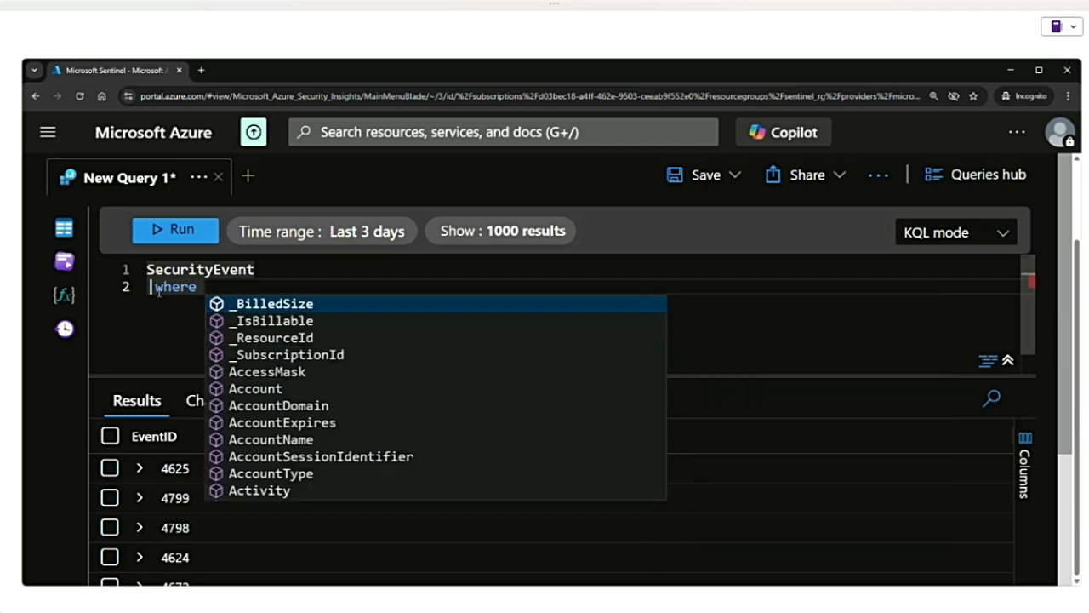
{"action": "type", "text": "Ev ="}
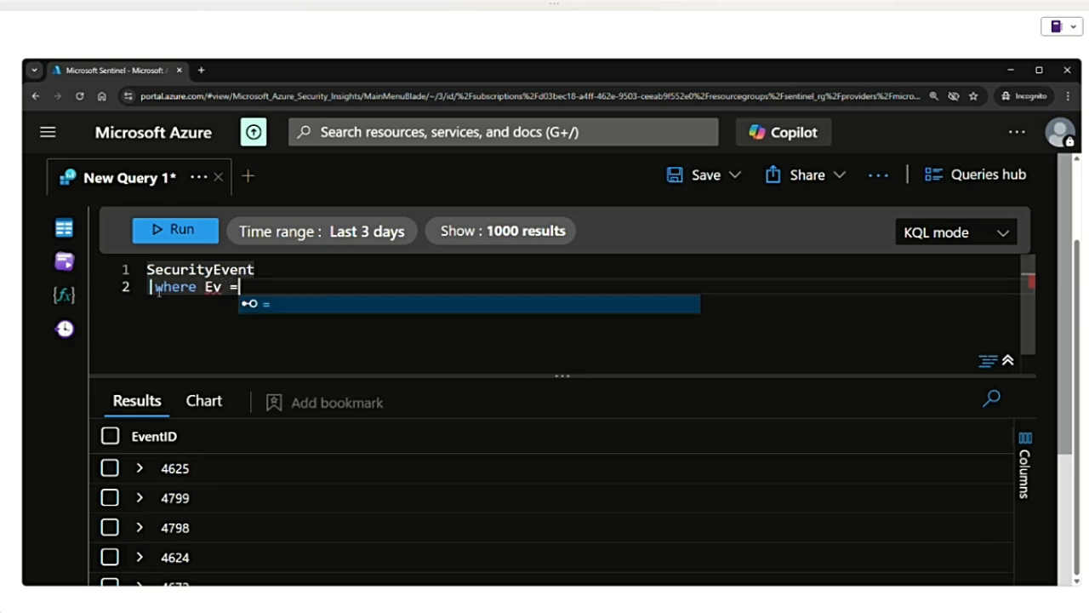
{"action": "key", "text": "BackSpace"}
{"action": "key", "text": "BackSpace"}
{"action": "type", "text": "entID "}
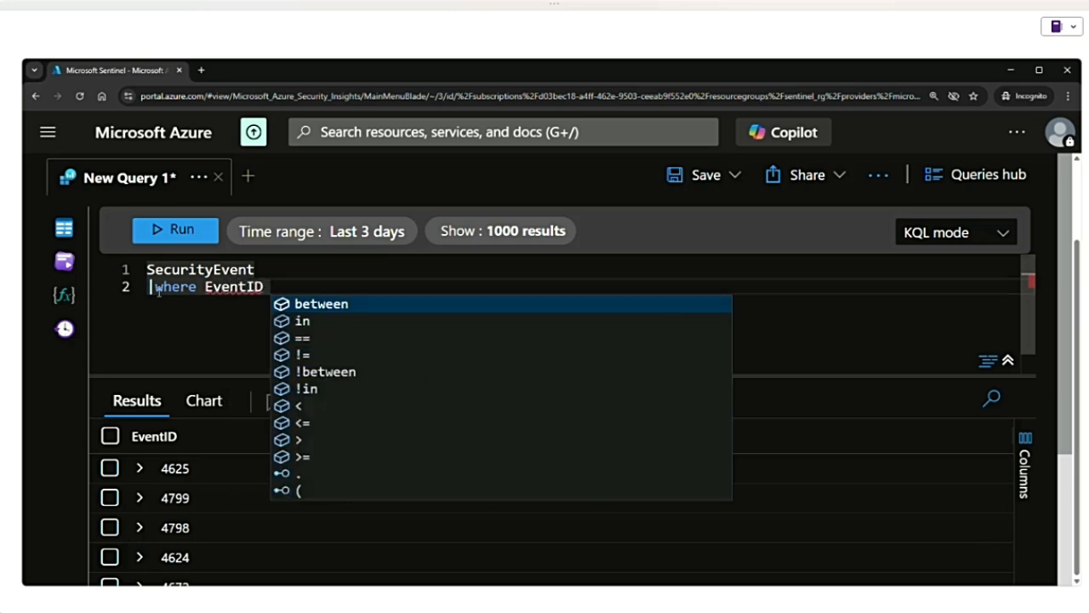
{"action": "type", "text": "== 4"}
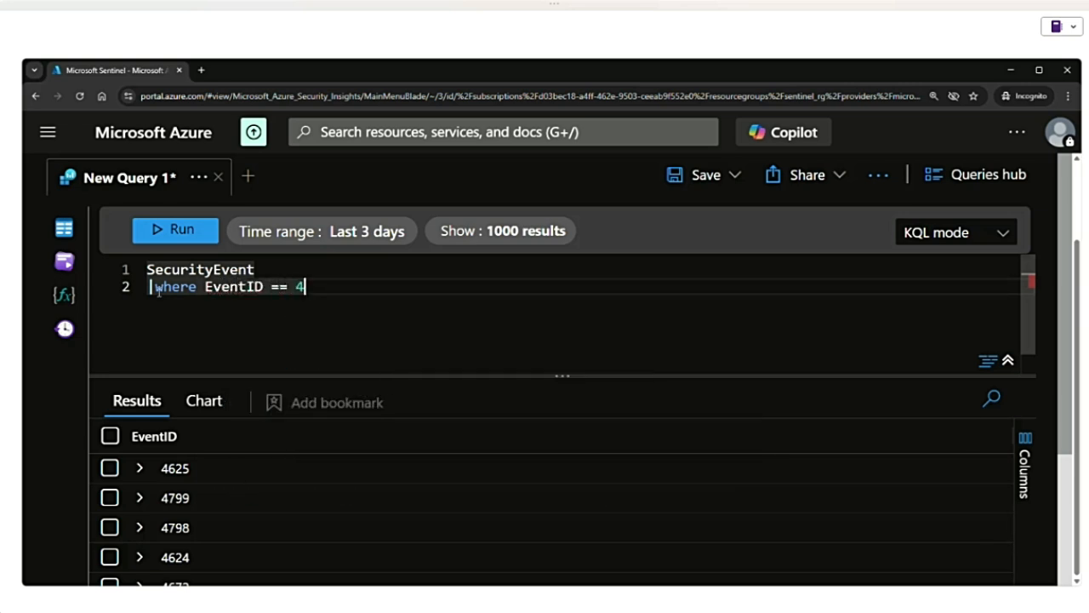
{"action": "type", "text": "625"}
{"action": "left_click", "coordinate": [182, 231]}
- Extend the where clause after 4625 with "and Account == "admin"" and run the query
{"action": "left_click_drag", "start_coordinate": [332, 288], "coordinate": [114, 269]}
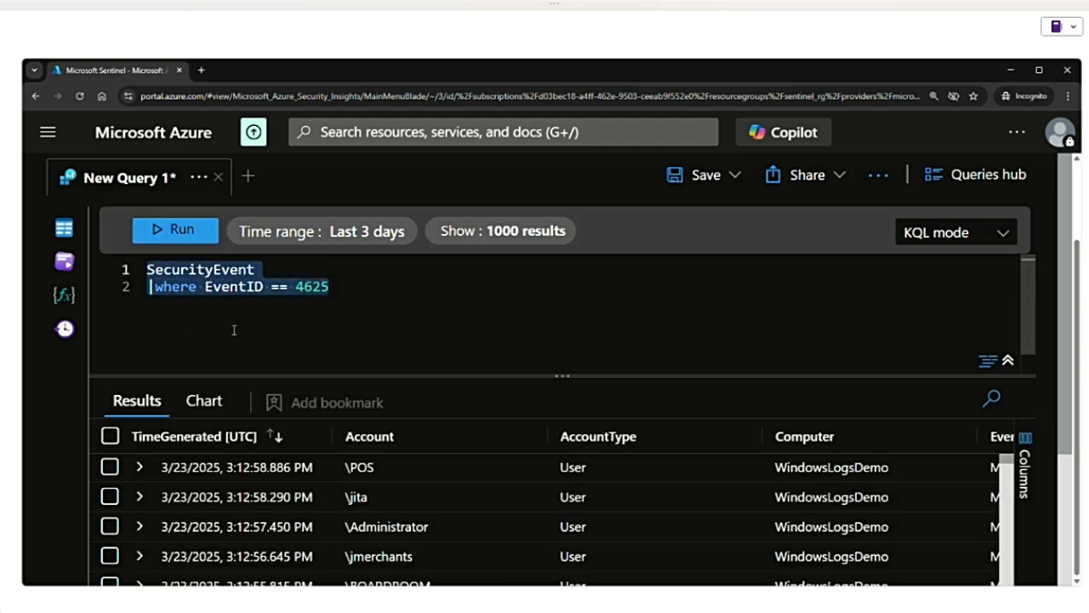
{"action": "double_click", "coordinate": [324, 289]}
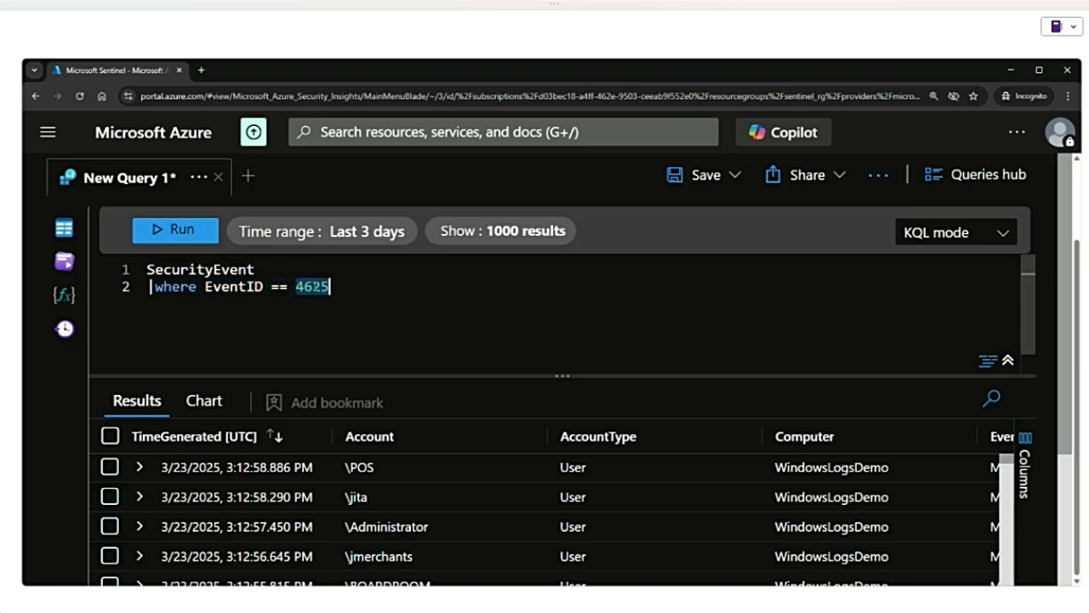
{"action": "left_click", "coordinate": [348, 288]}
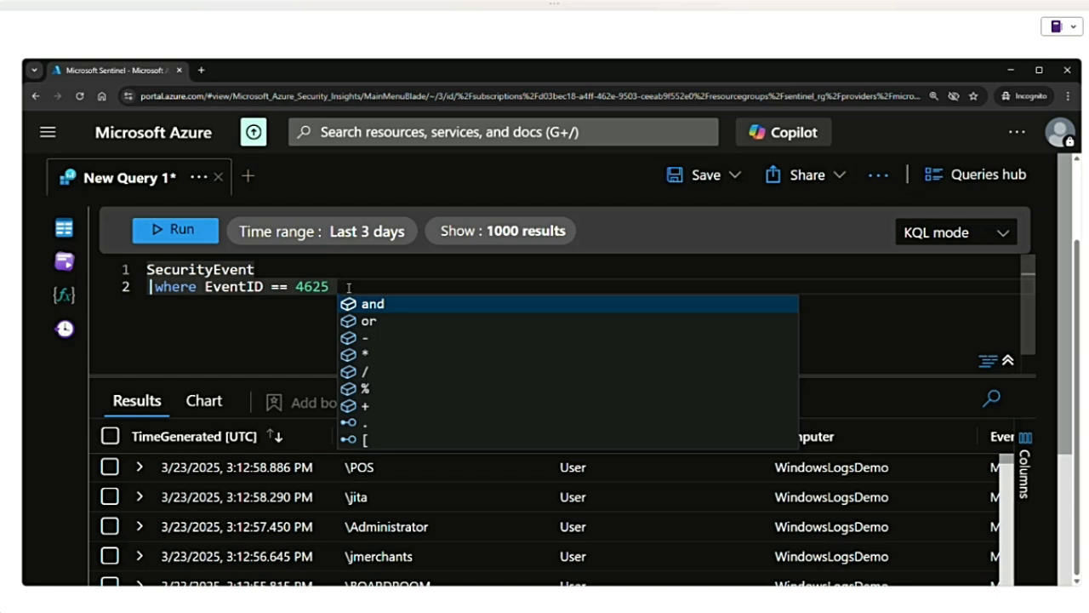
{"action": "type", "text": "and"}
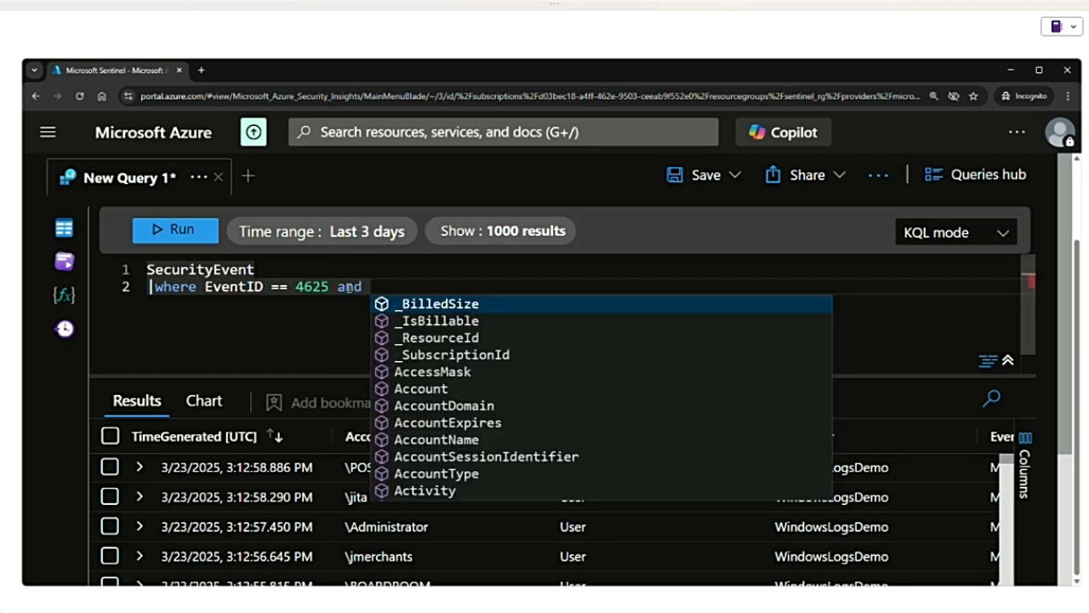
{"action": "type", "text": " Account == "}
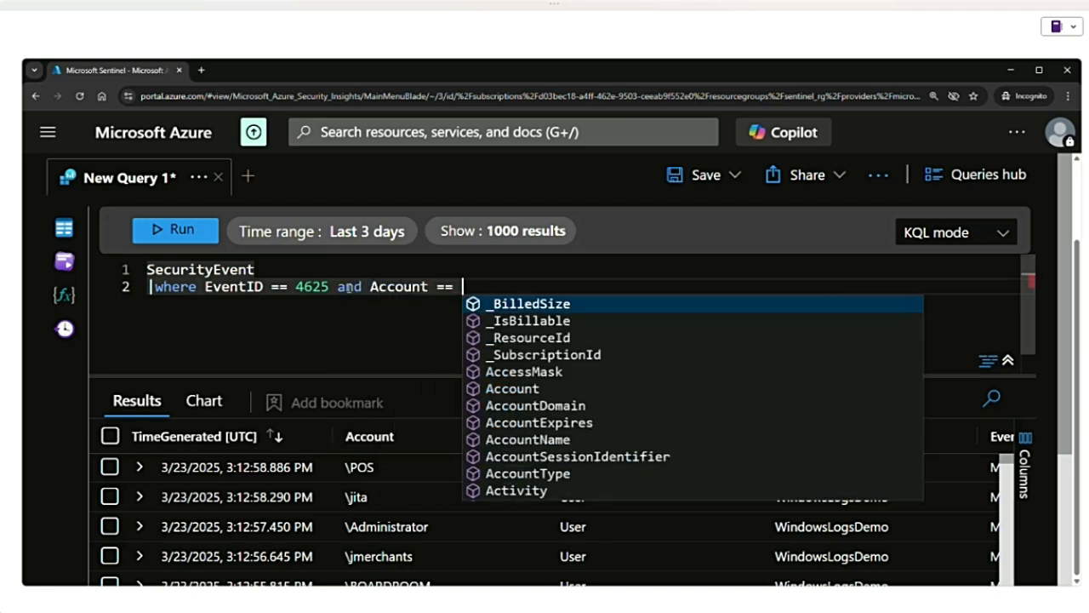
{"action": "type", "text": "\"admin\""}
{"action": "key", "text": "shift+Return"}
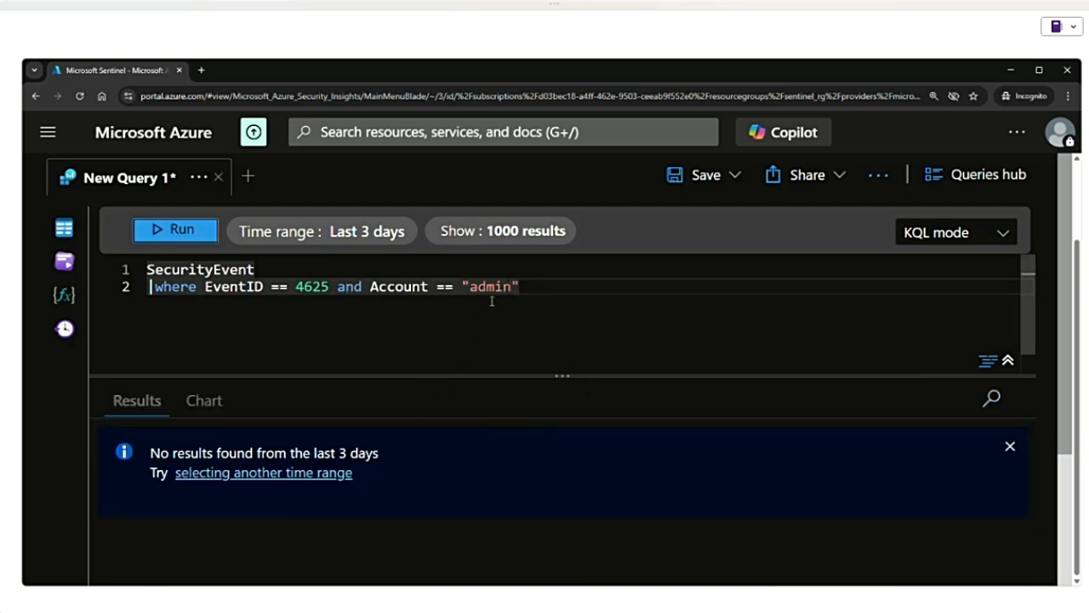
- Change the Account comparison from == to contains, run the query and look through the matching accounts
{"action": "left_click", "coordinate": [453, 286]}
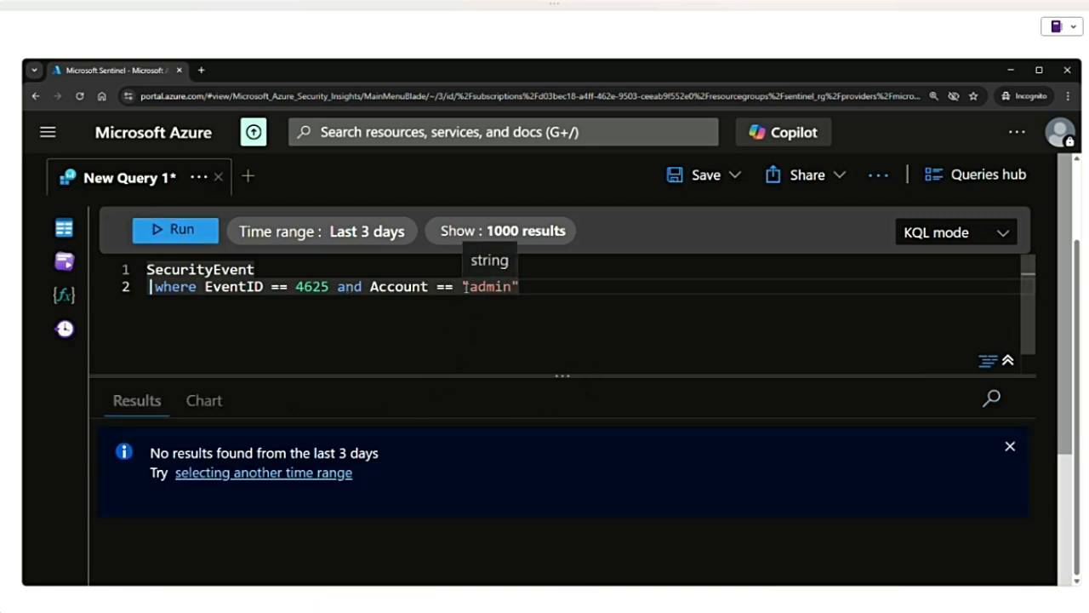
{"action": "key", "text": "BackSpace"}
{"action": "key", "text": "BackSpace"}
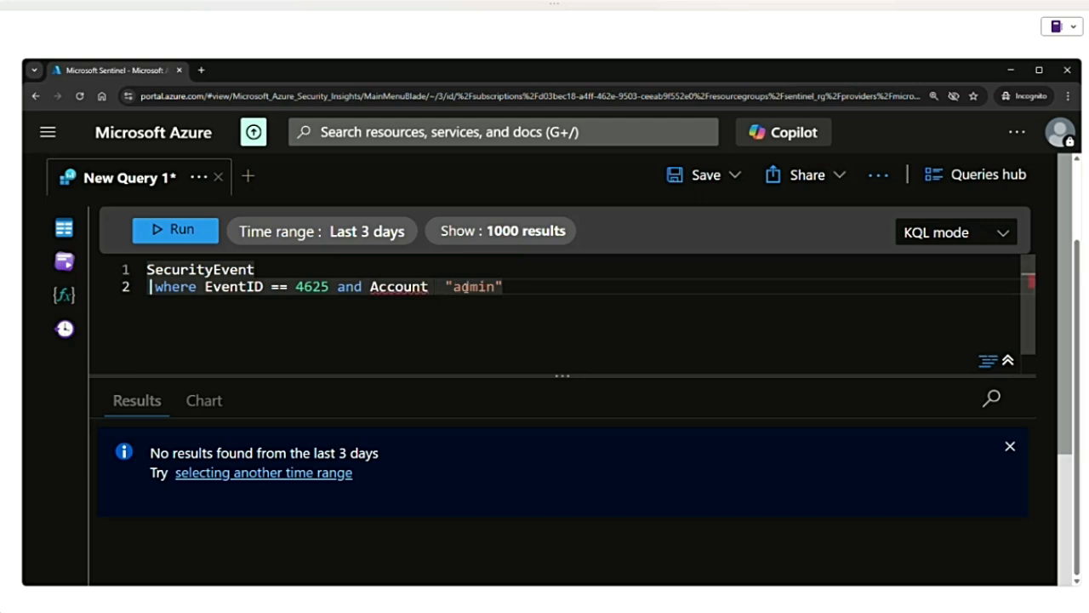
{"action": "type", "text": "cont"}
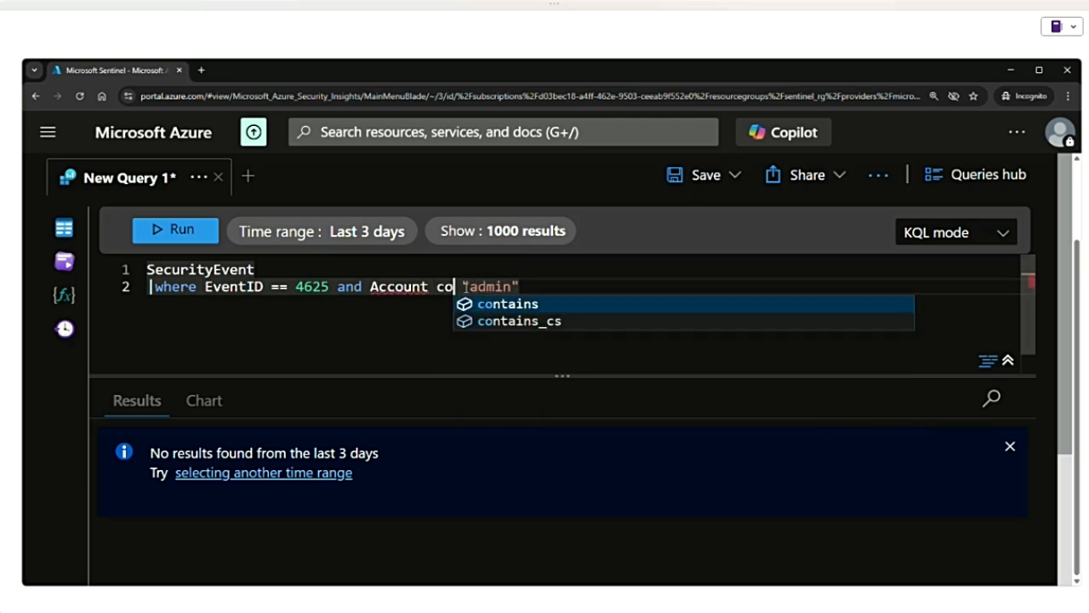
{"action": "left_click", "coordinate": [500, 307]}
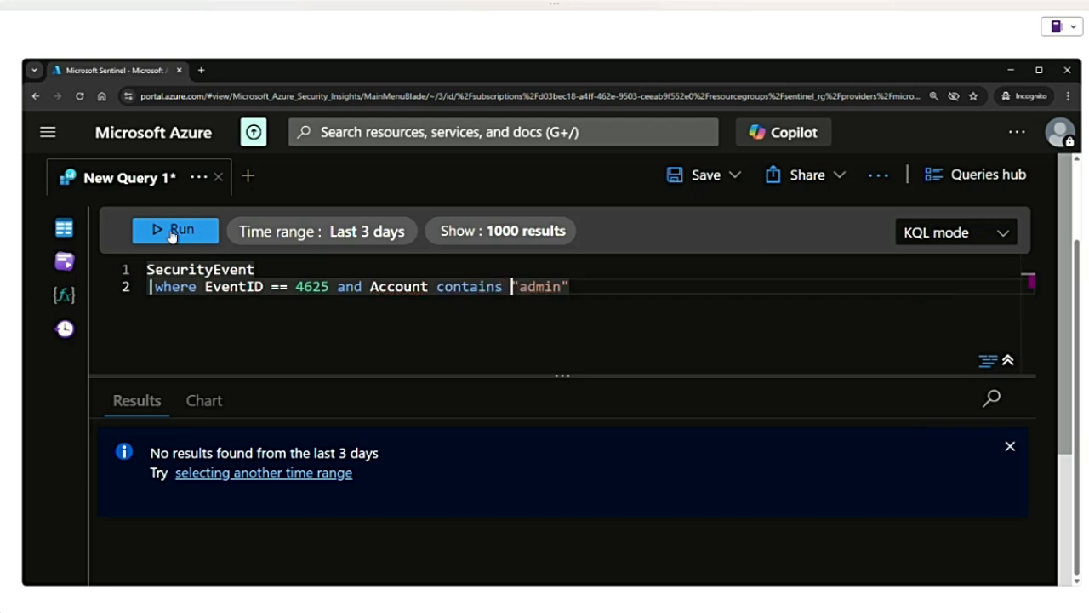
{"action": "left_click", "coordinate": [178, 229]}
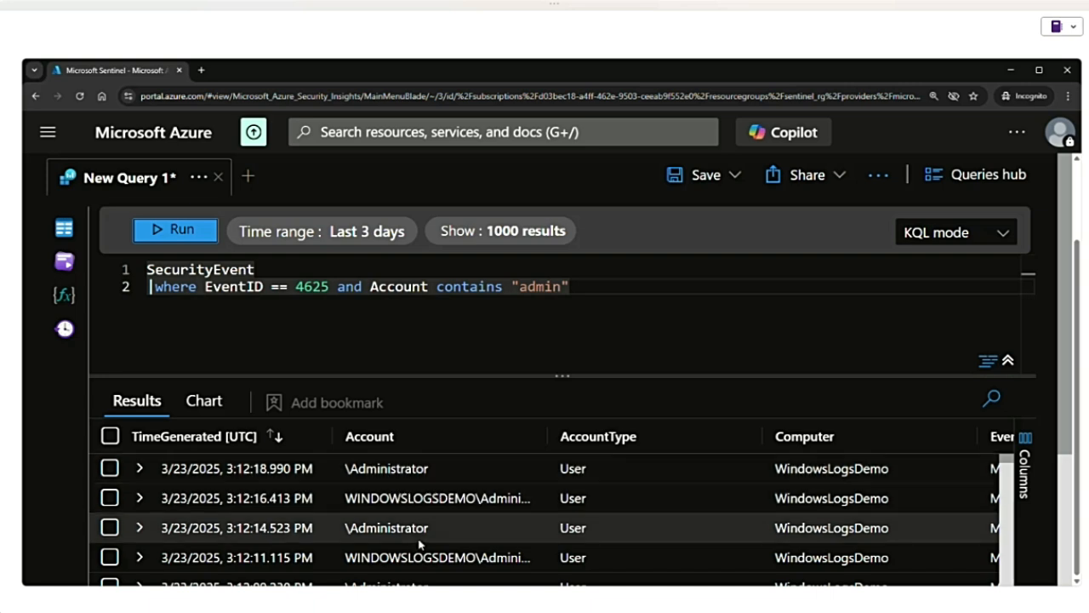
{"action": "scroll", "coordinate": [433, 549], "scroll_direction": "down", "scroll_amount": 10}
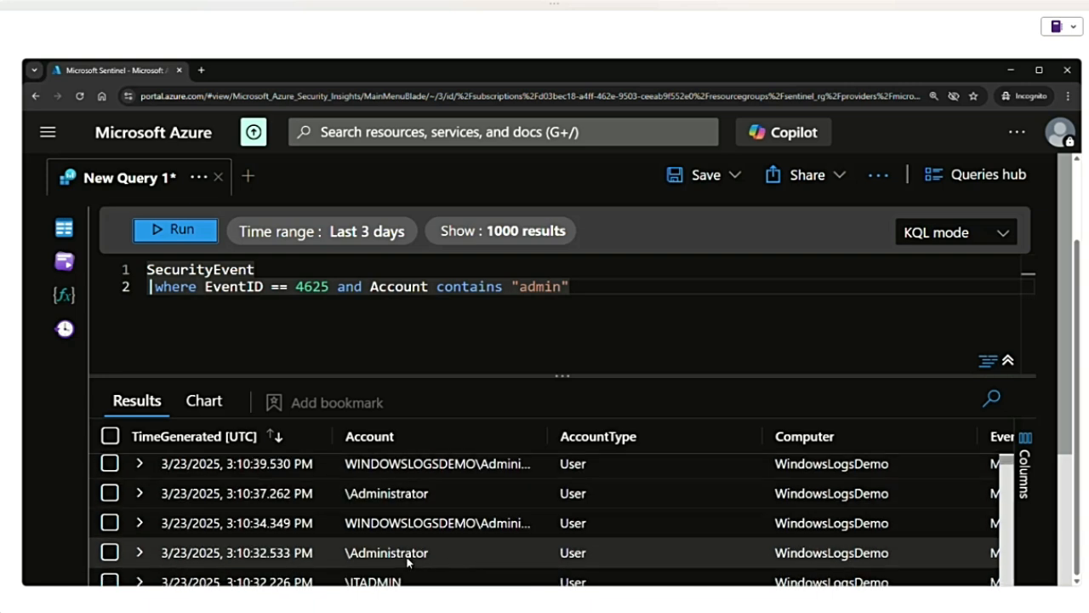
{"action": "scroll", "coordinate": [422, 552], "scroll_direction": "down", "scroll_amount": 3}
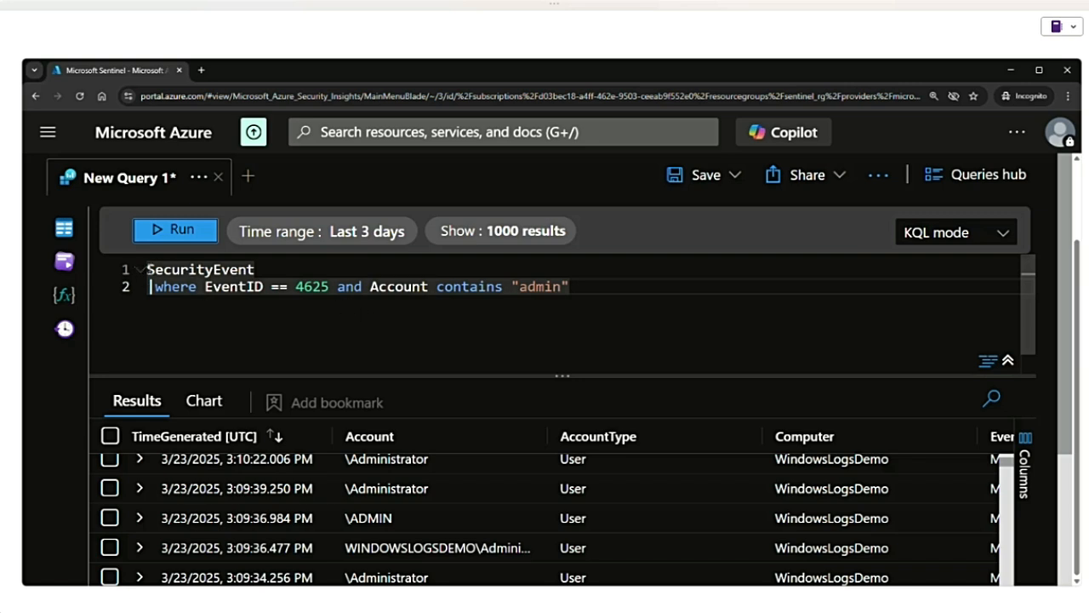
- Highlight the EventID and Account conditions in turn and replace the "and" between them with "or"
{"action": "double_click", "coordinate": [351, 287]}
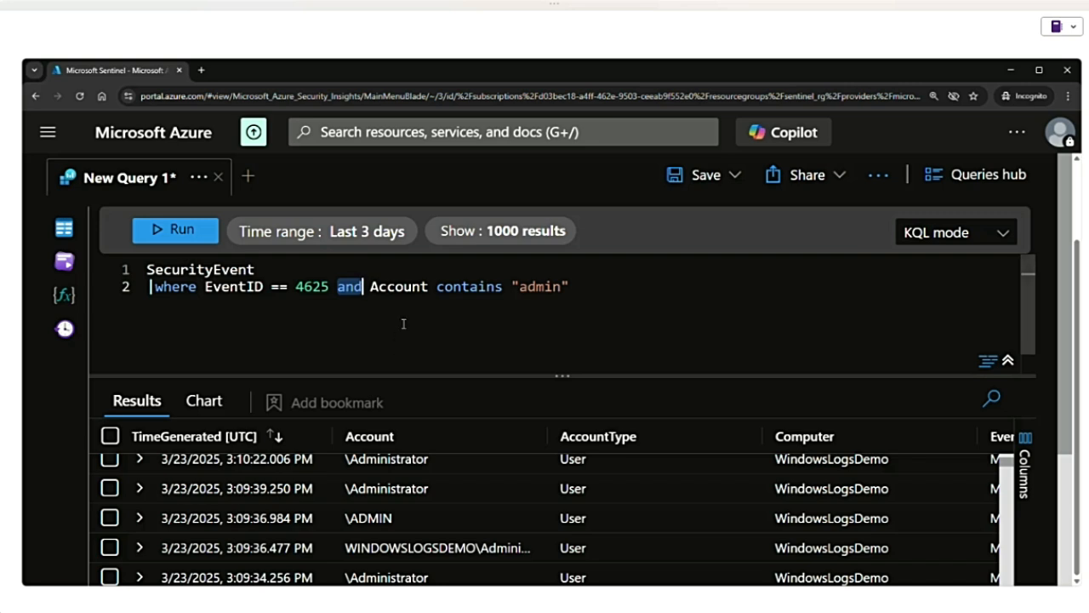
{"action": "double_click", "coordinate": [356, 290]}
{"action": "left_click_drag", "start_coordinate": [205, 286], "coordinate": [331, 287]}
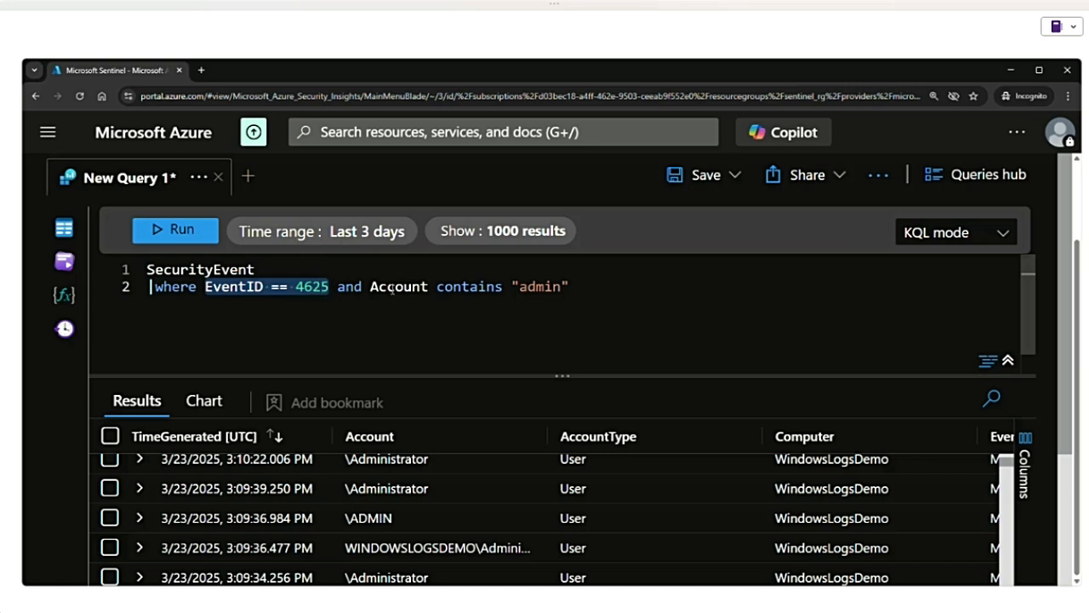
{"action": "left_click_drag", "start_coordinate": [370, 286], "coordinate": [572, 287]}
{"action": "double_click", "coordinate": [351, 287]}
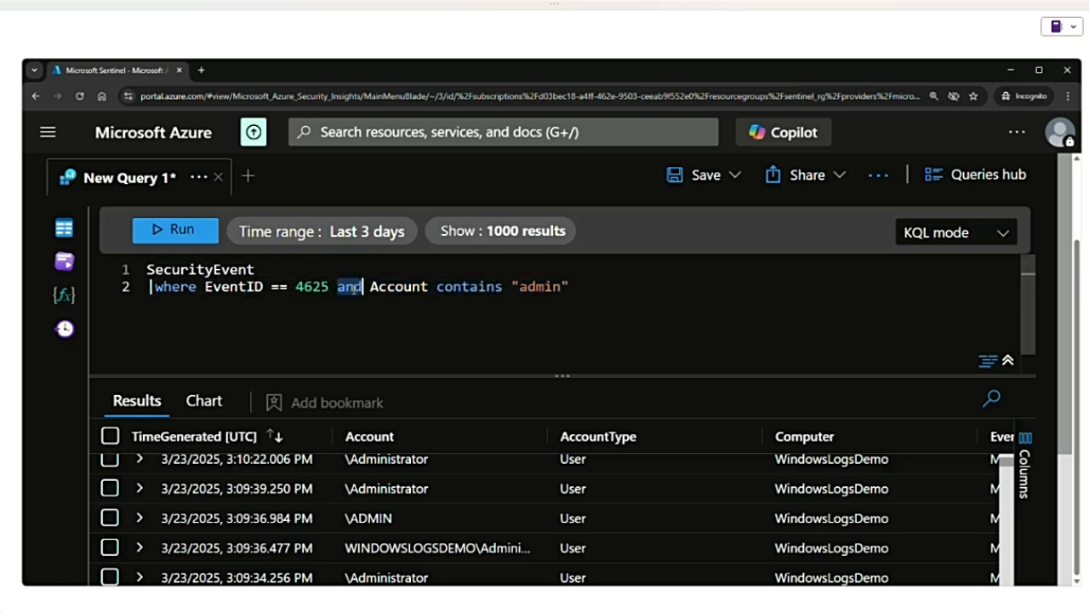
{"action": "type", "text": "or"}
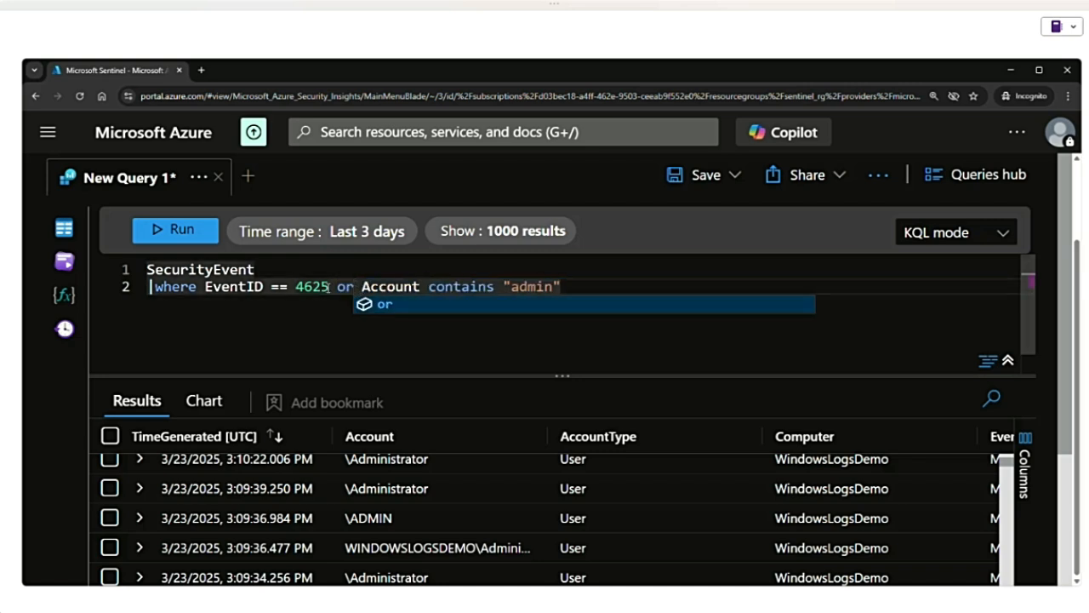
- Replace both where conditions with "TimeGenerated > ago(24h)" and run the query
{"action": "left_click_drag", "start_coordinate": [610, 289], "coordinate": [206, 295]}
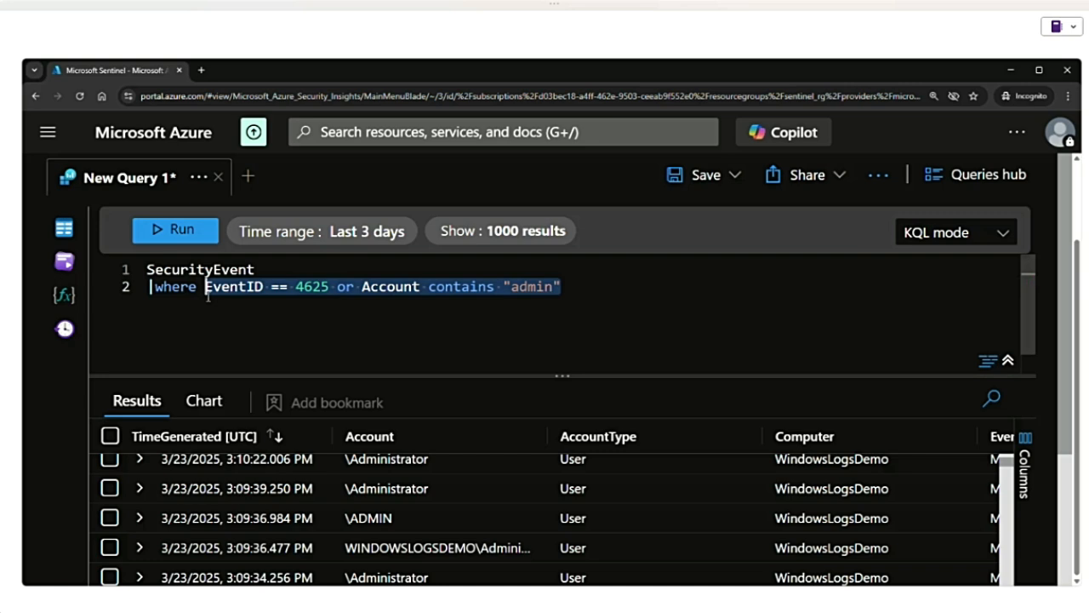
{"action": "key", "text": "BackSpace"}
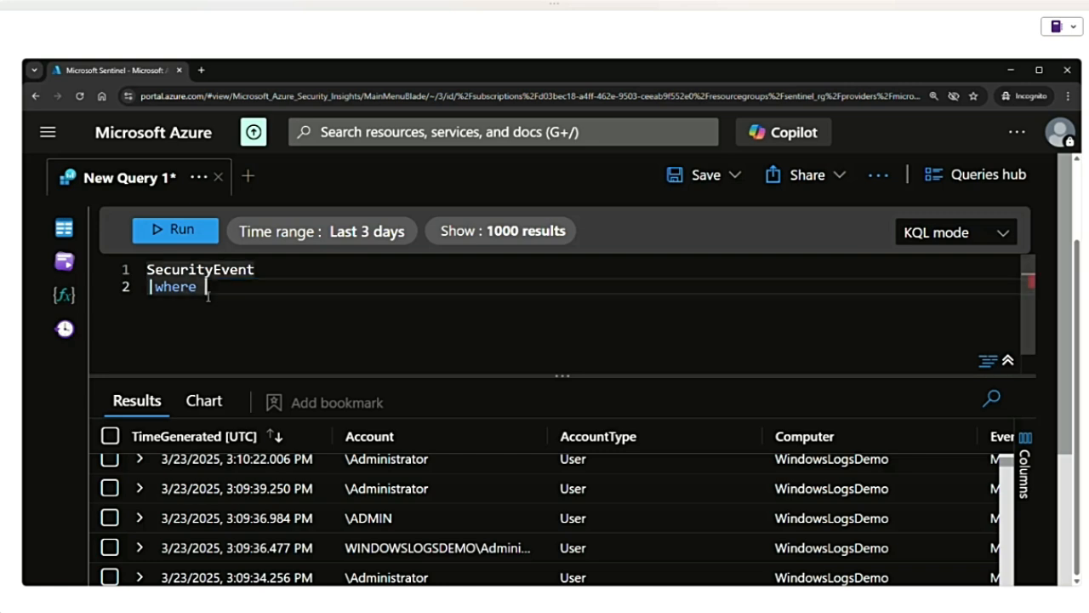
{"action": "type", "text": "tim"}
{"action": "key", "text": "Tab"}
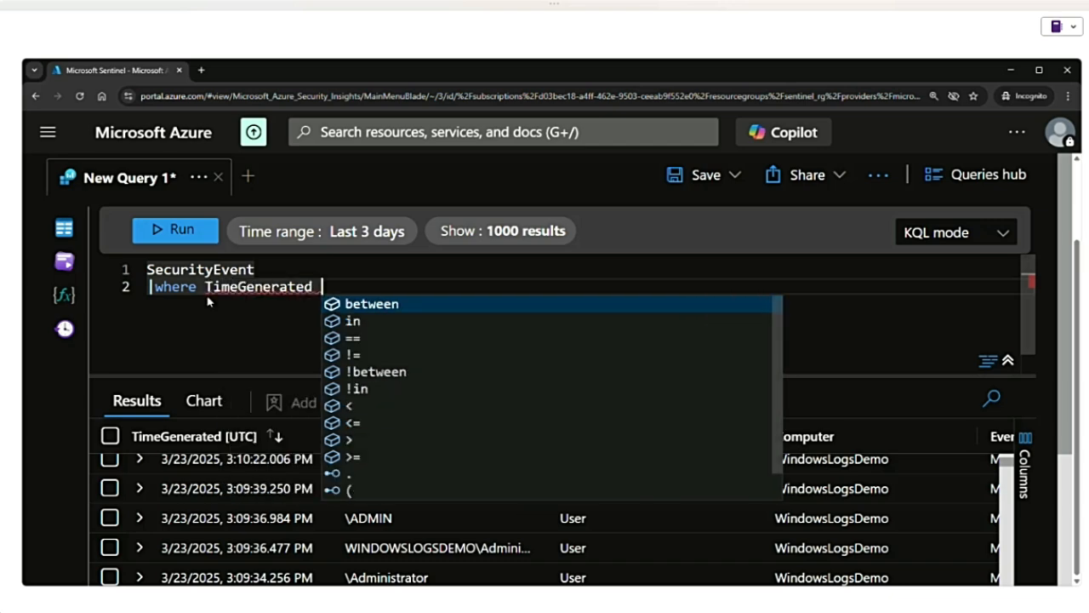
{"action": "type", "text": ">"}
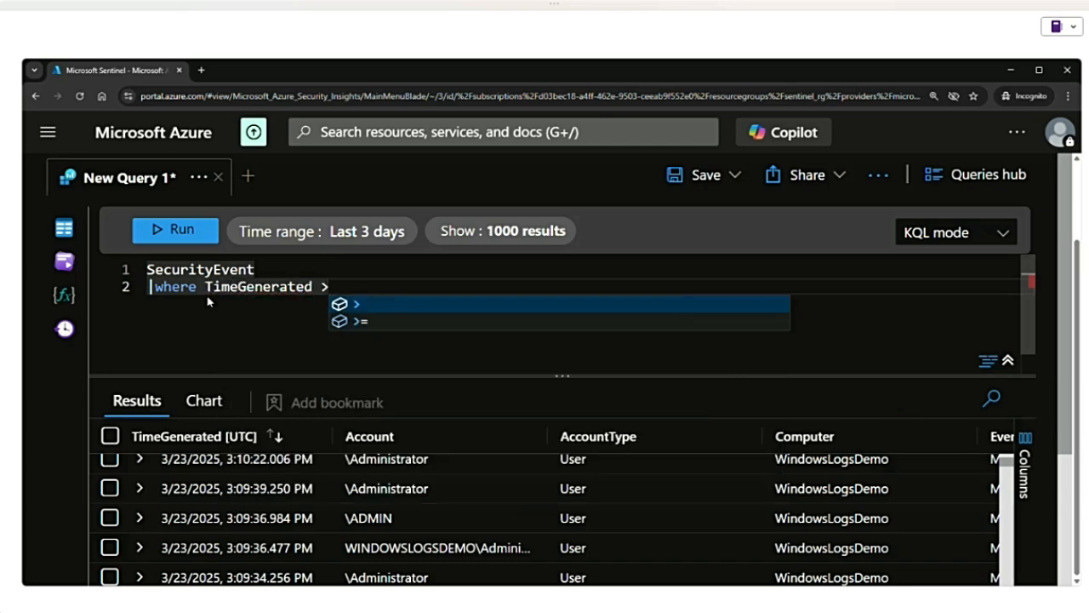
{"action": "type", "text": " ago(2"}
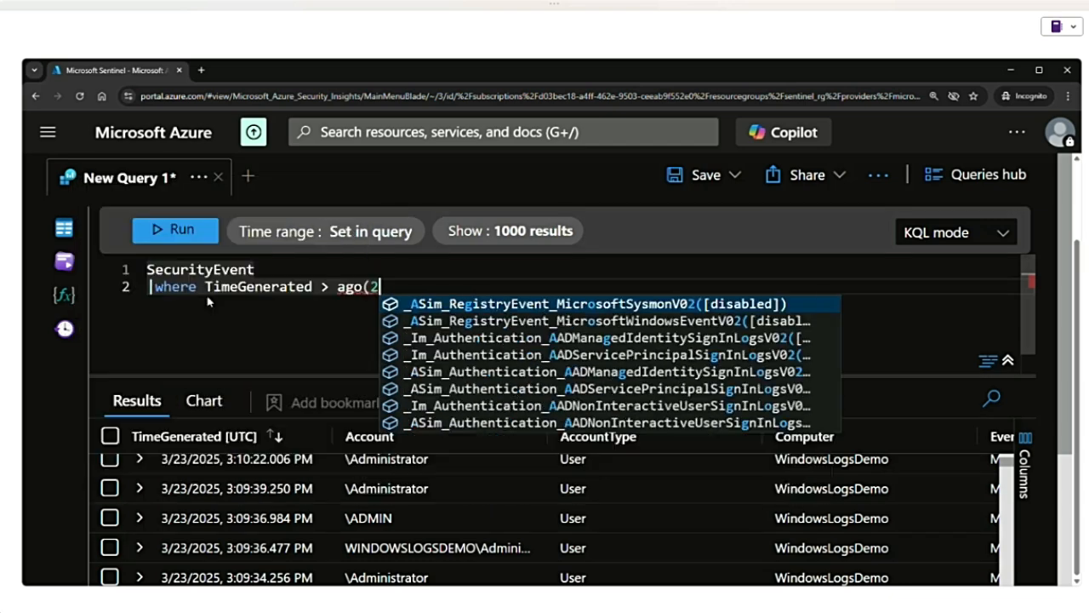
{"action": "type", "text": "4h)"}
{"action": "key", "text": "shift+Return"}
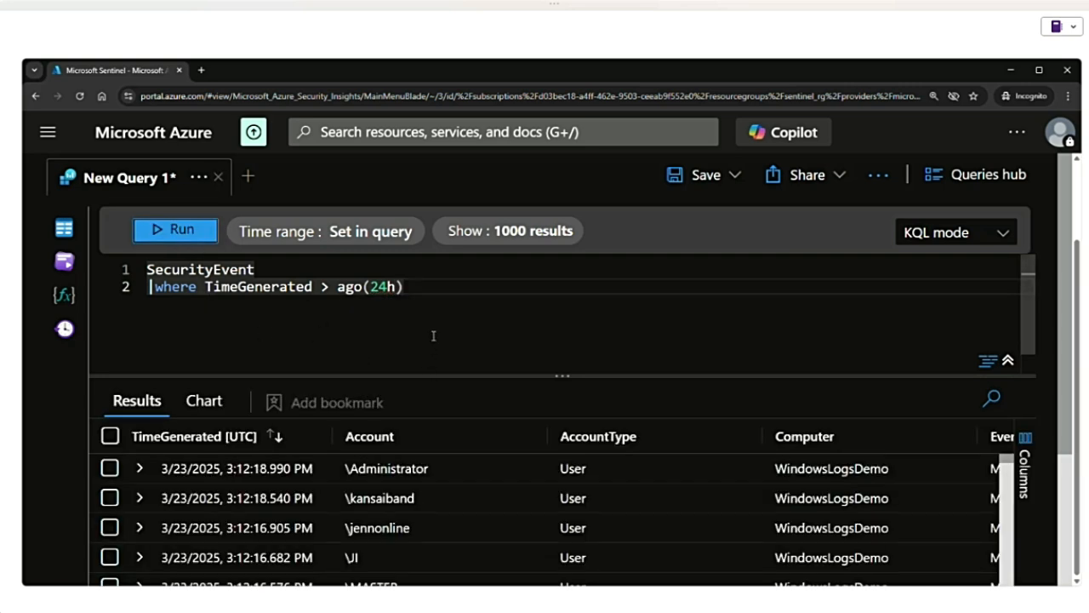
- Replace the time condition in the where clause with "Account contains "admin"" and run the query
{"action": "key", "text": "ctrl+z"}
{"action": "key", "text": "ctrl+z"}
{"action": "key", "text": "ctrl+z"}
{"action": "key", "text": "ctrl+z"}
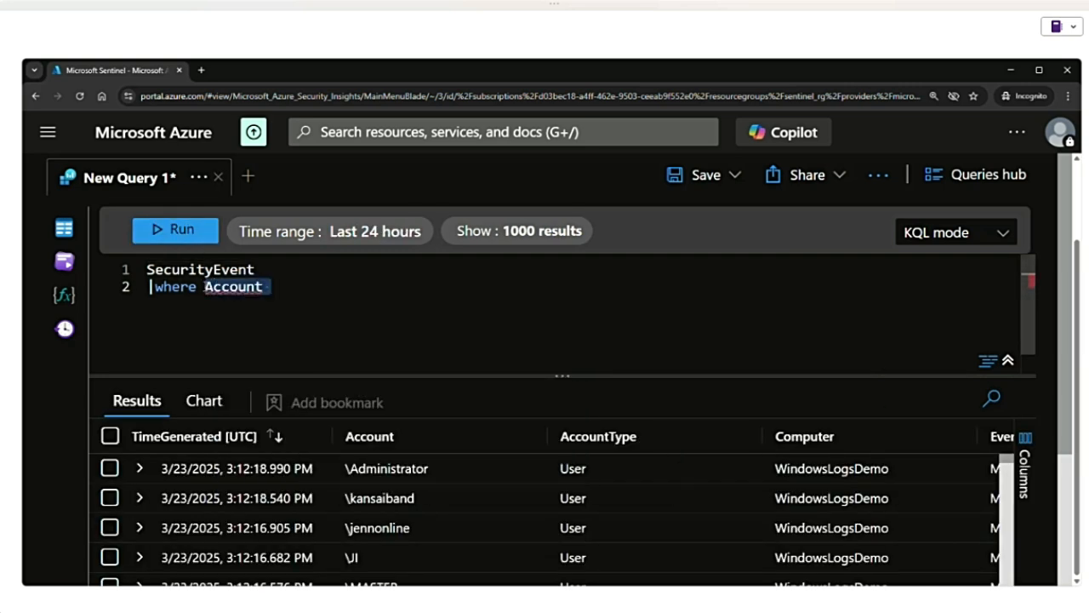
{"action": "key", "text": "BackSpace"}
{"action": "type", "text": "Account"}
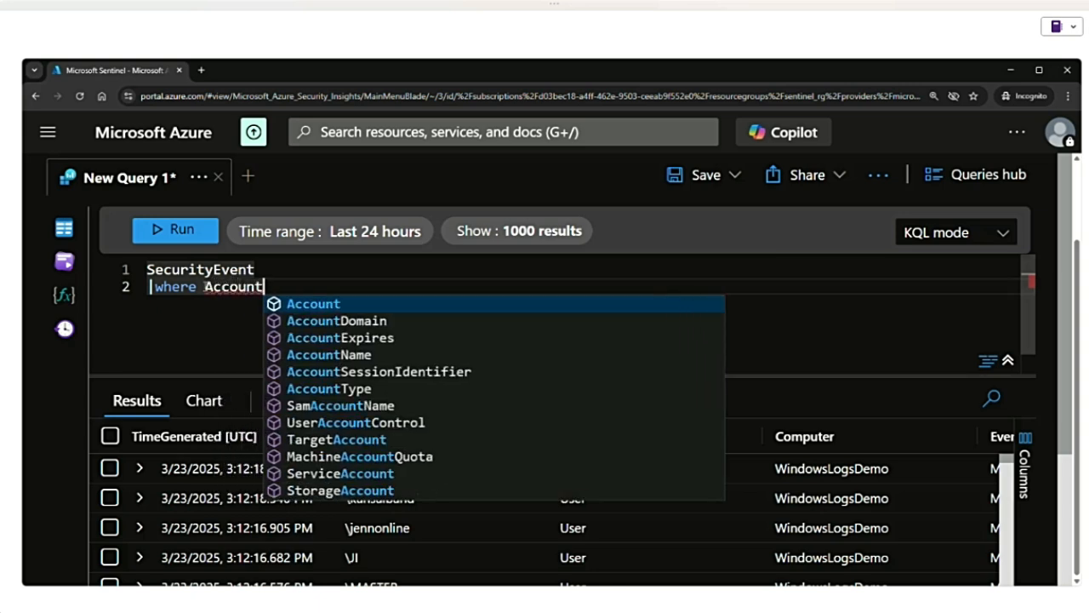
{"action": "type", "text": "contains \"a"}
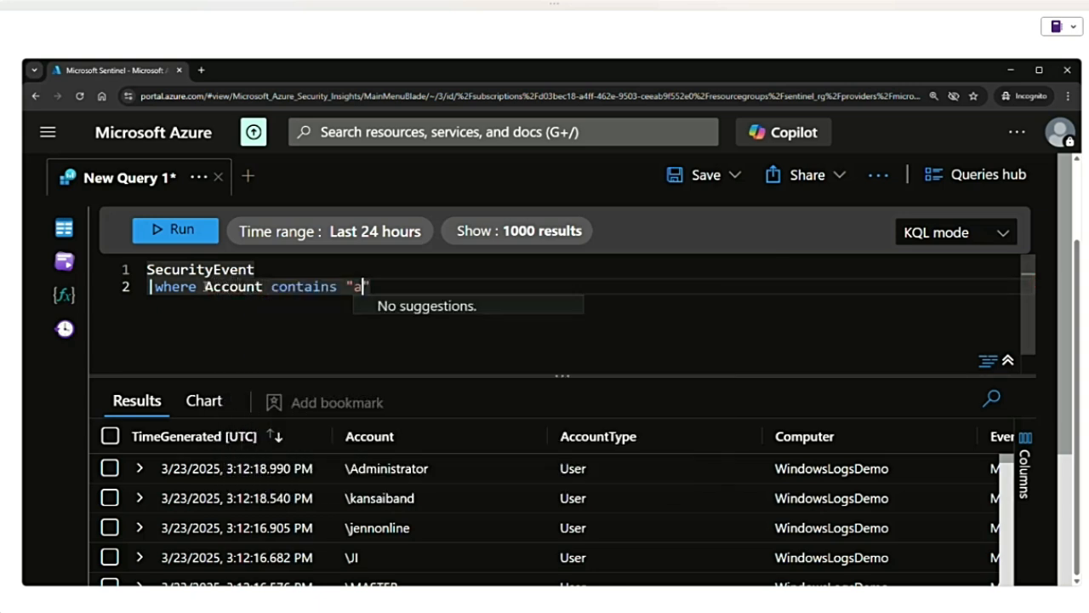
{"action": "type", "text": "dmin"}
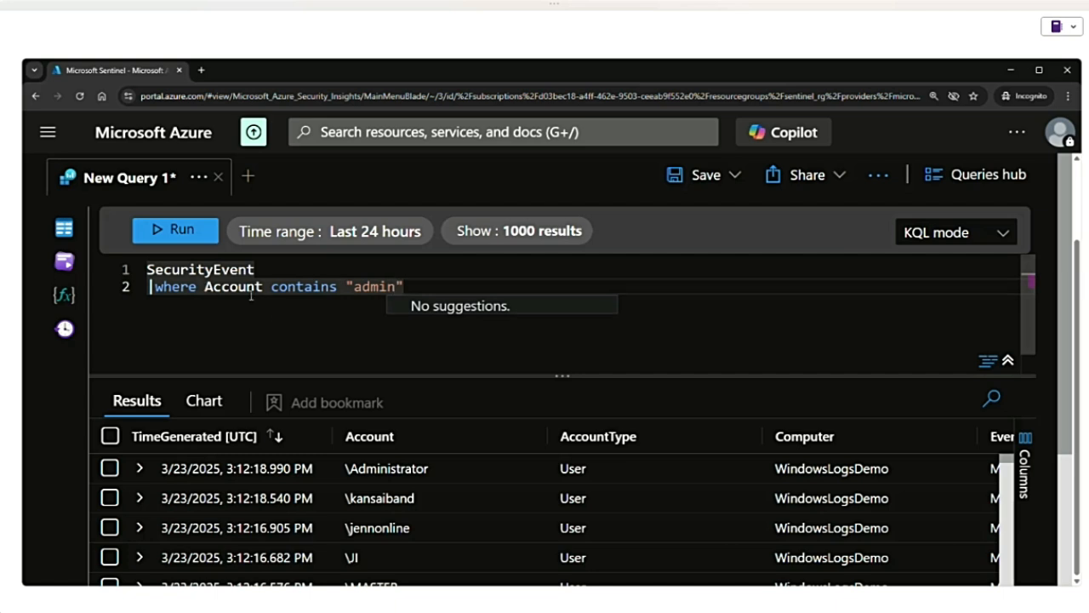
{"action": "double_click", "coordinate": [247, 287]}
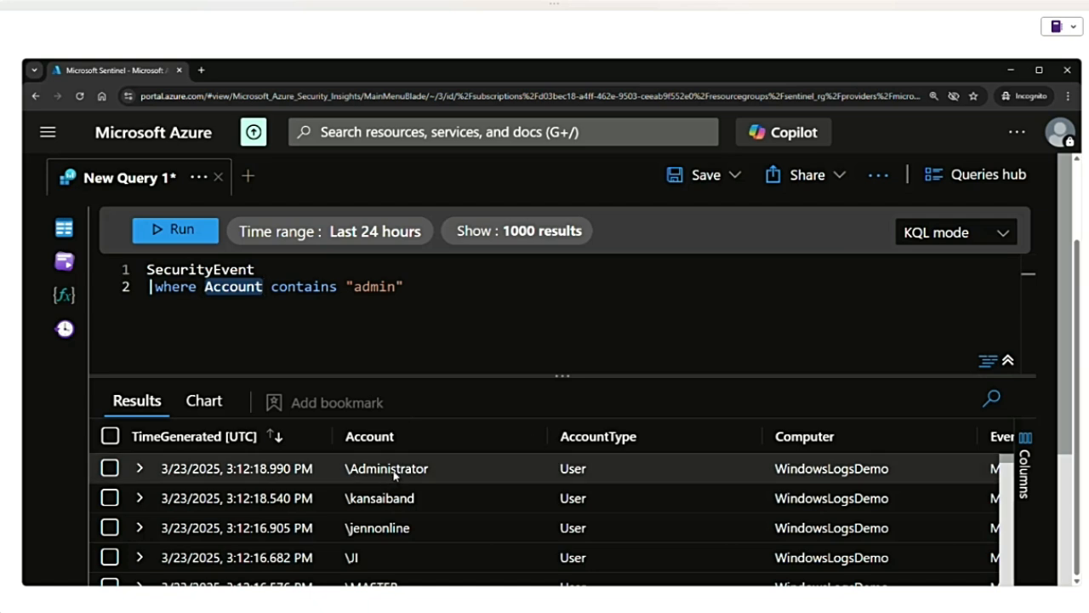
{"action": "left_click", "coordinate": [415, 288]}
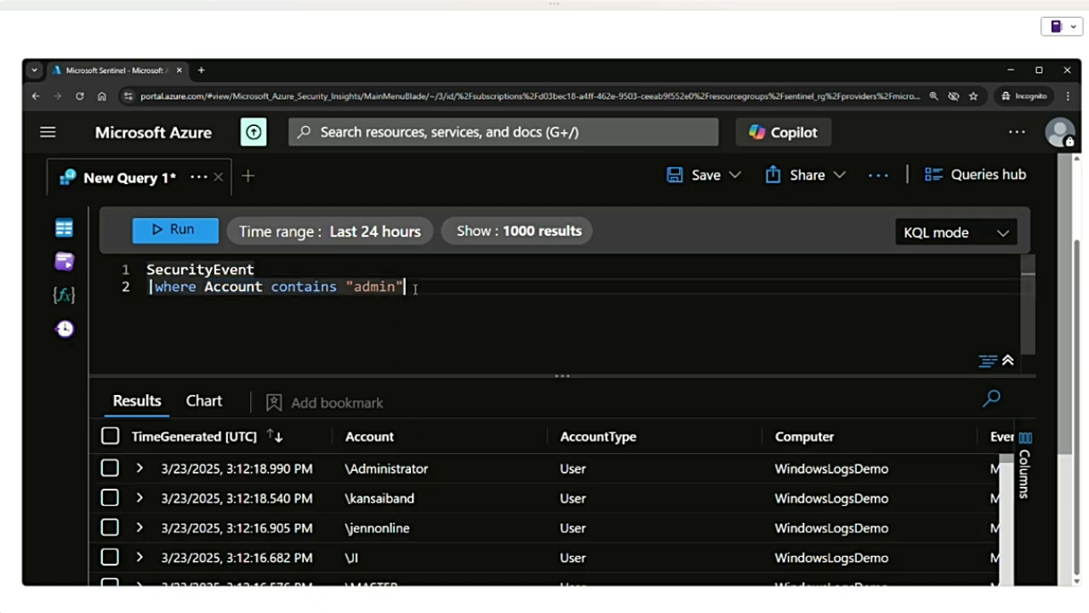
{"action": "left_click", "coordinate": [211, 232]}
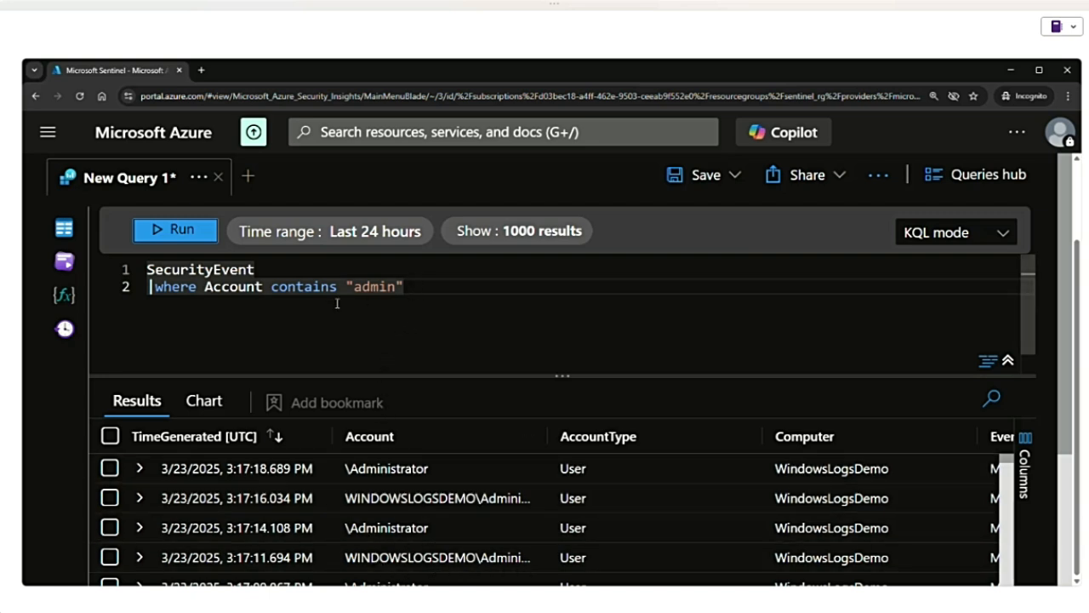
- Change the Account comparison from contains to has, run the query and look through the matching accounts
{"action": "double_click", "coordinate": [286, 287]}
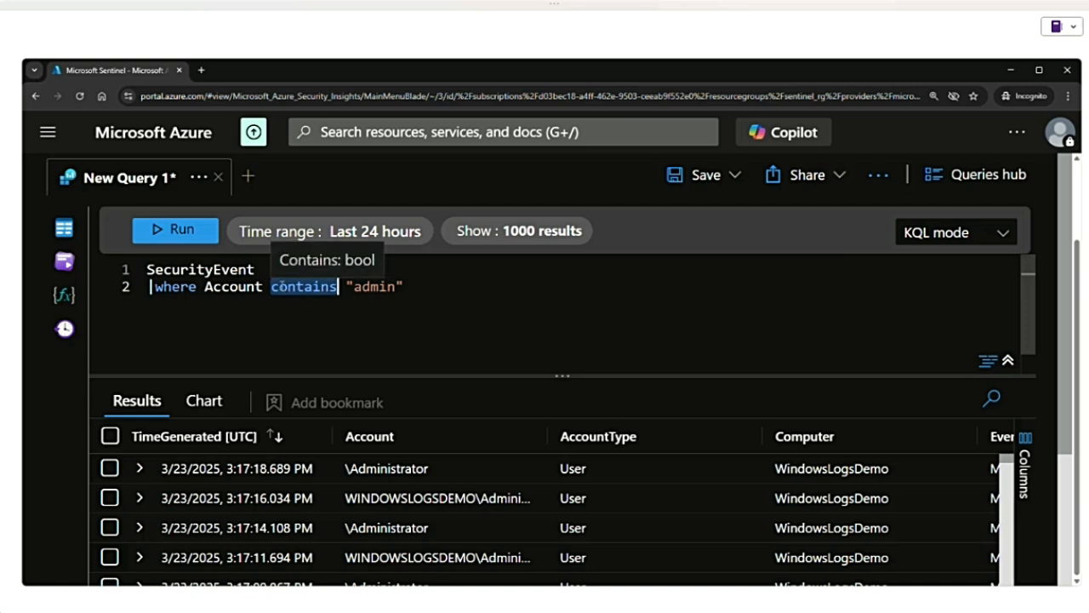
{"action": "type", "text": "has"}
{"action": "key", "text": "shift+Return"}
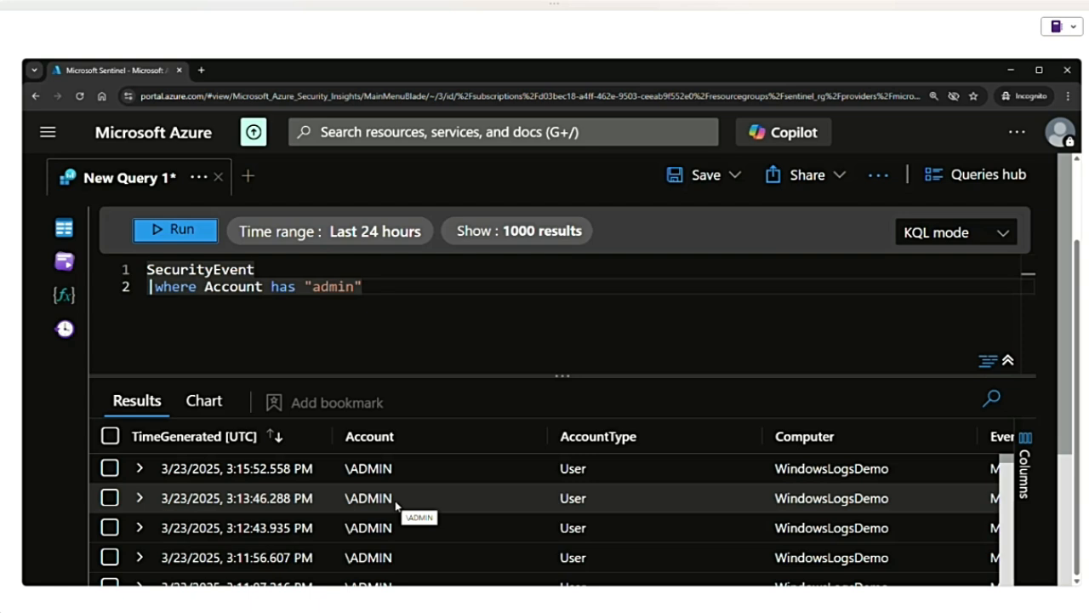
{"action": "left_click_drag", "start_coordinate": [352, 469], "coordinate": [391, 475]}
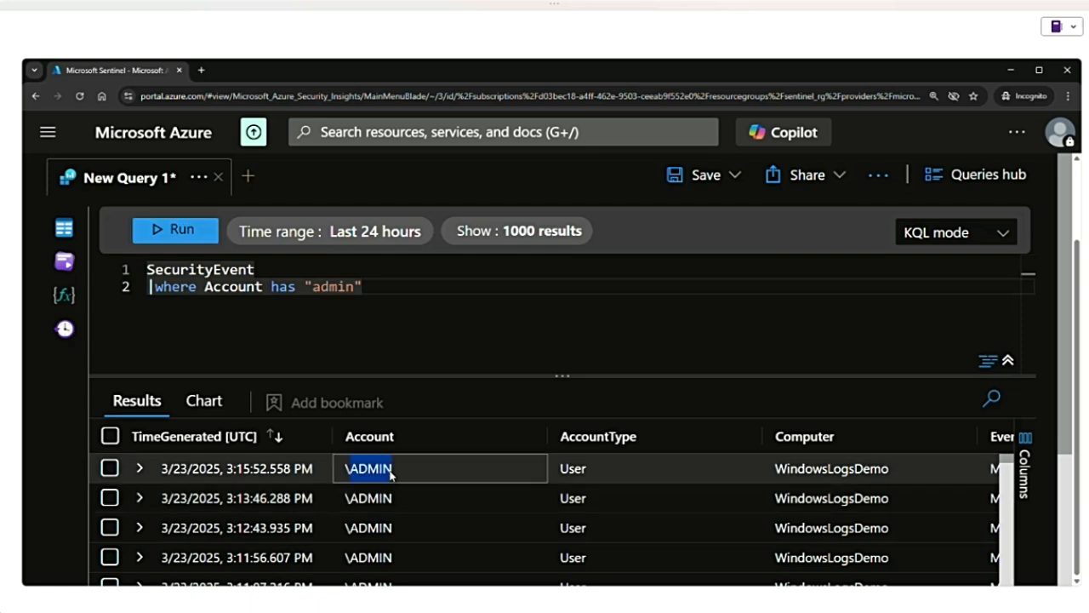
{"action": "scroll", "coordinate": [415, 552], "scroll_direction": "down", "scroll_amount": 15}
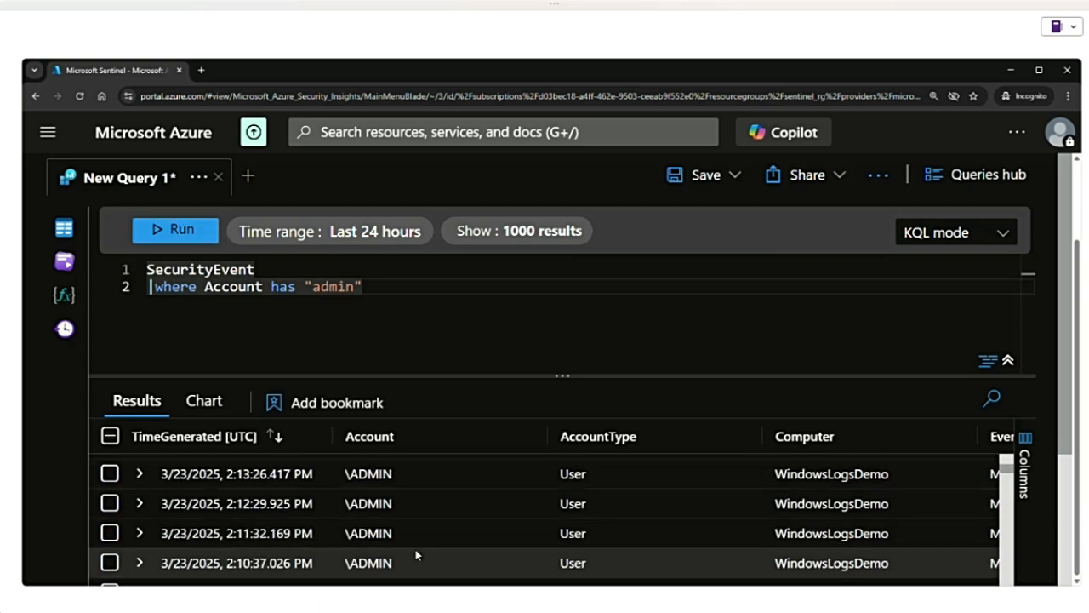
{"action": "scroll", "coordinate": [415, 555], "scroll_direction": "down", "scroll_amount": 10}
- Change the Account comparison operator from has to == and run the query
{"action": "double_click", "coordinate": [283, 286]}
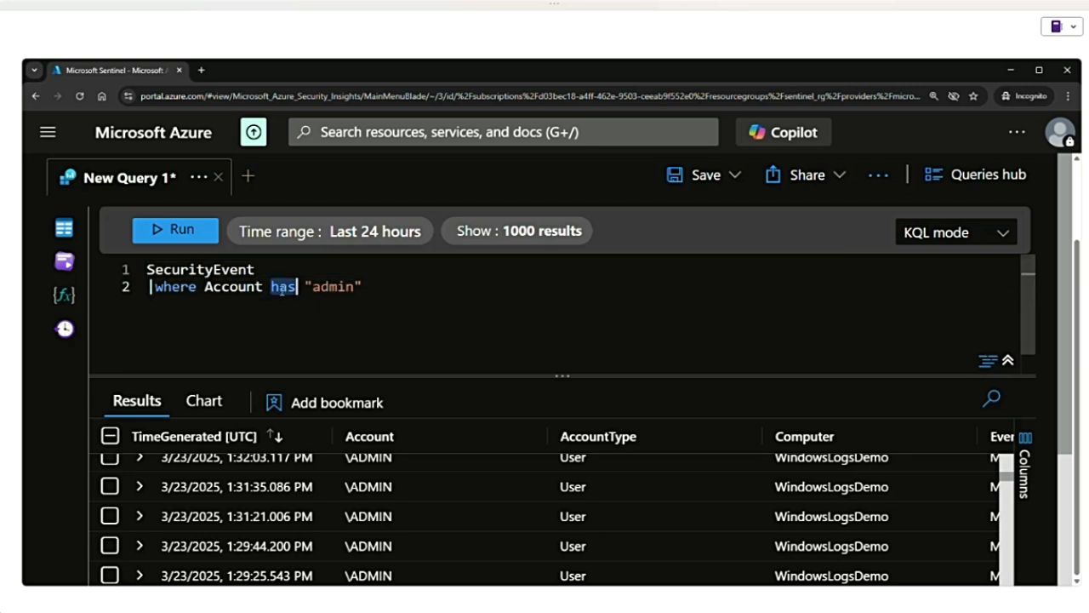
{"action": "type", "text": "=="}
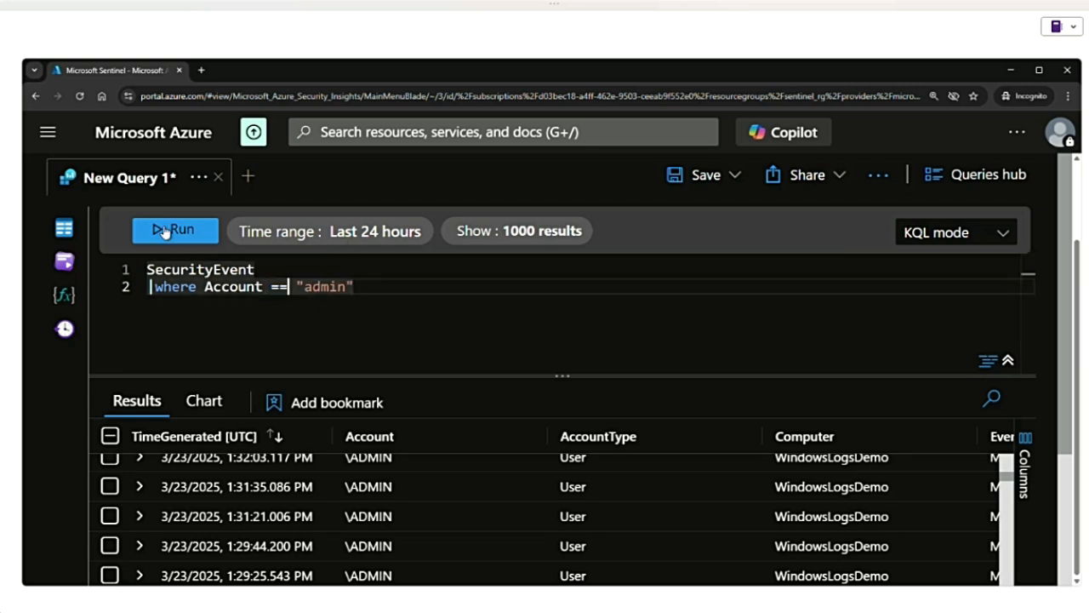
{"action": "left_click", "coordinate": [165, 232]}
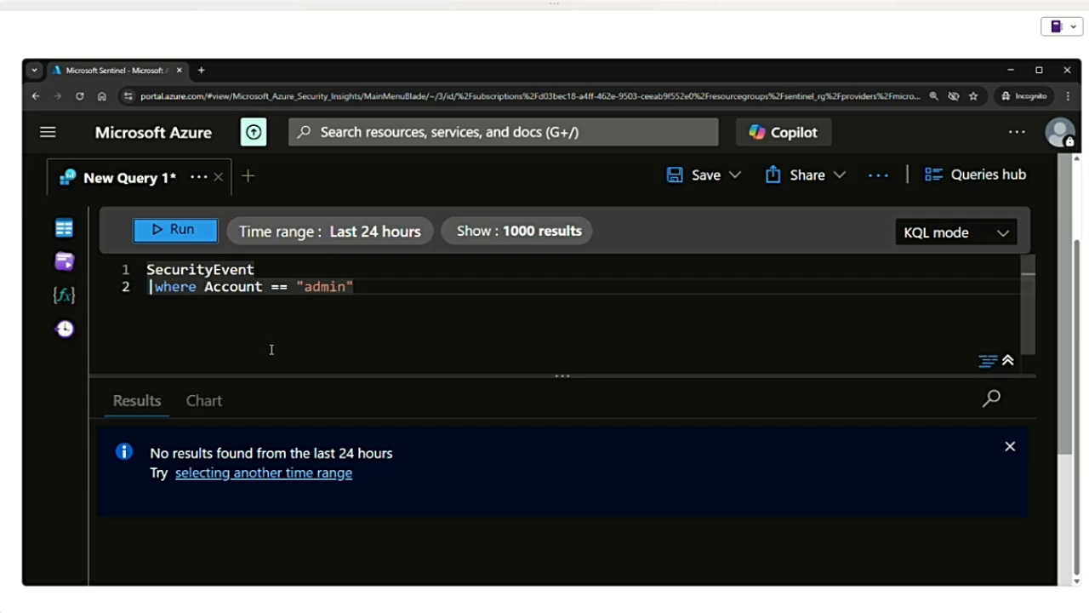
- Replace the where clause with "top 4 by Account" and run the query
{"action": "double_click", "coordinate": [324, 287]}
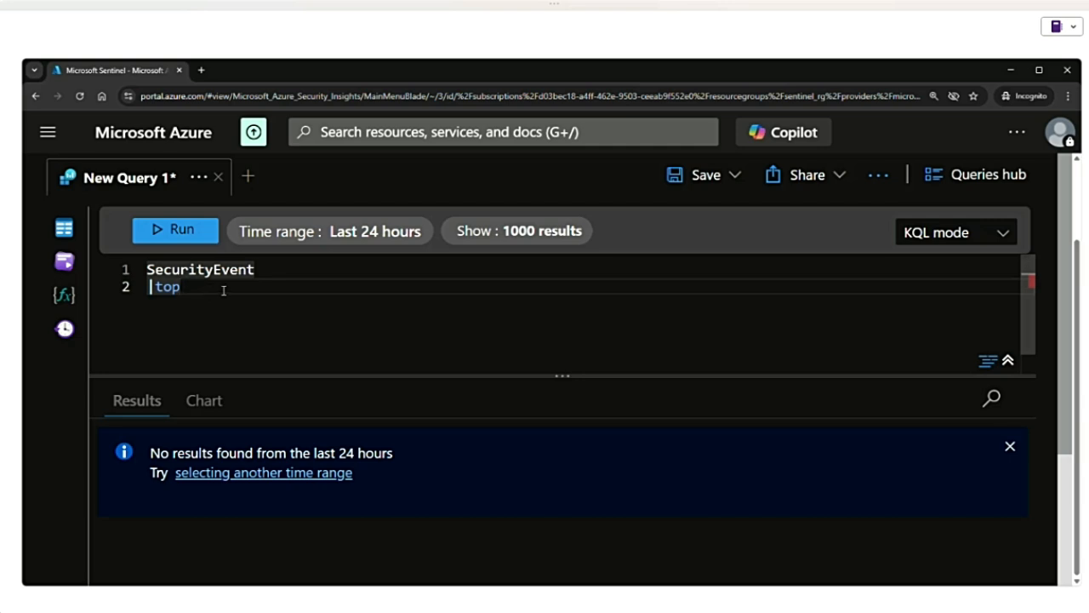
{"action": "type", "text": "4 by Account"}
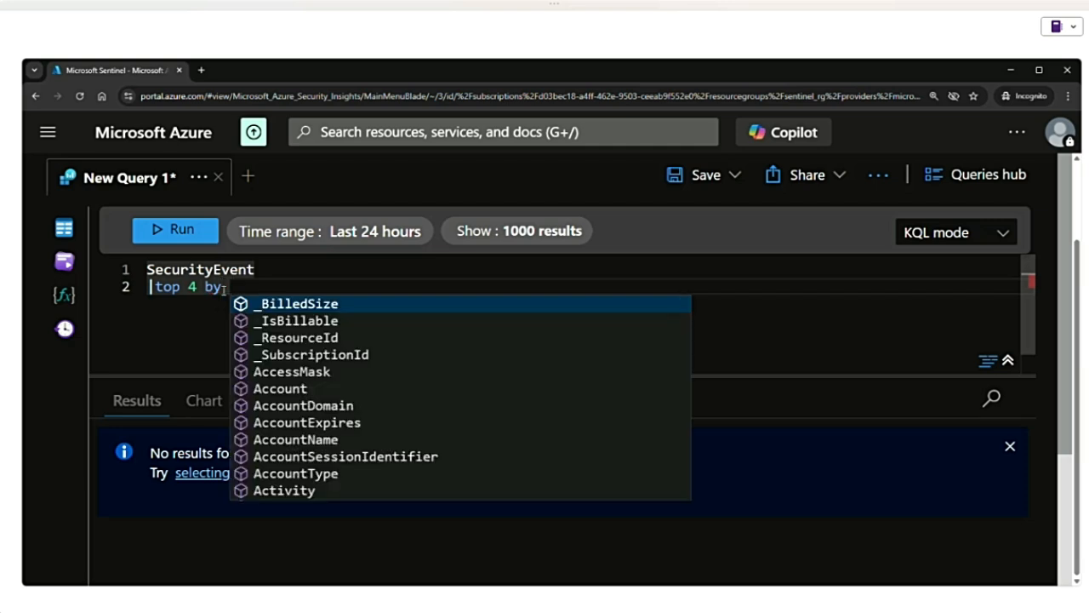
{"action": "key", "text": "shift+Return"}
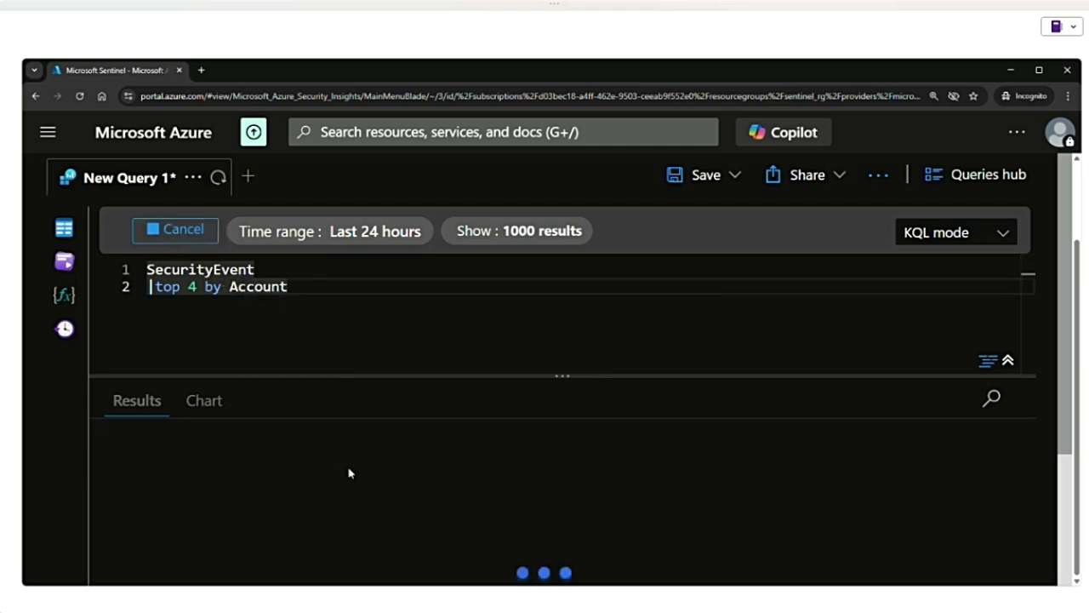
- Highlight the row number and the Account column in the top clause in turn
{"action": "double_click", "coordinate": [189, 286]}
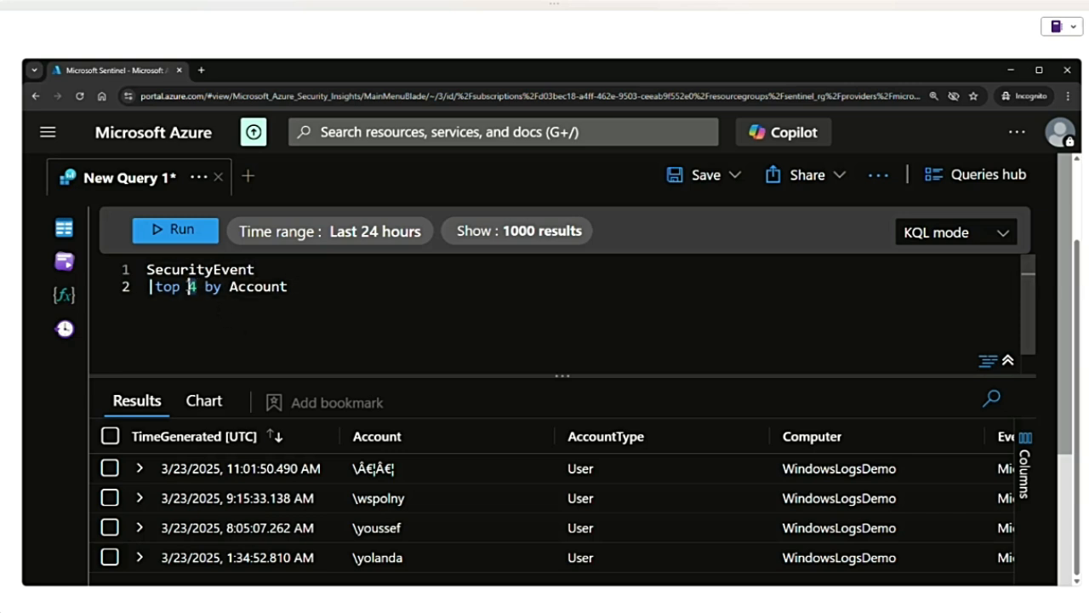
{"action": "left_click", "coordinate": [291, 286]}
{"action": "left_click_drag", "start_coordinate": [291, 286], "coordinate": [230, 287]}
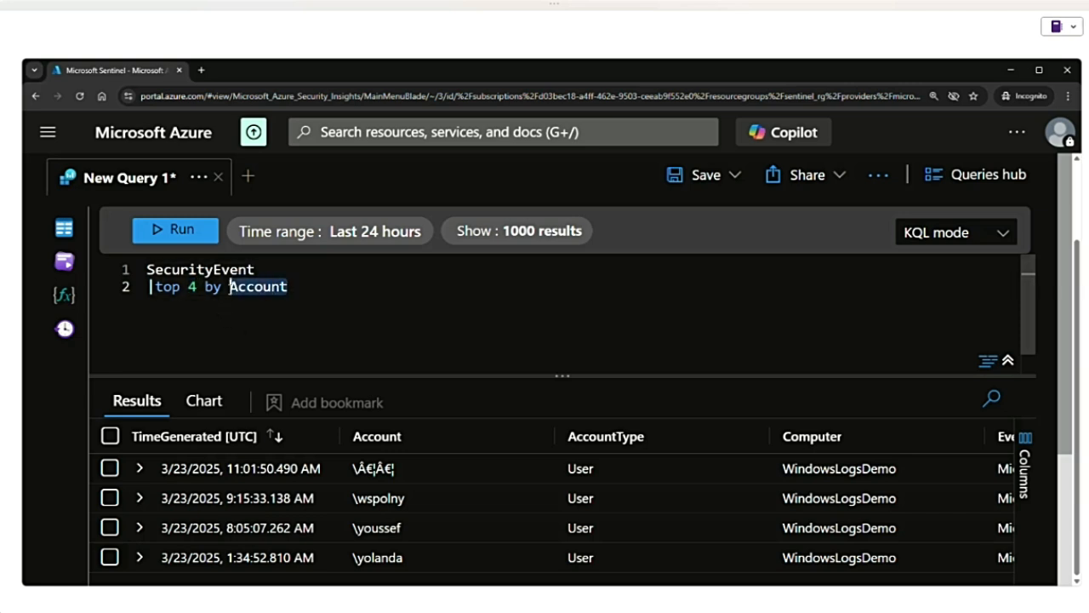
{"action": "left_click", "coordinate": [299, 286]}
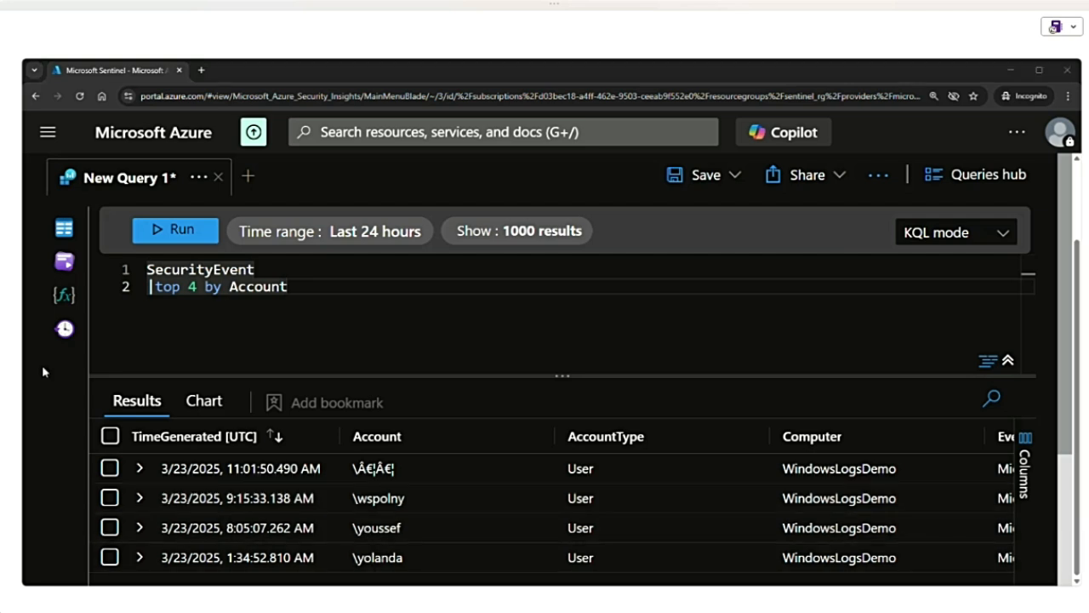
- Replace the top clause with "top 10 by TimeGenerated" and run the query
{"action": "left_click_drag", "start_coordinate": [289, 287], "coordinate": [158, 289]}
{"action": "key", "text": "BackSpace"}
{"action": "type", "text": "top "}
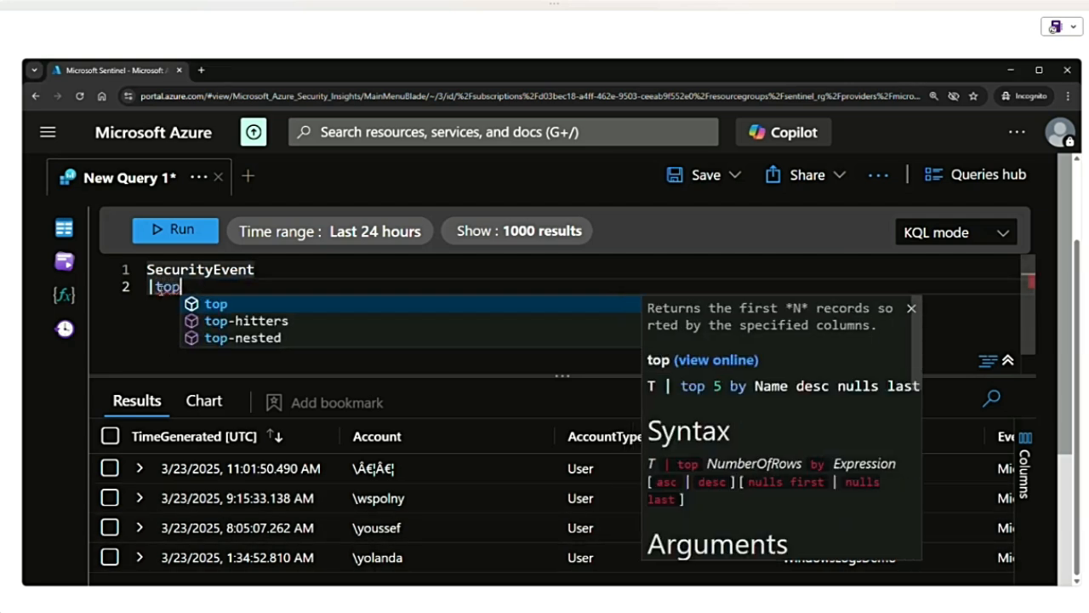
{"action": "type", "text": "10 "}
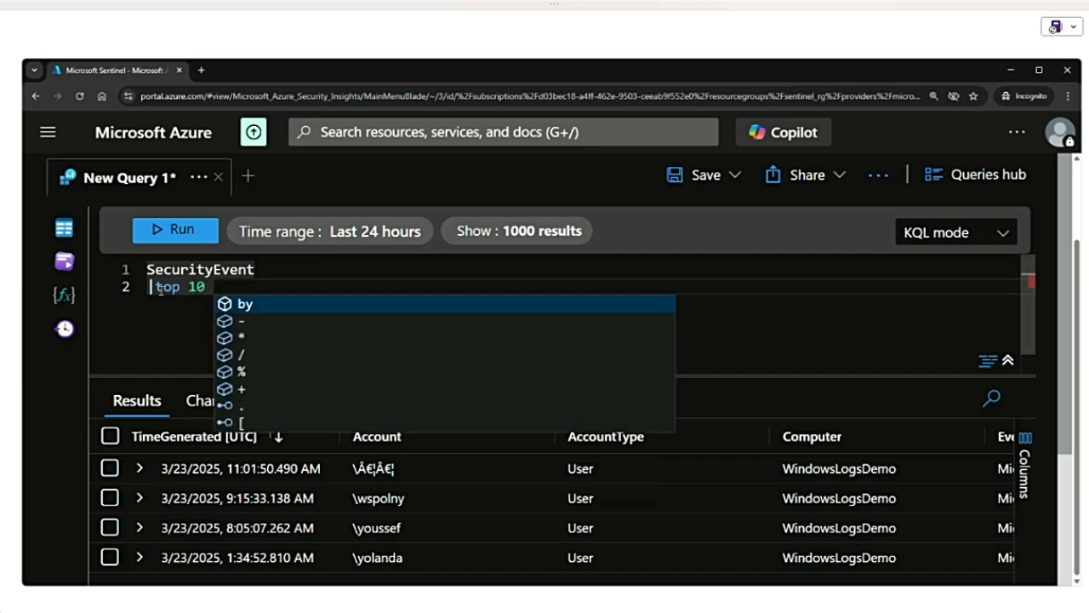
{"action": "type", "text": "bt"}
{"action": "key", "text": "BackSpace"}
{"action": "type", "text": "y"}
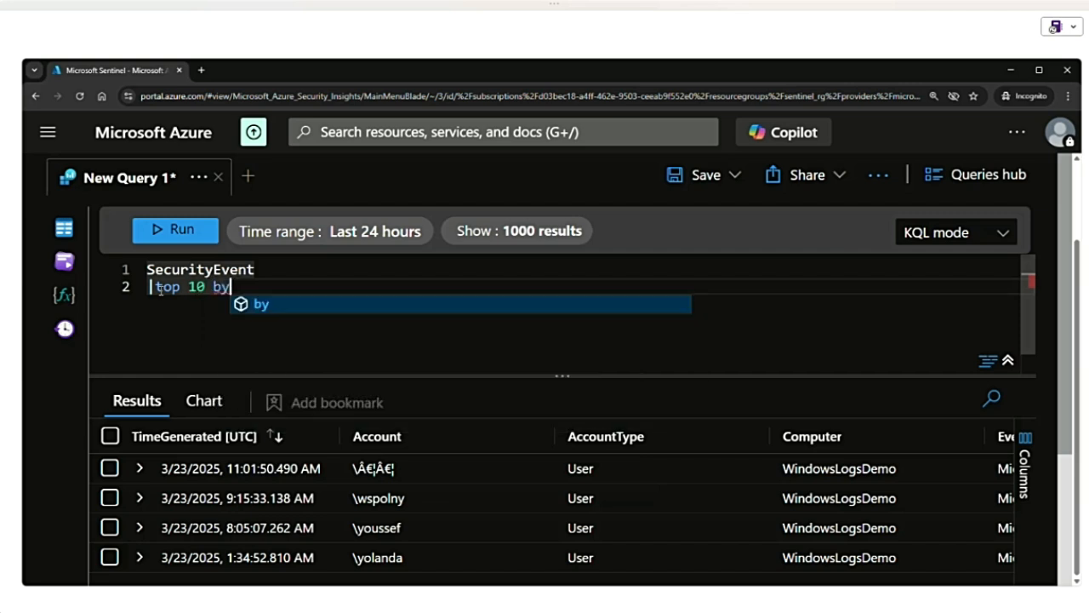
{"action": "type", "text": " Tim"}
{"action": "key", "text": "Tab"}
{"action": "key", "text": "shift+Return"}
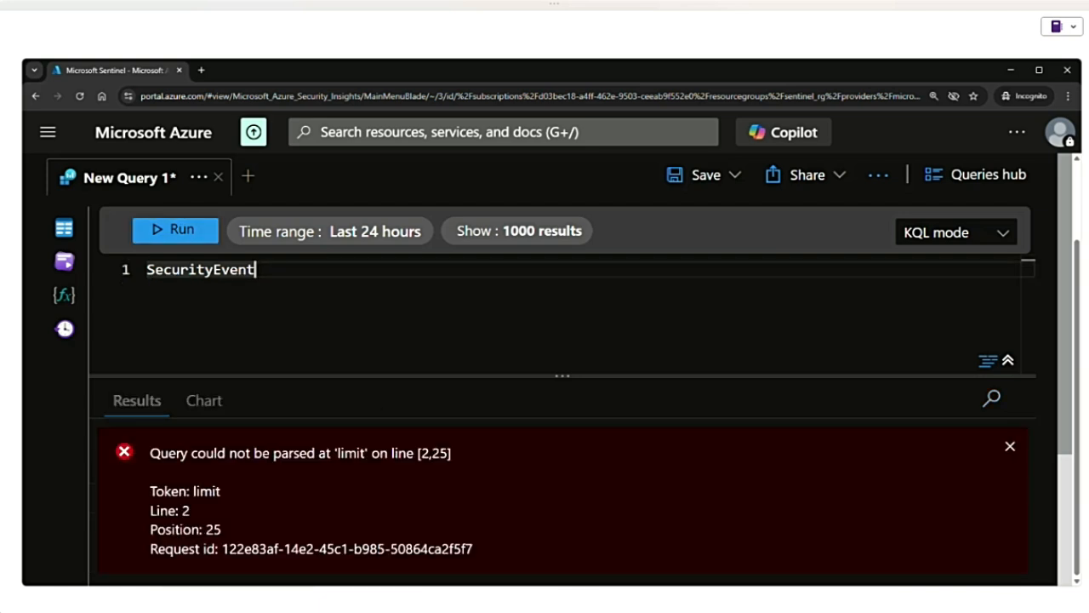
- Start a summarize clause under SecurityEvent, reading through the operator's syntax and arguments help before inserting it
{"action": "type", "text": "| su"}
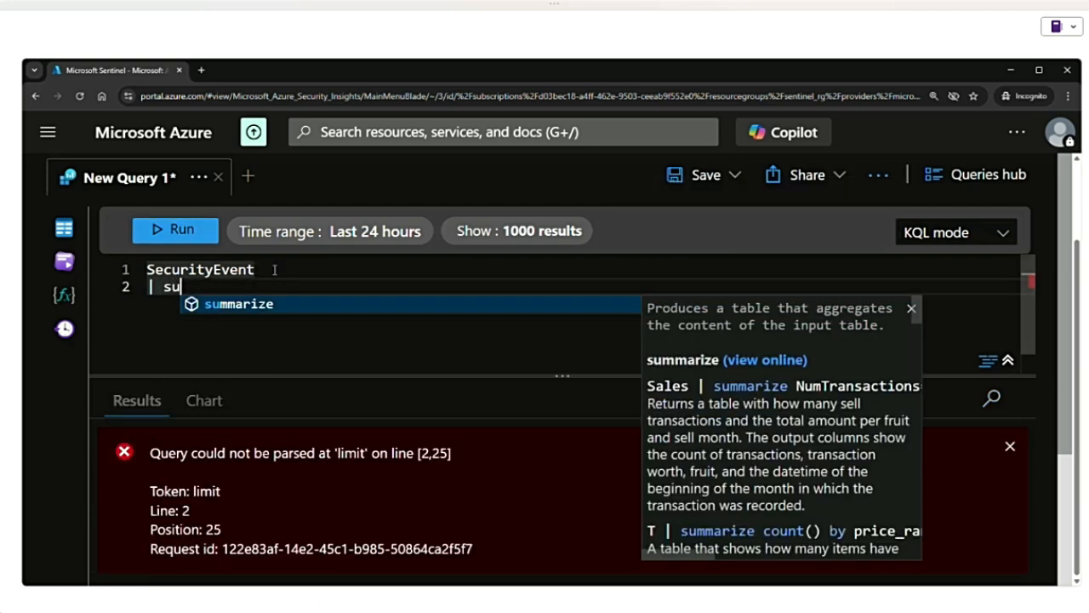
{"action": "type", "text": "mm"}
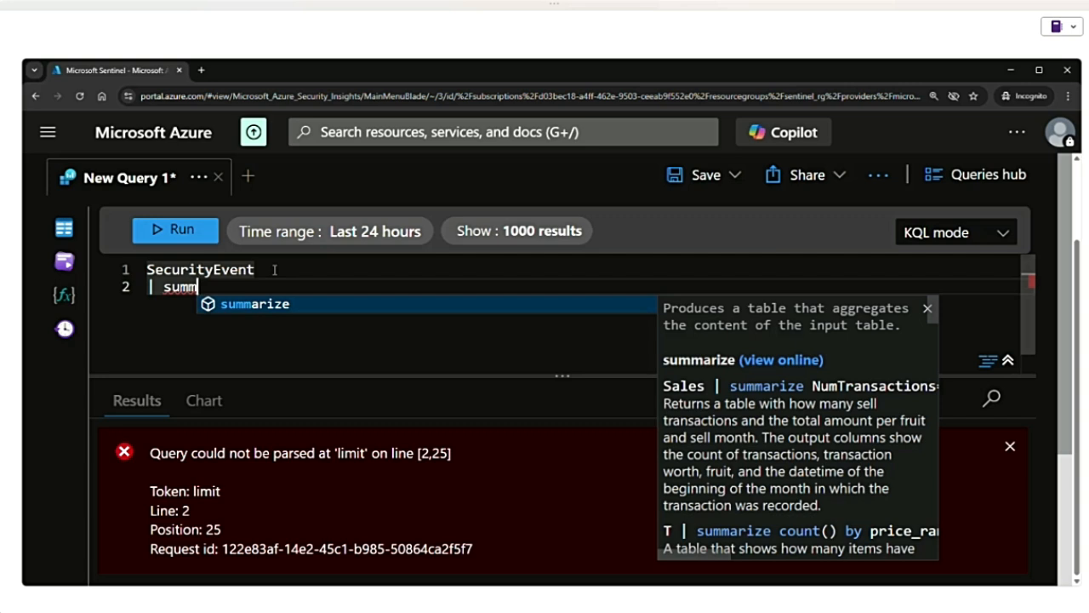
{"action": "scroll", "coordinate": [732, 409], "scroll_direction": "down", "scroll_amount": 5}
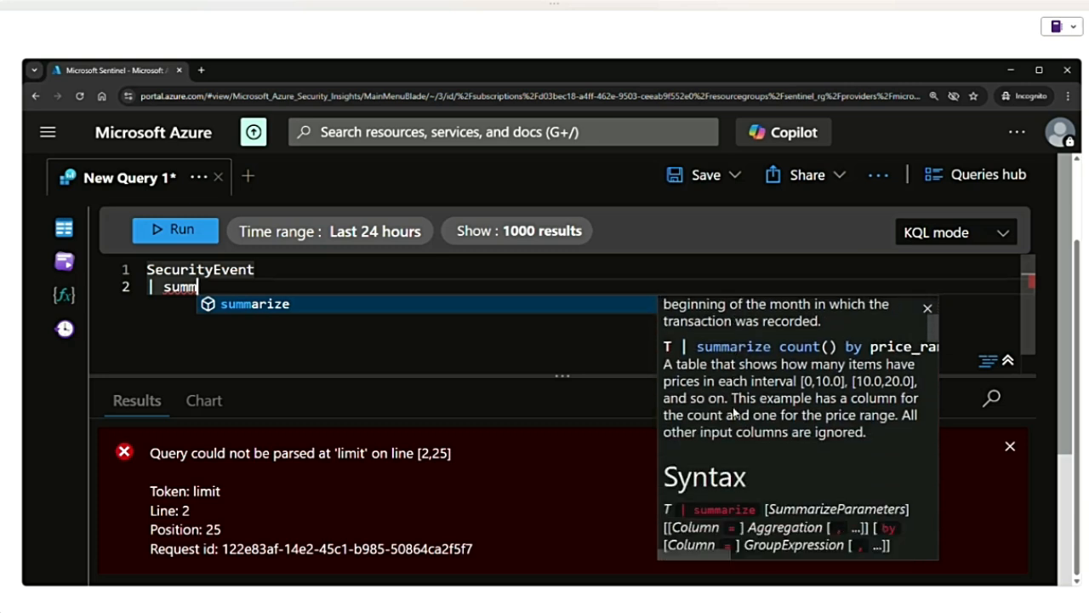
{"action": "scroll", "coordinate": [732, 410], "scroll_direction": "down", "scroll_amount": 2}
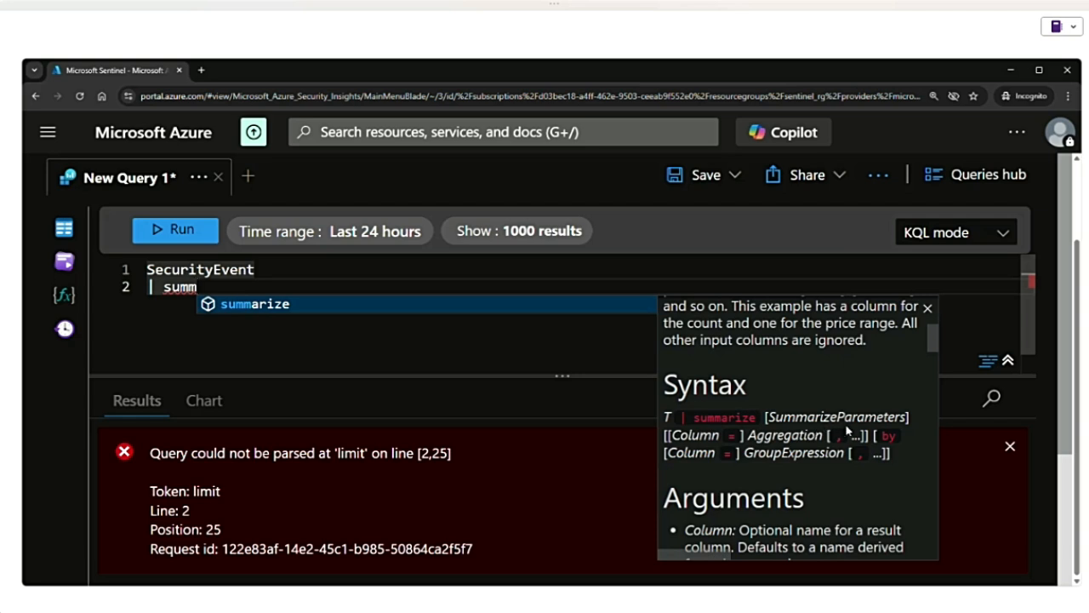
{"action": "scroll", "coordinate": [847, 431], "scroll_direction": "down", "scroll_amount": 3}
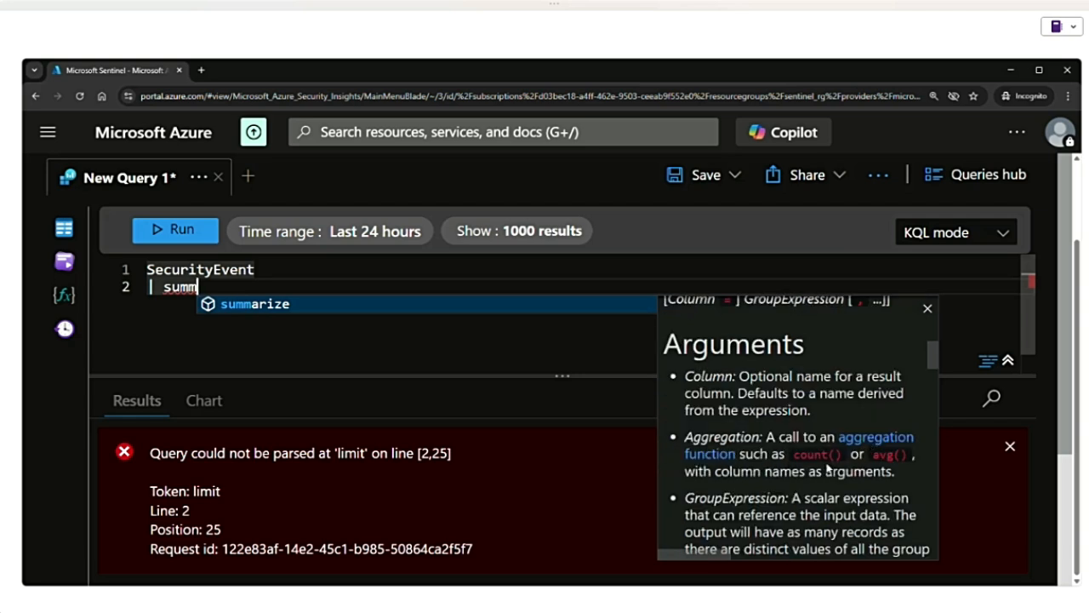
{"action": "scroll", "coordinate": [769, 487], "scroll_direction": "down", "scroll_amount": 2}
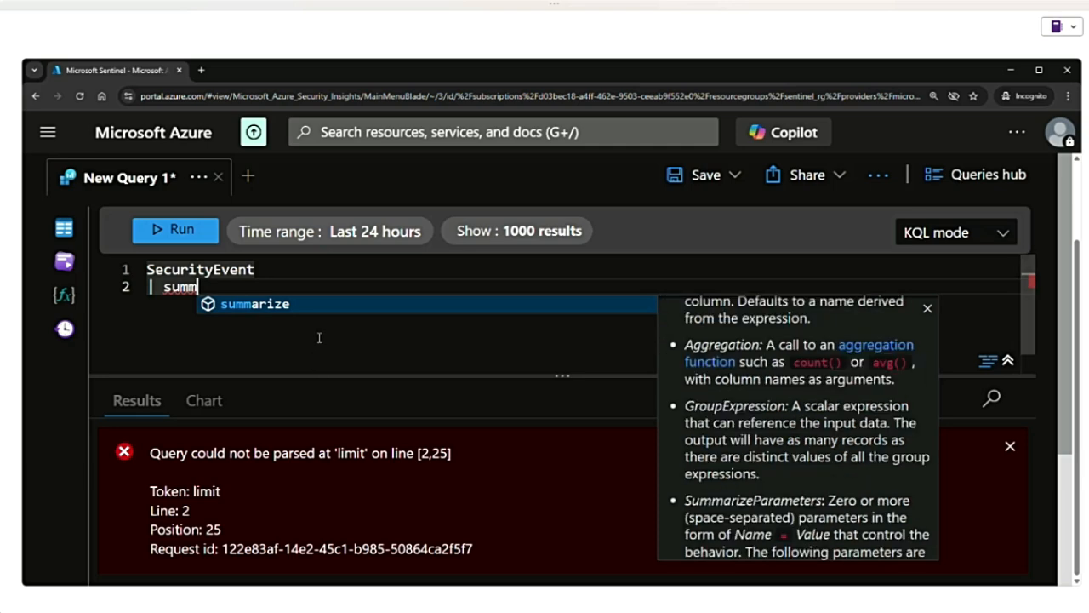
{"action": "left_click", "coordinate": [251, 304]}
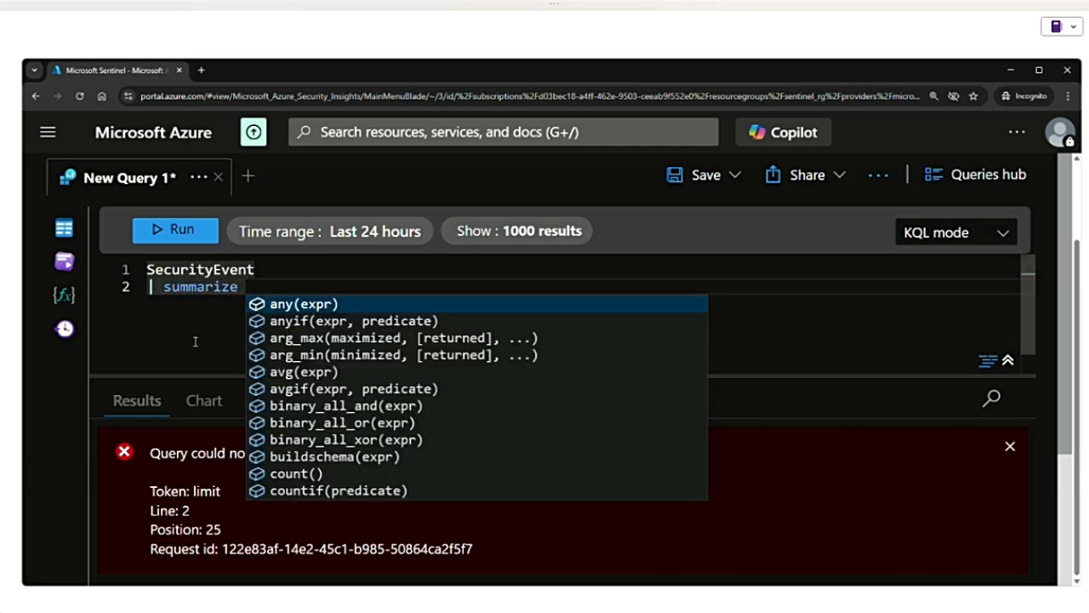
- Complete the summarize clause with count(), run the query and expand the result row
{"action": "type", "text": "co"}
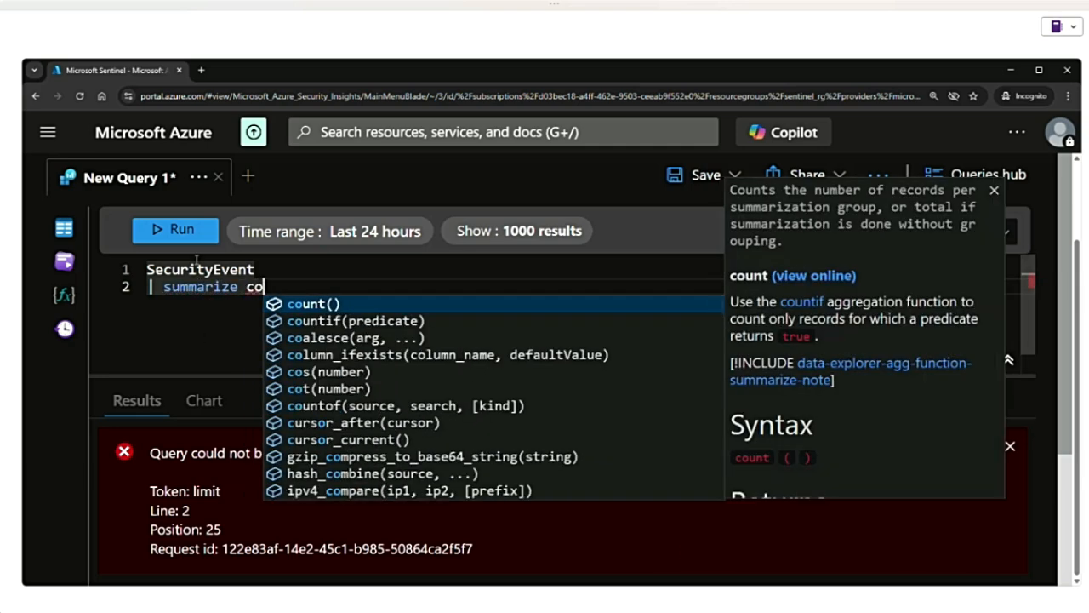
{"action": "key", "text": "Tab"}
{"action": "left_click", "coordinate": [179, 240]}
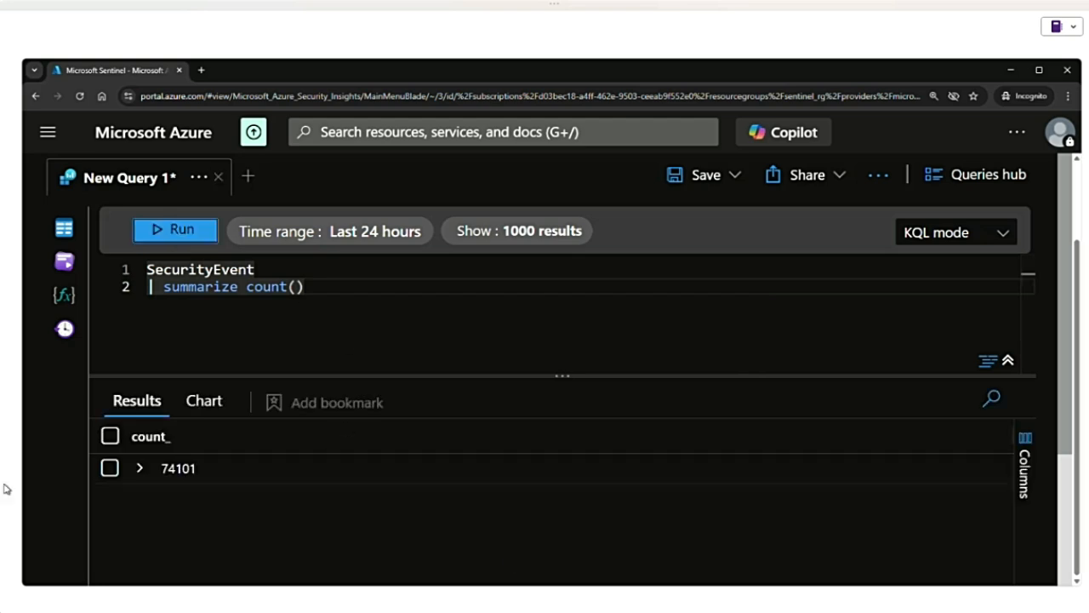
{"action": "left_click", "coordinate": [137, 469]}
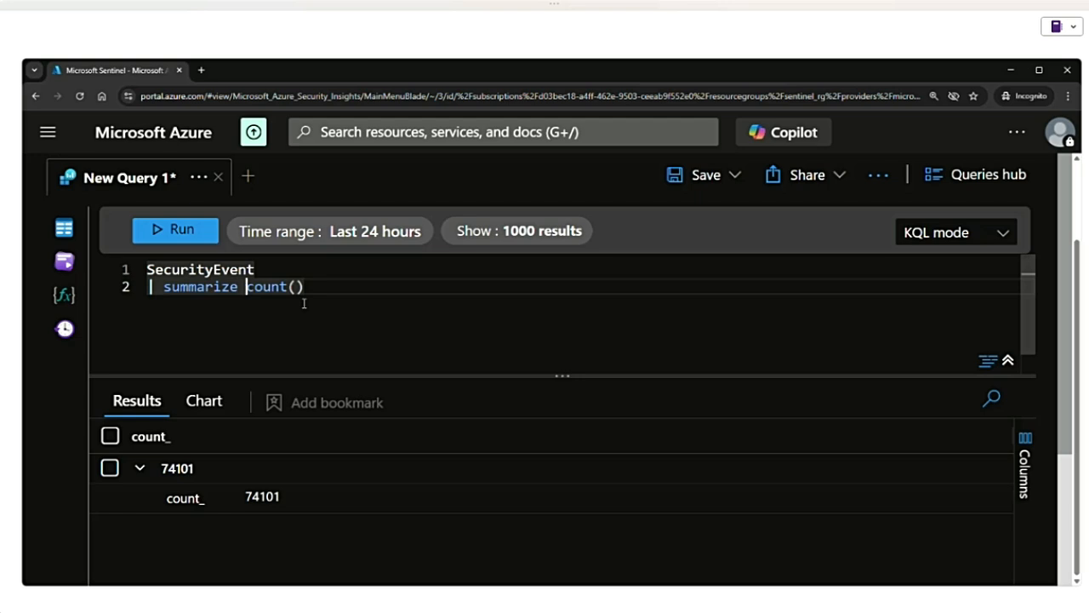
- Name the summarized count column TotalEvents by adding "TotalEvents =" before count() and run the query
{"action": "type", "text": "TotalE"}
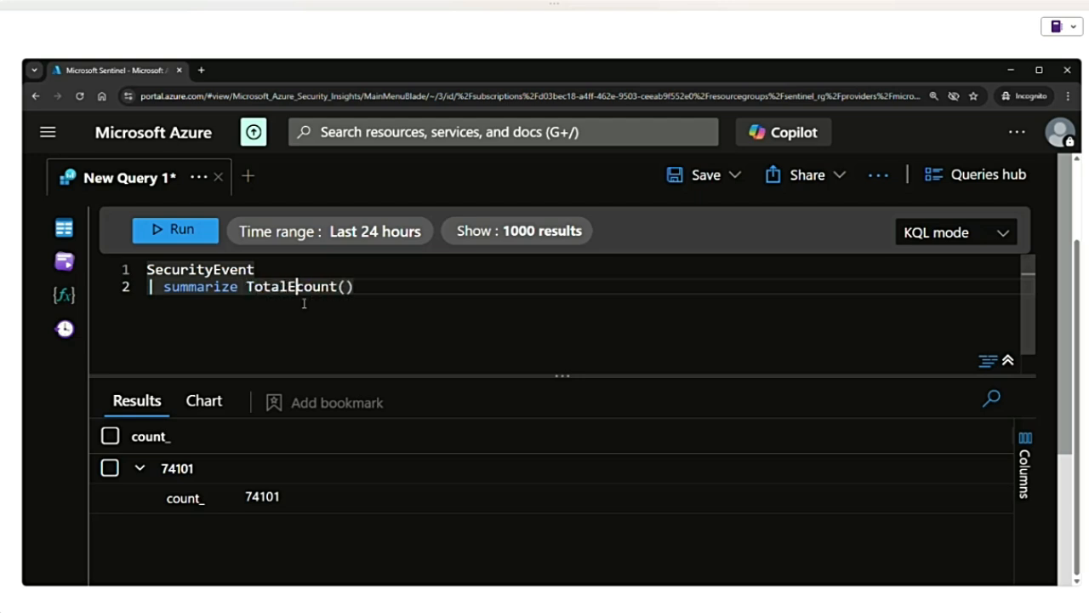
{"action": "type", "text": "vents ="}
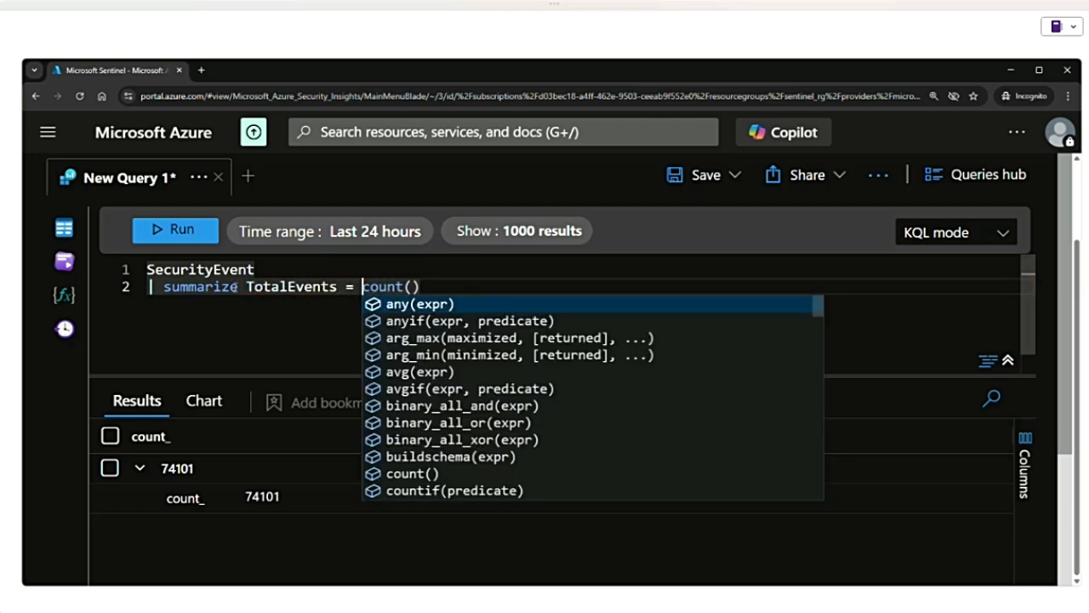
{"action": "left_click", "coordinate": [191, 238]}
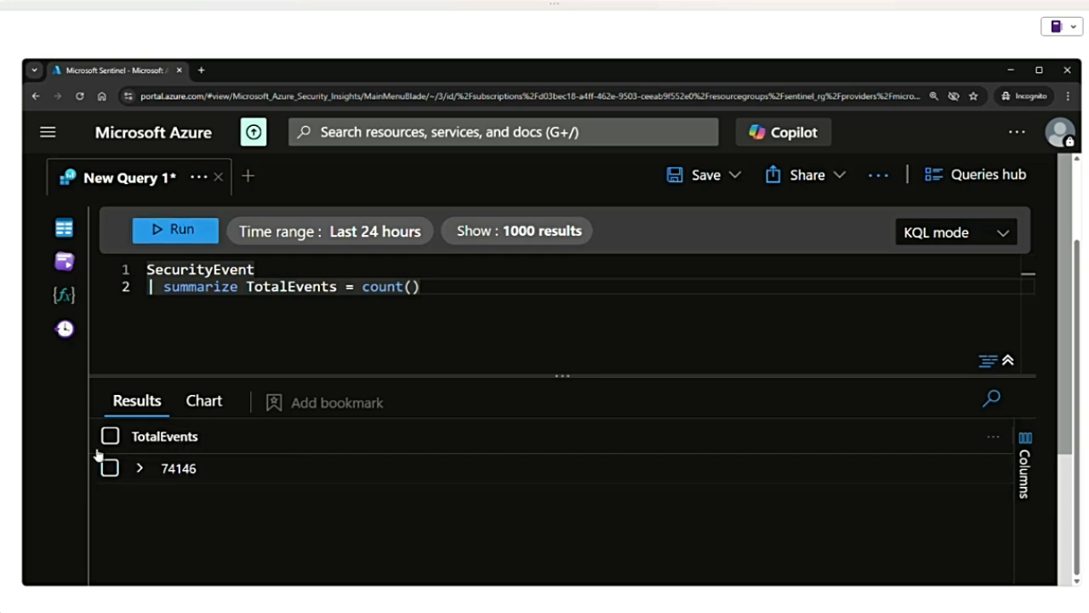
- Replace the expression in the summarize clause with "EventCount = count()"
{"action": "left_click_drag", "start_coordinate": [431, 287], "coordinate": [246, 286]}
{"action": "key", "text": "BackSpace"}
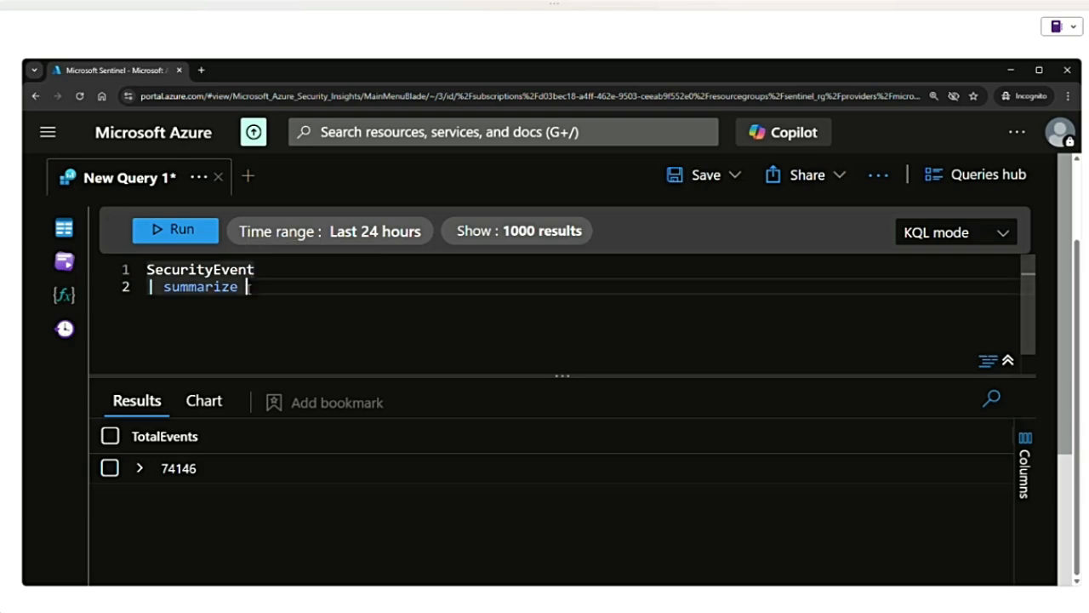
{"action": "type", "text": "Even"}
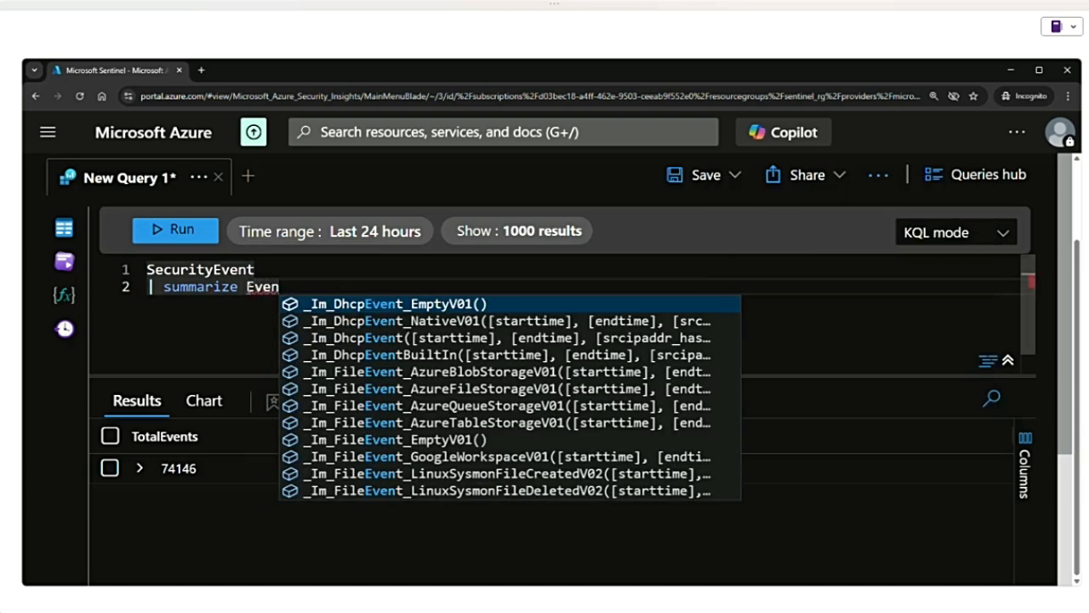
{"action": "type", "text": "tCount "}
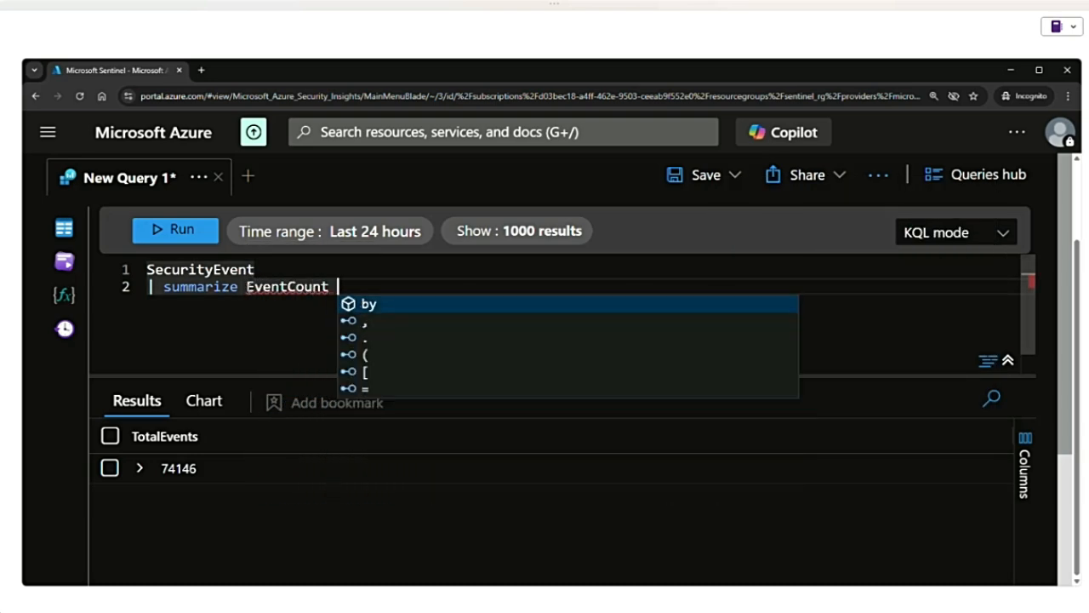
{"action": "type", "text": "= count"}
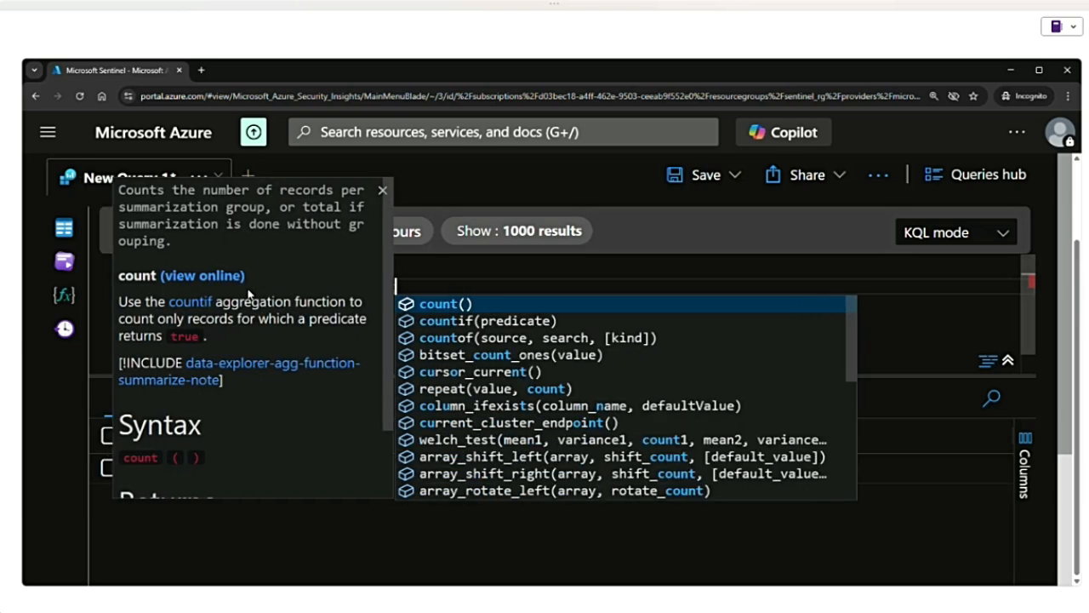
{"action": "key", "text": "Tab"}
- Group the event count by EventID, run the query and look through the resulting rows
{"action": "type", "text": "by "}
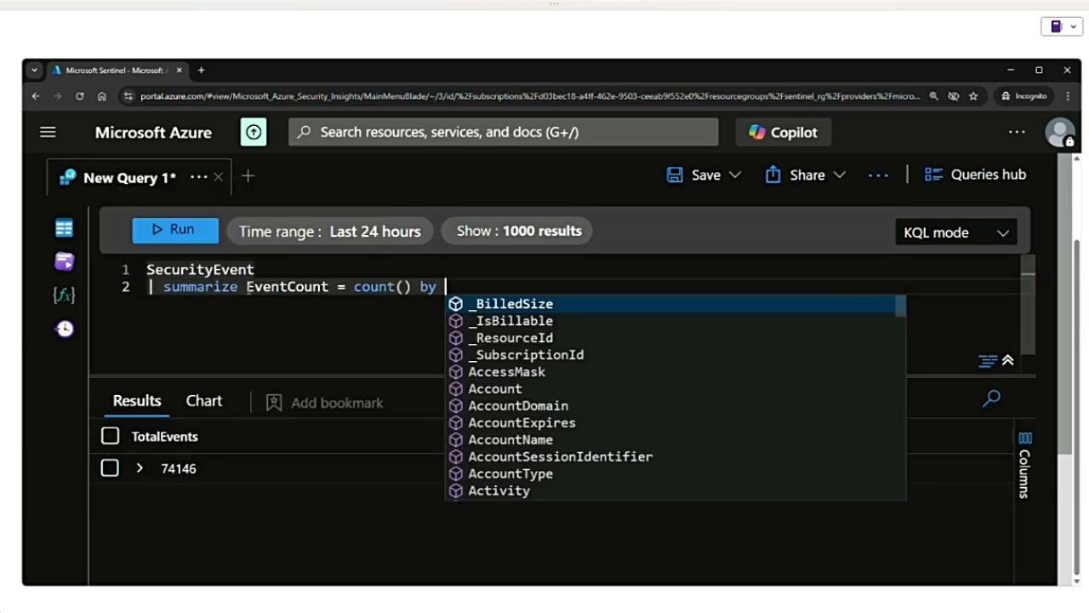
{"action": "type", "text": "Eve"}
{"action": "key", "text": "Down"}
{"action": "key", "text": "Tab"}
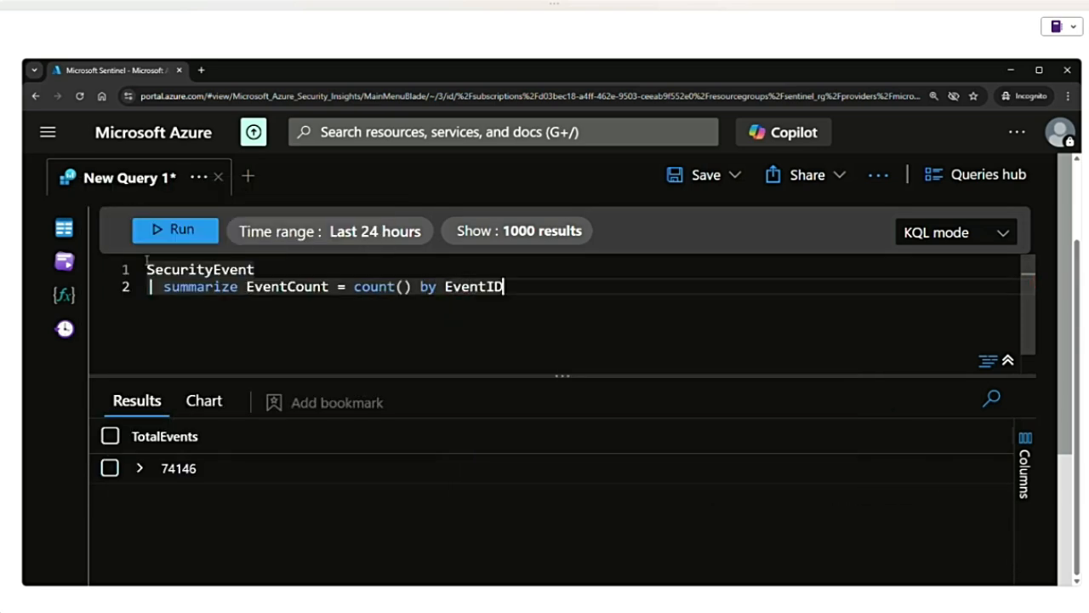
{"action": "left_click", "coordinate": [181, 241]}
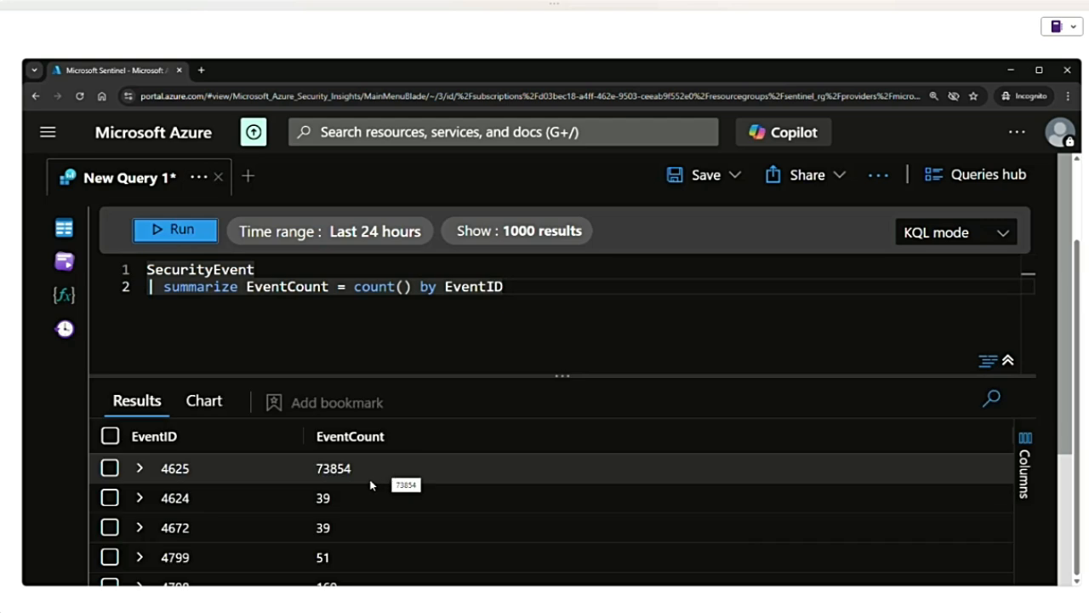
{"action": "scroll", "coordinate": [369, 484], "scroll_direction": "down", "scroll_amount": 1}
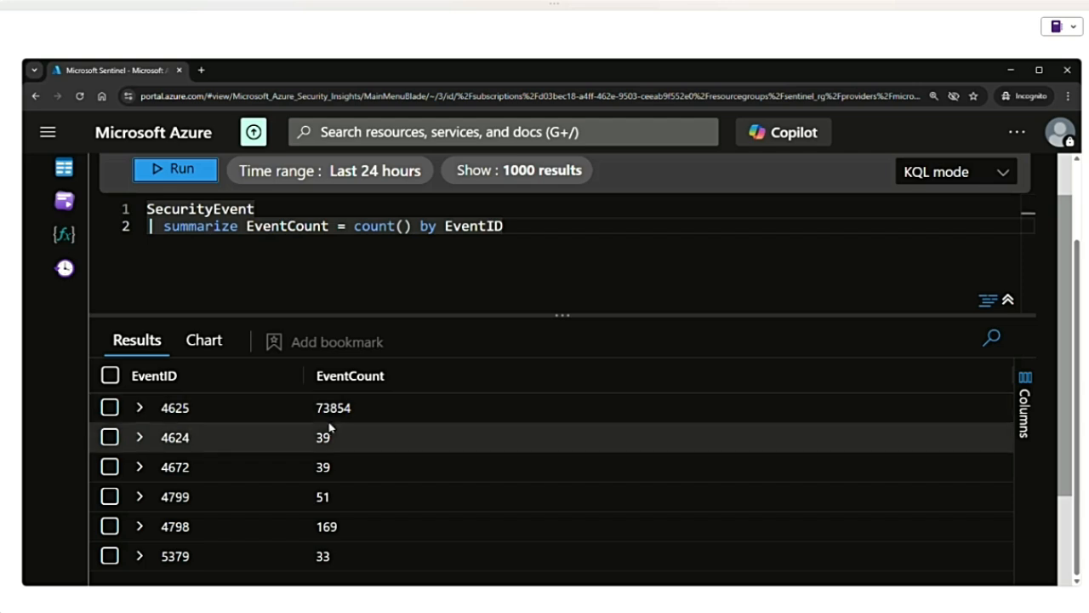
{"action": "scroll", "coordinate": [341, 417], "scroll_direction": "up", "scroll_amount": 1}
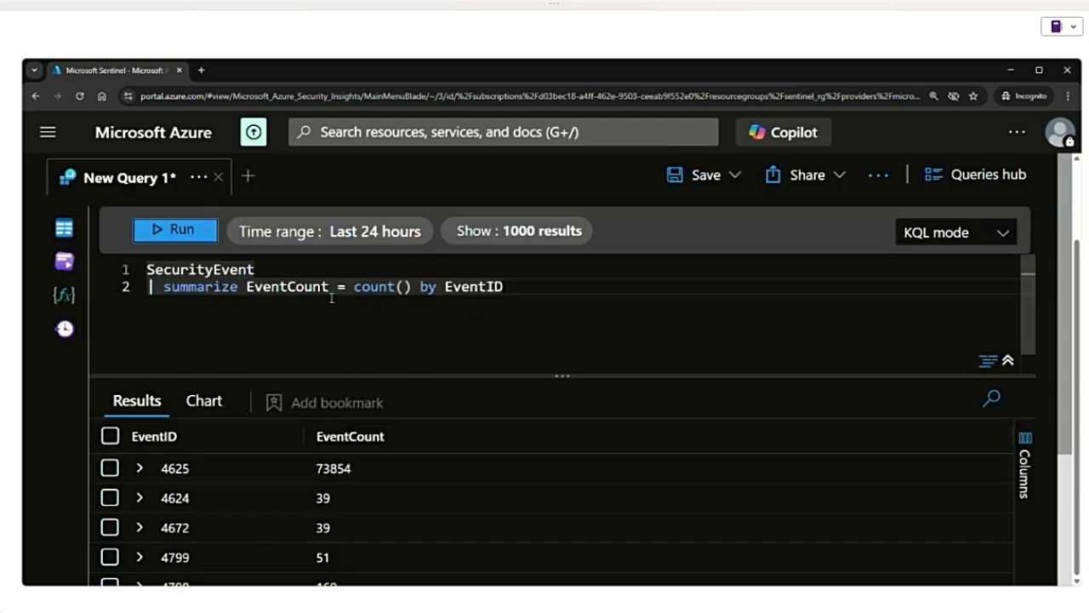
- Remove the summarize clause after the pipe and start a where clause in its place
{"action": "left_click", "coordinate": [249, 285]}
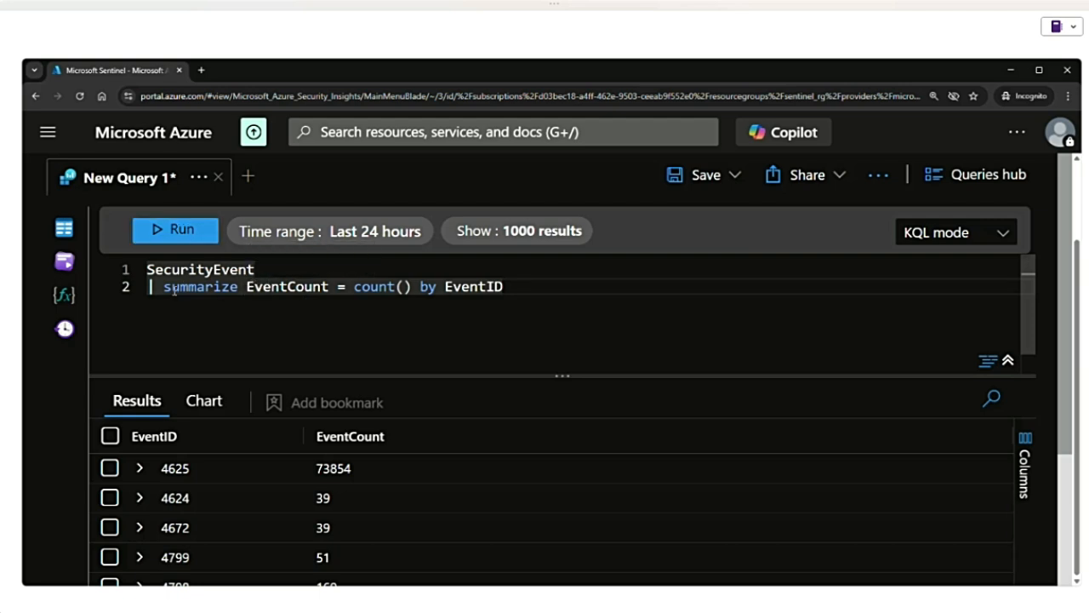
{"action": "left_click_drag", "start_coordinate": [164, 287], "coordinate": [239, 290]}
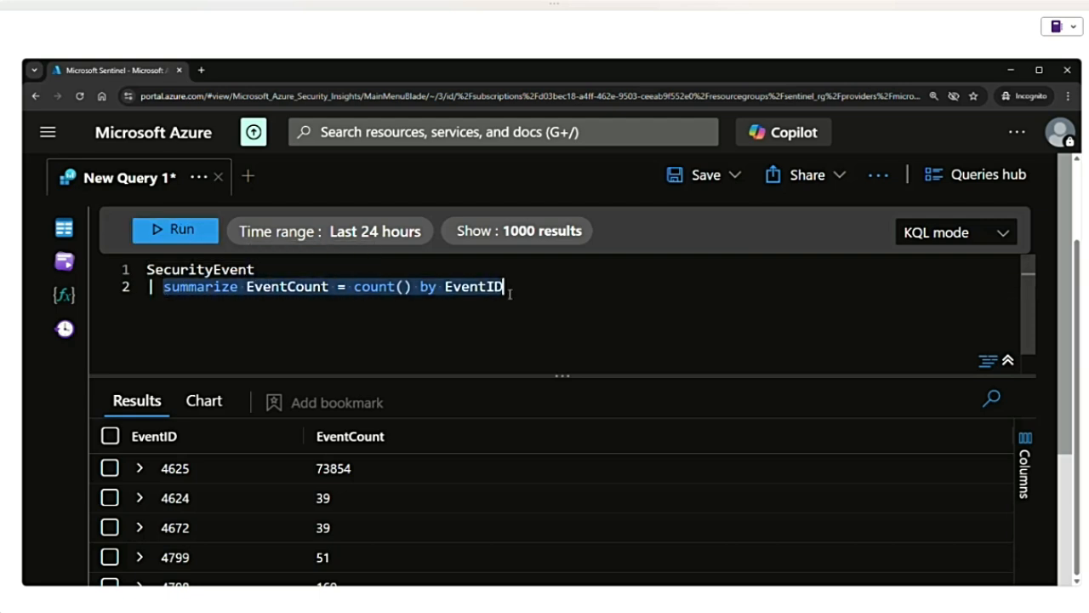
{"action": "key", "text": "BackSpace"}
{"action": "type", "text": "where "}
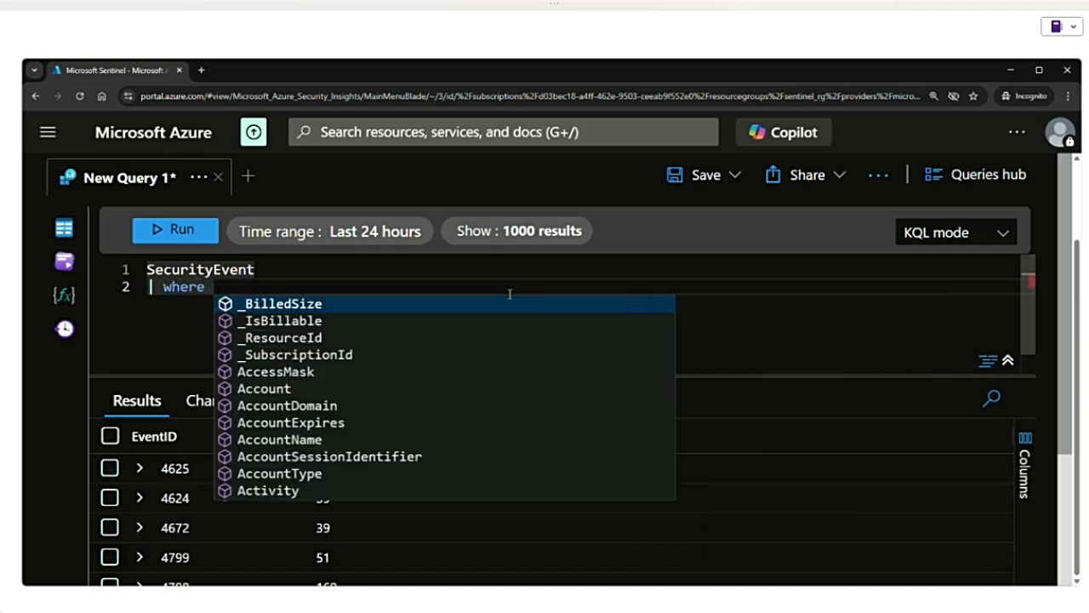
{"action": "type", "text": "Ev "}
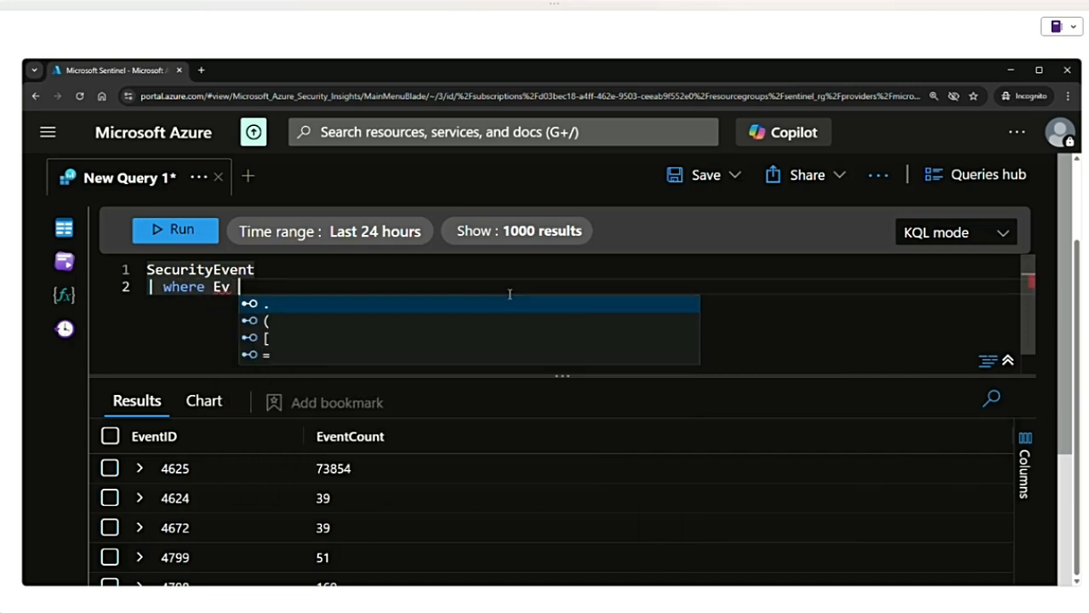
{"action": "type", "text": "=="}
{"action": "key", "text": "BackSpace"}
{"action": "key", "text": "BackSpace"}
{"action": "key", "text": "BackSpace"}
{"action": "key", "text": "BackSpace"}
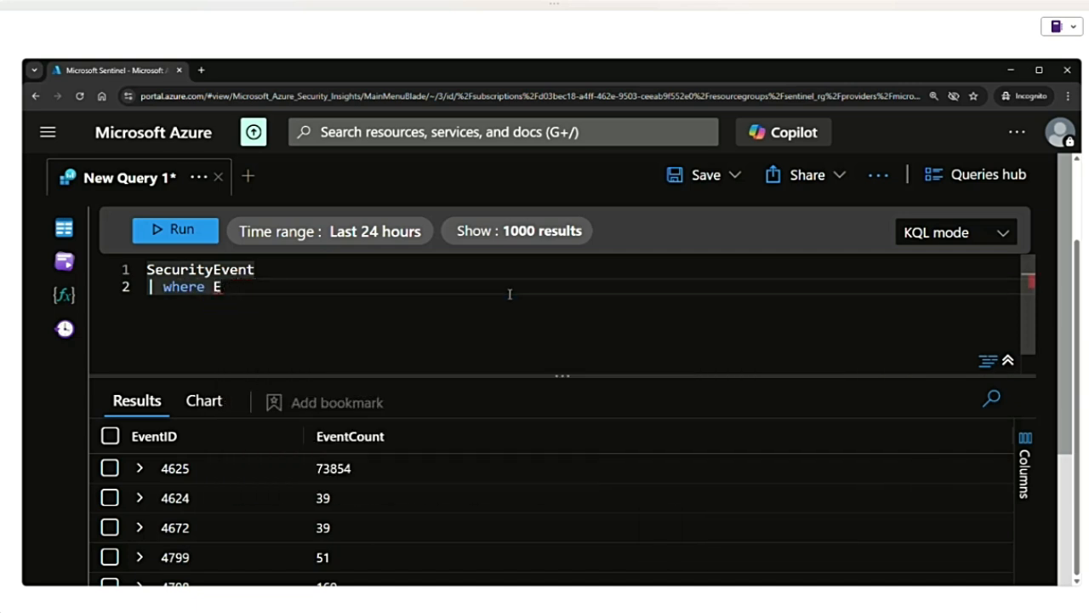
- Complete the where clause with the condition EventID == 4625
{"action": "type", "text": "ven"}
{"action": "key", "text": "Down"}
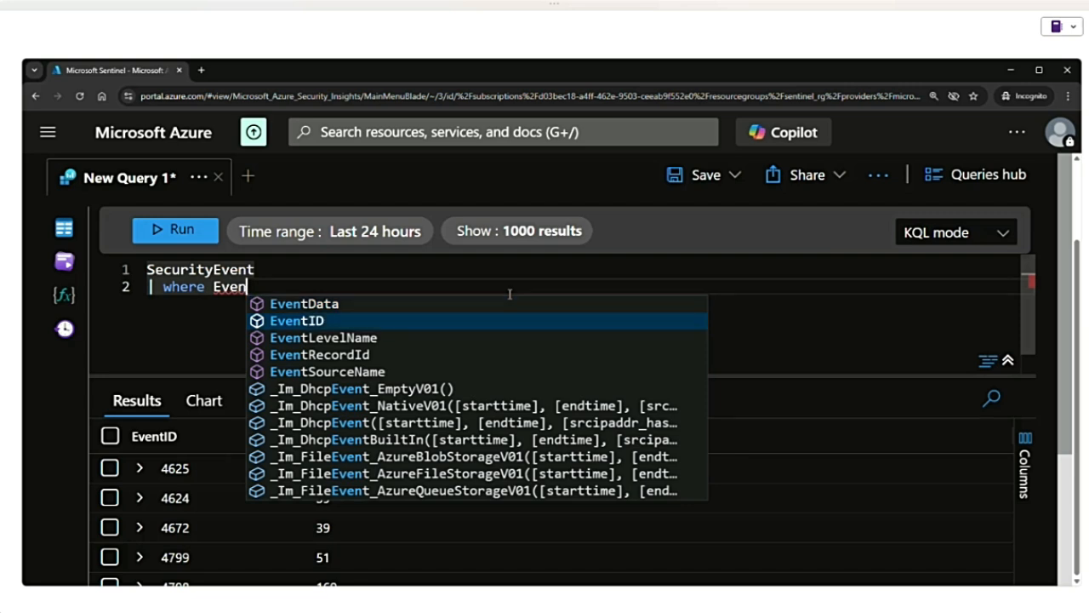
{"action": "key", "text": "Return"}
{"action": "key", "text": "Down"}
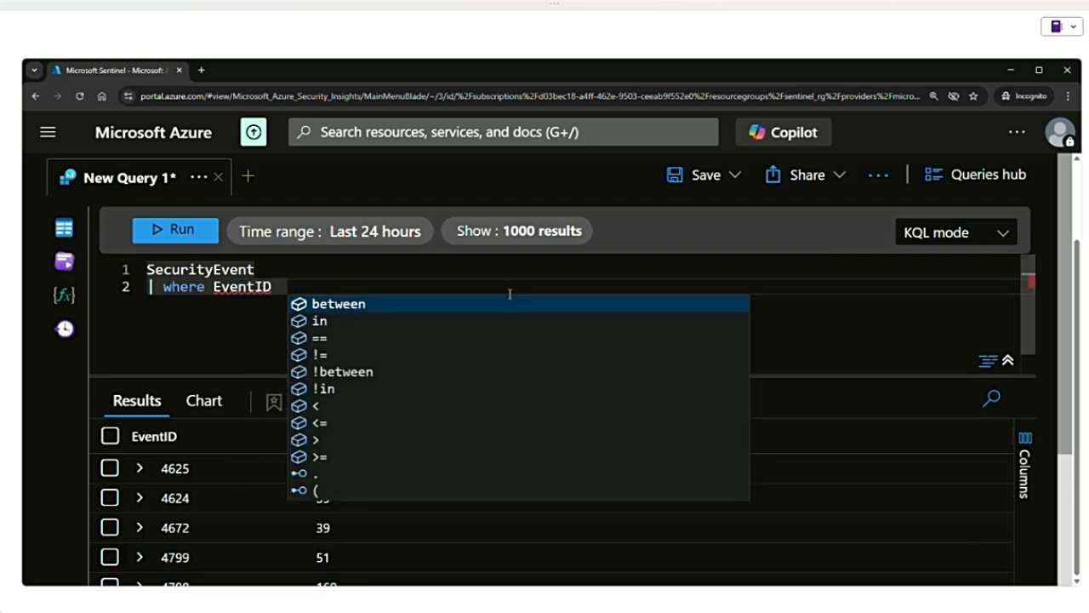
{"action": "key", "text": "Down"}
{"action": "type", "text": "== 4"}
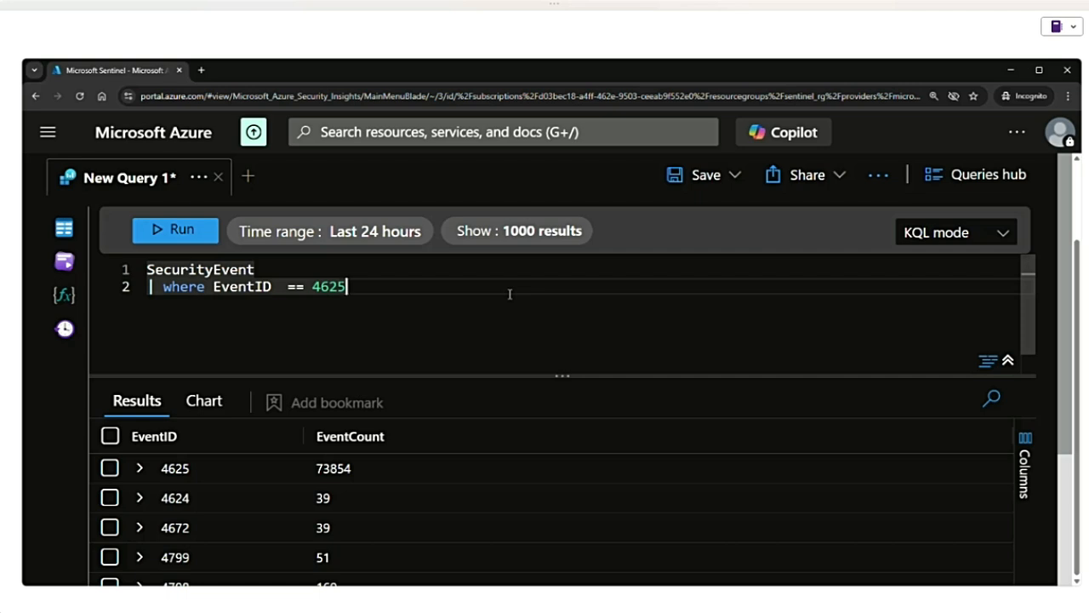
- Add a summarize clause on a new line below the where filter, with a result column named FailedLoginCount
{"action": "key", "text": "Return"}
{"action": "type", "text": "| "}
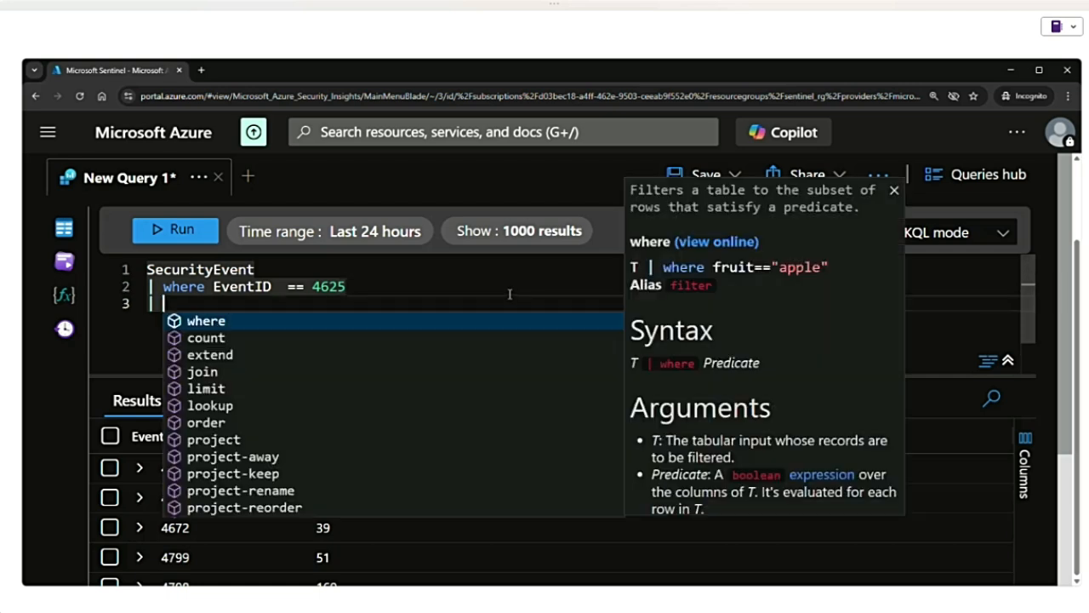
{"action": "type", "text": "summ"}
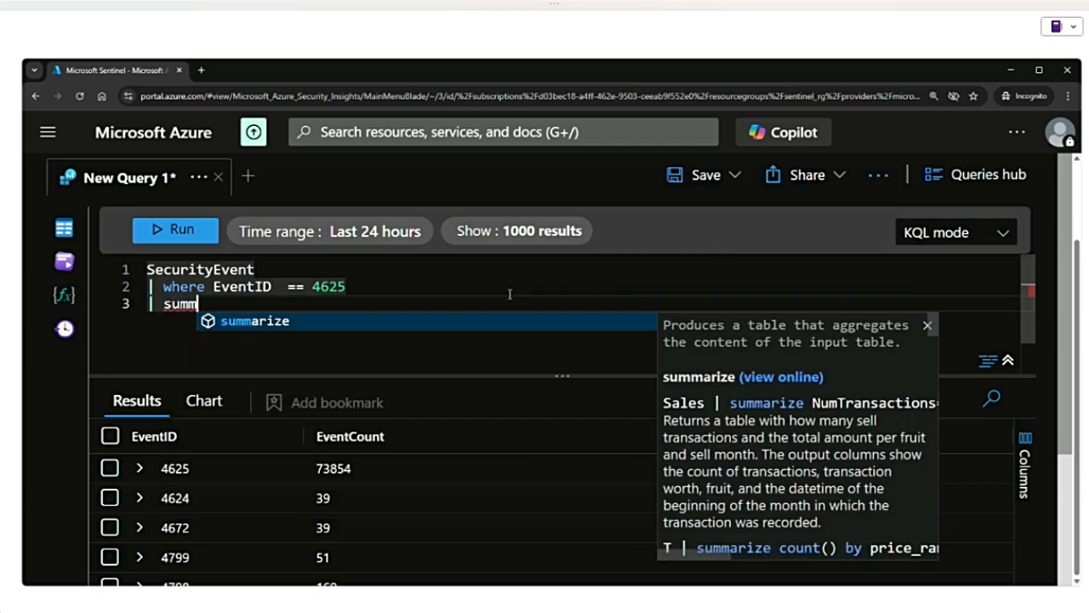
{"action": "key", "text": "Tab"}
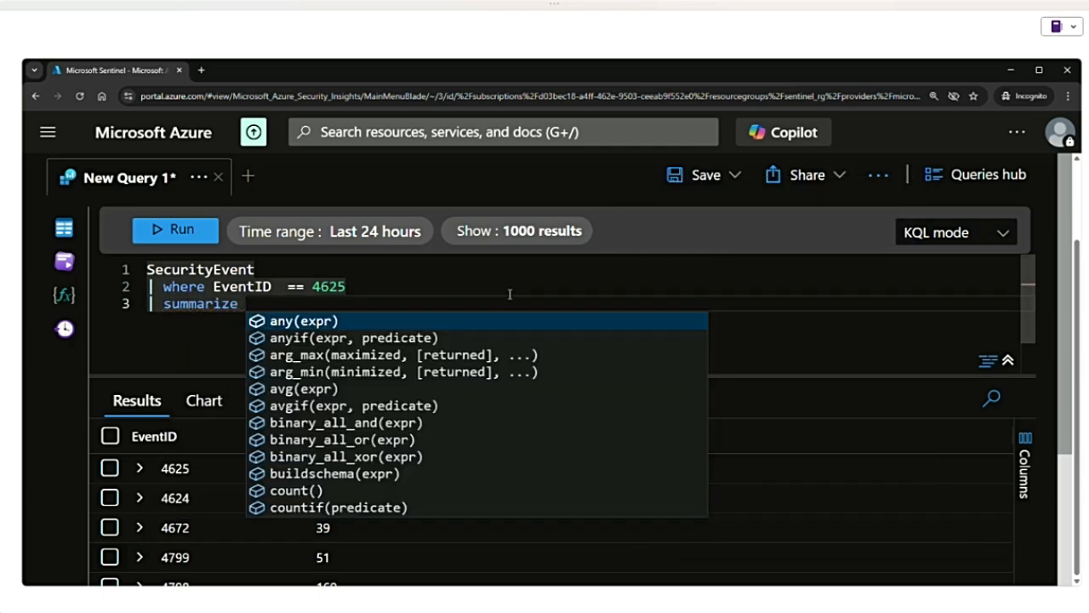
{"action": "type", "text": "Failed"}
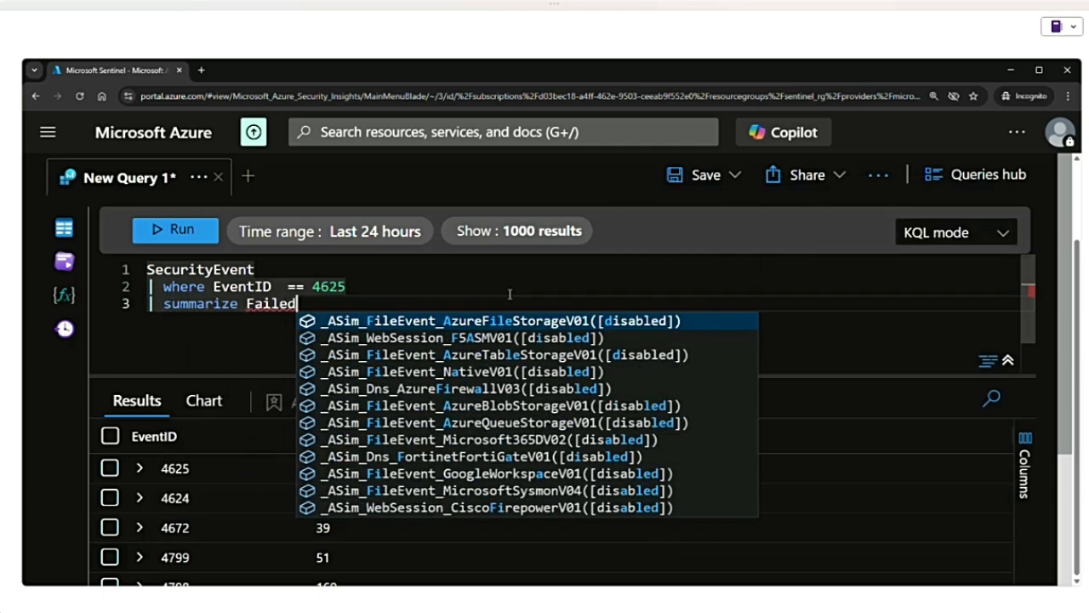
{"action": "type", "text": "Login"}
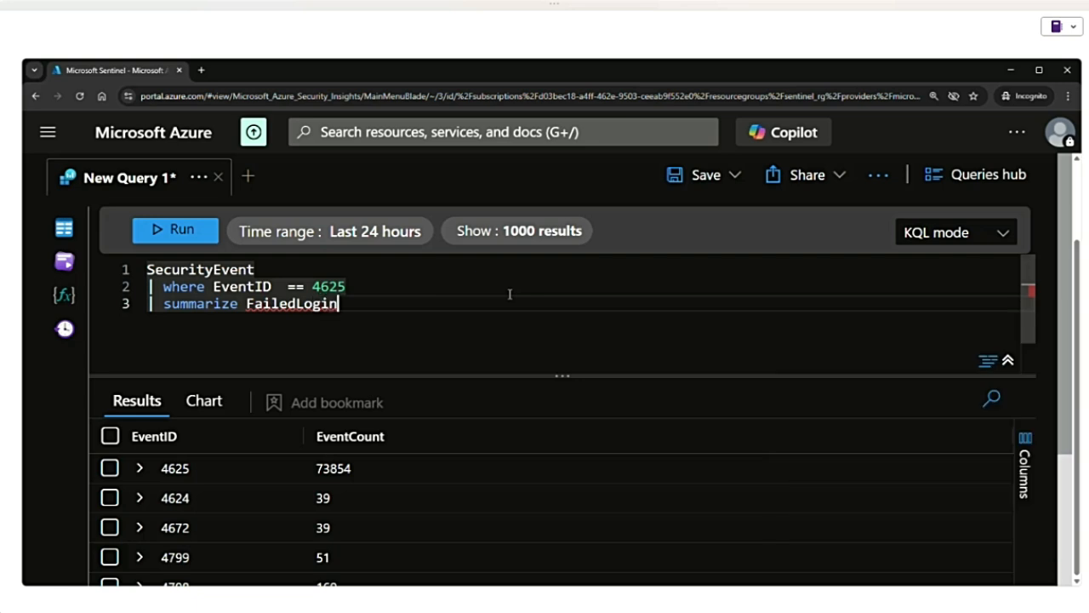
{"action": "type", "text": "Coount"}
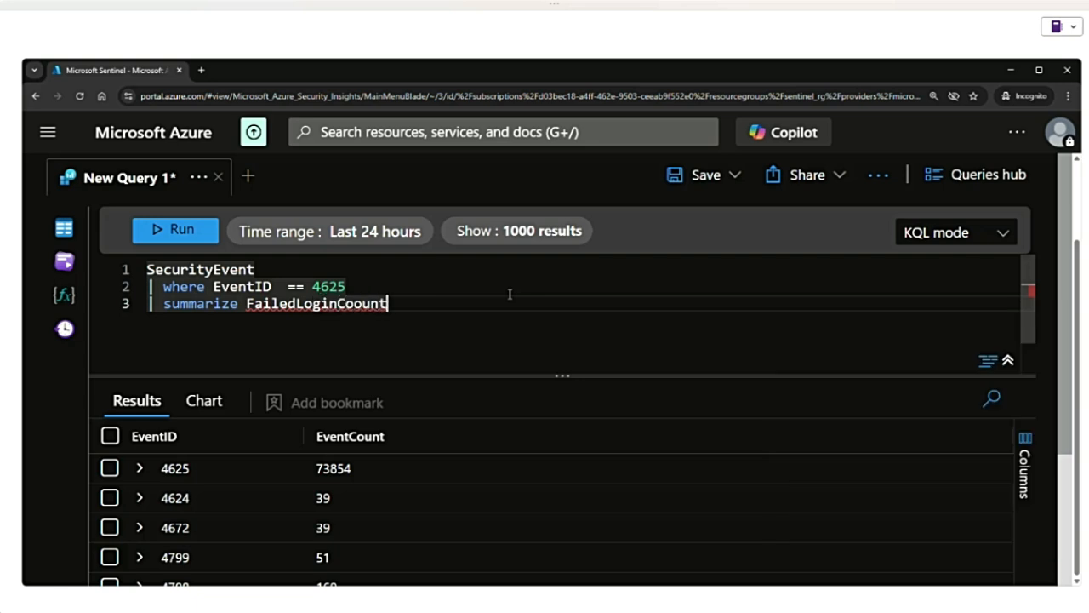
{"action": "key", "text": "BackSpace"}
{"action": "key", "text": "BackSpace"}
{"action": "key", "text": "BackSpace"}
{"action": "key", "text": "BackSpace"}
{"action": "key", "text": "BackSpace"}
- Complete the summarize clause with "= count() by Account" and run the query
{"action": "type", "text": "= co"}
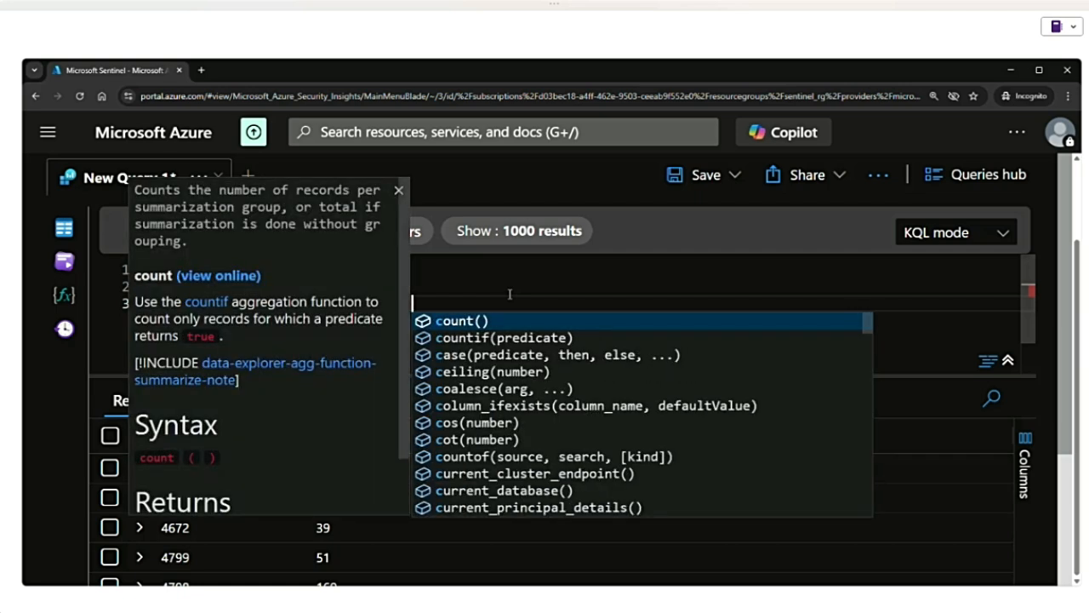
{"action": "key", "text": "Tab"}
{"action": "type", "text": "by A"}
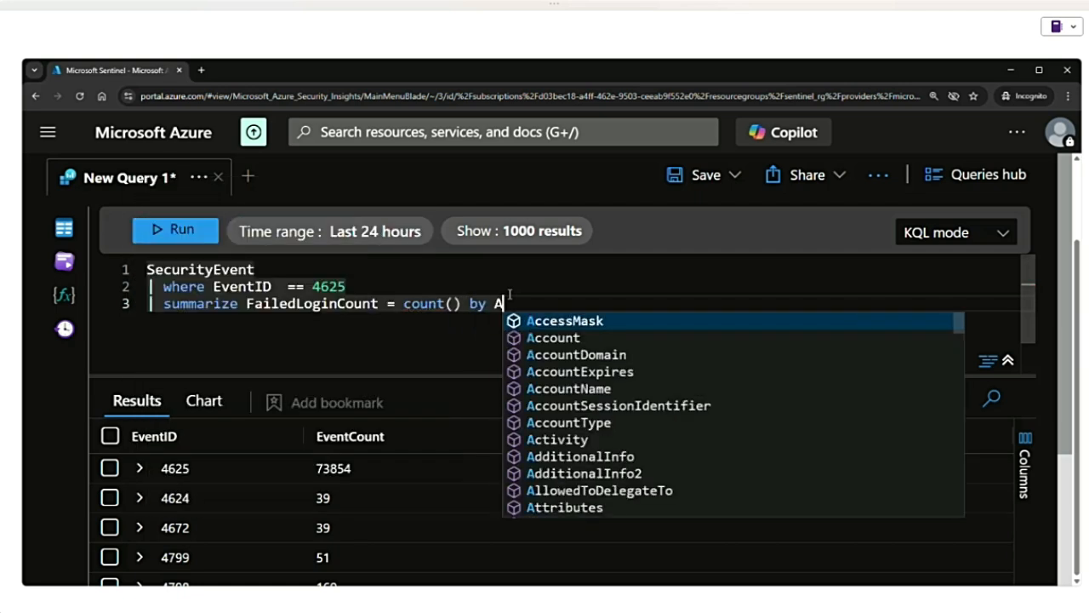
{"action": "type", "text": "ccou"}
{"action": "key", "text": "Tab"}
{"action": "left_click", "coordinate": [196, 240]}
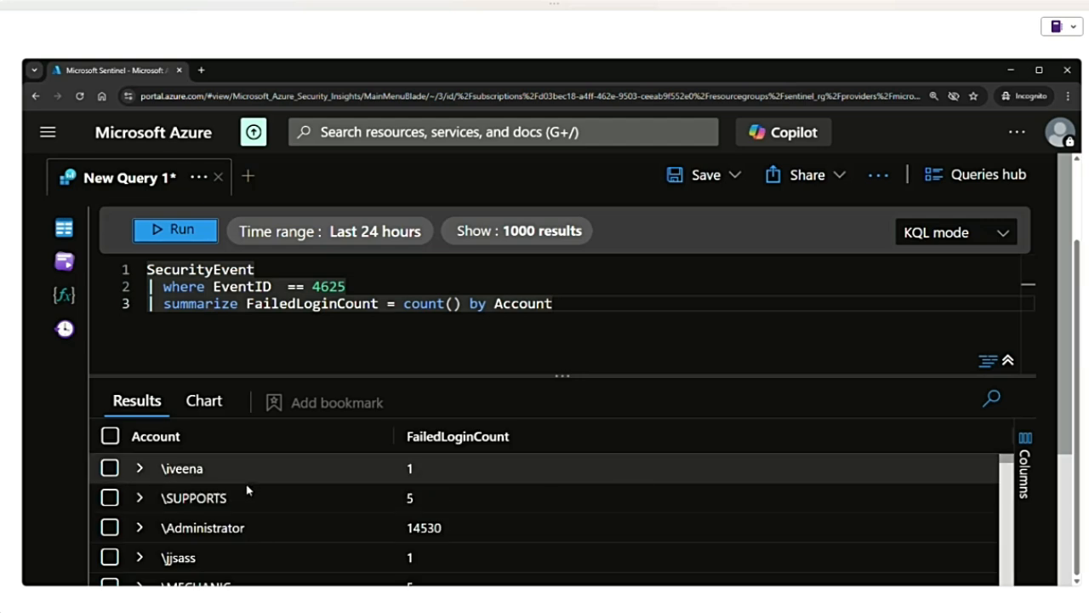
- Look through the failed login counts listed for each account in the results
{"action": "scroll", "coordinate": [248, 492], "scroll_direction": "down", "scroll_amount": 5}
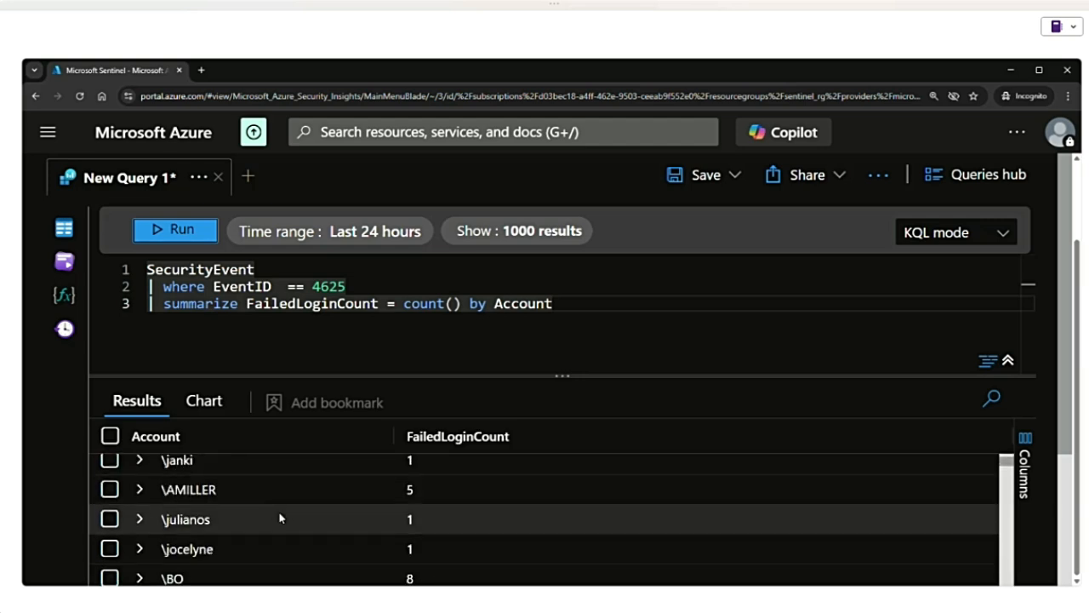
{"action": "scroll", "coordinate": [280, 516], "scroll_direction": "down", "scroll_amount": 3}
{"action": "scroll", "coordinate": [279, 519], "scroll_direction": "down", "scroll_amount": 3}
{"action": "scroll", "coordinate": [279, 523], "scroll_direction": "down", "scroll_amount": 3}
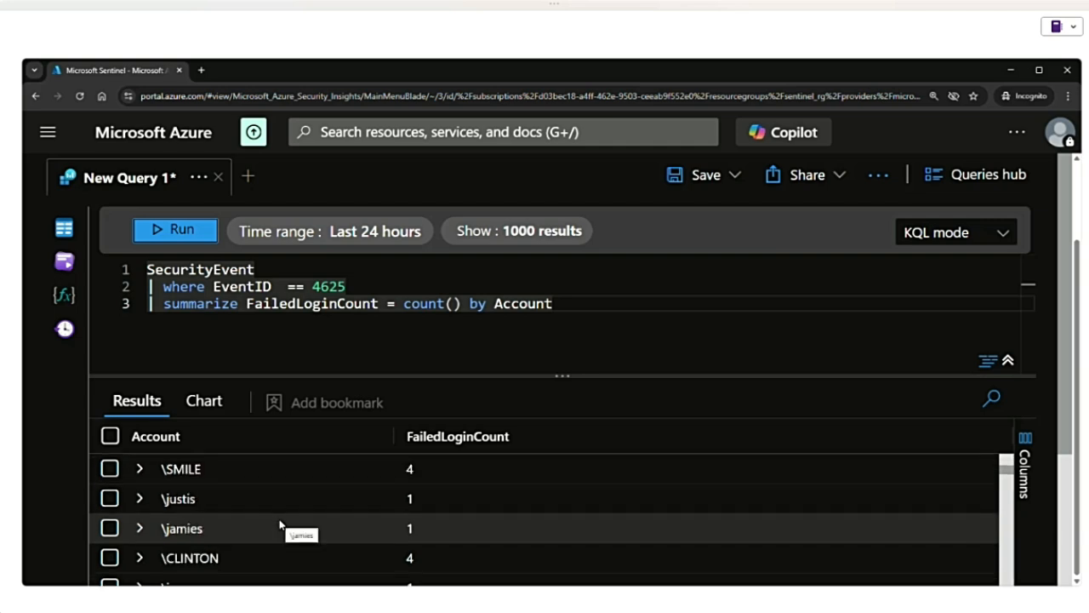
{"action": "scroll", "coordinate": [289, 527], "scroll_direction": "up", "scroll_amount": 3}
{"action": "scroll", "coordinate": [294, 530], "scroll_direction": "down", "scroll_amount": 9}
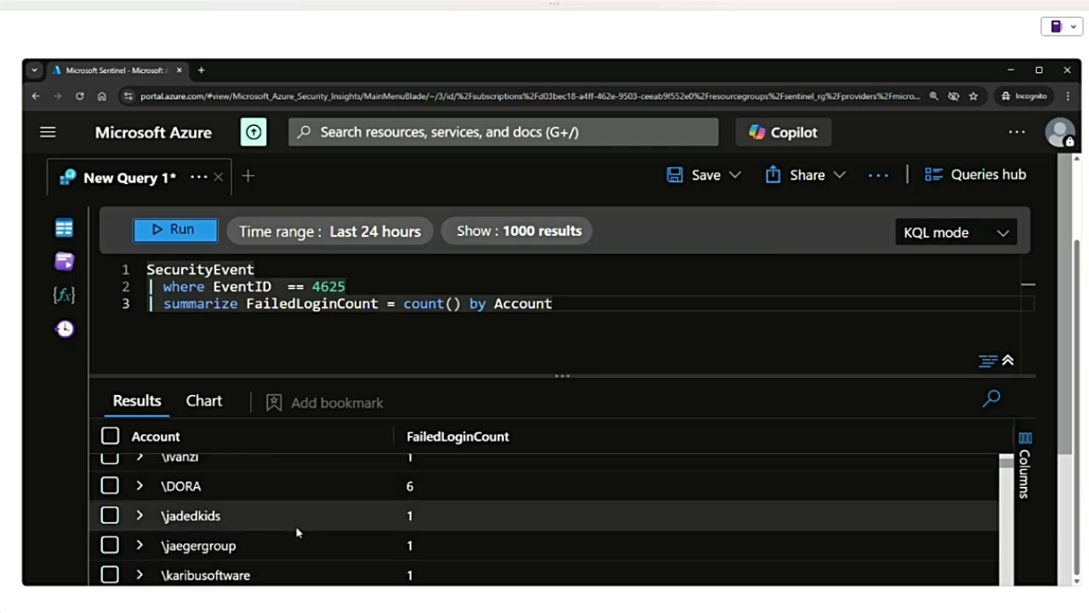
{"action": "scroll", "coordinate": [559, 406], "scroll_direction": "up", "scroll_amount": 3}
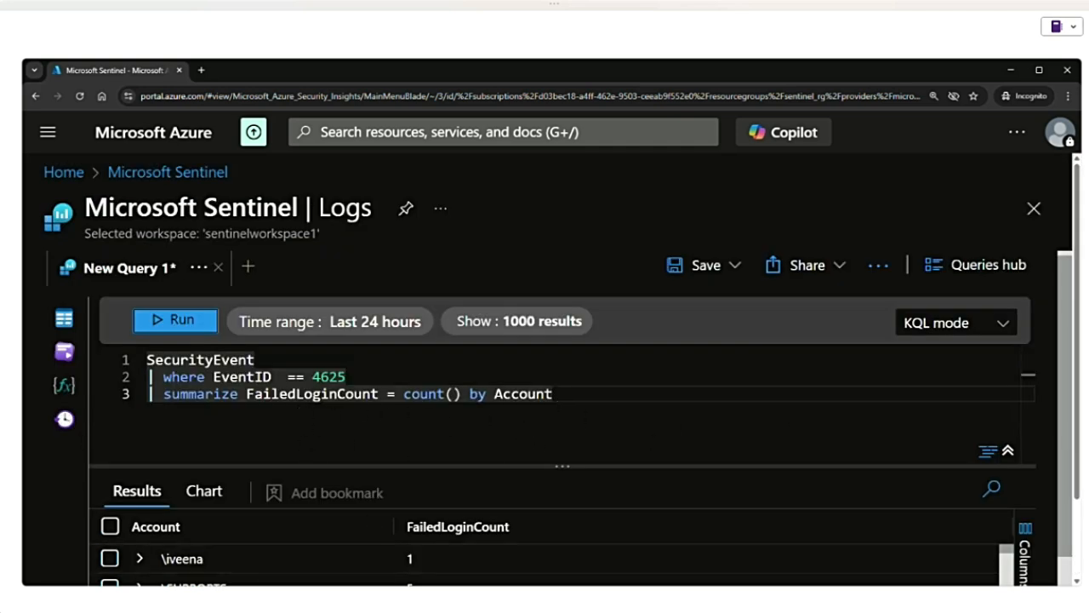
- Change the where filter to EventID == 4624 and replace the summarize expression with a result column named LastLoginTime
{"action": "double_click", "coordinate": [270, 377]}
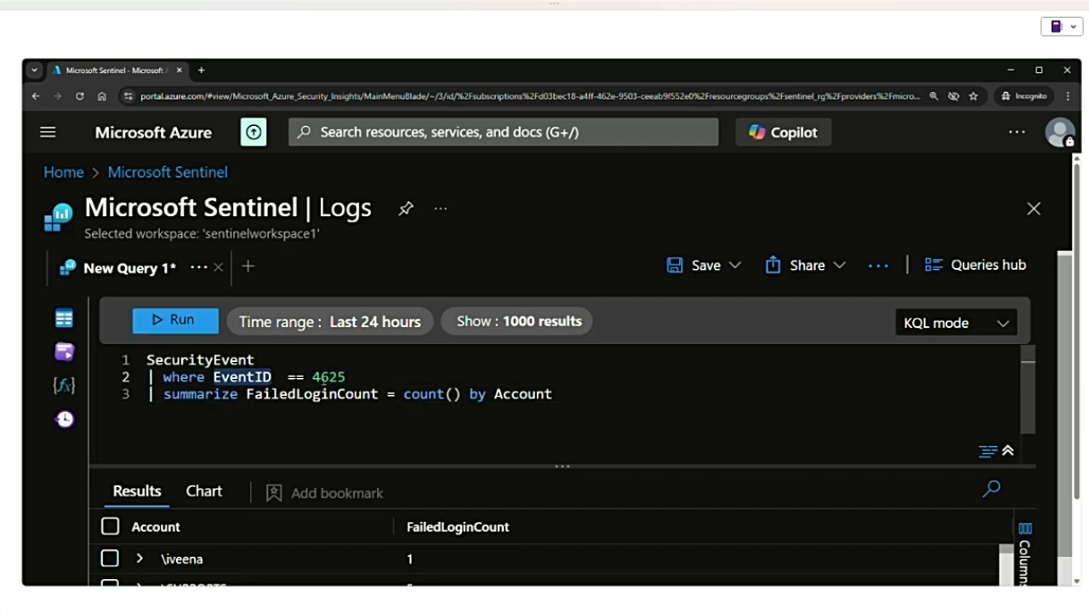
{"action": "left_click", "coordinate": [358, 375]}
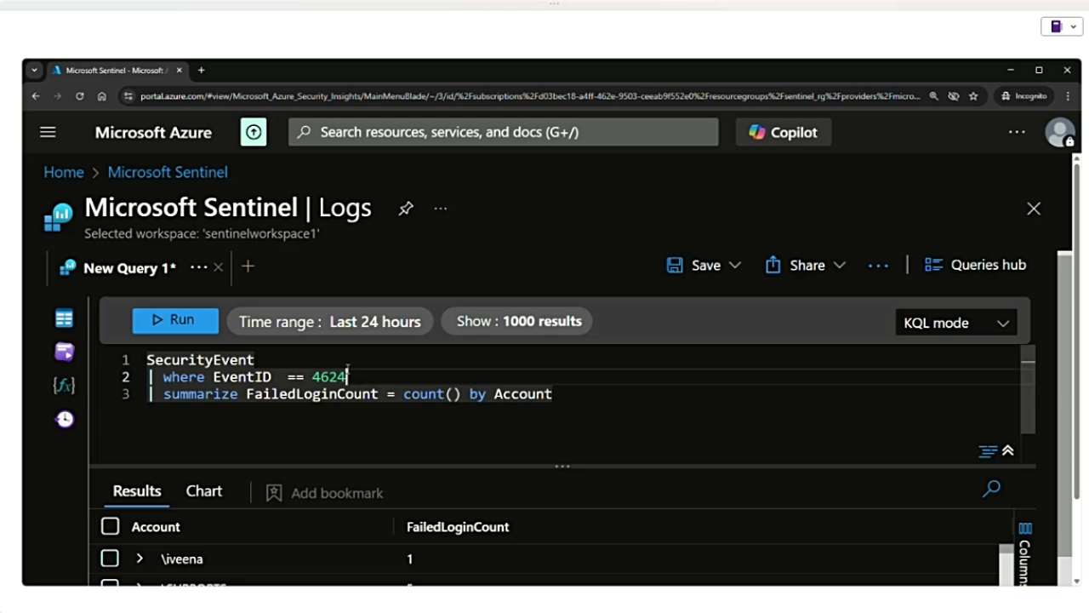
{"action": "left_click_drag", "start_coordinate": [586, 396], "coordinate": [253, 393]}
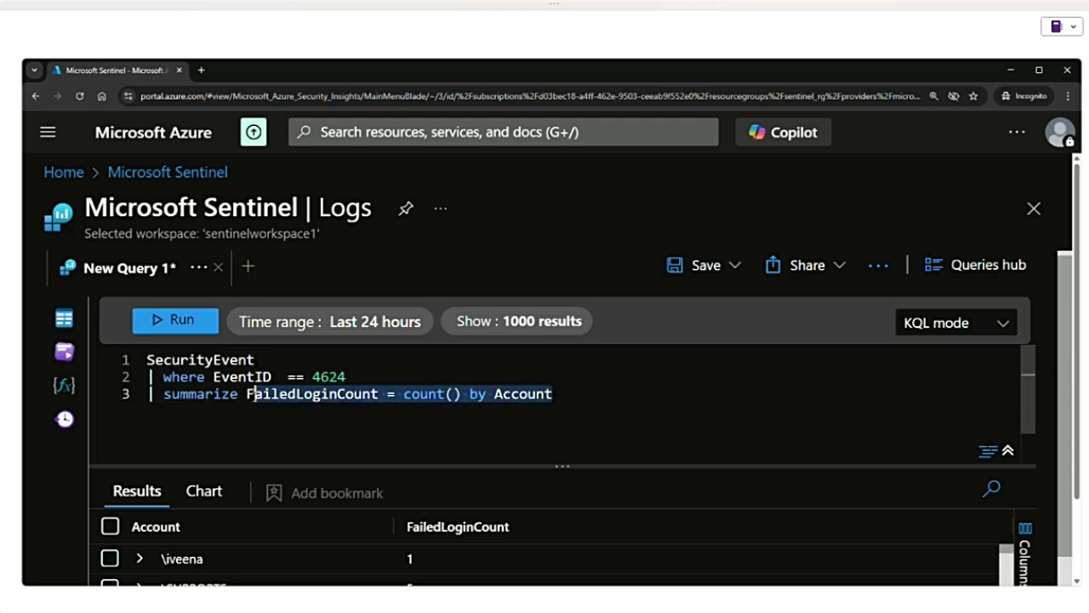
{"action": "type", "text": "L"}
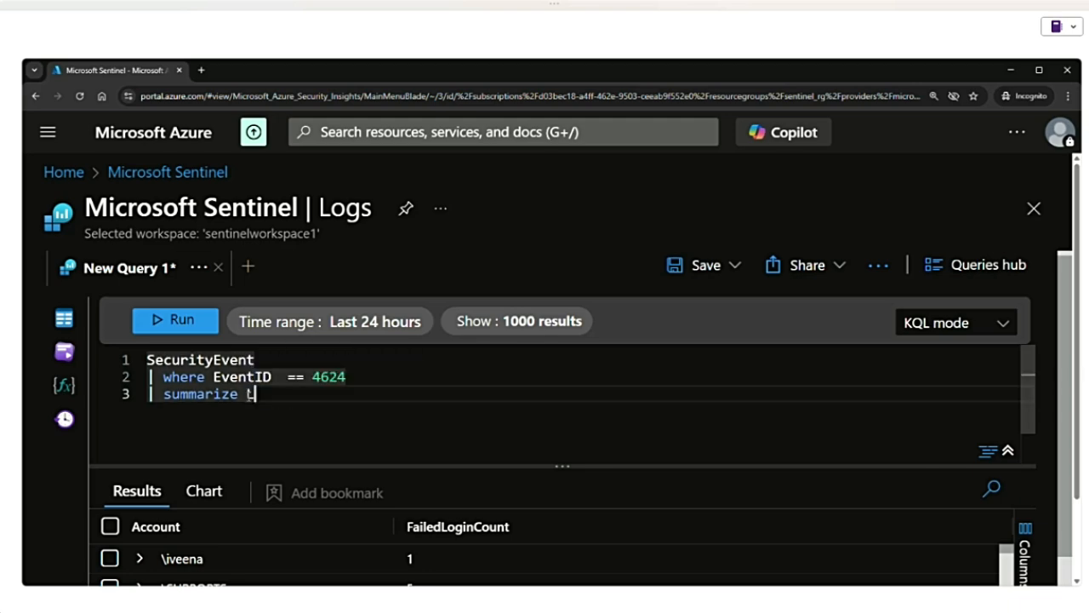
{"action": "type", "text": "astLogin"}
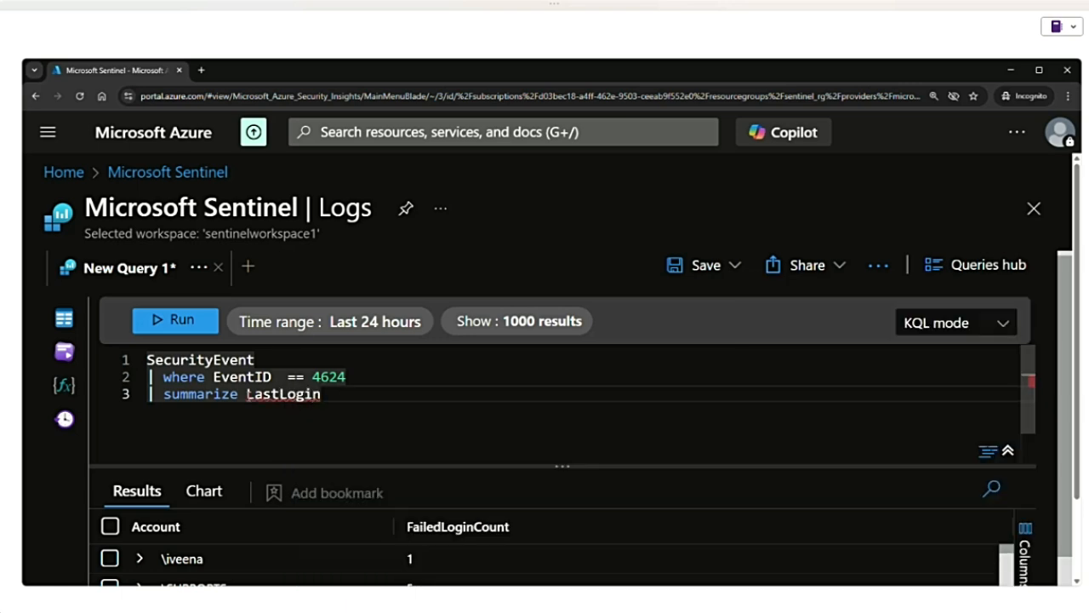
{"action": "type", "text": "Time ="}
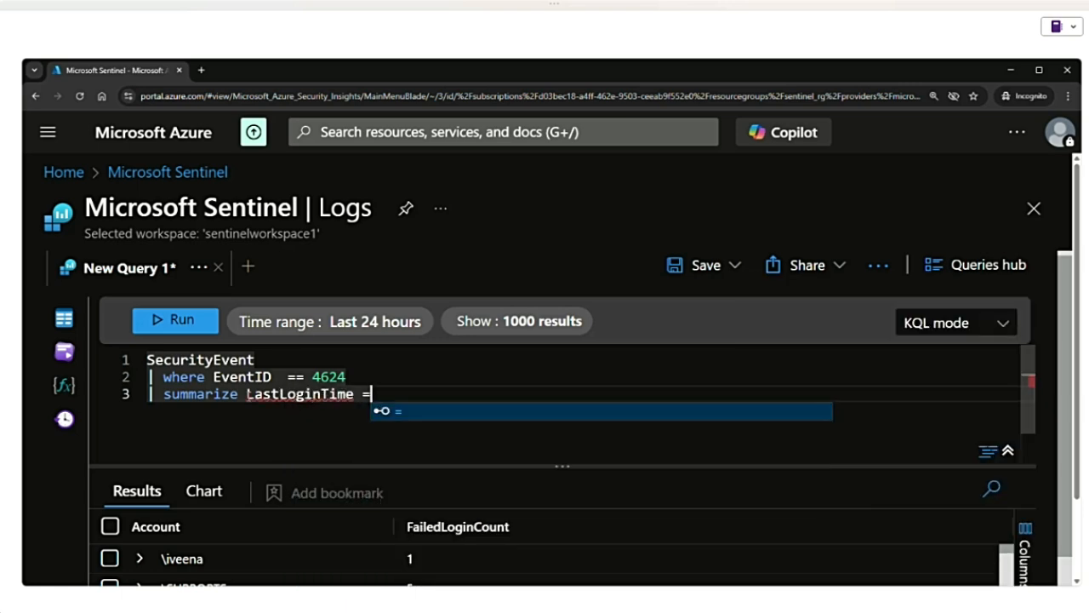
{"action": "type", "text": " max(time"}
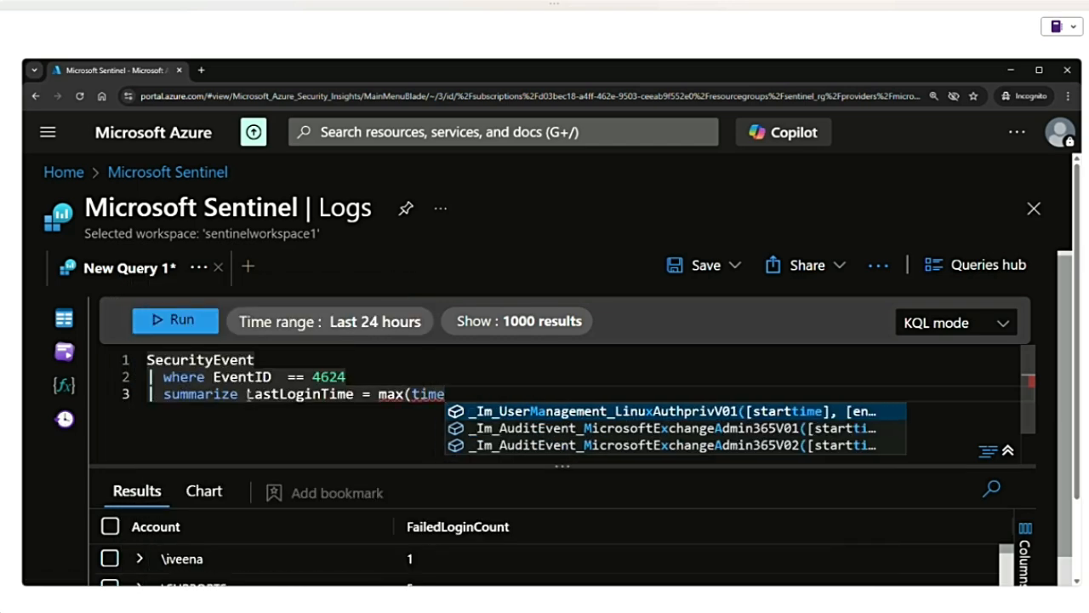
- Complete the summarize clause with "= max(TimeGenerated) by Account", run the query and review the last login result
{"action": "key", "text": "BackSpace"}
{"action": "key", "text": "BackSpace"}
{"action": "key", "text": "BackSpace"}
{"action": "type", "text": "TimeGenerated"}
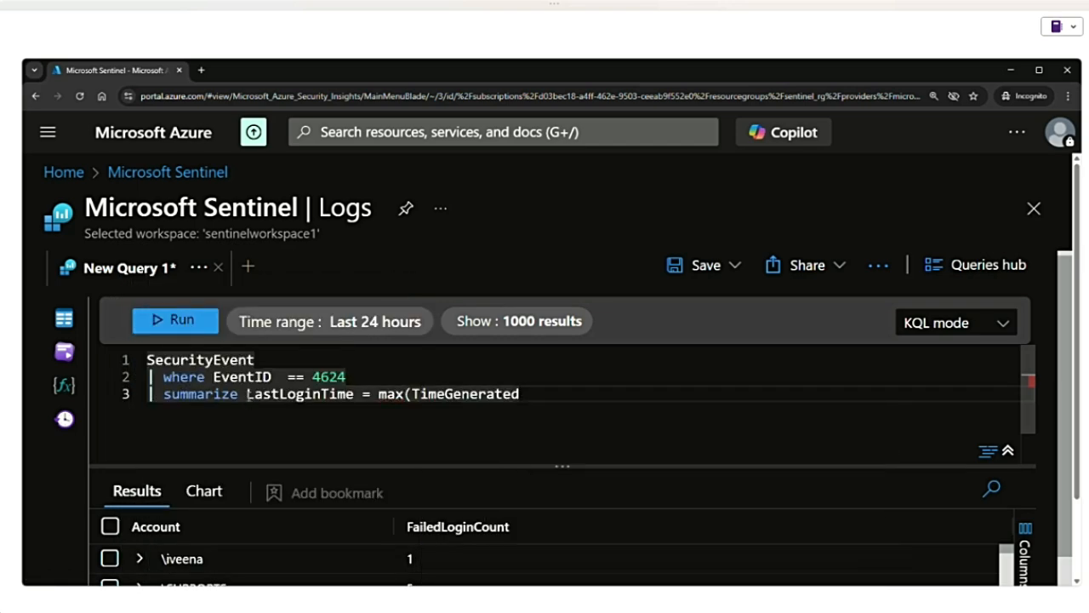
{"action": "type", "text": ") by Account"}
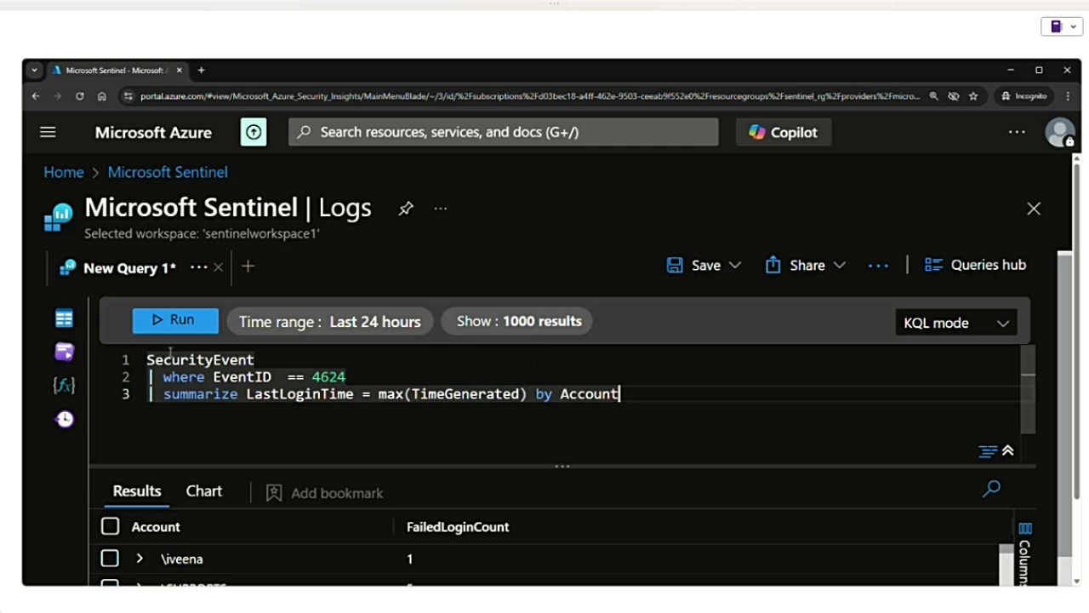
{"action": "key", "text": "shift+Return"}
{"action": "scroll", "coordinate": [195, 442], "scroll_direction": "down", "scroll_amount": 2}
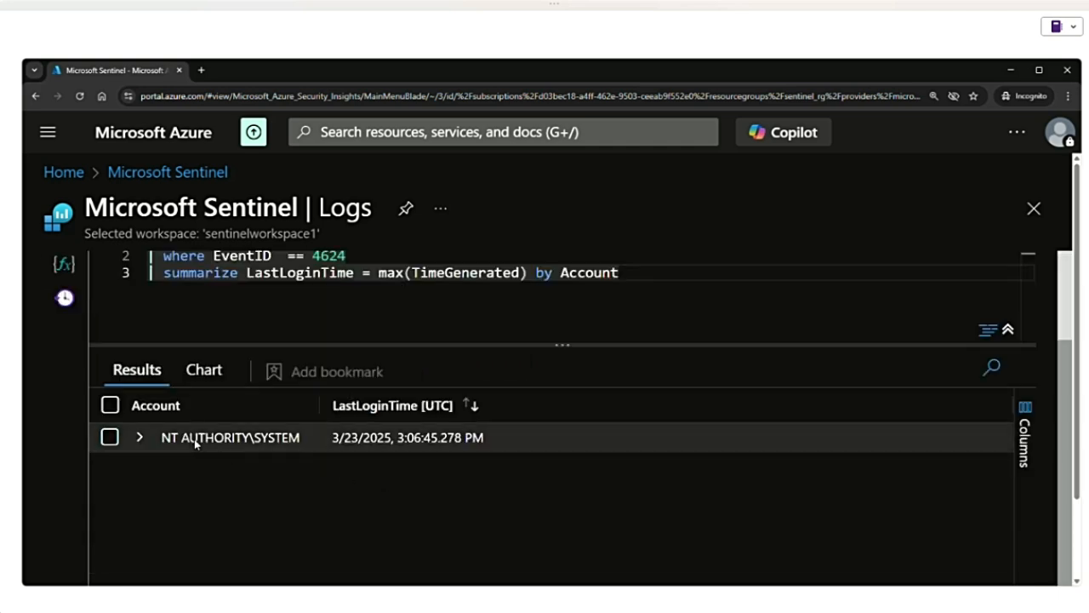
{"action": "left_click_drag", "start_coordinate": [181, 437], "coordinate": [485, 439]}
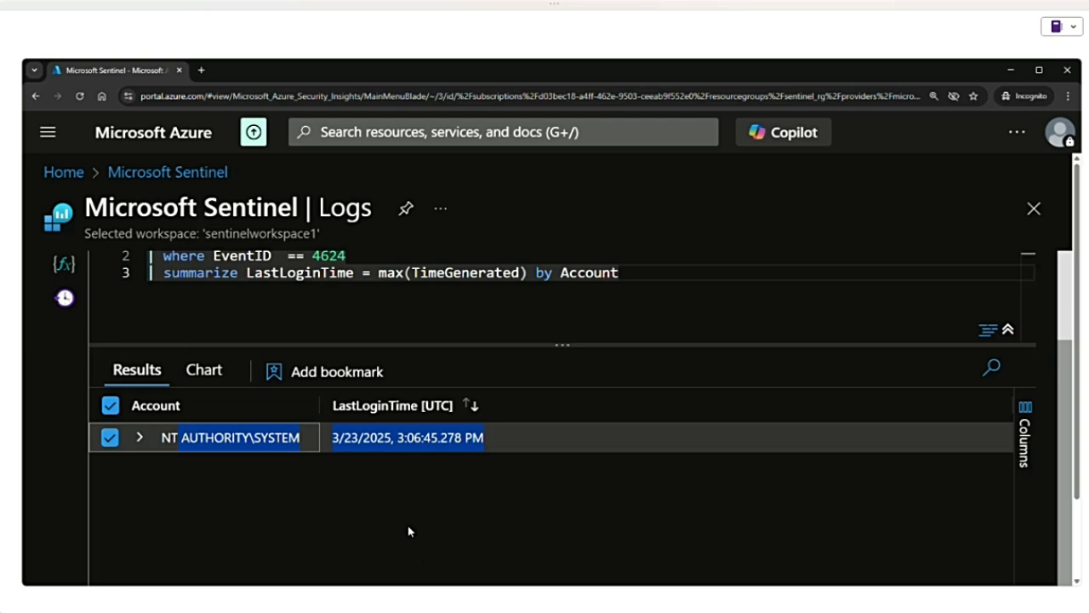
- Delete the where EventID == 4624 line so that summarize directly follows SecurityEvent
{"action": "scroll", "coordinate": [407, 531], "scroll_direction": "up", "scroll_amount": 1}
{"action": "left_click_drag", "start_coordinate": [619, 333], "coordinate": [240, 333]}
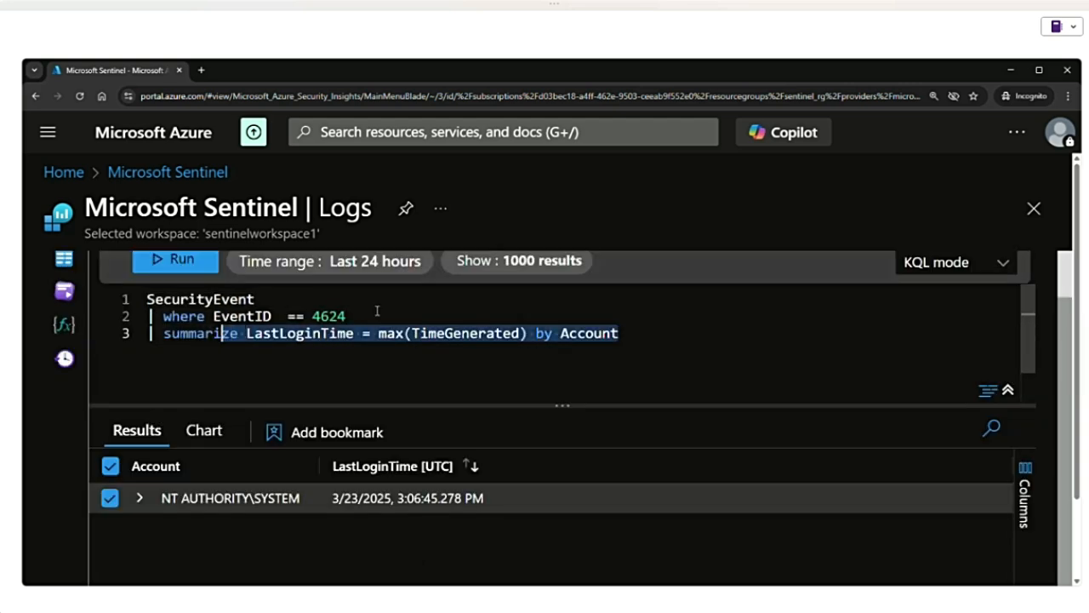
{"action": "left_click_drag", "start_coordinate": [377, 310], "coordinate": [163, 315]}
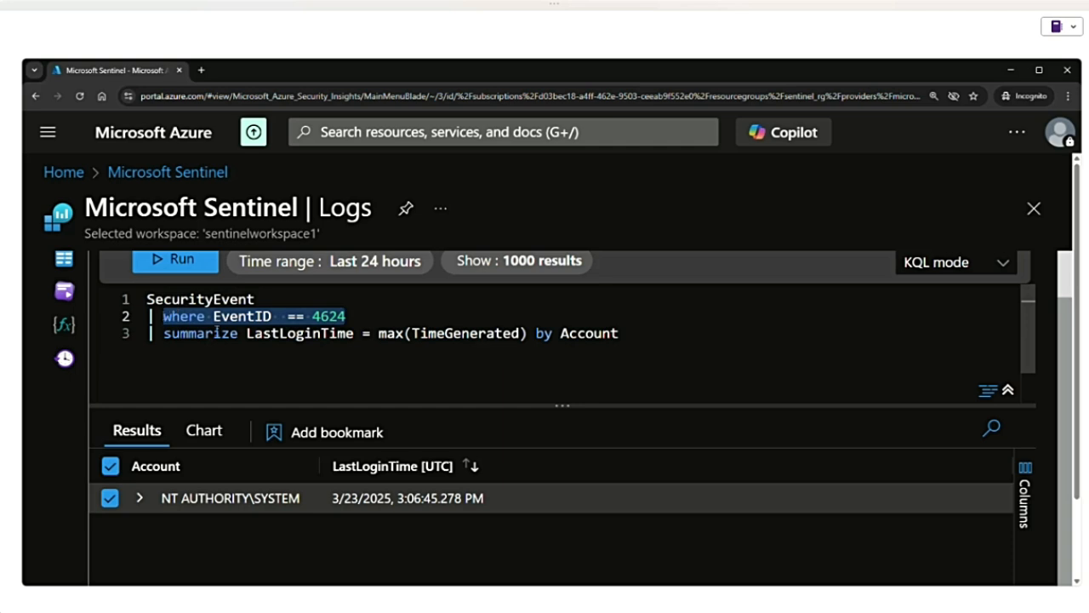
{"action": "key", "text": "BackSpace"}
{"action": "key", "text": "BackSpace"}
{"action": "key", "text": "BackSpace"}
{"action": "key", "text": "BackSpace"}
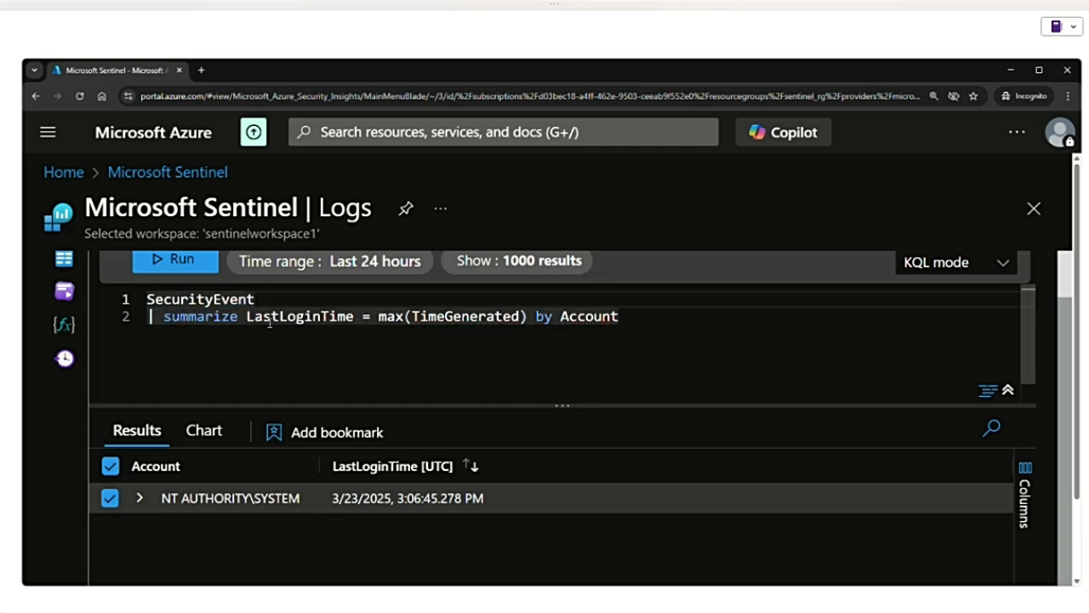
- Replace the last-login summarize expression with "Eventcount = count()"
{"action": "left_click_drag", "start_coordinate": [247, 316], "coordinate": [616, 335]}
{"action": "type", "text": "Eve"}
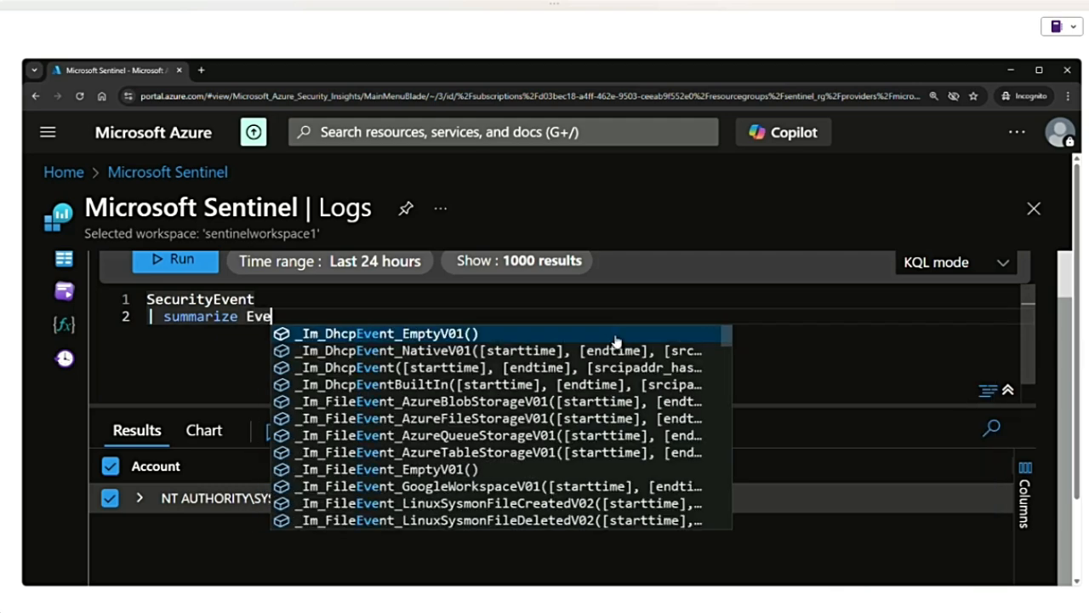
{"action": "type", "text": "ntcount"}
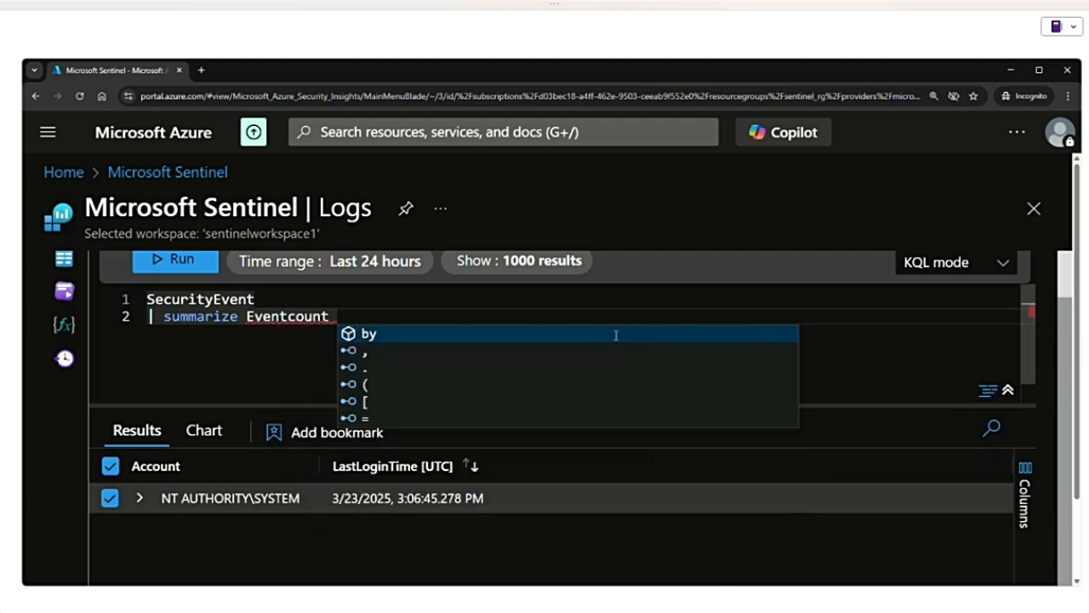
{"action": "key", "text": "Escape"}
{"action": "type", "text": "= cou"}
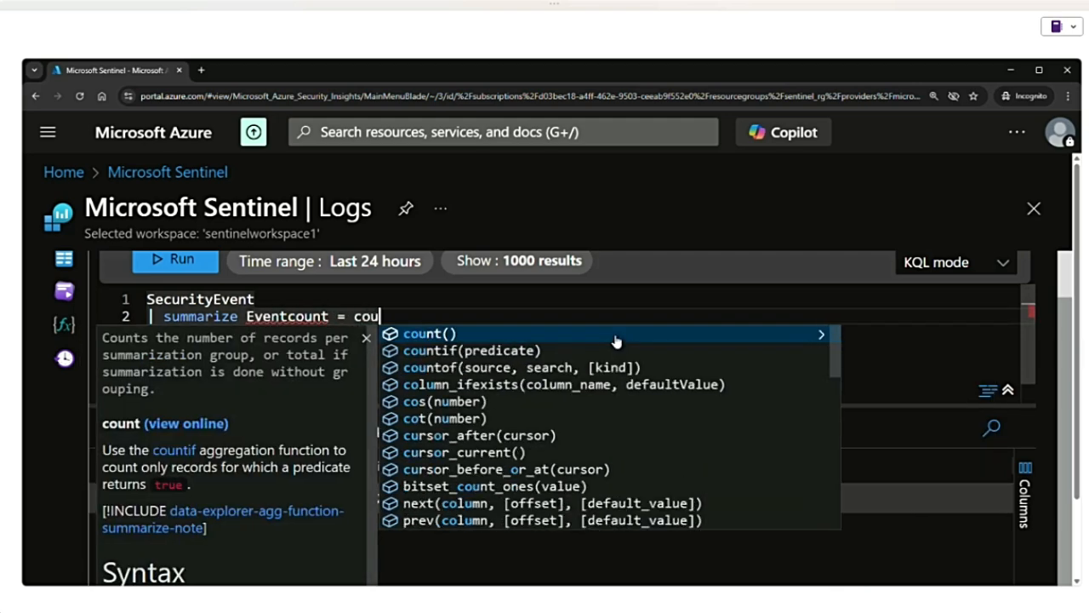
{"action": "type", "text": "nt() by "}
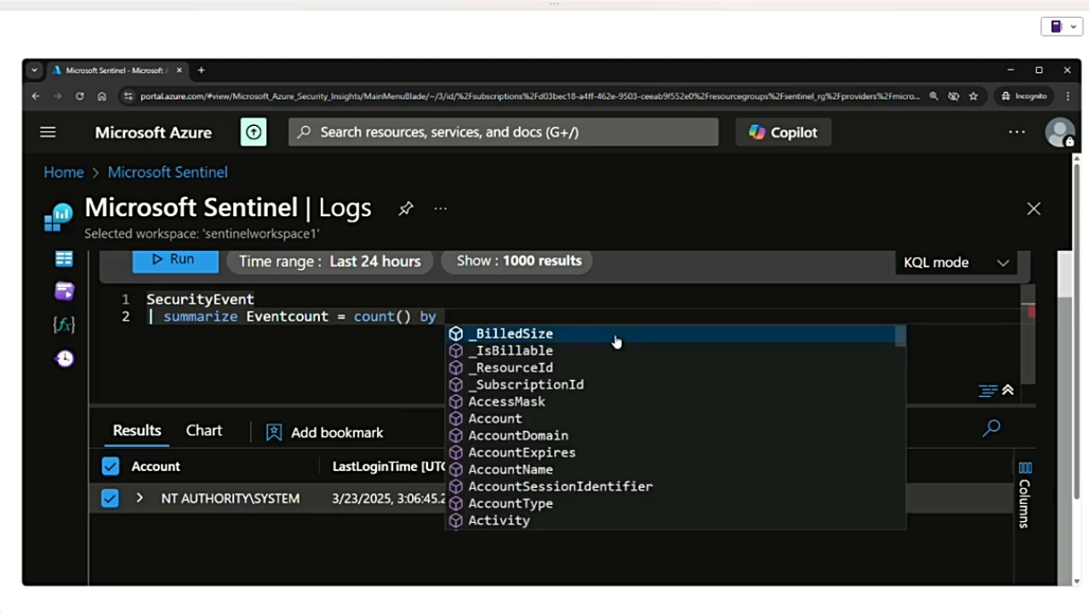
{"action": "type", "text": "Event"}
{"action": "type", "text": "I"}
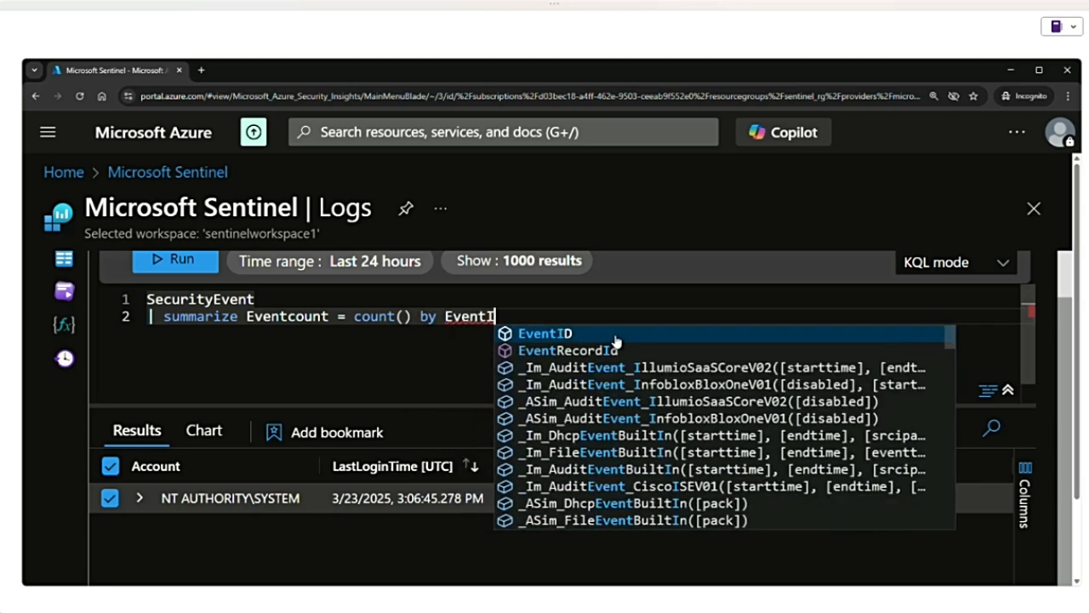
{"action": "type", "text": "D, Account"}
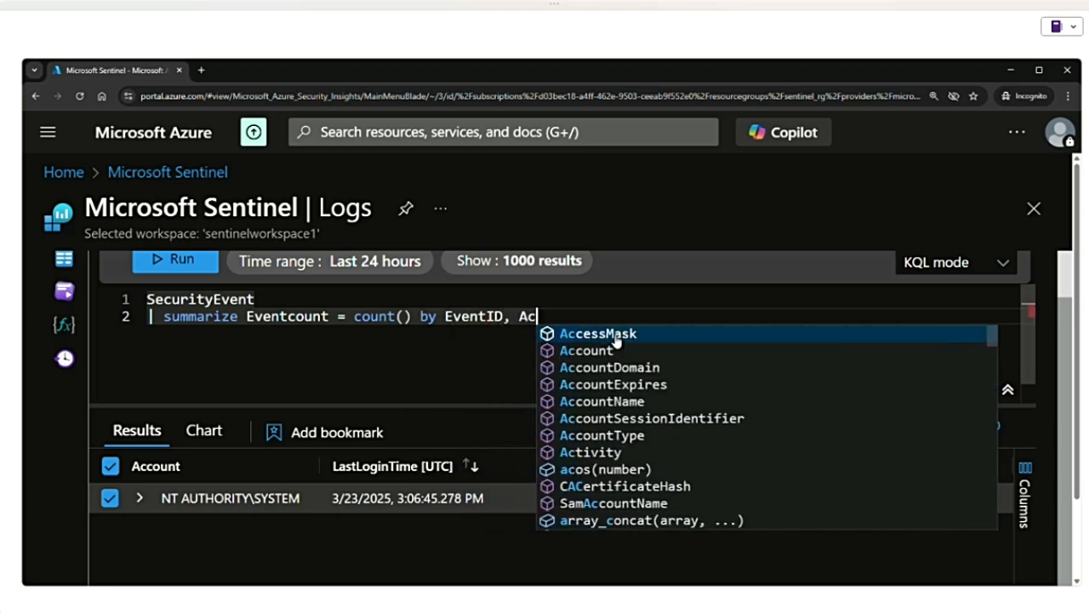
- Group the event count by EventID, Account, run the query and view the results
{"action": "left_click", "coordinate": [165, 270]}
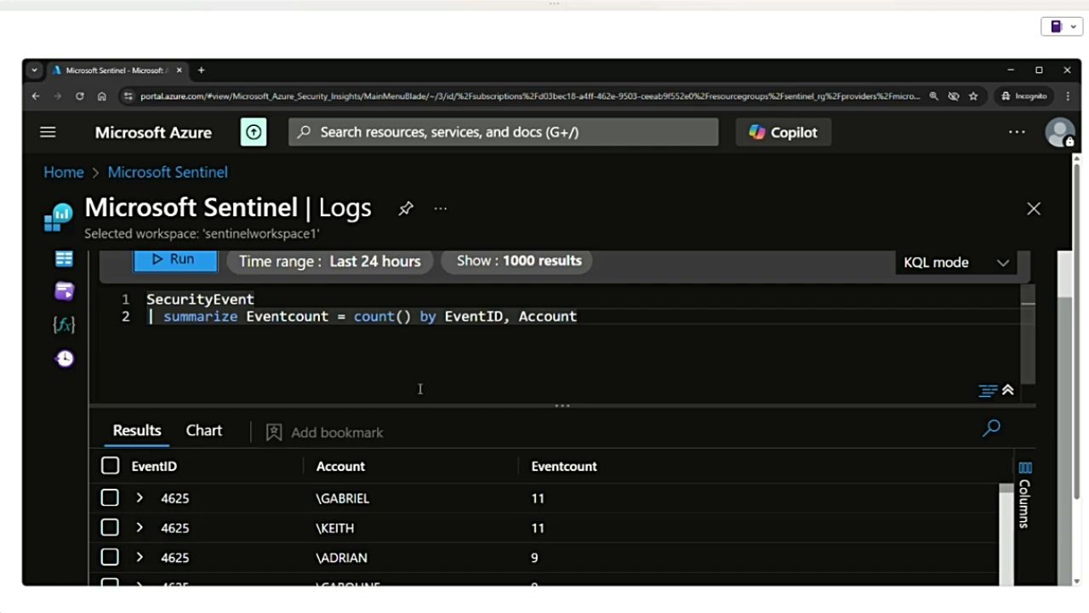
{"action": "scroll", "coordinate": [419, 388], "scroll_direction": "down", "scroll_amount": 2}
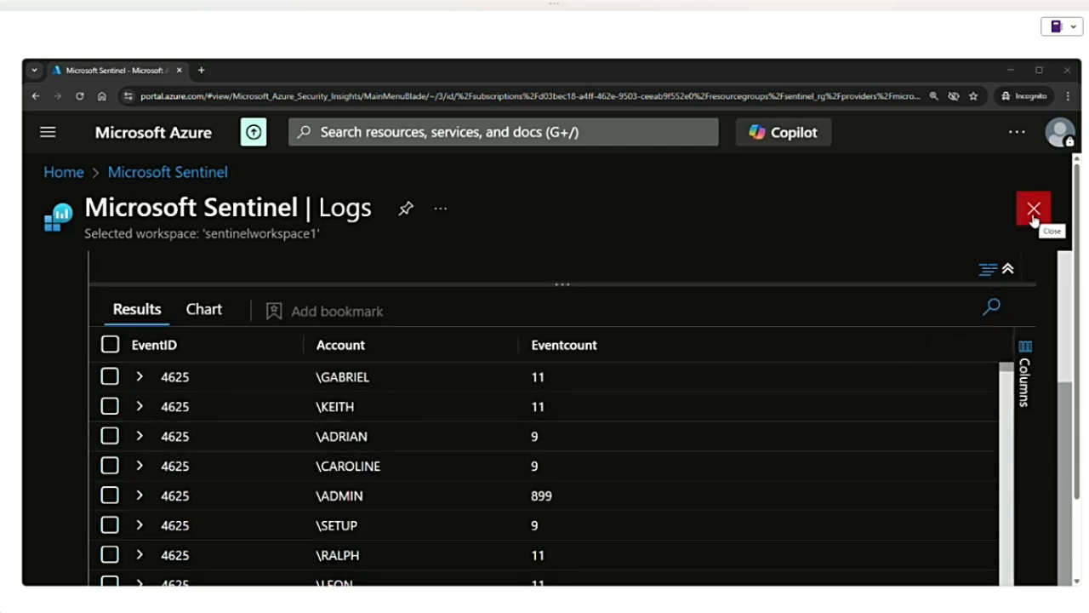
- Leave the Logs page and open the Hunting page of SentinelWorkspace1
{"action": "left_click", "coordinate": [187, 176]}
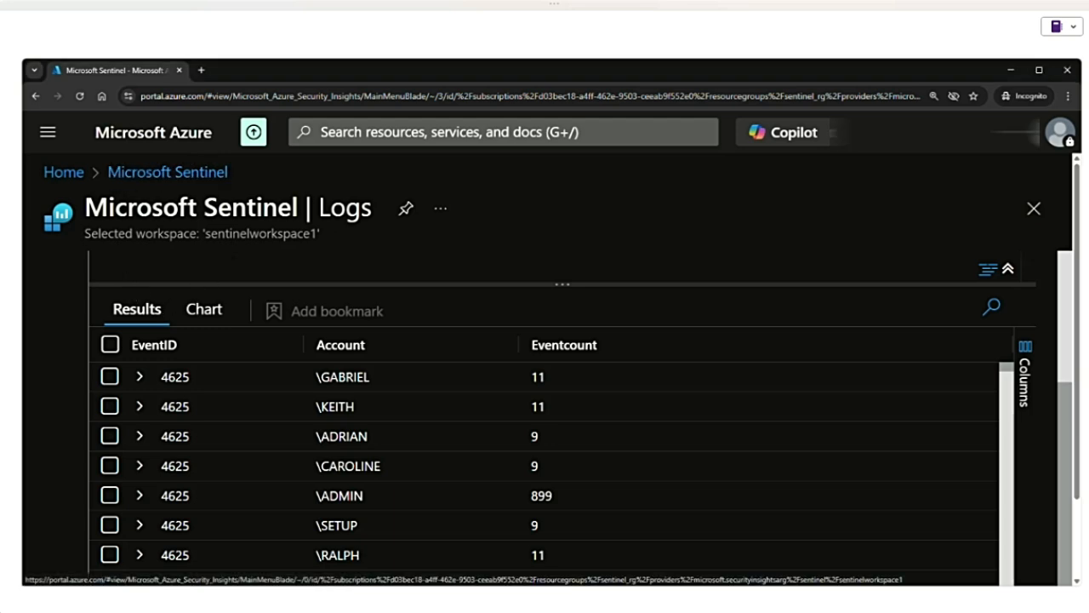
{"action": "left_click", "coordinate": [1032, 213]}
{"action": "key", "text": "Return"}
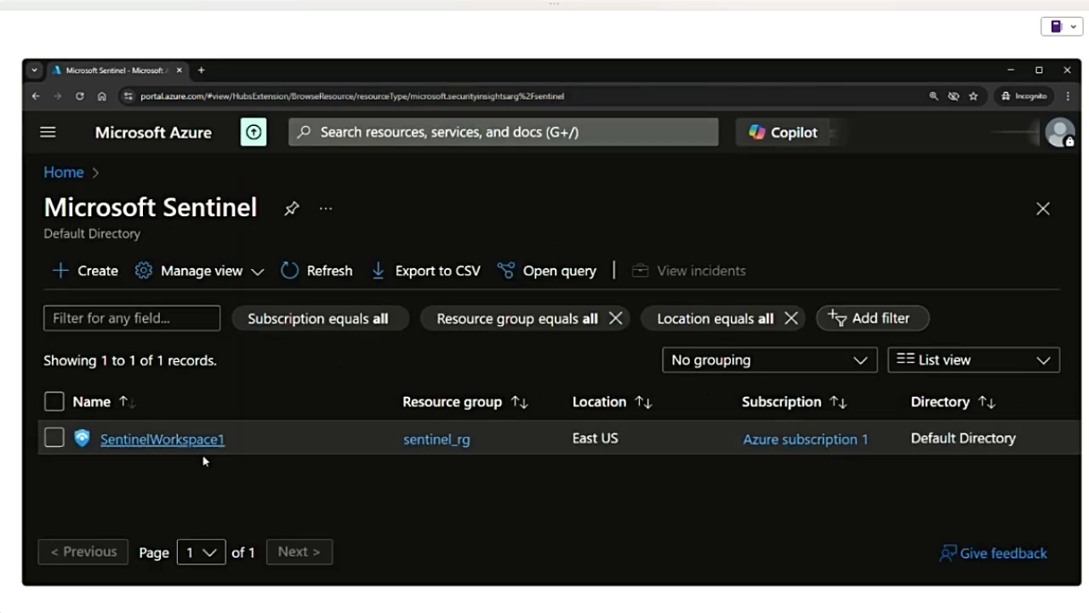
{"action": "left_click", "coordinate": [178, 443]}
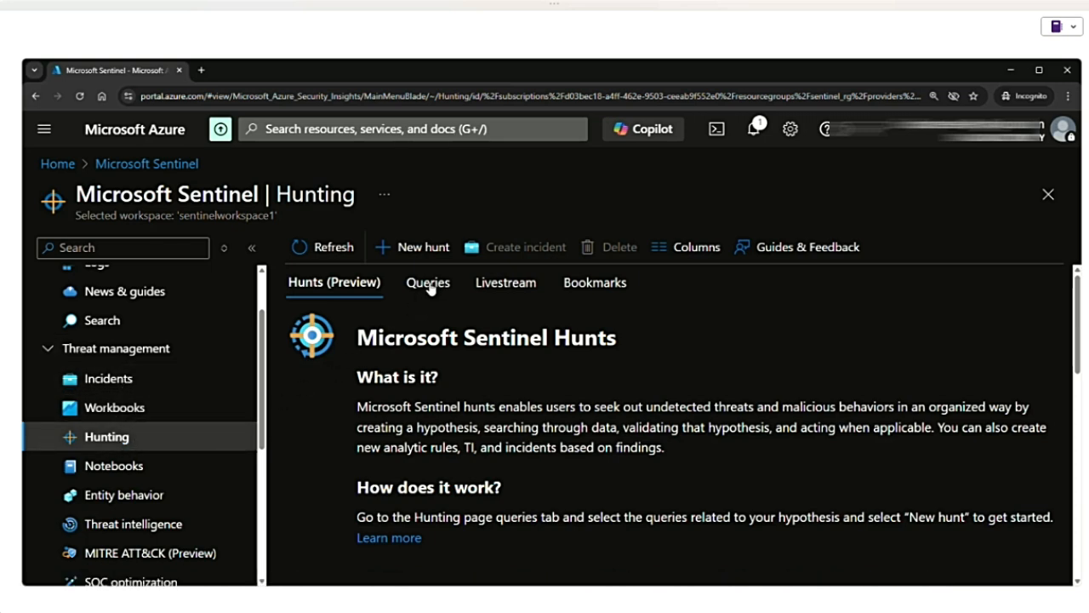
- Examine the new hunt form, including its name, description, status and hypothesis options, and close it without creating a hunt
{"action": "left_click", "coordinate": [387, 249]}
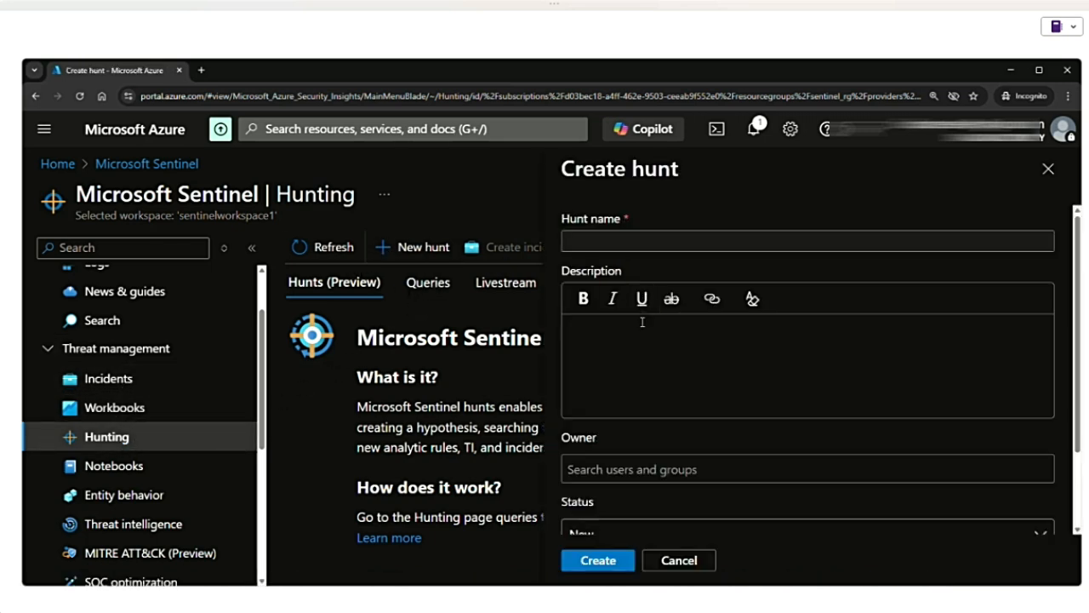
{"action": "left_click", "coordinate": [603, 244]}
{"action": "left_click", "coordinate": [583, 335]}
{"action": "scroll", "coordinate": [630, 472], "scroll_direction": "down", "scroll_amount": 3}
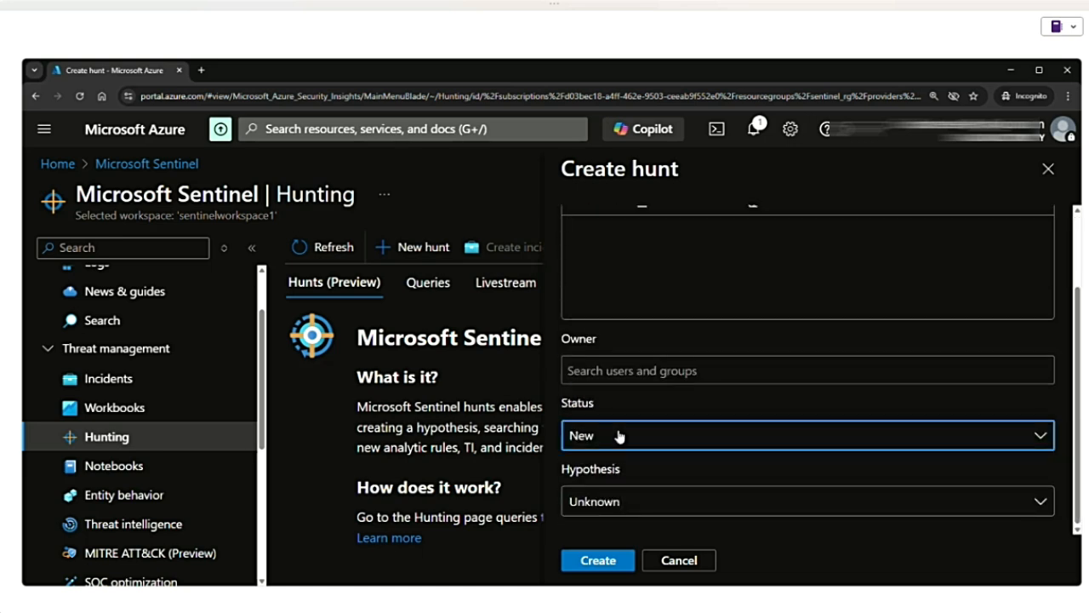
{"action": "left_click", "coordinate": [627, 438]}
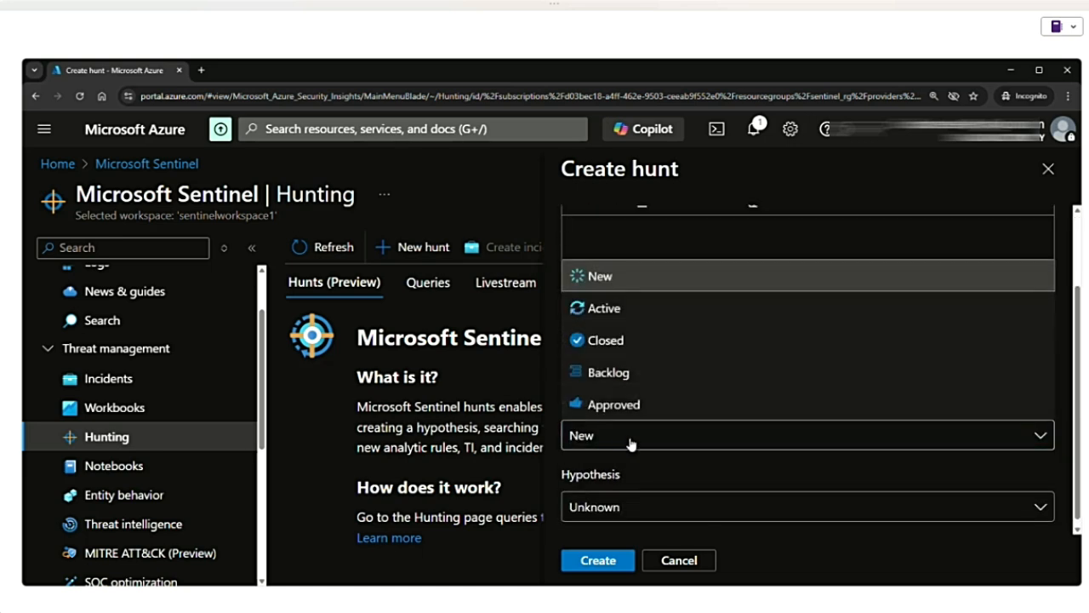
{"action": "left_click", "coordinate": [646, 513]}
{"action": "left_click", "coordinate": [663, 511]}
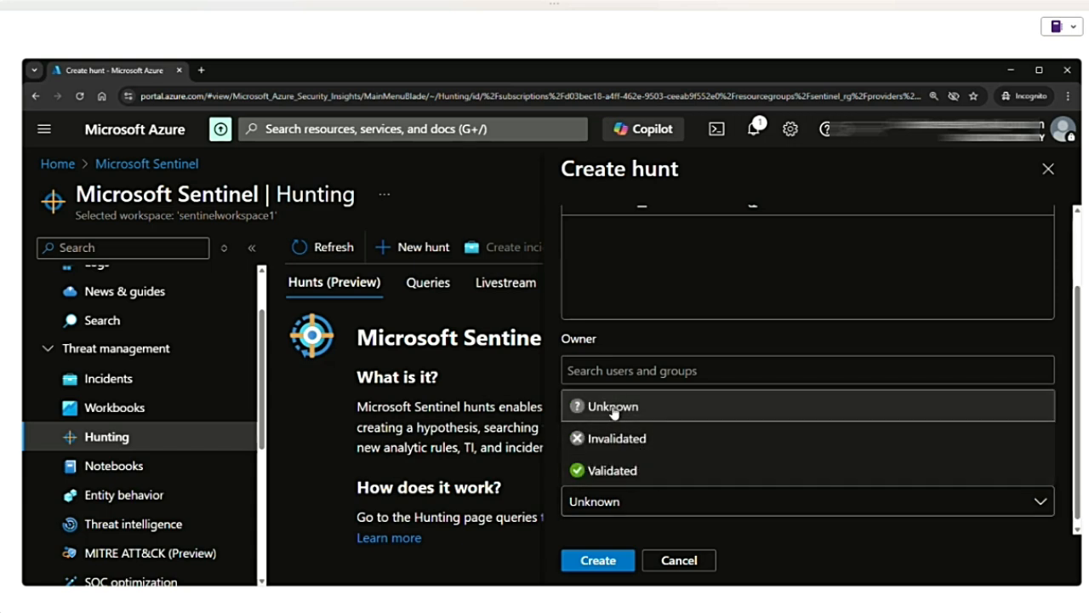
{"action": "left_click", "coordinate": [800, 545]}
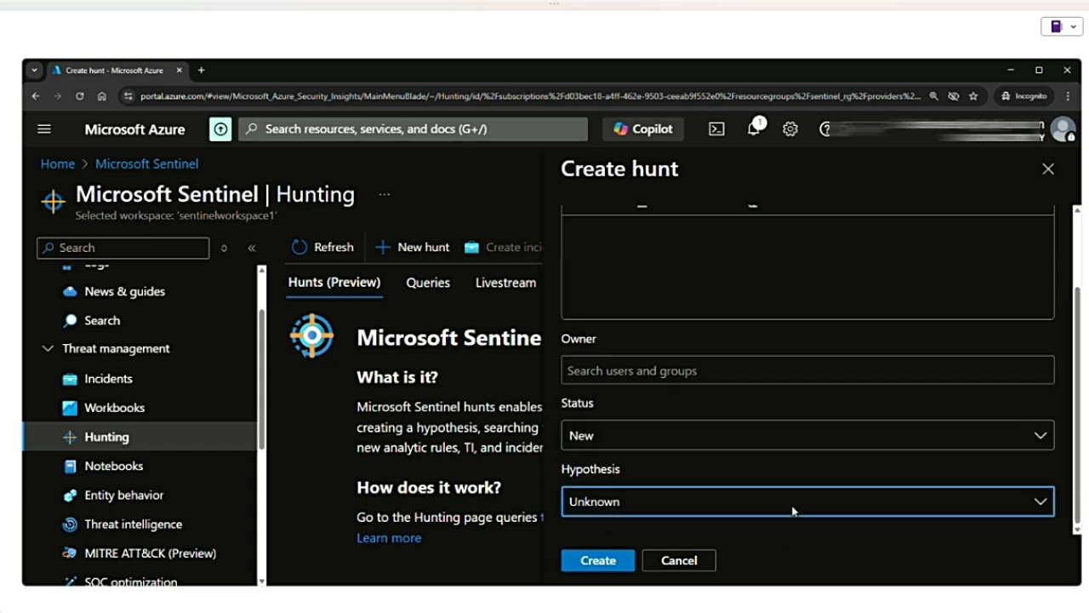
{"action": "left_click", "coordinate": [1048, 170]}
- Open the list of hunting queries and browse through the available queries
{"action": "left_click", "coordinate": [435, 286]}
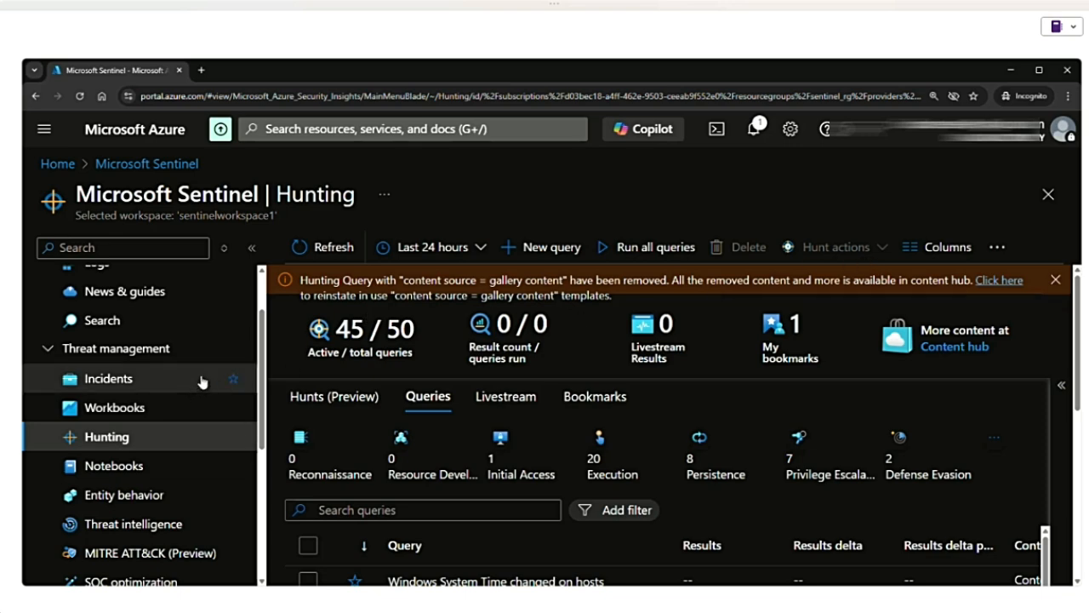
{"action": "scroll", "coordinate": [602, 418], "scroll_direction": "down", "scroll_amount": 5}
{"action": "scroll", "coordinate": [595, 453], "scroll_direction": "down", "scroll_amount": 3}
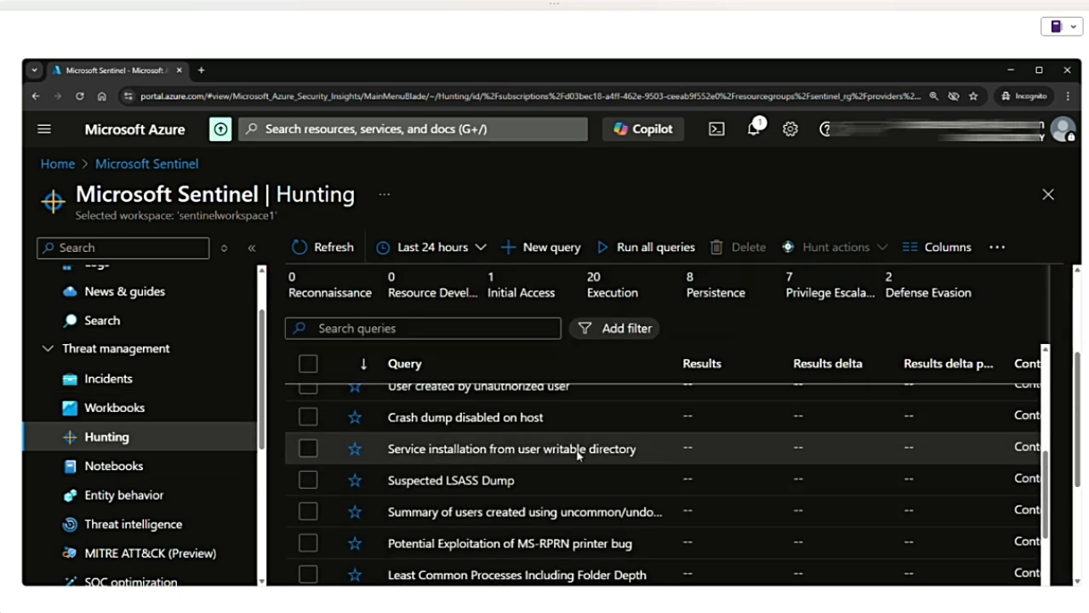
{"action": "scroll", "coordinate": [547, 460], "scroll_direction": "up", "scroll_amount": 1}
{"action": "scroll", "coordinate": [547, 460], "scroll_direction": "up", "scroll_amount": 5}
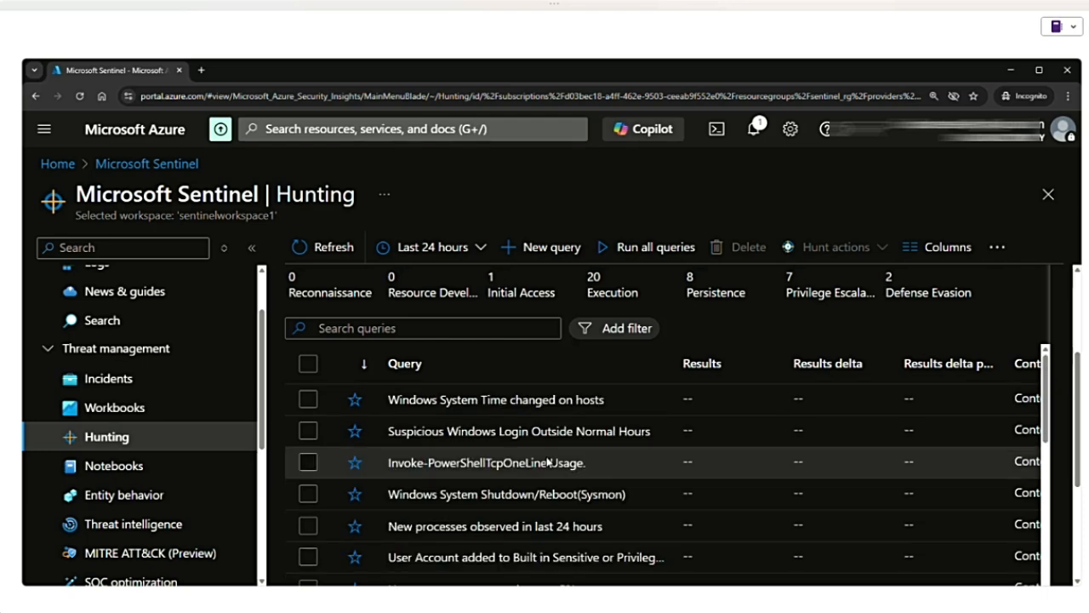
- Expand the Content management section in the Sentinel workspace navigation
{"action": "scroll", "coordinate": [168, 360], "scroll_direction": "up", "scroll_amount": 1}
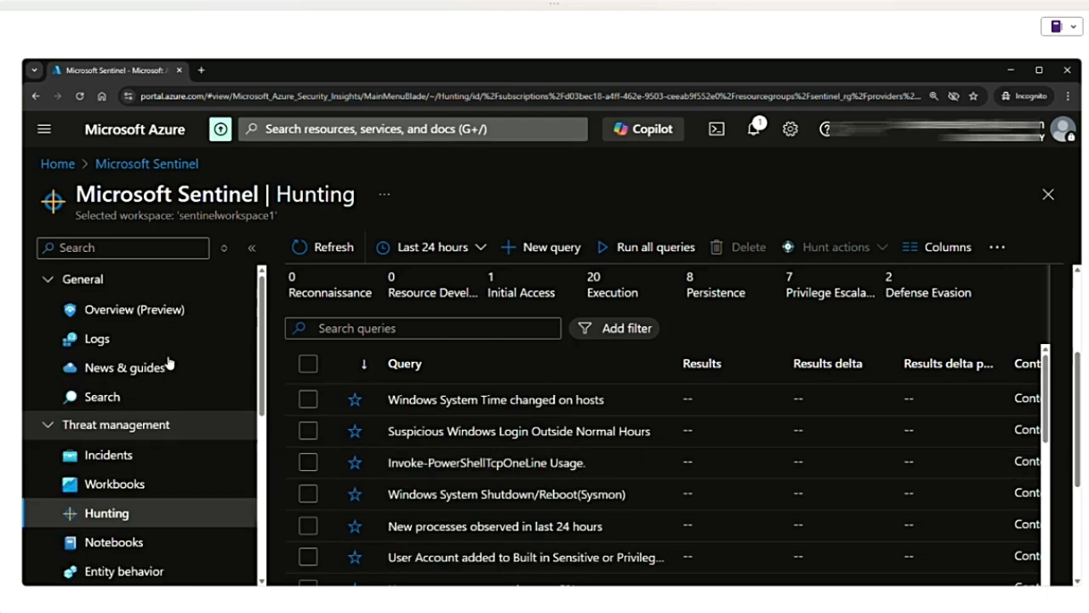
{"action": "scroll", "coordinate": [162, 438], "scroll_direction": "down", "scroll_amount": 2}
{"action": "scroll", "coordinate": [157, 447], "scroll_direction": "down", "scroll_amount": 1}
{"action": "left_click", "coordinate": [119, 444]}
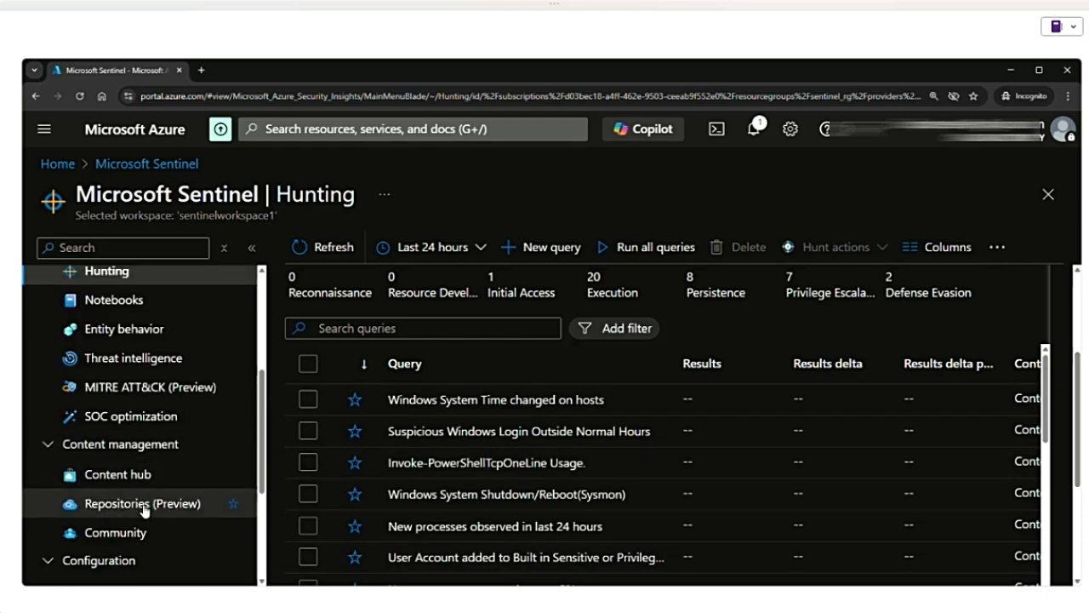
- Open the workspace's Content hub and filter the content type to Hunting query only
{"action": "left_click", "coordinate": [136, 476]}
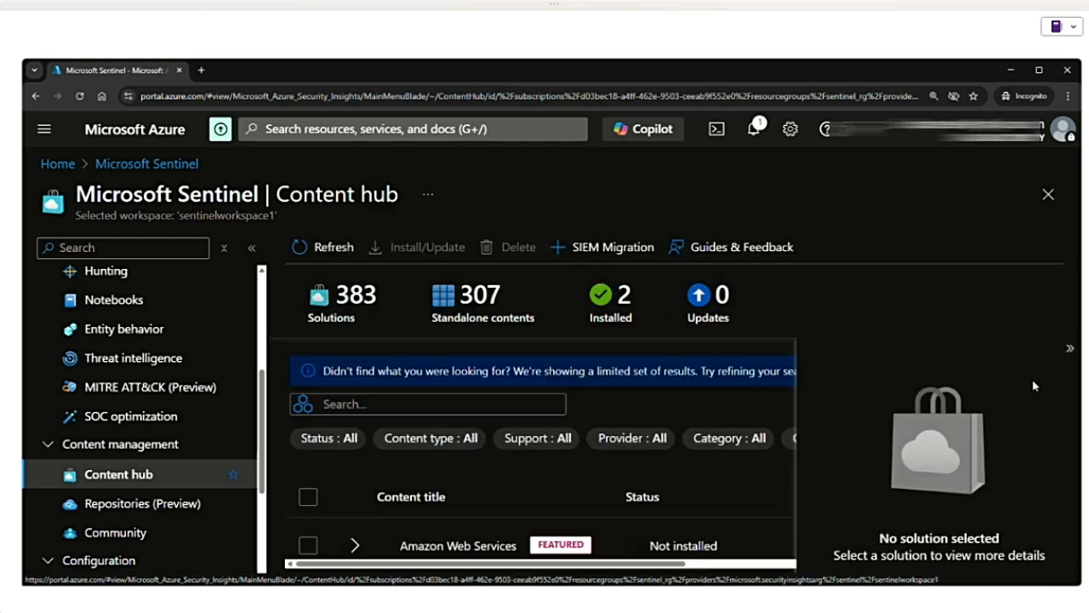
{"action": "left_click", "coordinate": [431, 437]}
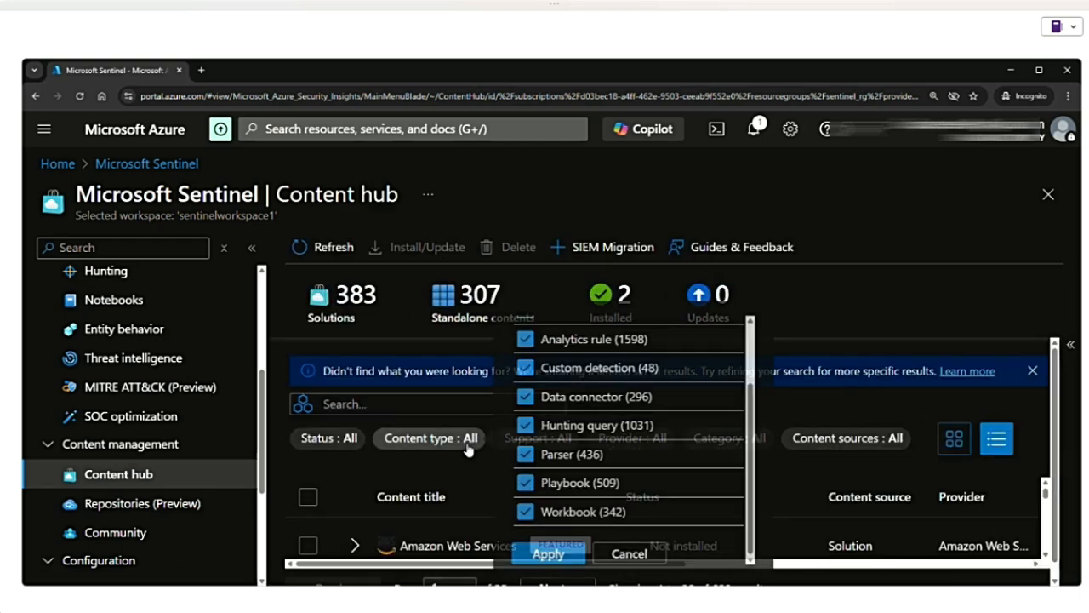
{"action": "scroll", "coordinate": [530, 377], "scroll_direction": "up", "scroll_amount": 2}
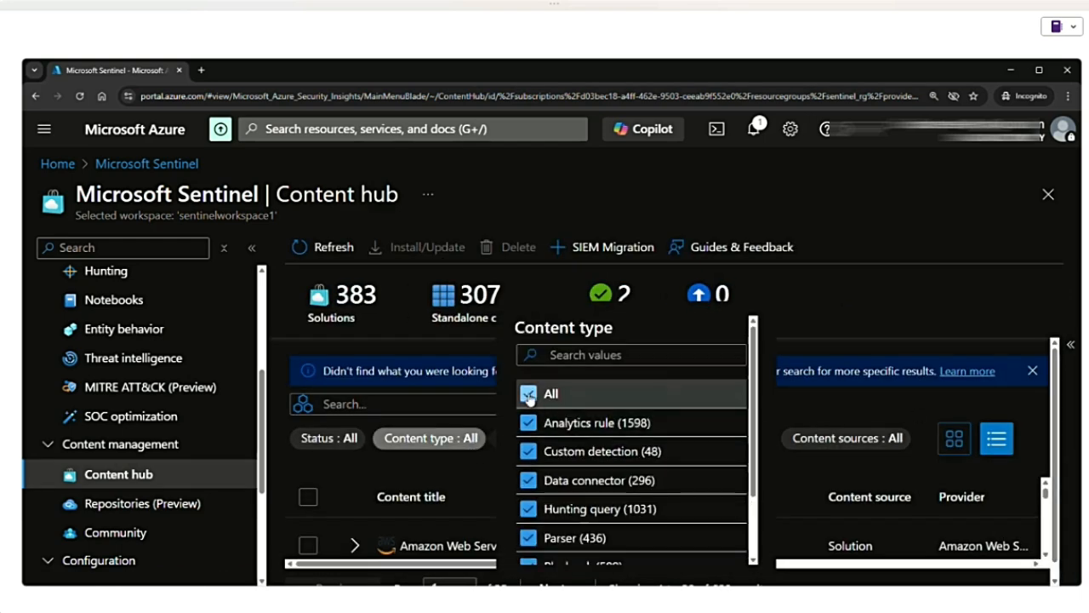
{"action": "left_click", "coordinate": [529, 392]}
{"action": "scroll", "coordinate": [562, 451], "scroll_direction": "down", "scroll_amount": 2}
{"action": "left_click", "coordinate": [529, 426]}
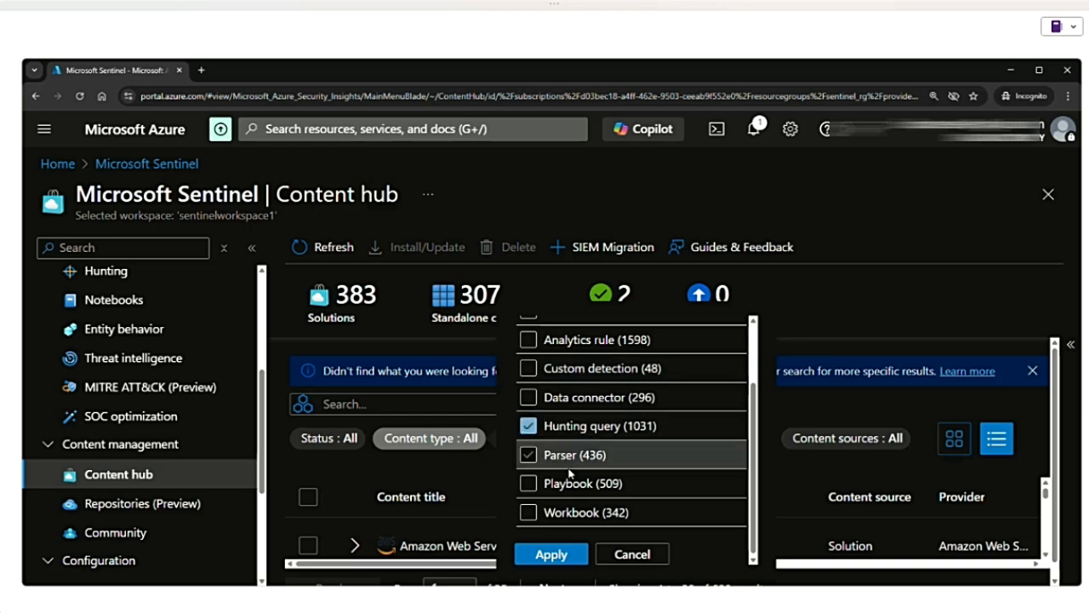
{"action": "left_click", "coordinate": [550, 554]}
- Filter the Content hub list by status so that only Installed content is included
{"action": "scroll", "coordinate": [634, 438], "scroll_direction": "down", "scroll_amount": 1}
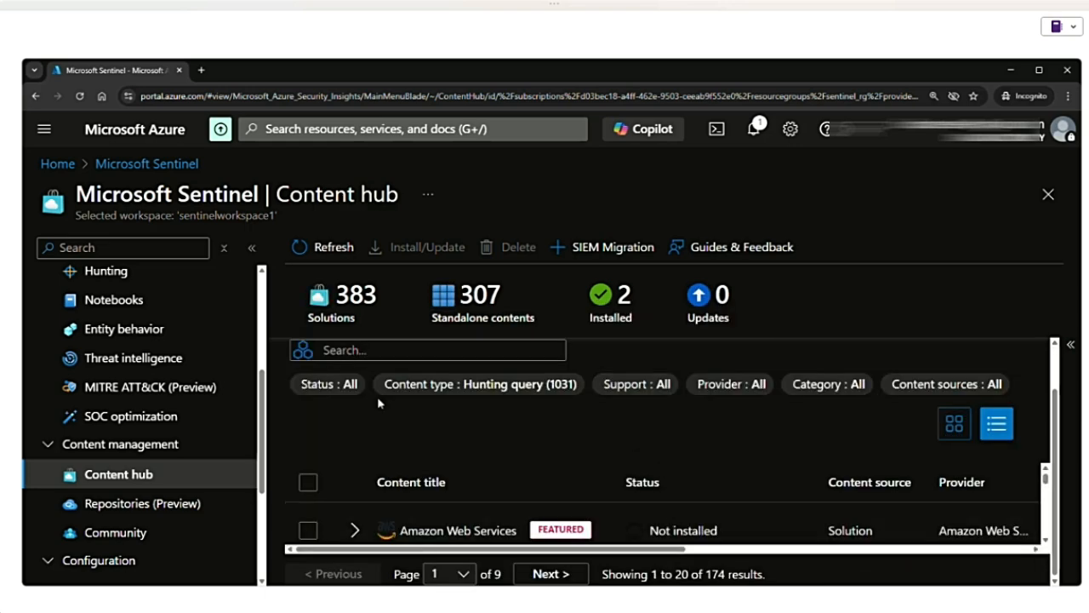
{"action": "left_click", "coordinate": [331, 384]}
{"action": "scroll", "coordinate": [436, 355], "scroll_direction": "up", "scroll_amount": 1}
{"action": "left_click", "coordinate": [408, 321]}
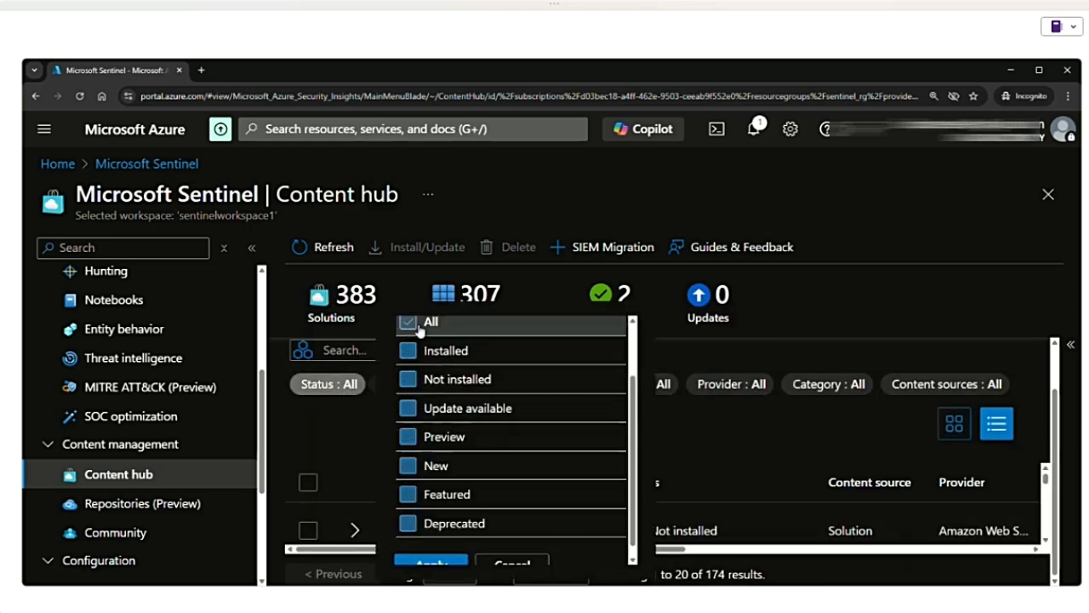
{"action": "left_click", "coordinate": [408, 350]}
{"action": "left_click", "coordinate": [449, 565]}
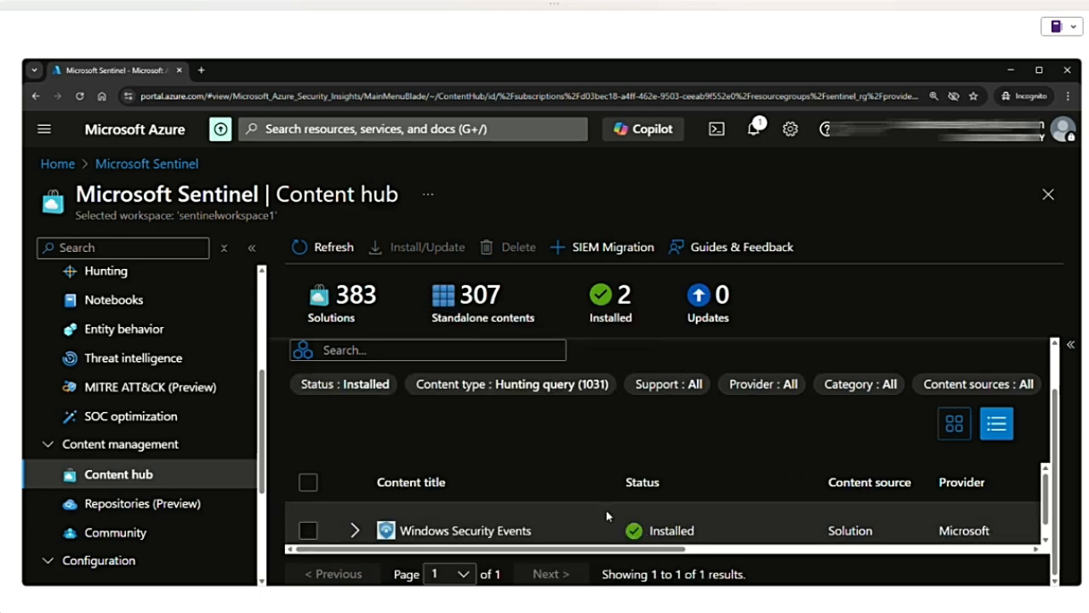
- Expand the Windows Security Events solution and reduce the page zoom to fit more of its content
{"action": "left_click", "coordinate": [353, 522]}
{"action": "left_click", "coordinate": [353, 522]}
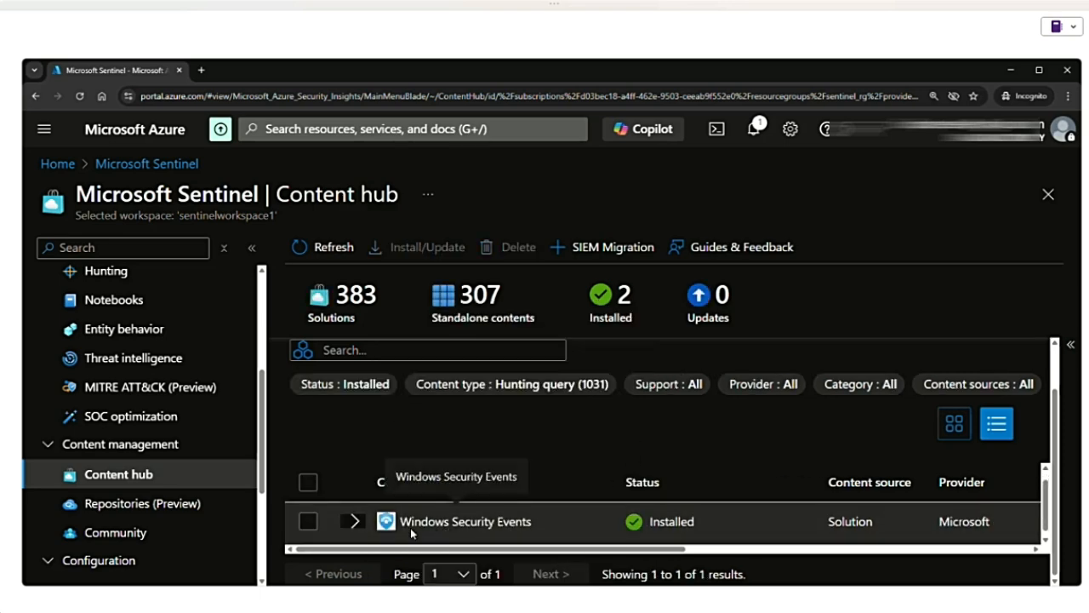
{"action": "left_click", "coordinate": [353, 521]}
{"action": "left_click", "coordinate": [353, 521]}
{"action": "key", "text": "ctrl+minus"}
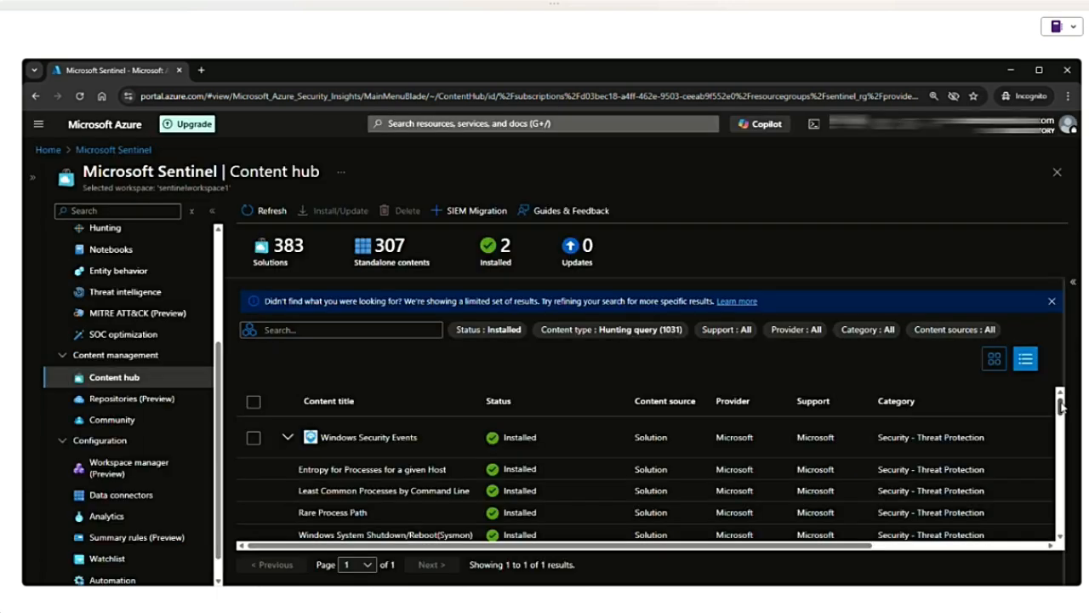
- Look through the hunting queries in the Windows Security Events solution, including their category and content type columns
{"action": "scroll", "coordinate": [408, 483], "scroll_direction": "down", "scroll_amount": 5}
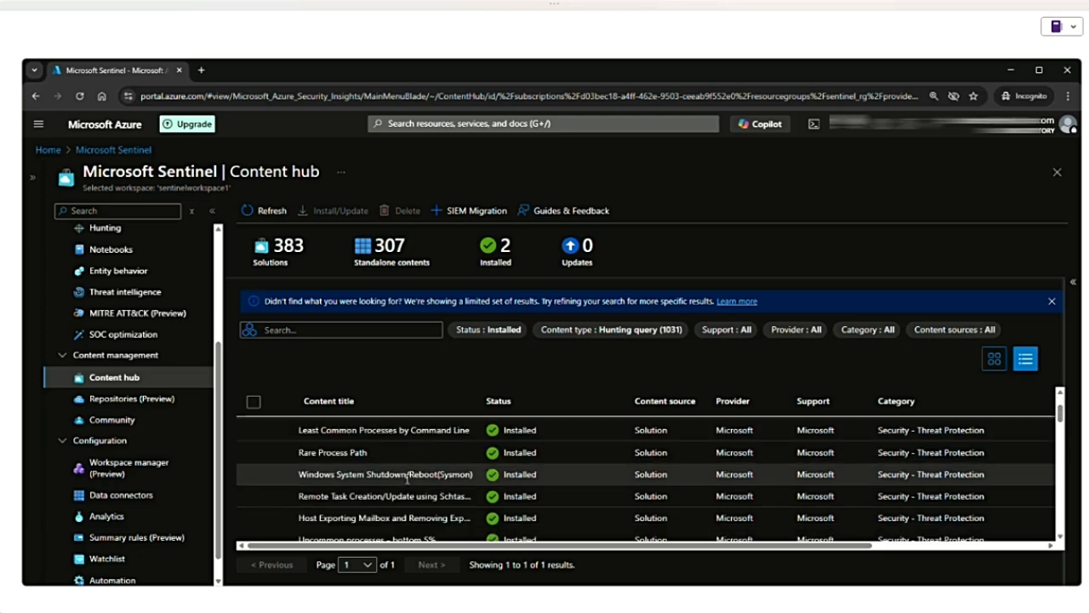
{"action": "scroll", "coordinate": [406, 481], "scroll_direction": "down", "scroll_amount": 5}
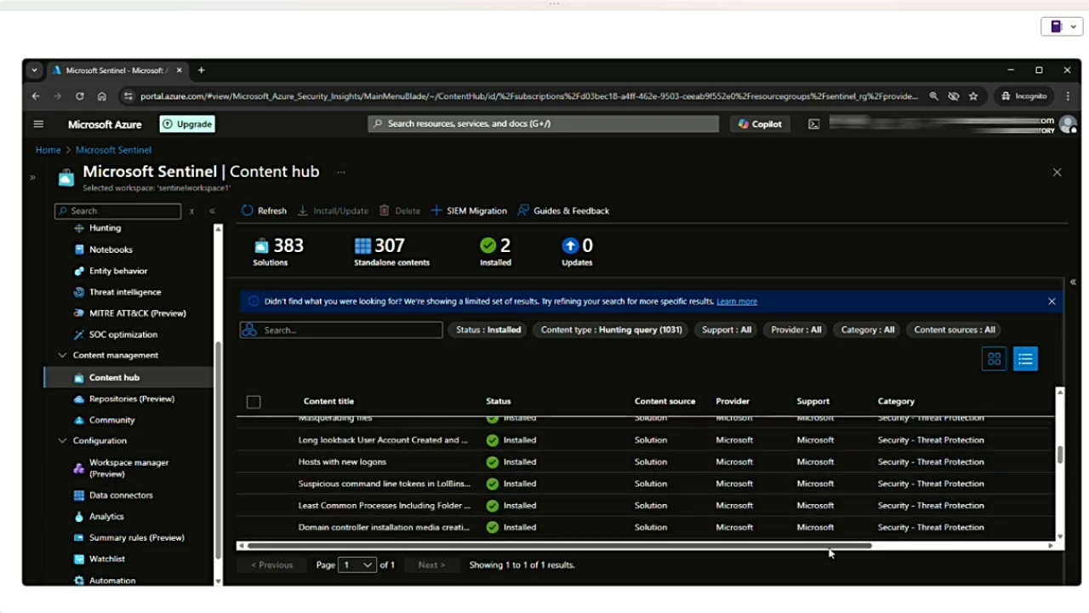
{"action": "left_click_drag", "start_coordinate": [818, 550], "coordinate": [980, 550]}
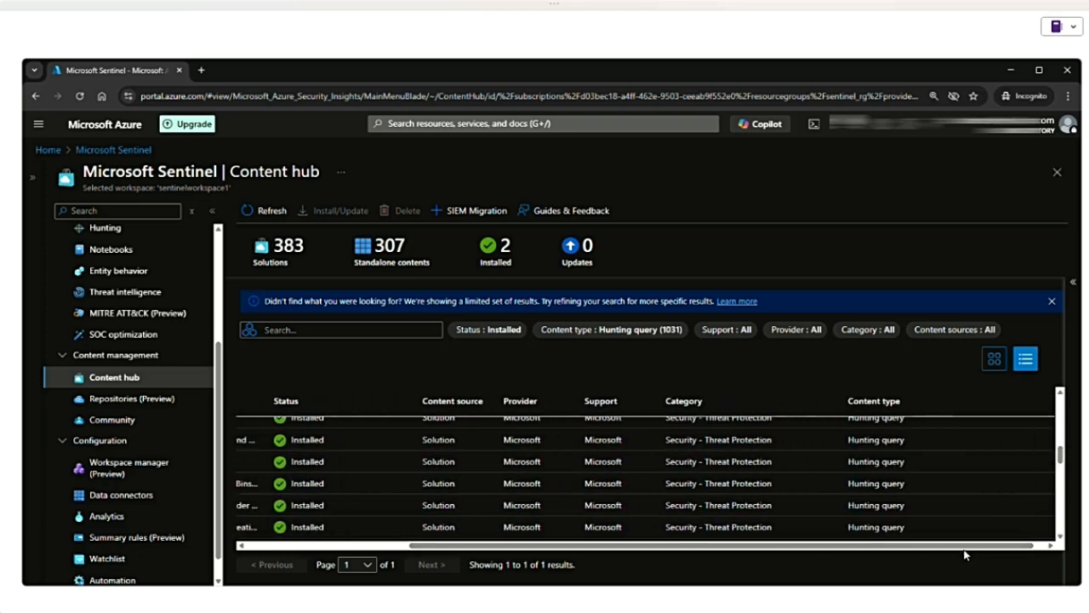
{"action": "scroll", "coordinate": [892, 483], "scroll_direction": "up", "scroll_amount": 5}
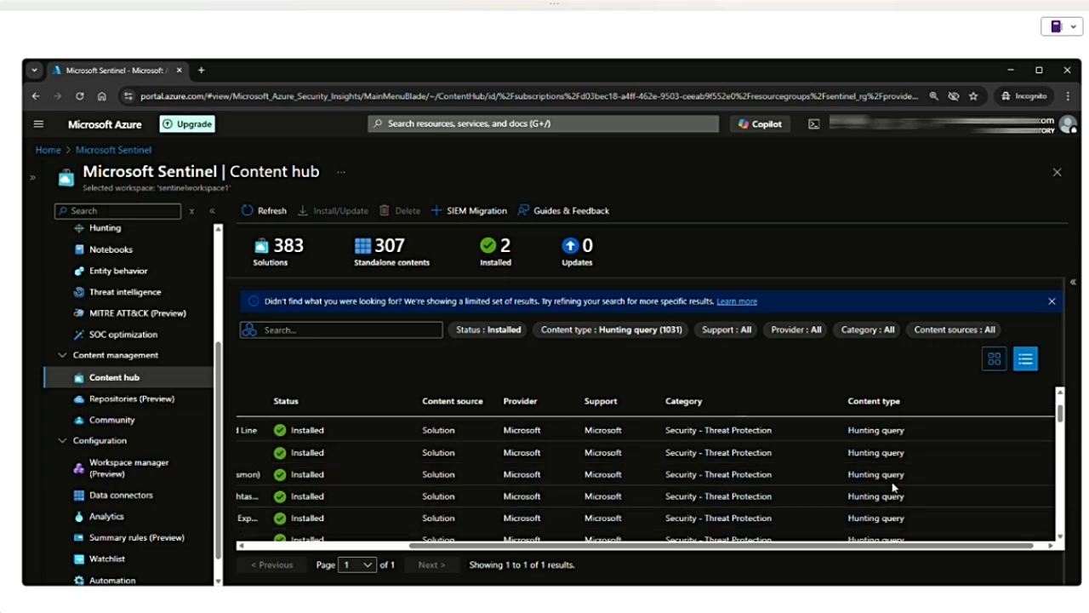
{"action": "scroll", "coordinate": [894, 487], "scroll_direction": "down", "scroll_amount": 5}
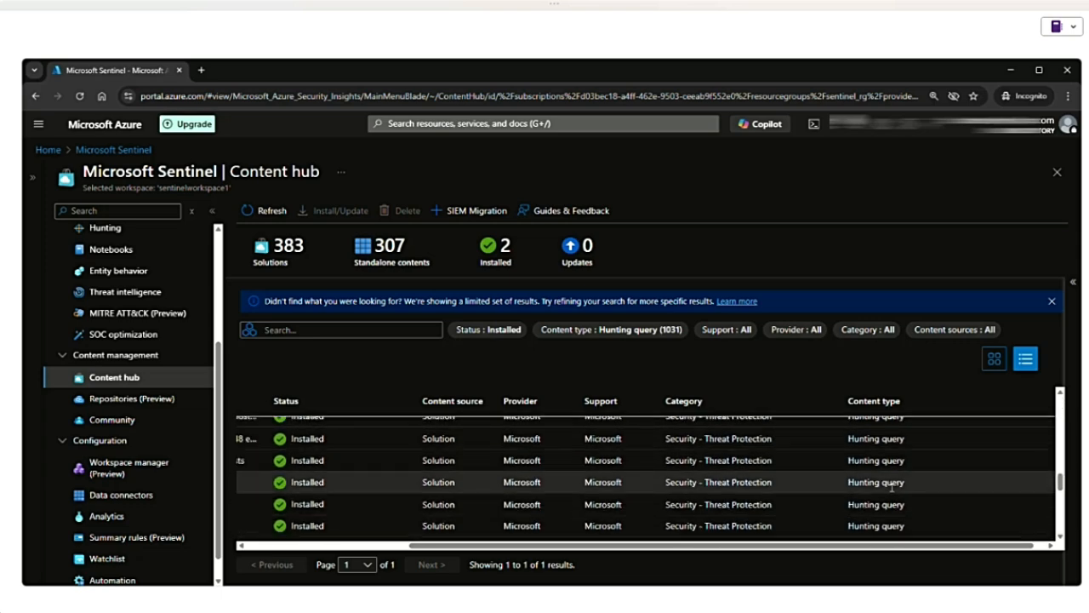
{"action": "left_click_drag", "start_coordinate": [679, 549], "coordinate": [513, 549]}
{"action": "scroll", "coordinate": [410, 487], "scroll_direction": "up", "scroll_amount": 5}
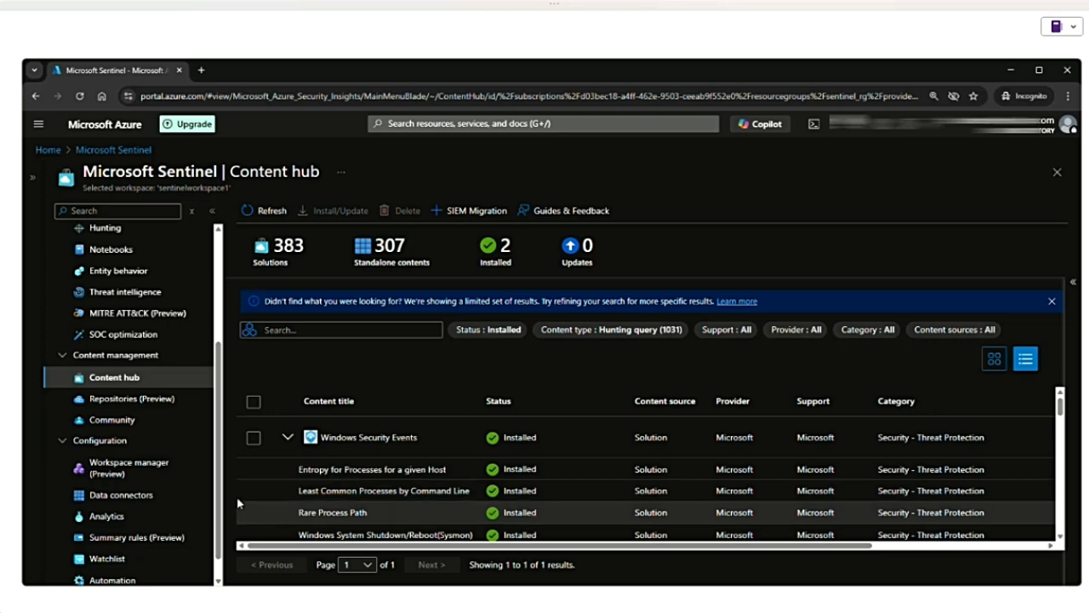
- Open the details of the Least Common Processes by Command Line query and examine its description, query code and tactics
{"action": "left_click", "coordinate": [375, 491]}
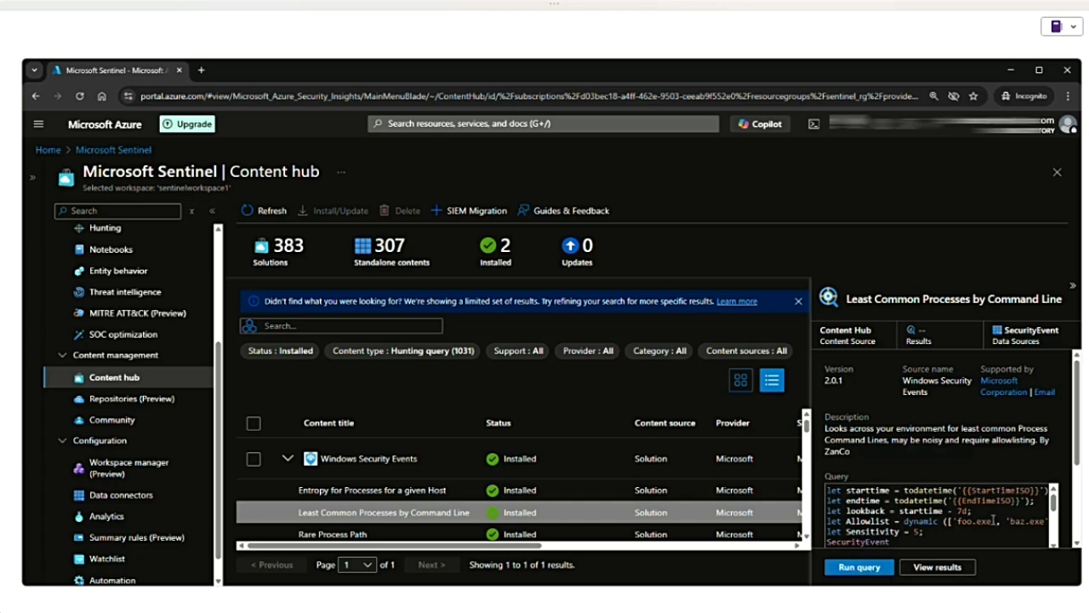
{"action": "scroll", "coordinate": [1081, 446], "scroll_direction": "down", "scroll_amount": 1}
{"action": "scroll", "coordinate": [1081, 446], "scroll_direction": "down", "scroll_amount": 2}
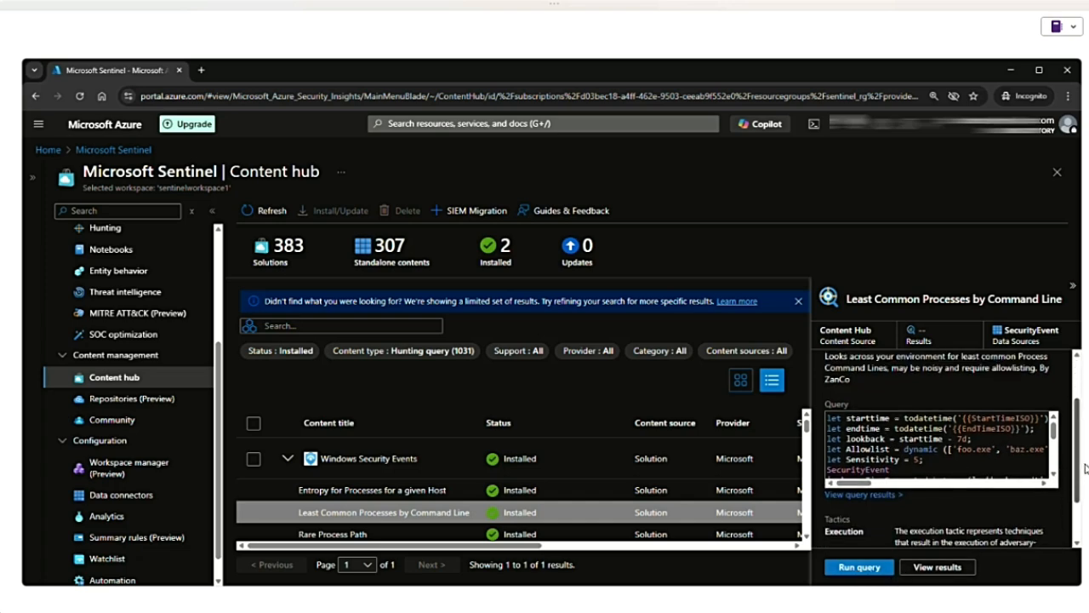
{"action": "mouse_move", "coordinate": [1054, 441]}
{"action": "left_mouse_down"}
{"action": "mouse_move", "coordinate": [1058, 477]}
{"action": "mouse_move", "coordinate": [1054, 439]}
{"action": "left_mouse_up"}
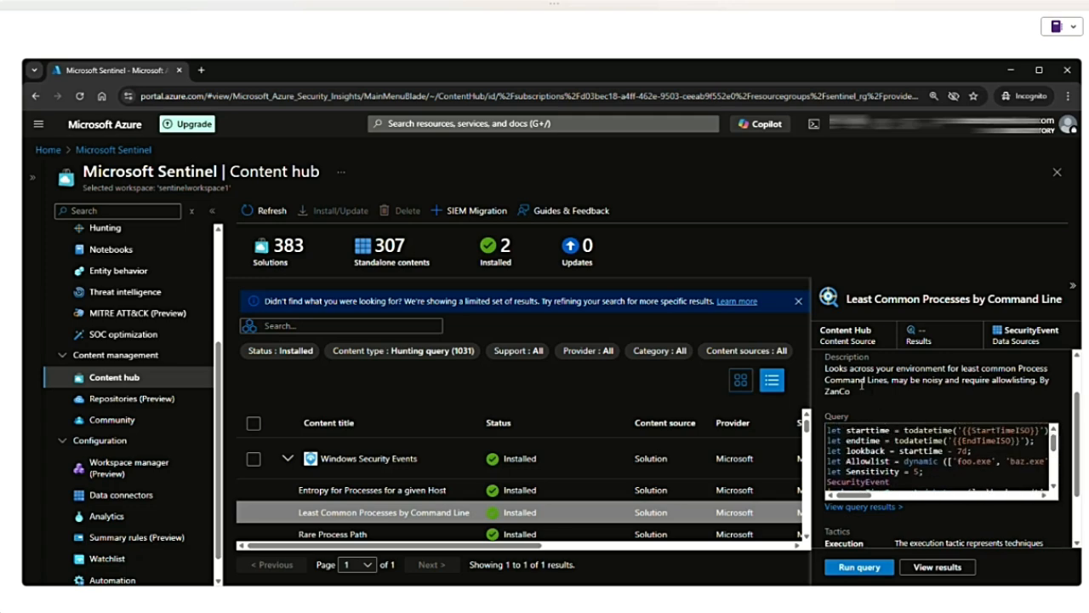
{"action": "left_click_drag", "start_coordinate": [825, 368], "coordinate": [872, 394]}
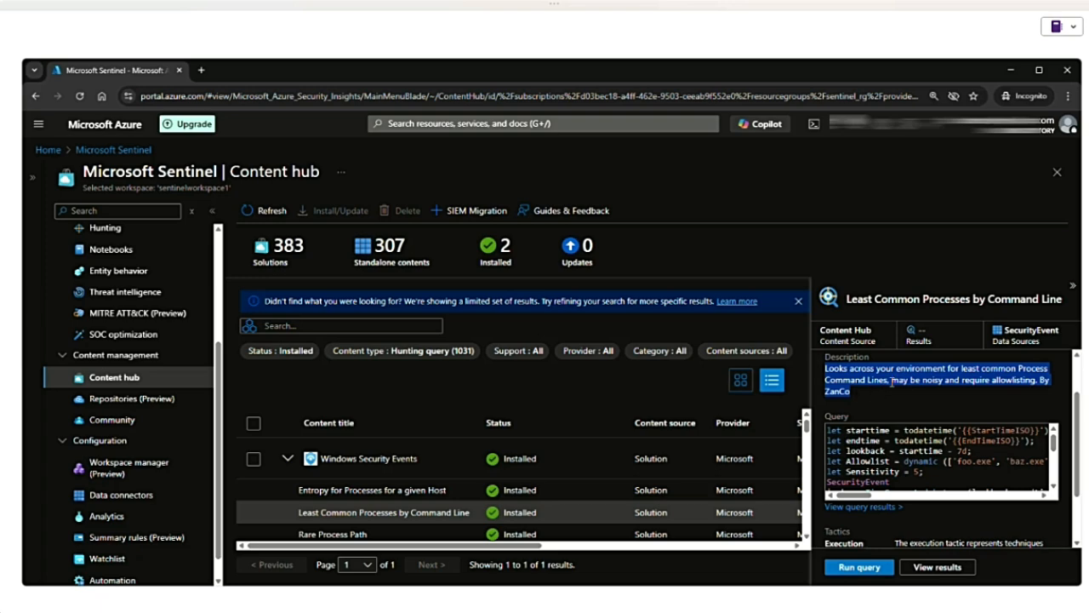
{"action": "left_click", "coordinate": [894, 381]}
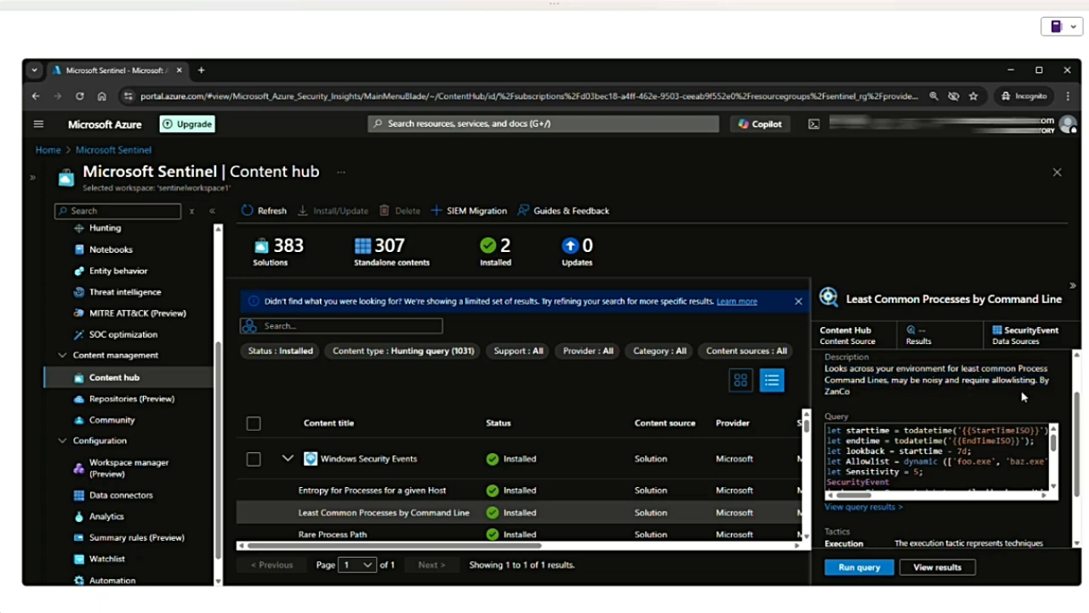
{"action": "scroll", "coordinate": [937, 451], "scroll_direction": "down", "scroll_amount": 6}
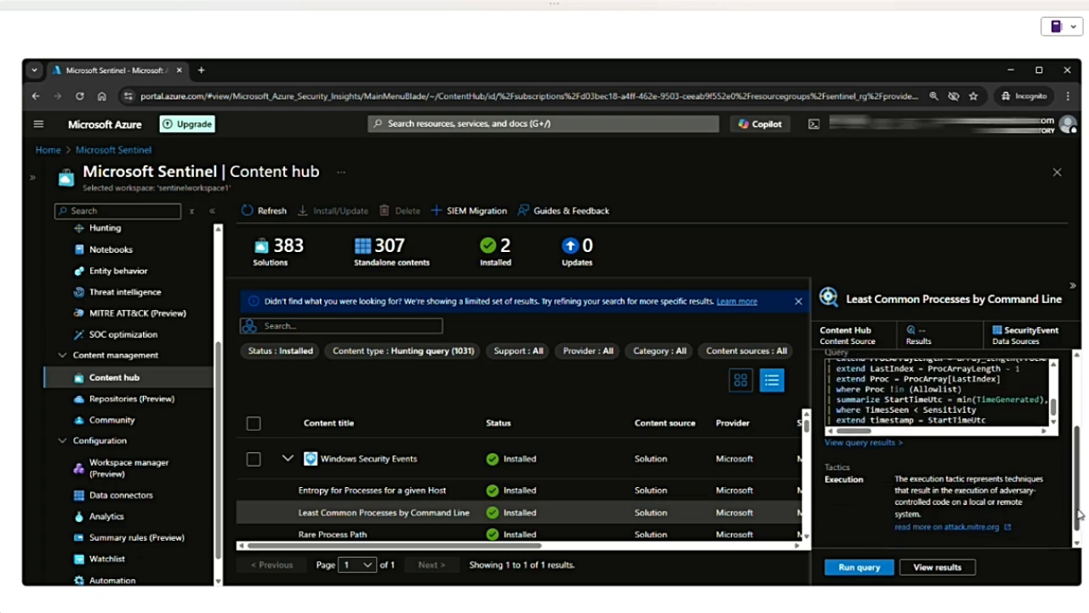
{"action": "left_click_drag", "start_coordinate": [825, 466], "coordinate": [881, 475]}
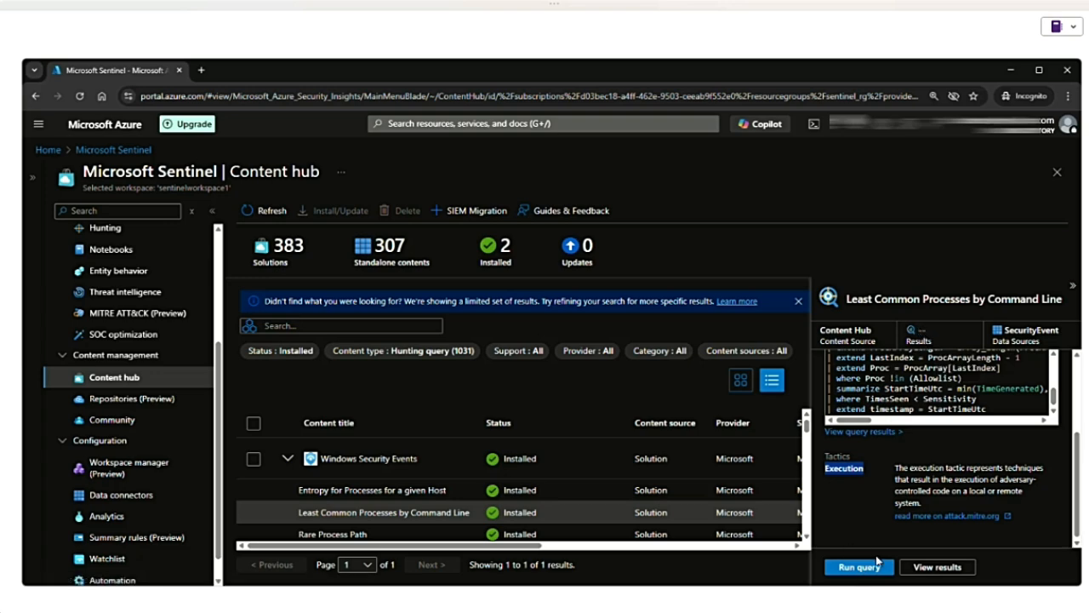
- View the Least Common Processes by Command Line query results in Logs, switching to KQL mode and enlarging the query editor
{"action": "left_click", "coordinate": [938, 567]}
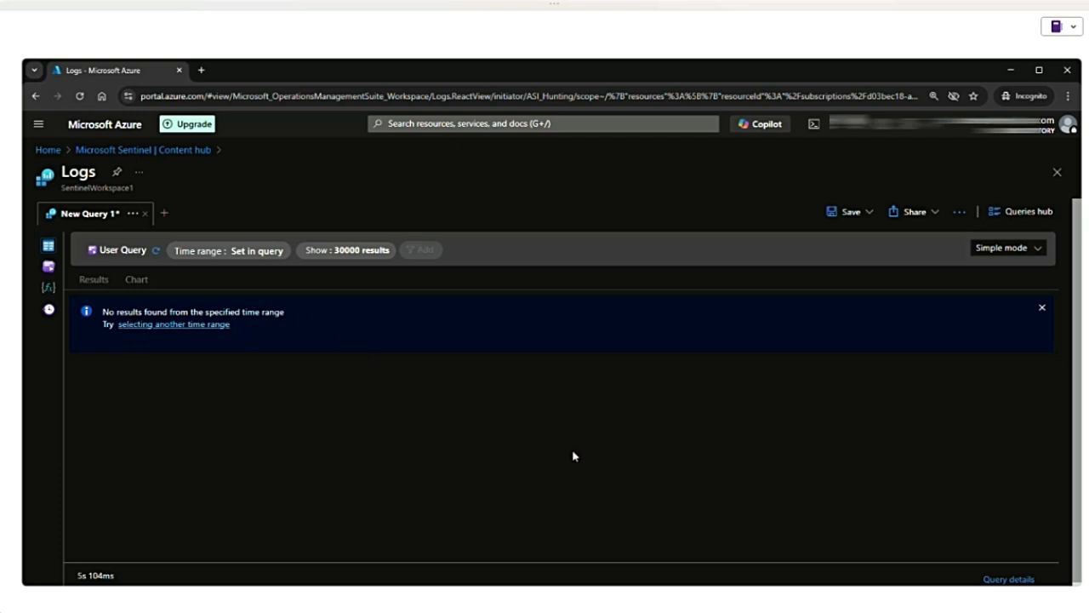
{"action": "left_click", "coordinate": [1007, 248]}
{"action": "left_click", "coordinate": [992, 289]}
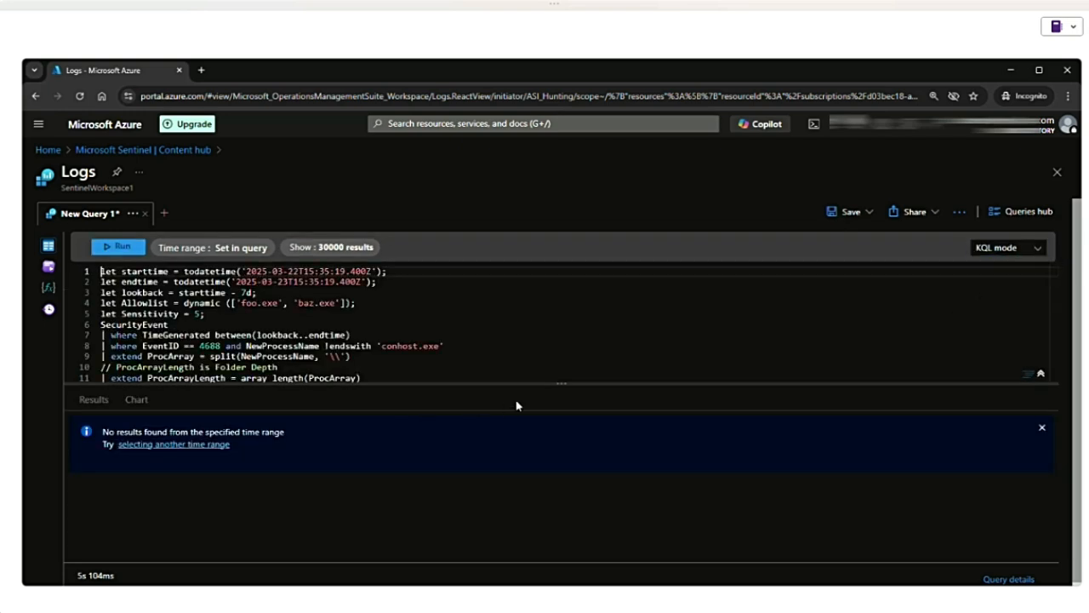
{"action": "left_click_drag", "start_coordinate": [563, 384], "coordinate": [562, 503]}
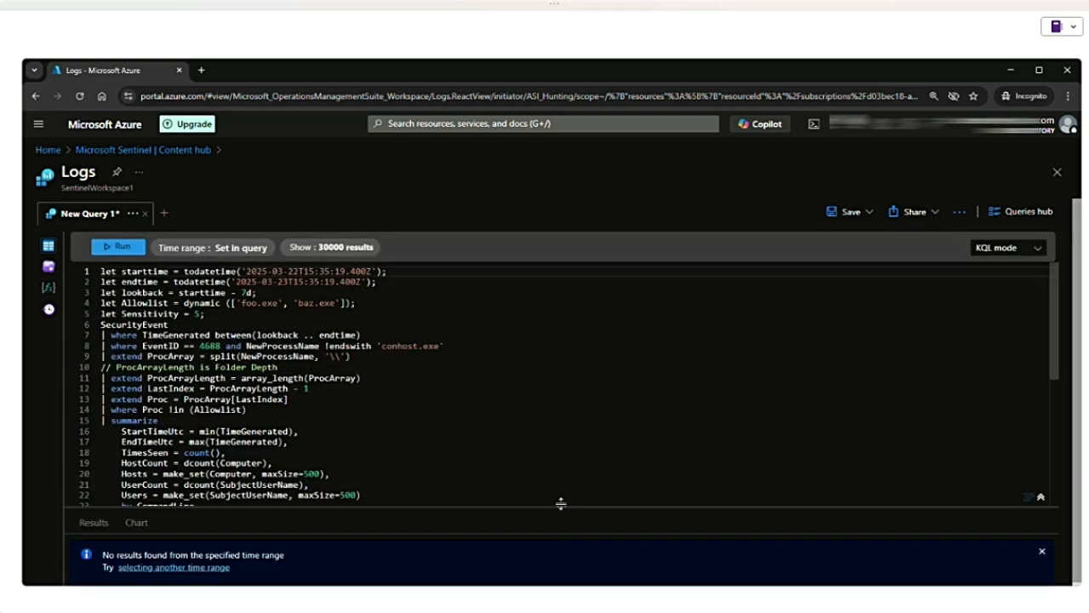
- Look through the full hunting query code and highlight the 4688 event ID in its filter
{"action": "scroll", "coordinate": [380, 425], "scroll_direction": "down", "scroll_amount": 2}
{"action": "scroll", "coordinate": [380, 425], "scroll_direction": "up", "scroll_amount": 1}
{"action": "left_click_drag", "start_coordinate": [98, 271], "coordinate": [216, 314]}
{"action": "left_click_drag", "start_coordinate": [269, 339], "coordinate": [364, 477]}
{"action": "scroll", "coordinate": [365, 476], "scroll_direction": "down", "scroll_amount": 2}
{"action": "left_click", "coordinate": [366, 454]}
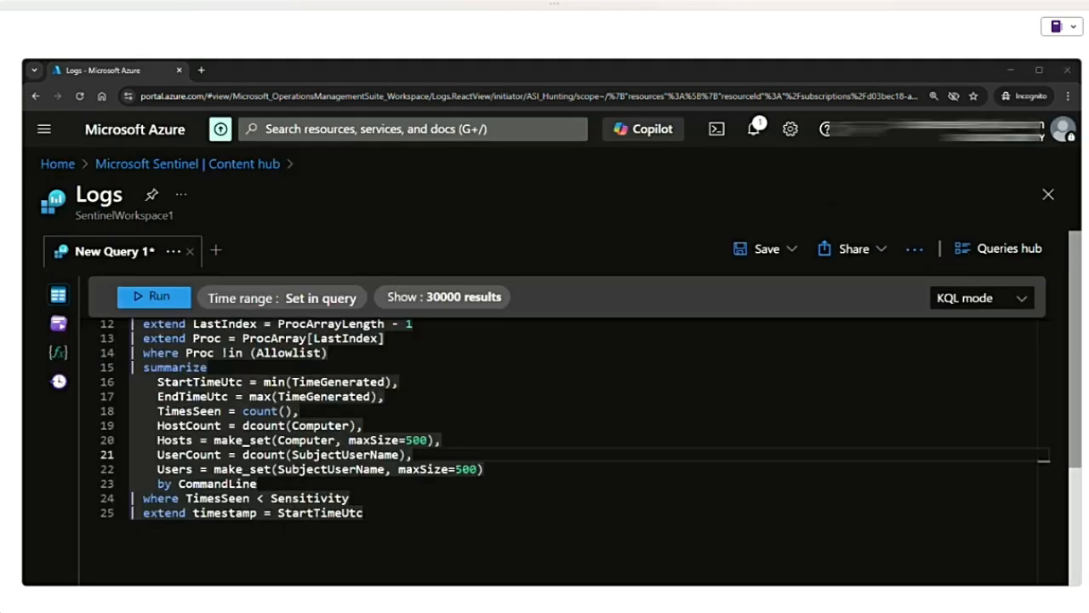
{"action": "left_click", "coordinate": [497, 416]}
{"action": "scroll", "coordinate": [497, 417], "scroll_direction": "up", "scroll_amount": 4}
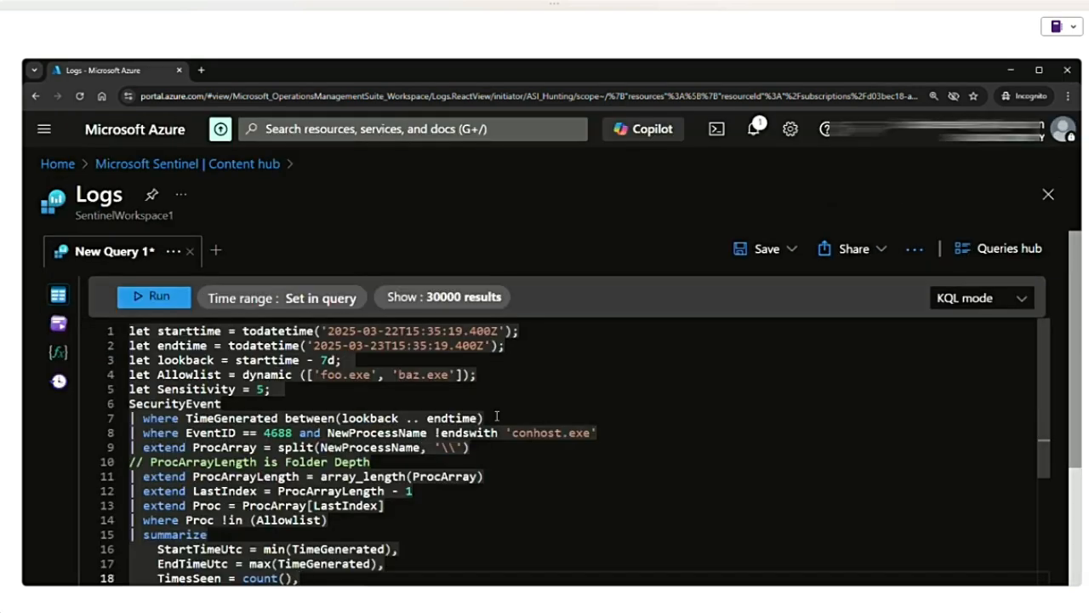
{"action": "double_click", "coordinate": [277, 433]}
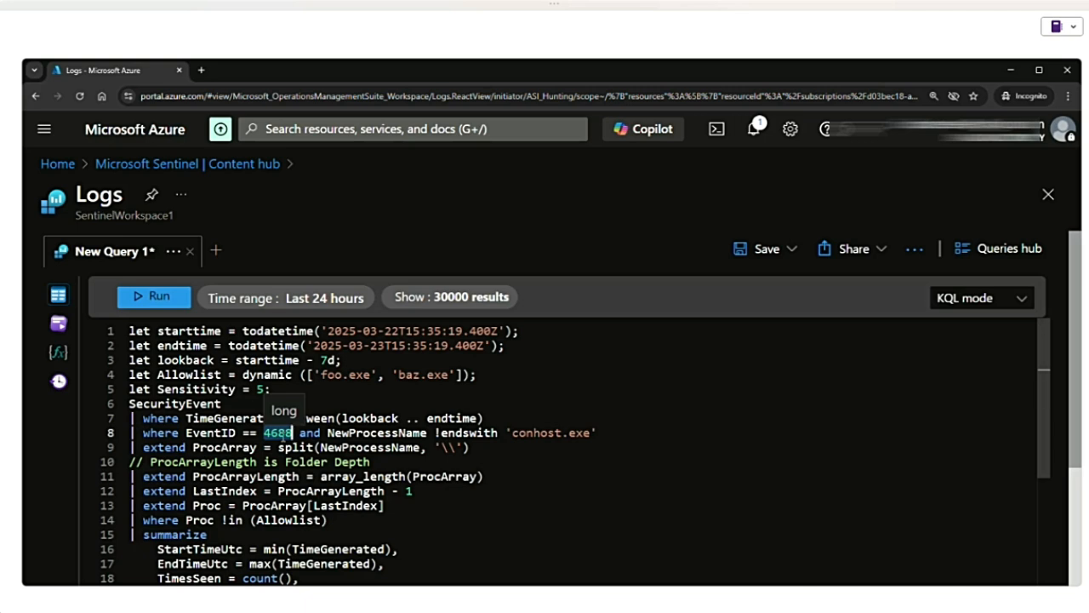
- Examine the let statements at the start of the query, highlighting the starttime and endtime lines and the todatetime function
{"action": "double_click", "coordinate": [135, 331]}
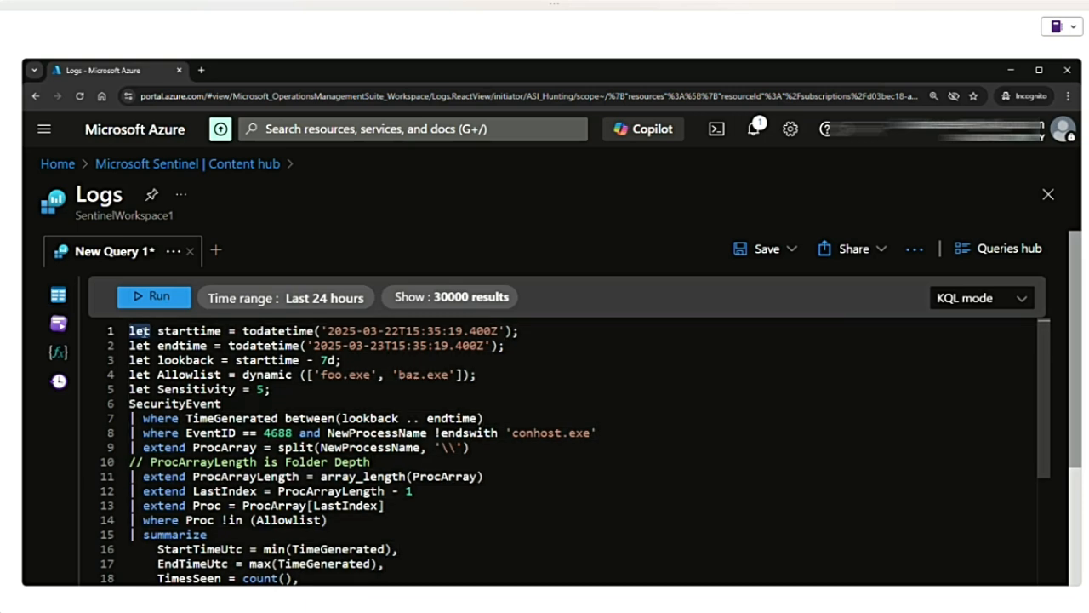
{"action": "left_click_drag", "start_coordinate": [270, 389], "coordinate": [130, 331]}
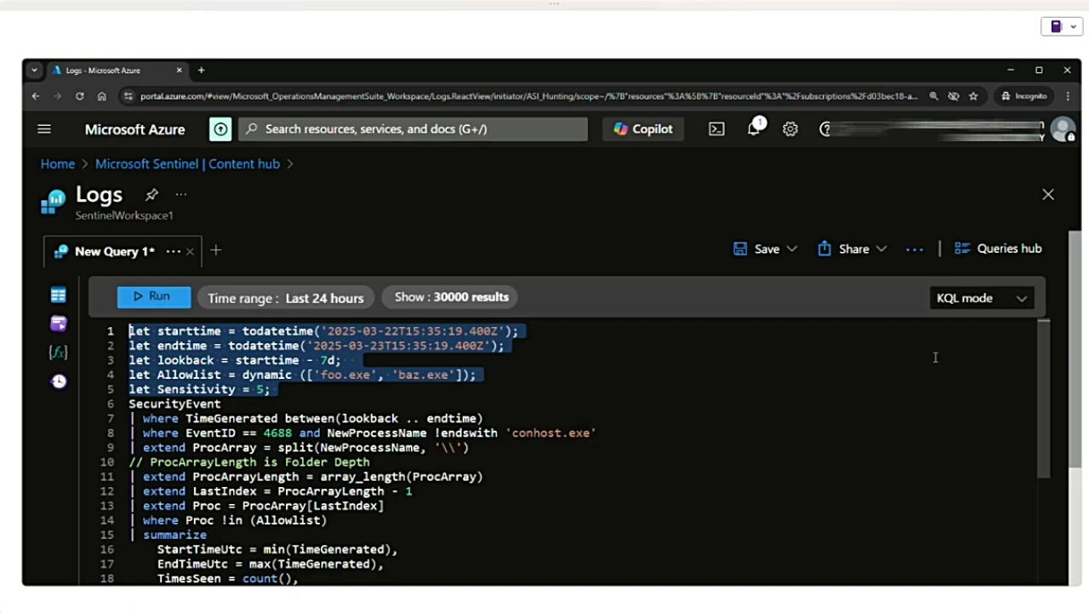
{"action": "left_click", "coordinate": [172, 331]}
{"action": "left_click", "coordinate": [172, 345]}
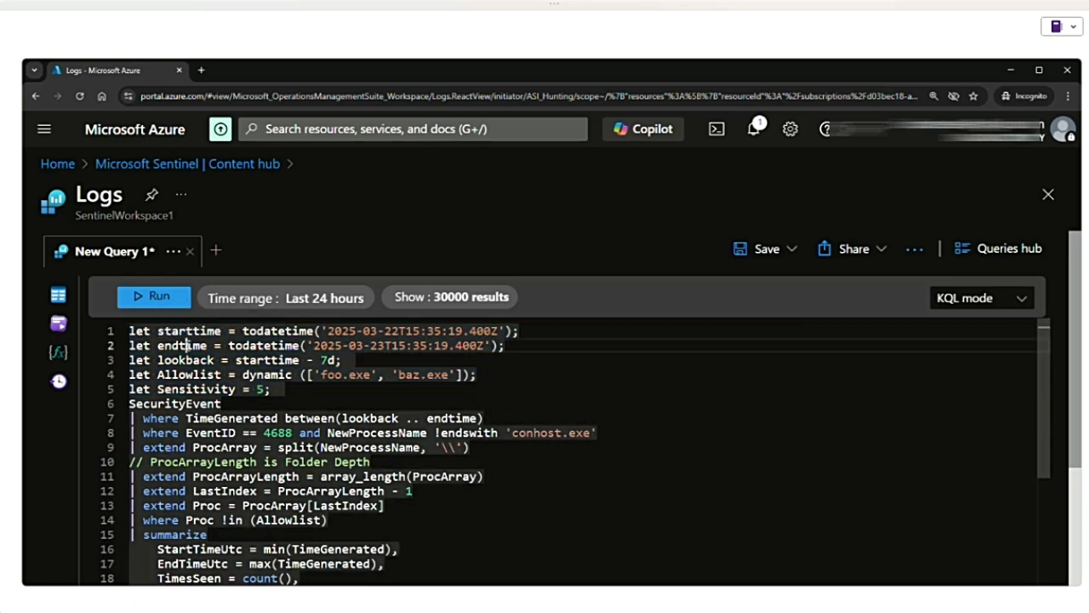
{"action": "left_click_drag", "start_coordinate": [130, 331], "coordinate": [514, 348]}
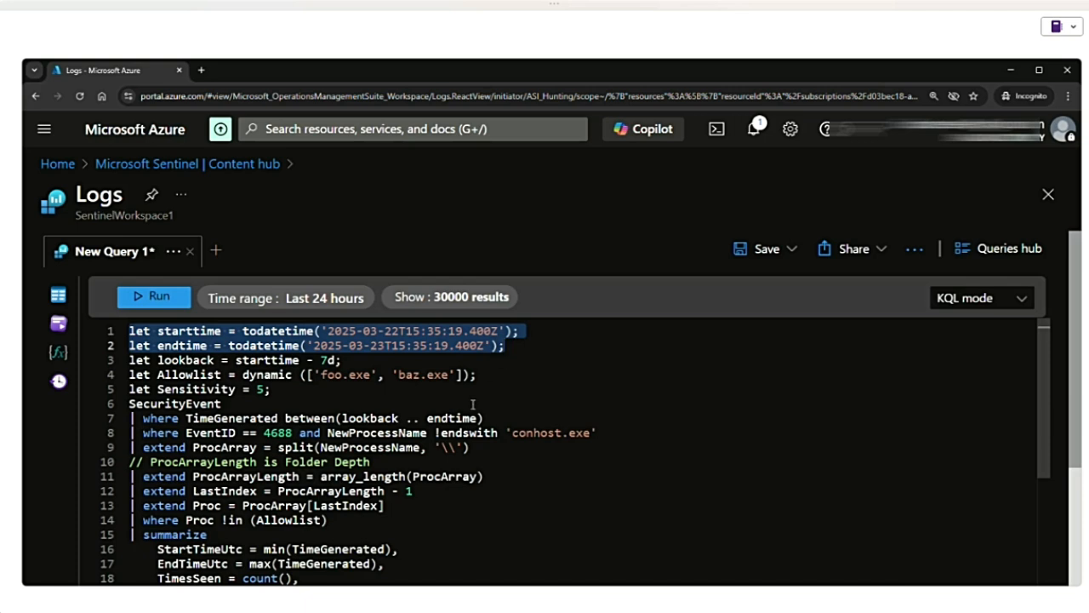
{"action": "double_click", "coordinate": [281, 331]}
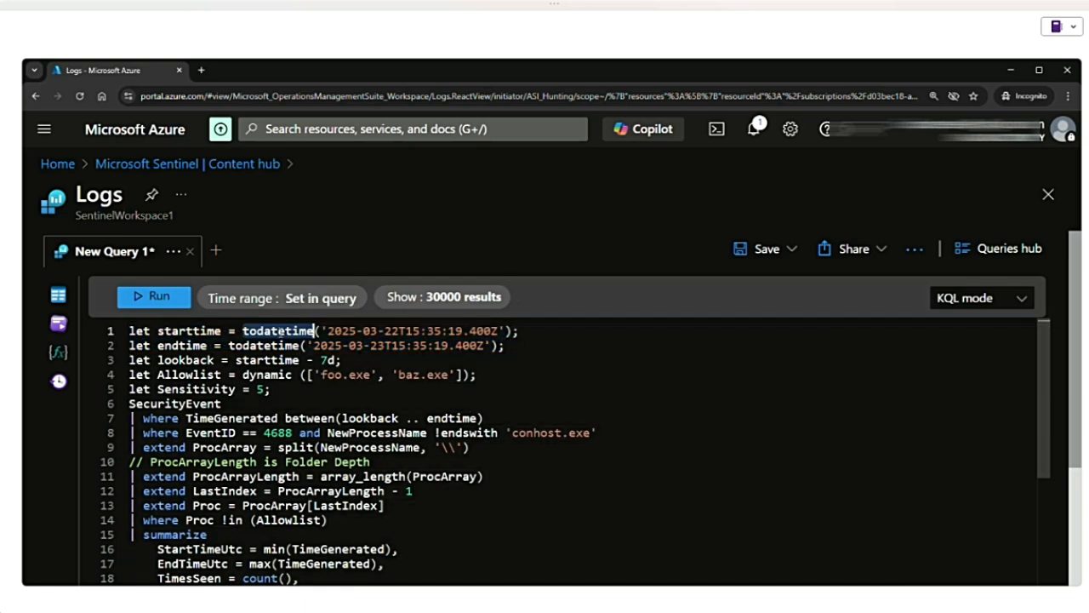
- Increase the browser page zoom by two levels to make the query code more readable
{"action": "left_click", "coordinate": [1068, 95]}
{"action": "left_click", "coordinate": [1031, 305]}
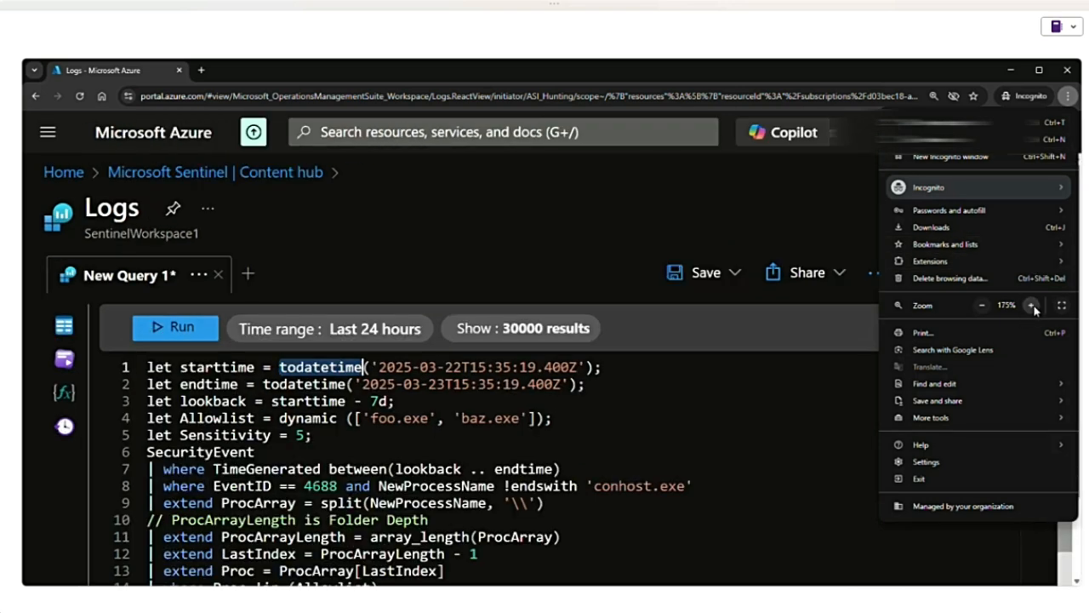
{"action": "left_click", "coordinate": [1030, 305]}
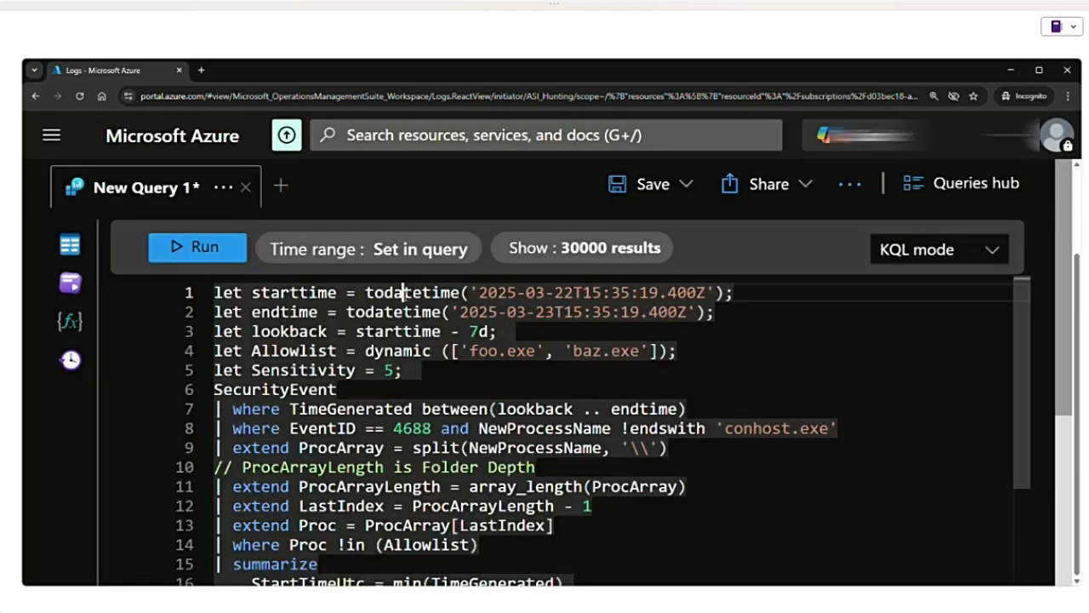
- Examine the query's time variables, highlighting todatetime, starttime, endtime, lookback and the 7d offset
{"action": "double_click", "coordinate": [405, 292]}
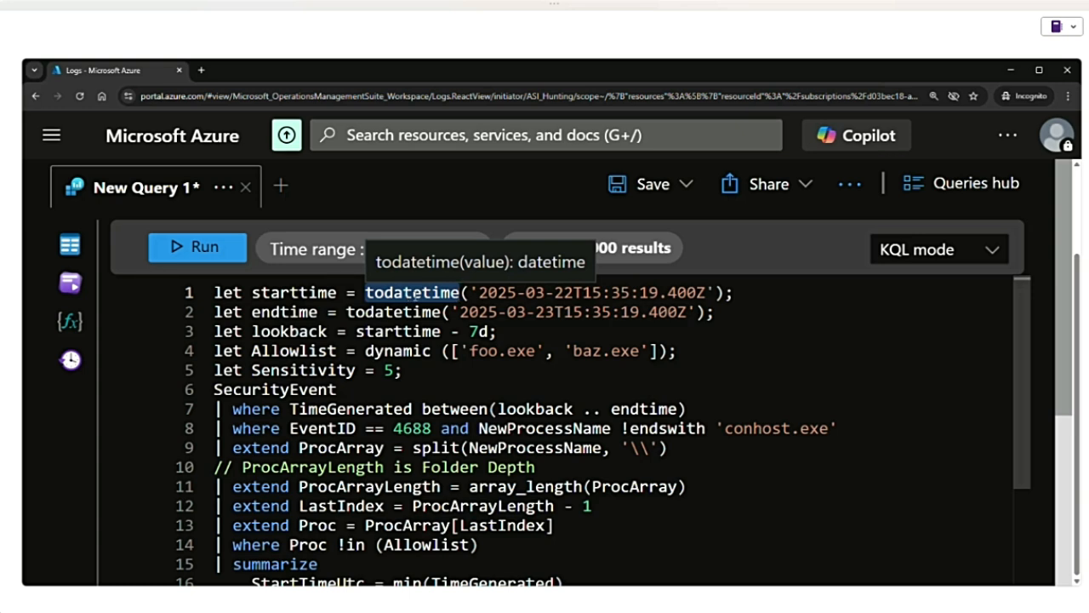
{"action": "double_click", "coordinate": [292, 293]}
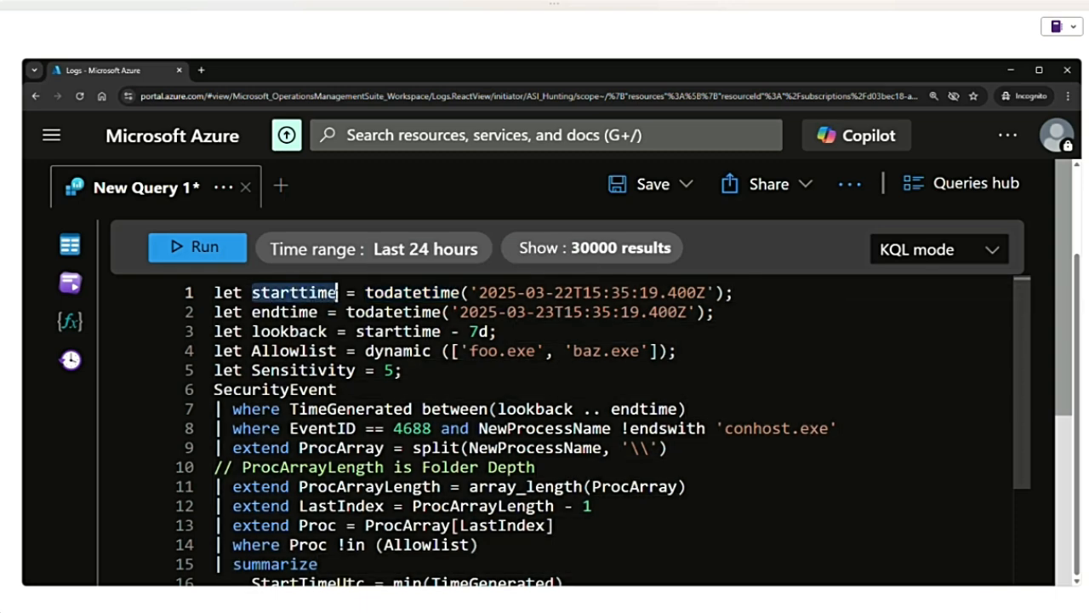
{"action": "double_click", "coordinate": [289, 312]}
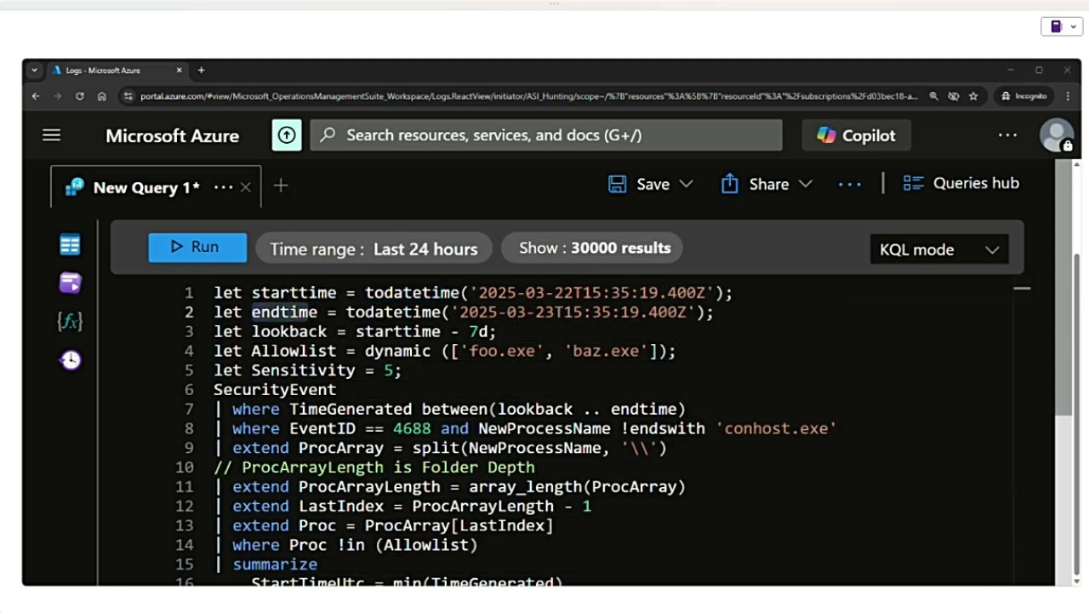
{"action": "left_click_drag", "start_coordinate": [252, 331], "coordinate": [330, 331]}
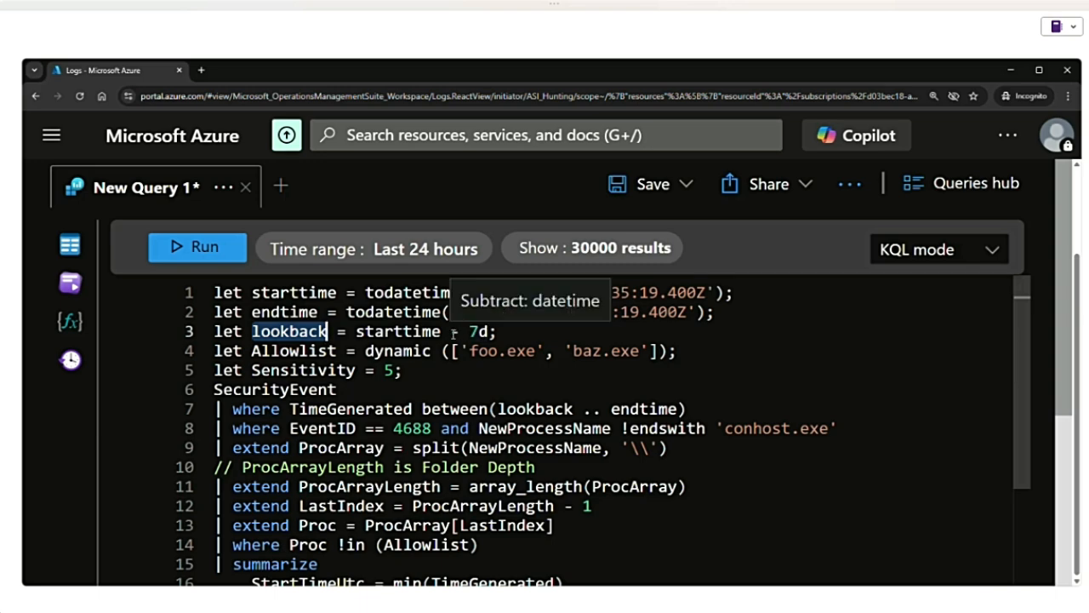
{"action": "left_click_drag", "start_coordinate": [469, 332], "coordinate": [498, 332]}
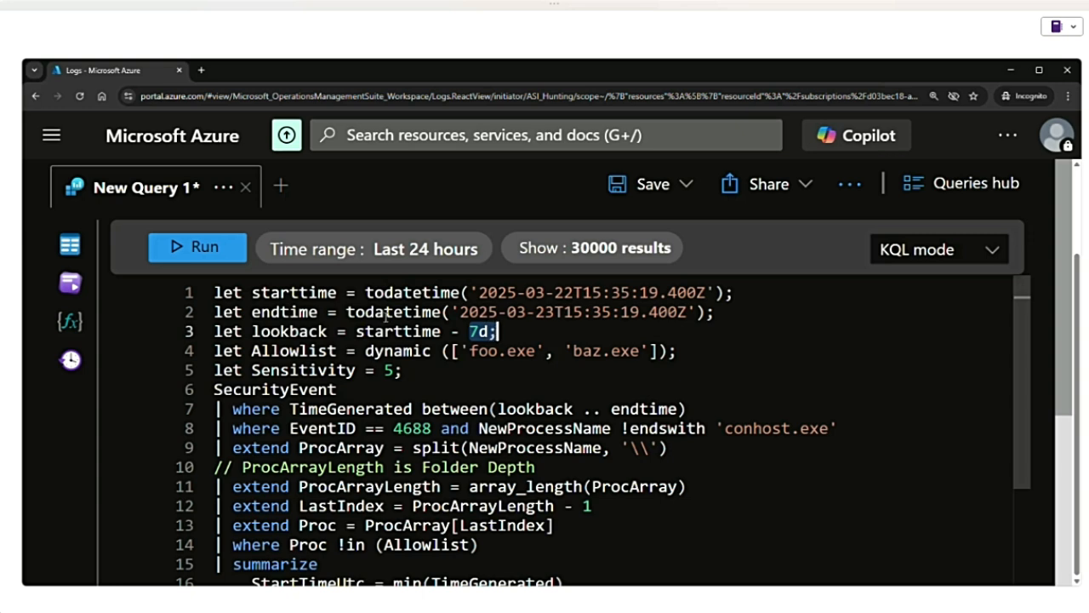
- Examine the Allowlist variable with its dynamic array of executables and the Sensitivity variable
{"action": "key", "text": "ctrl+a"}
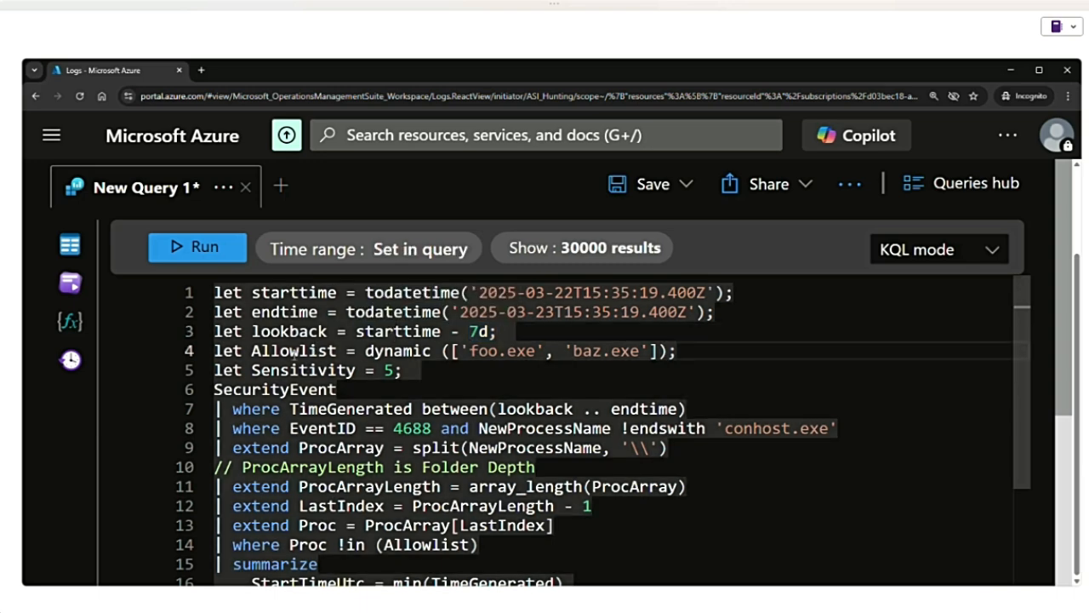
{"action": "left_click_drag", "start_coordinate": [251, 350], "coordinate": [338, 351]}
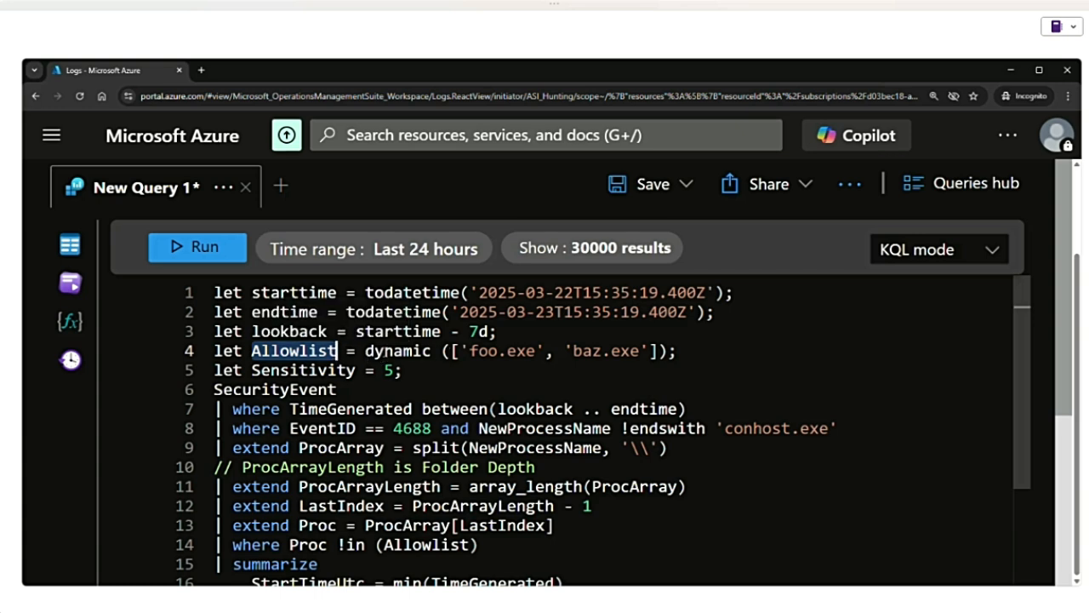
{"action": "left_click_drag", "start_coordinate": [365, 350], "coordinate": [678, 351]}
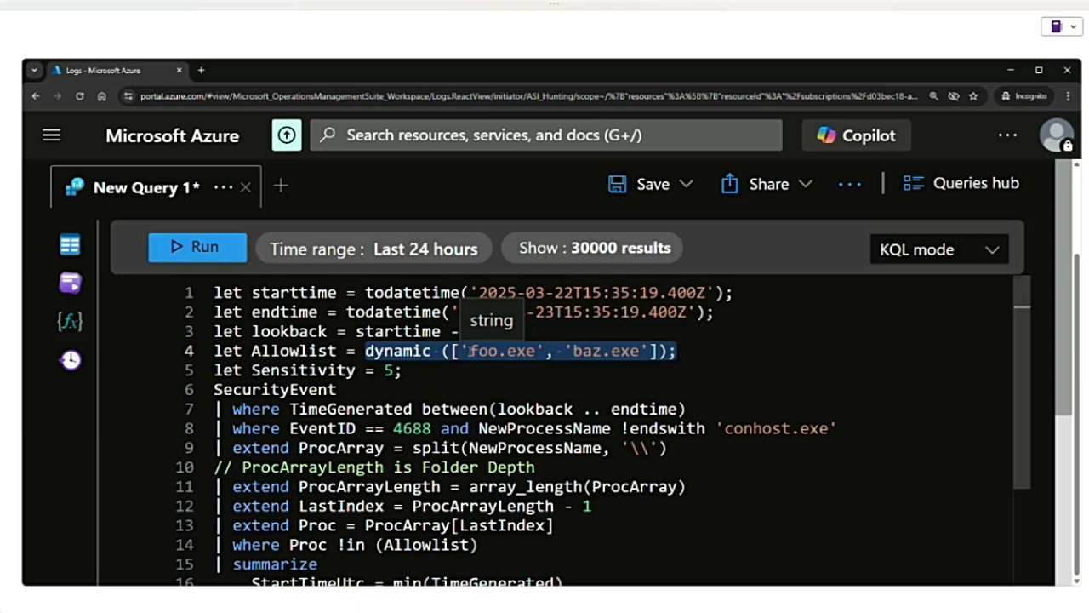
{"action": "left_click", "coordinate": [270, 371]}
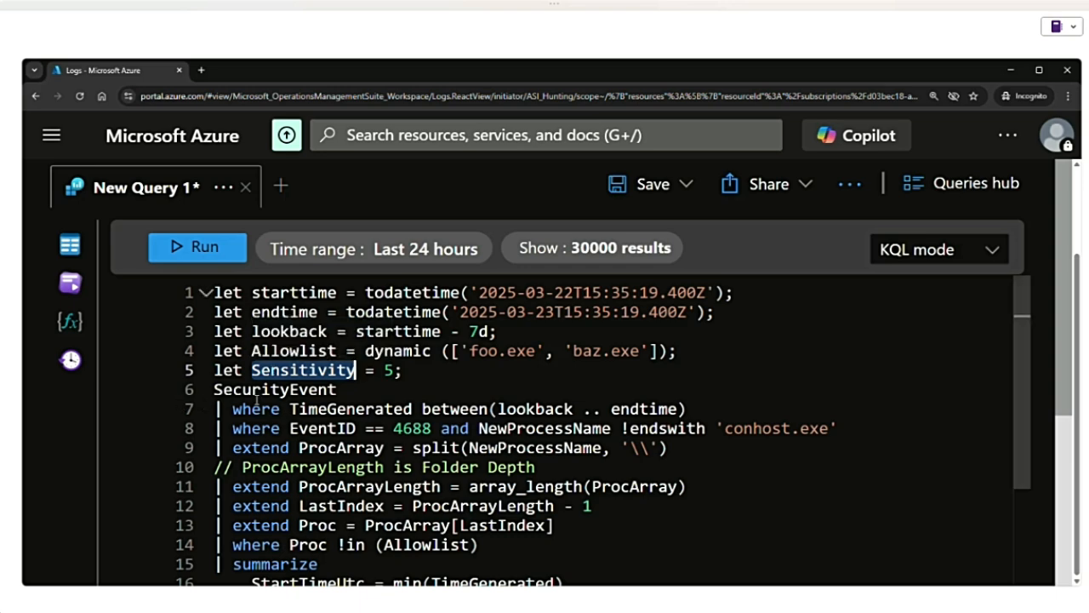
- Examine the SecurityEvent table reference and the TimeGenerated filter between lookback and endtime
{"action": "double_click", "coordinate": [269, 390]}
{"action": "scroll", "coordinate": [296, 404], "scroll_direction": "down", "scroll_amount": 2}
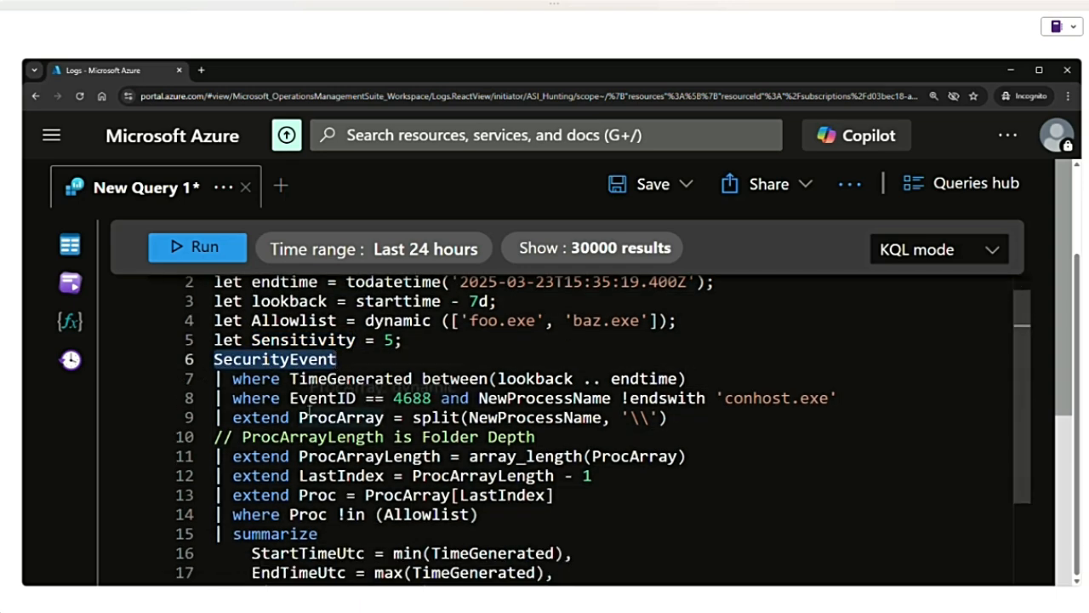
{"action": "left_click_drag", "start_coordinate": [291, 348], "coordinate": [414, 348]}
{"action": "left_click", "coordinate": [427, 349]}
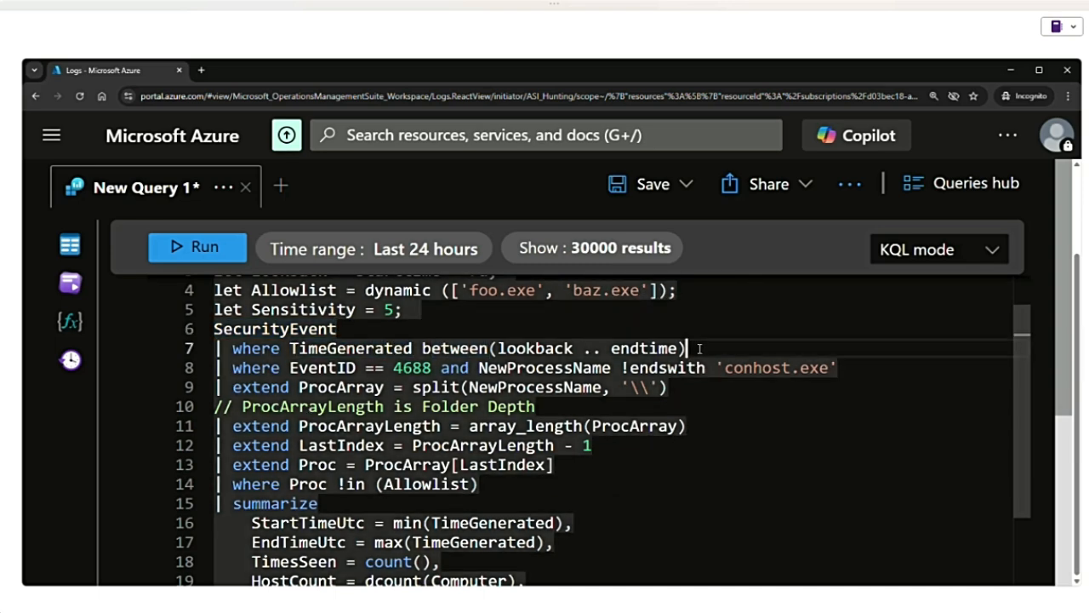
{"action": "left_click_drag", "start_coordinate": [693, 348], "coordinate": [232, 348]}
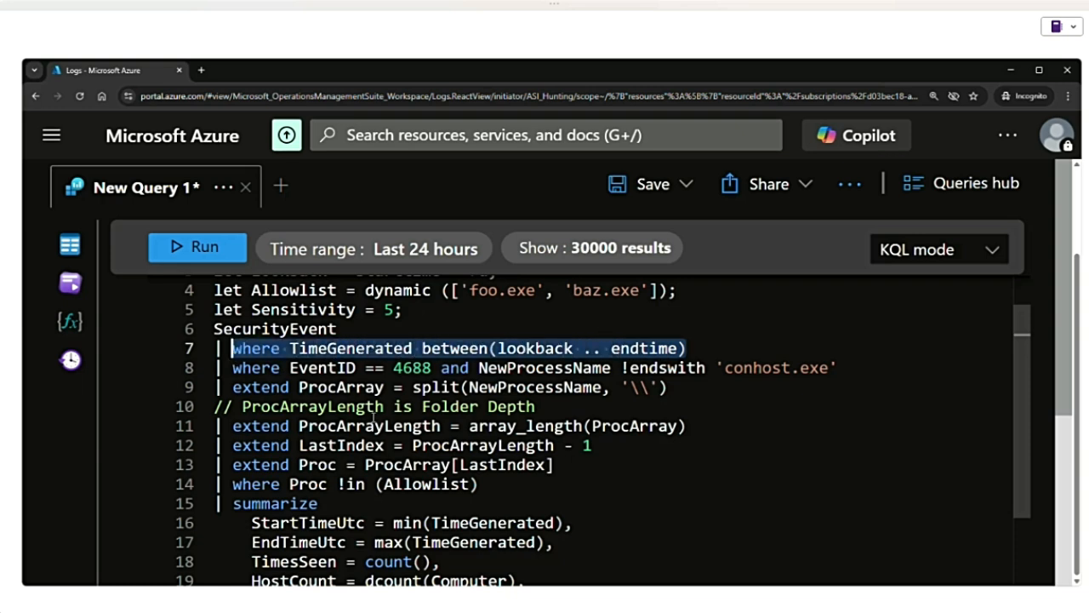
- Examine the EventID and NewProcessName conditions on line 8 and the extend operators on lines 9 and 11
{"action": "left_click", "coordinate": [290, 368]}
{"action": "left_click_drag", "start_coordinate": [291, 368], "coordinate": [433, 368]}
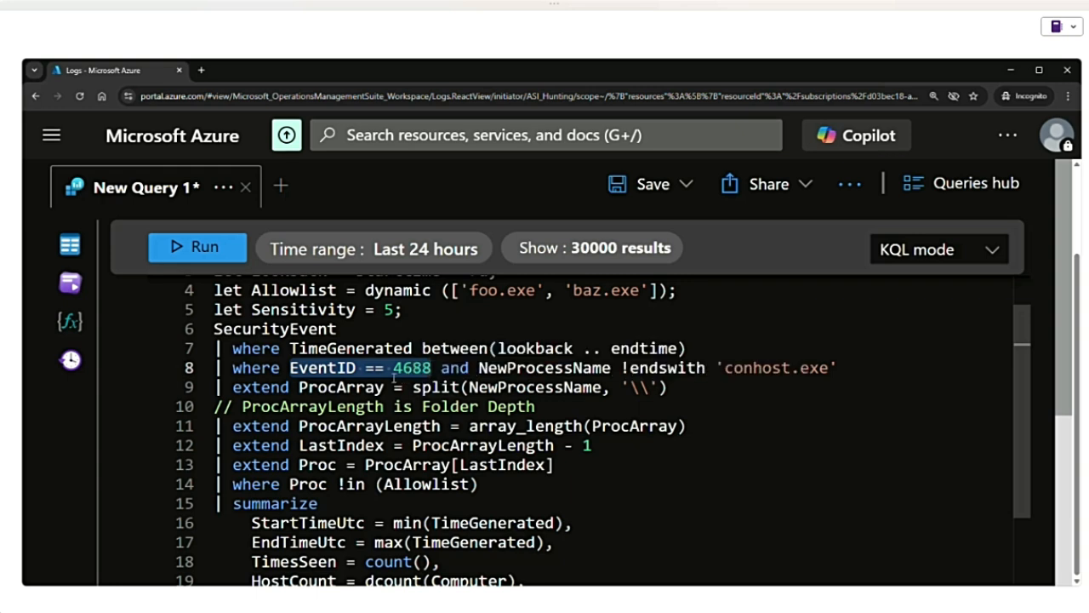
{"action": "left_click_drag", "start_coordinate": [480, 368], "coordinate": [611, 368]}
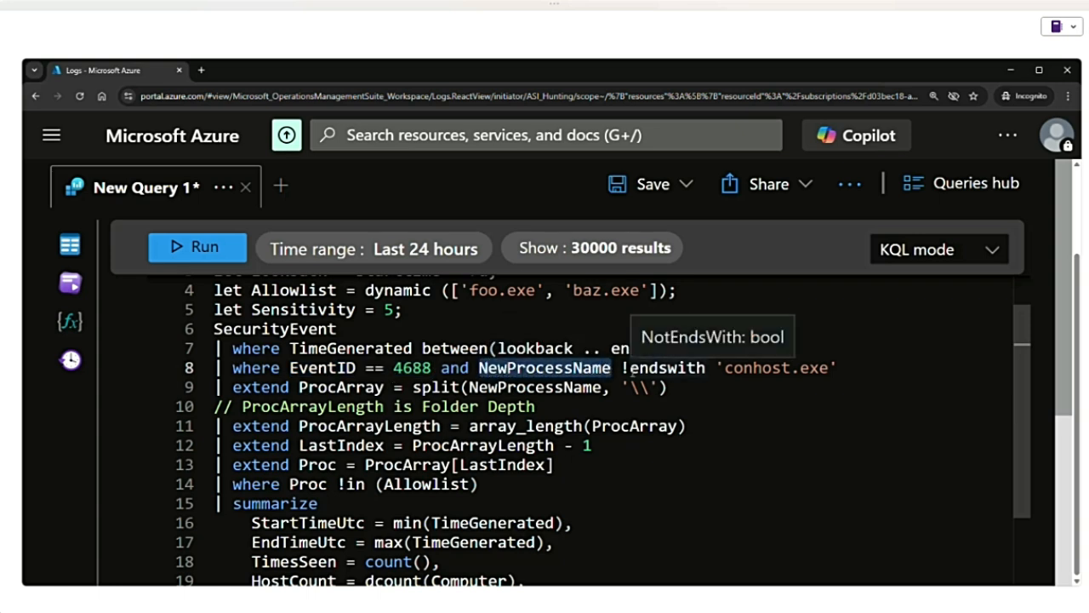
{"action": "left_click", "coordinate": [628, 371]}
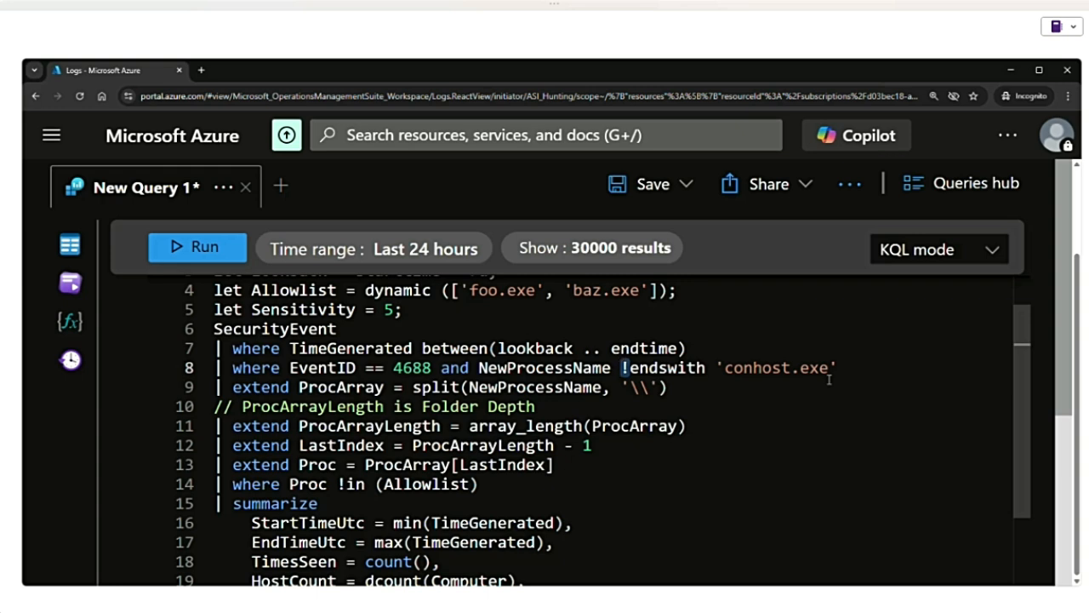
{"action": "double_click", "coordinate": [265, 425]}
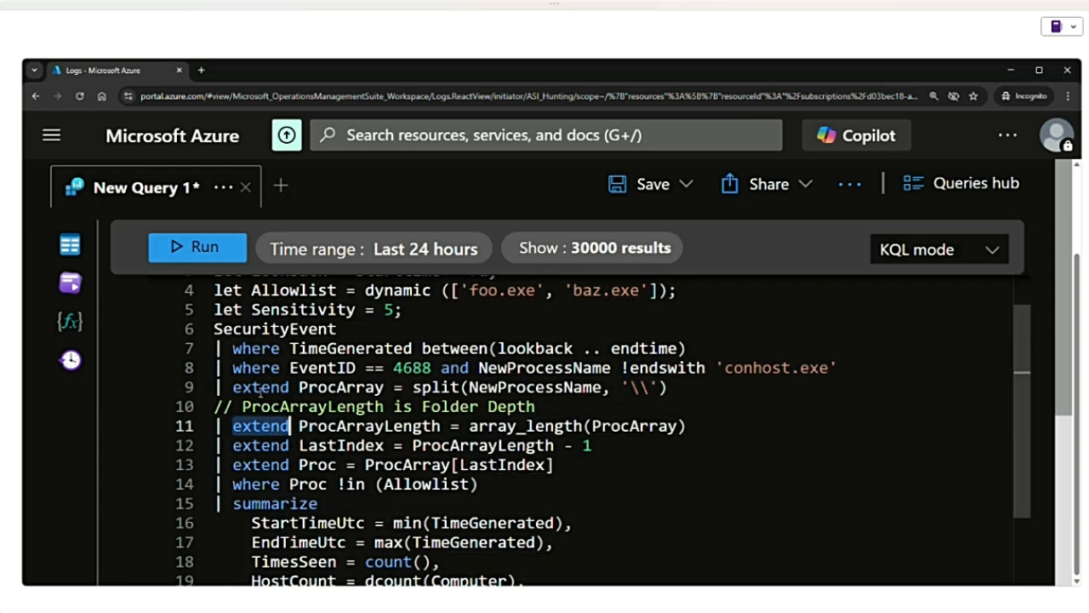
{"action": "double_click", "coordinate": [261, 388]}
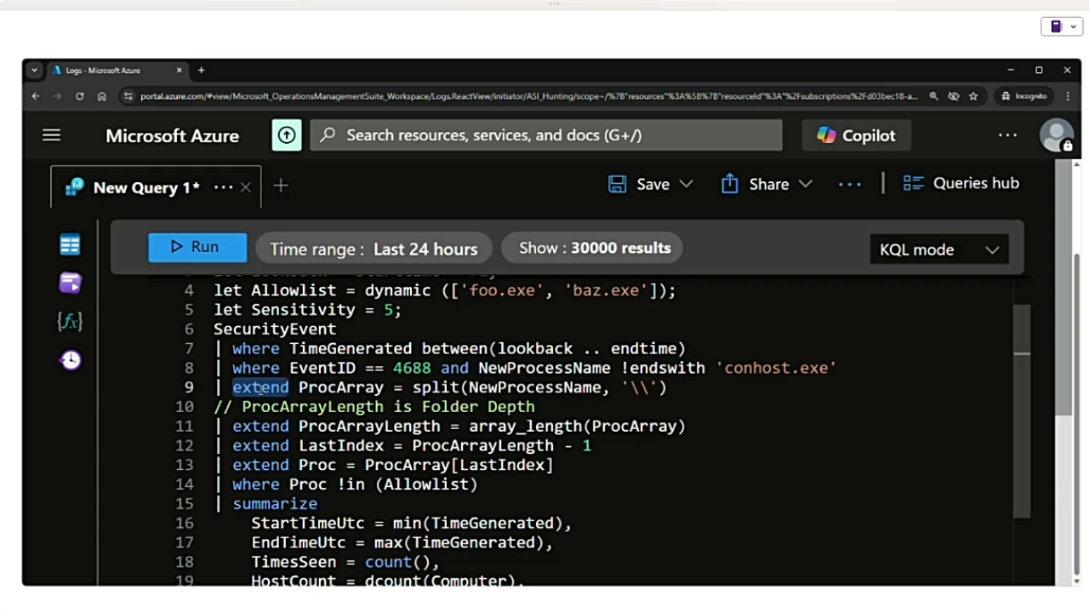
- Open a new query tab and enter SecurityEvent as the source table
{"action": "left_click", "coordinate": [281, 184]}
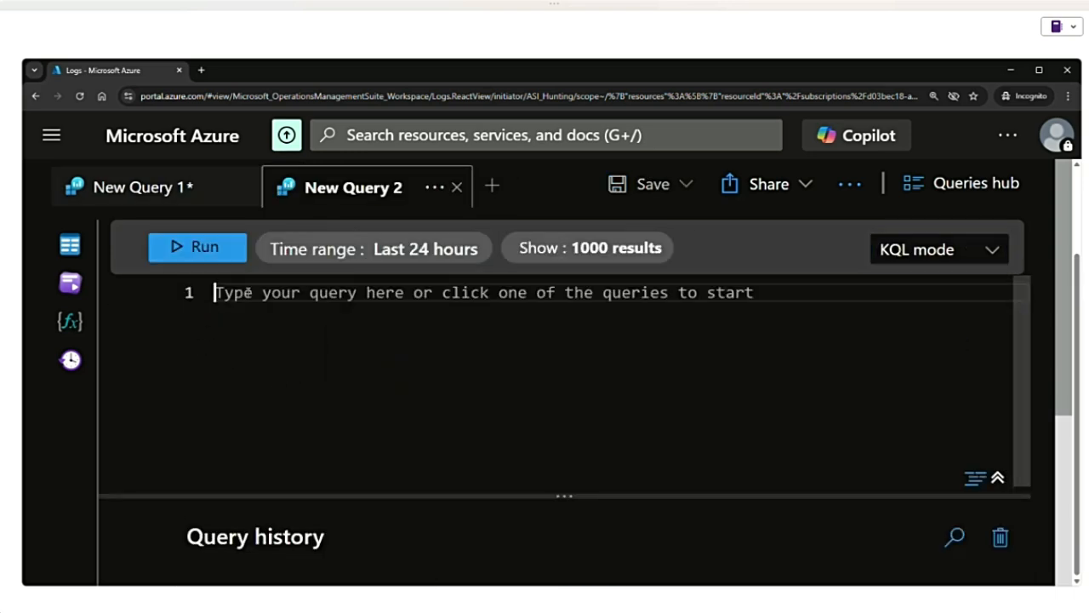
{"action": "type", "text": "secu"}
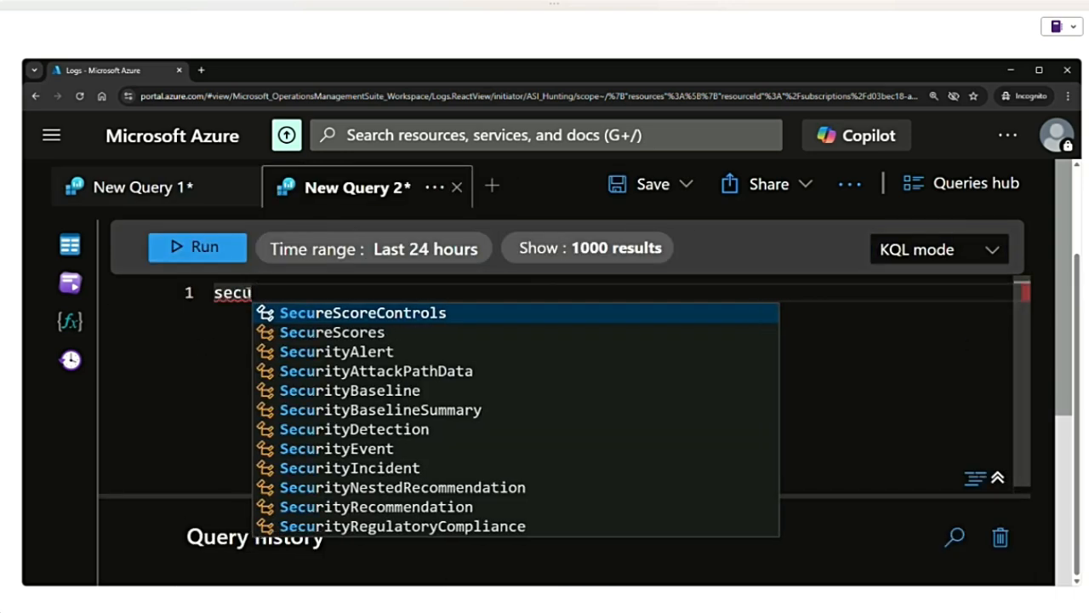
{"action": "type", "text": "ritye"}
{"action": "key", "text": "Tab"}
{"action": "key", "text": "Return"}
- Add an extend line defining Eventtime = todatetime(TimeGenerated) to the SecurityEvent query and run it
{"action": "type", "text": "|"}
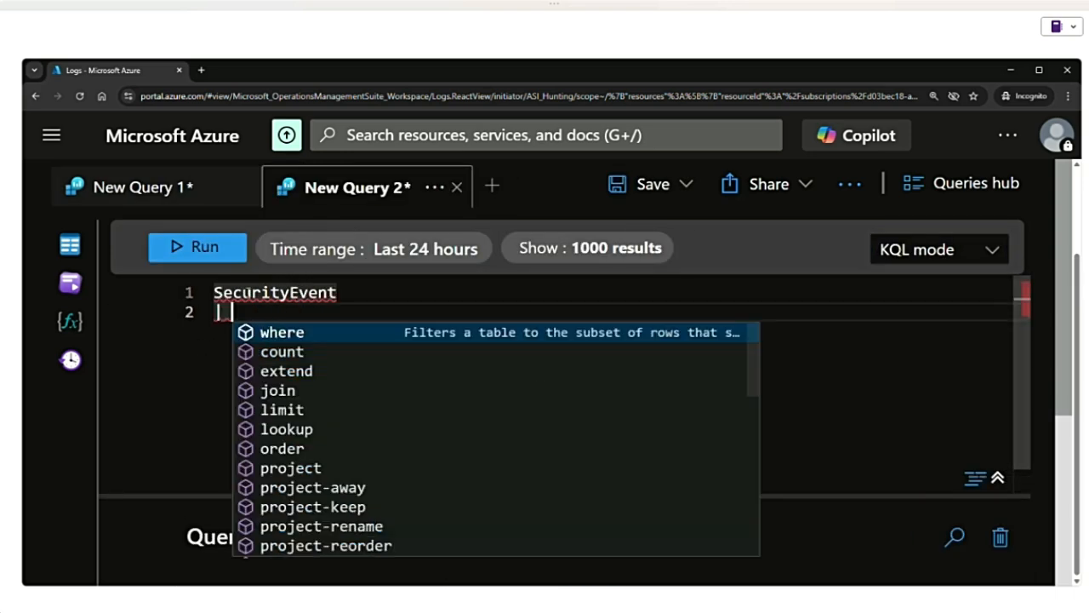
{"action": "type", "text": " extend "}
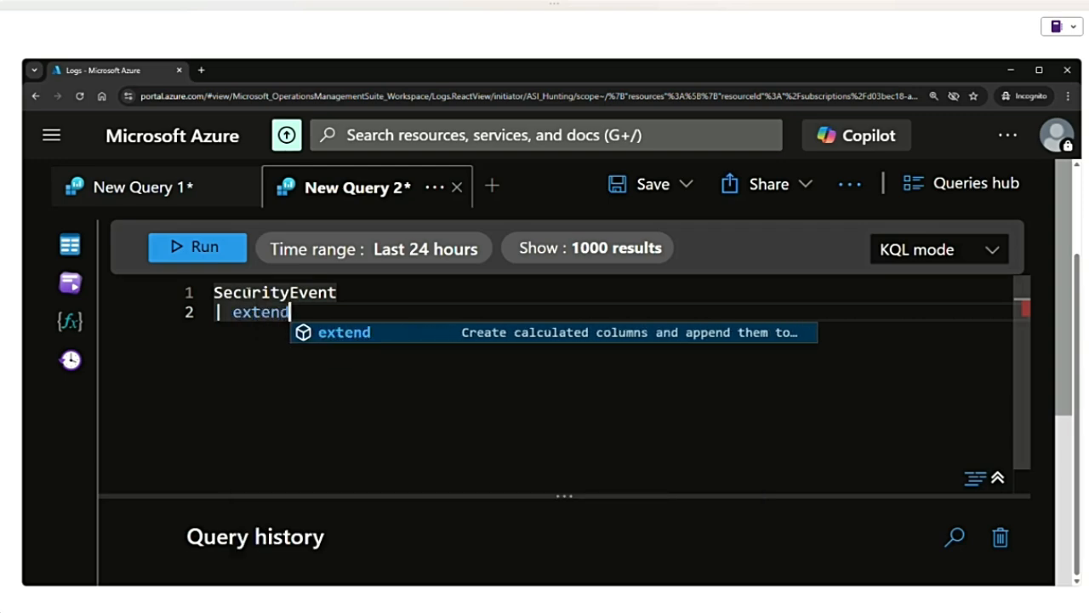
{"action": "type", "text": "Event"}
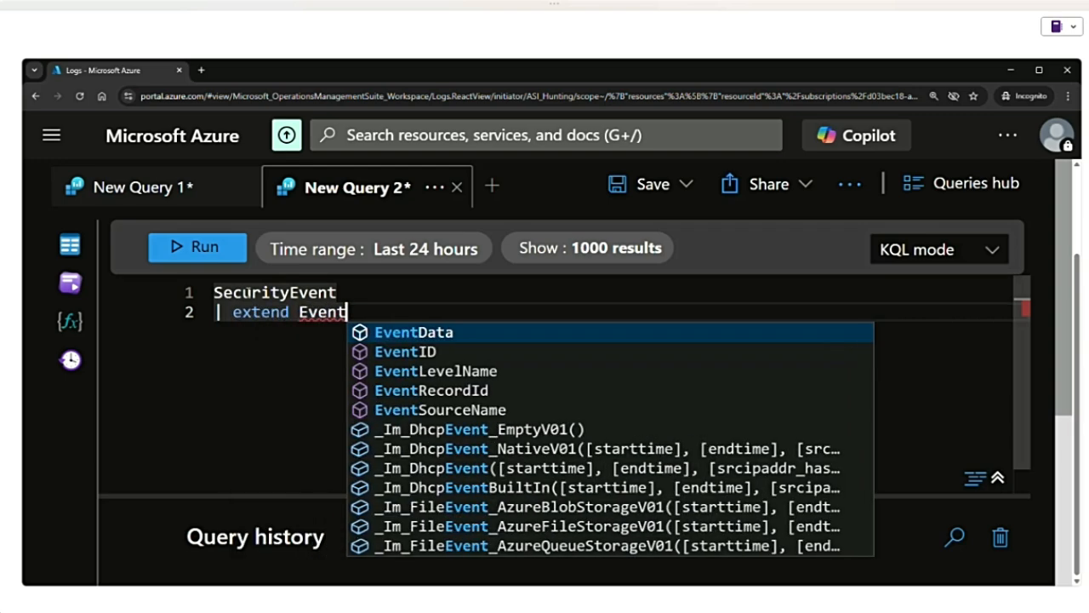
{"action": "type", "text": "time = "}
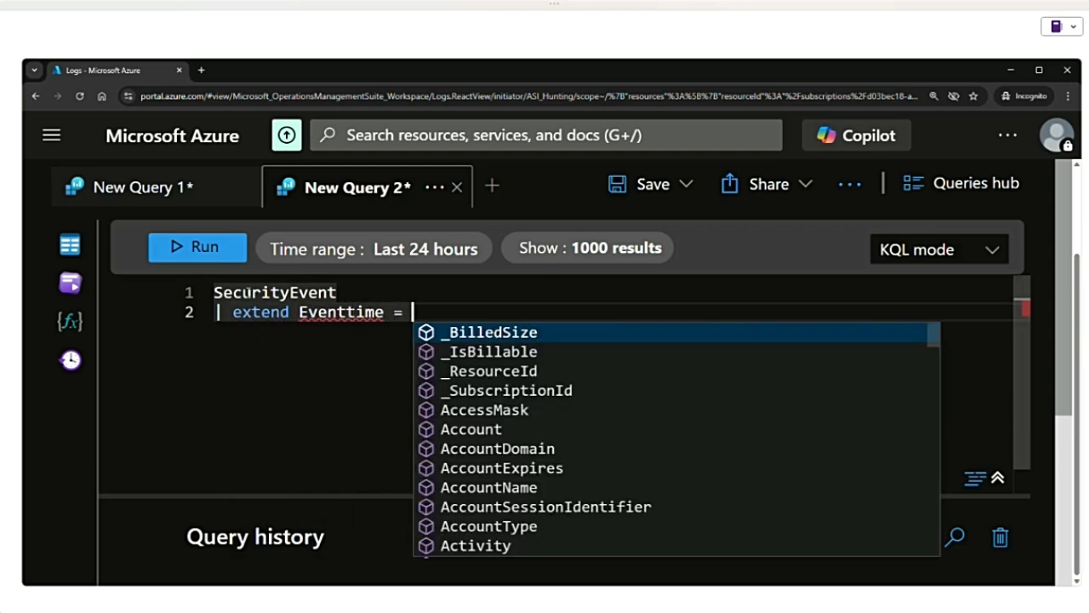
{"action": "type", "text": "toda"}
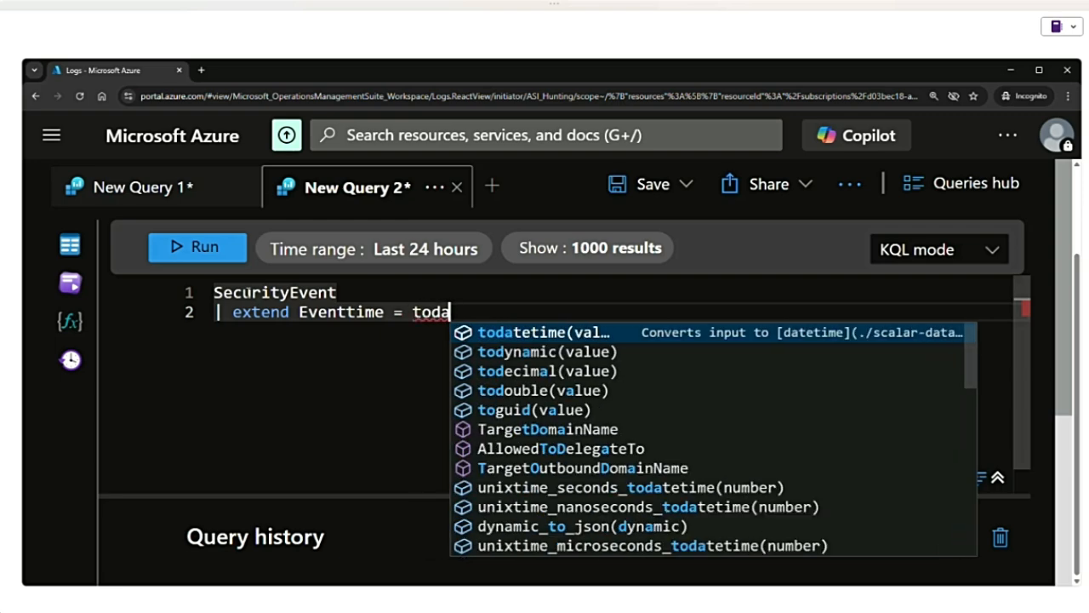
{"action": "type", "text": "tetime(Time"}
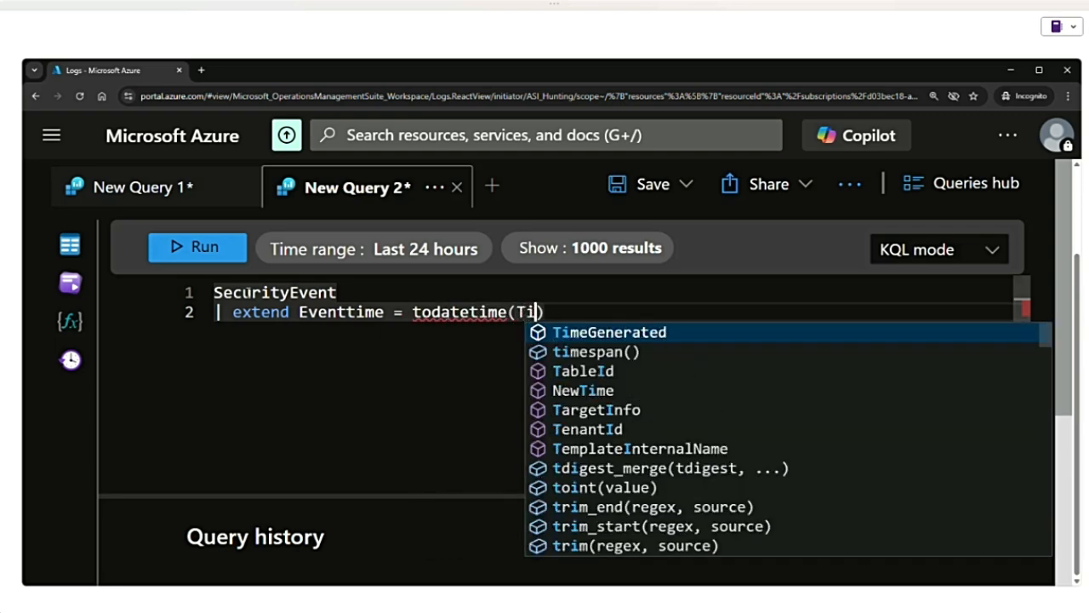
{"action": "key", "text": "Tab"}
{"action": "key", "text": "shift+Return"}
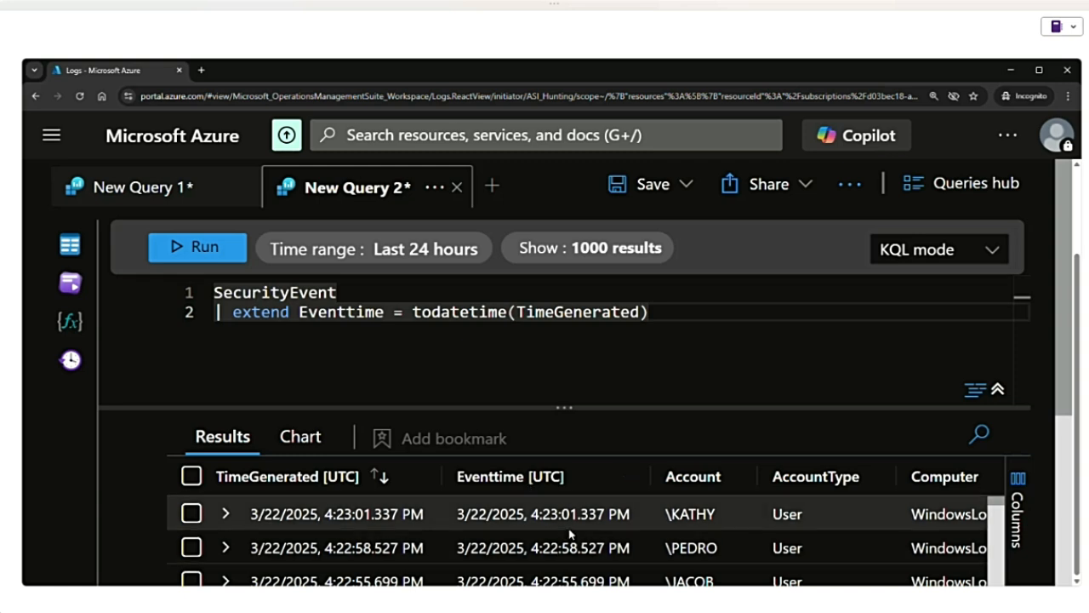
- Review the extend operator, then return to New Query 1 and examine the columns its extend operators define on lines 9 to 13
{"action": "double_click", "coordinate": [260, 312]}
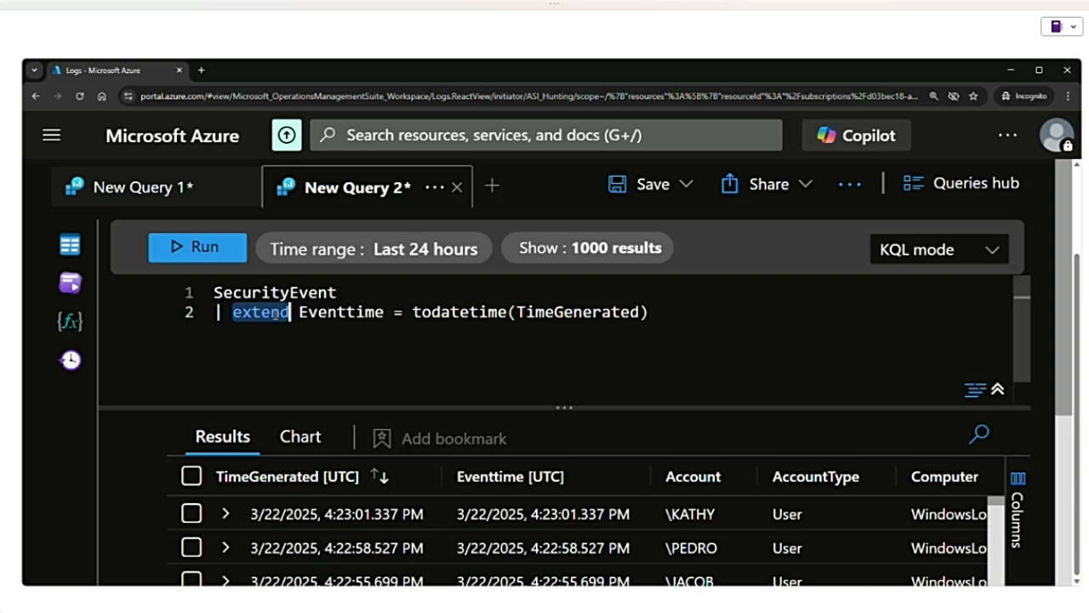
{"action": "left_click", "coordinate": [161, 187]}
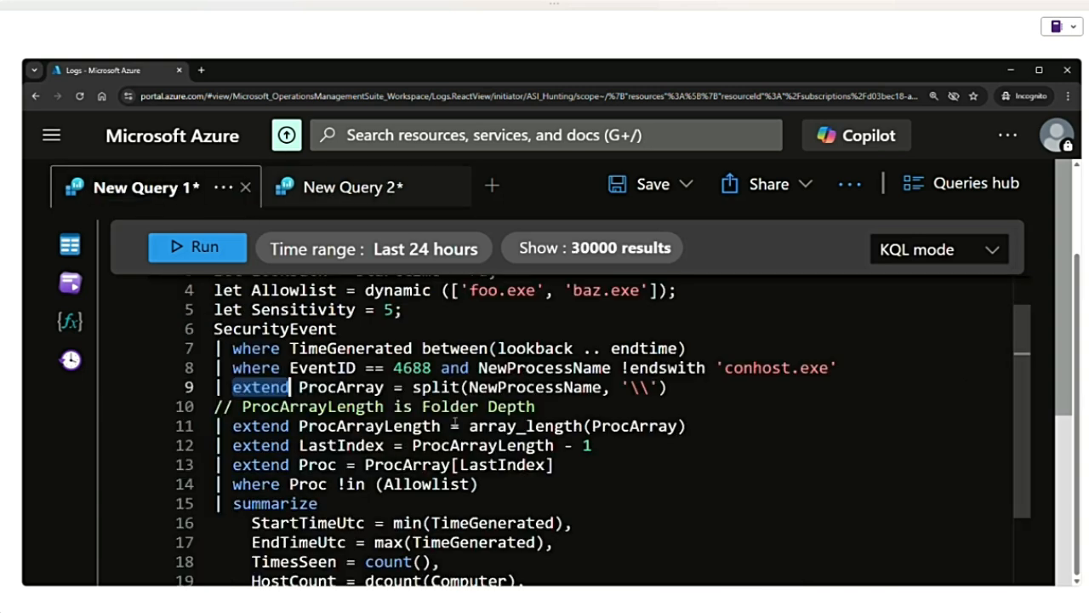
{"action": "left_click", "coordinate": [17, 386]}
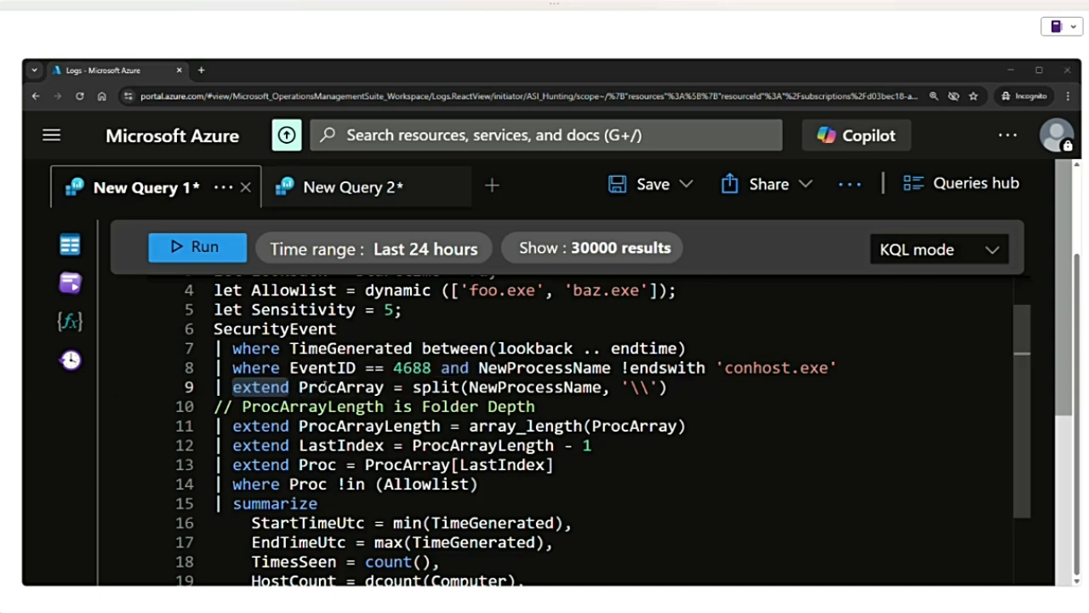
{"action": "double_click", "coordinate": [310, 387]}
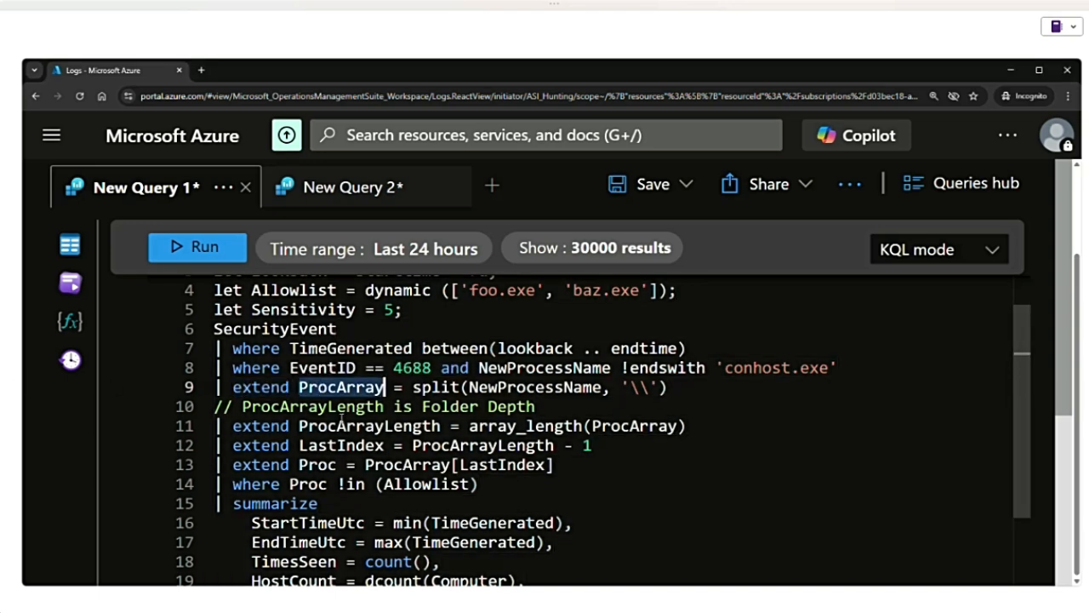
{"action": "double_click", "coordinate": [341, 424]}
{"action": "double_click", "coordinate": [340, 445]}
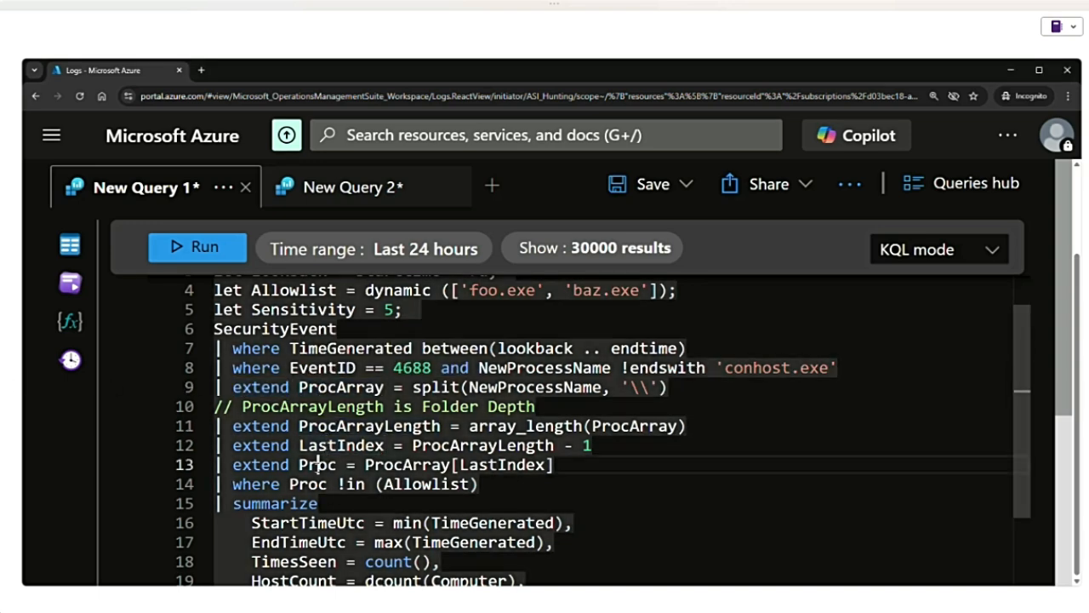
{"action": "double_click", "coordinate": [316, 465]}
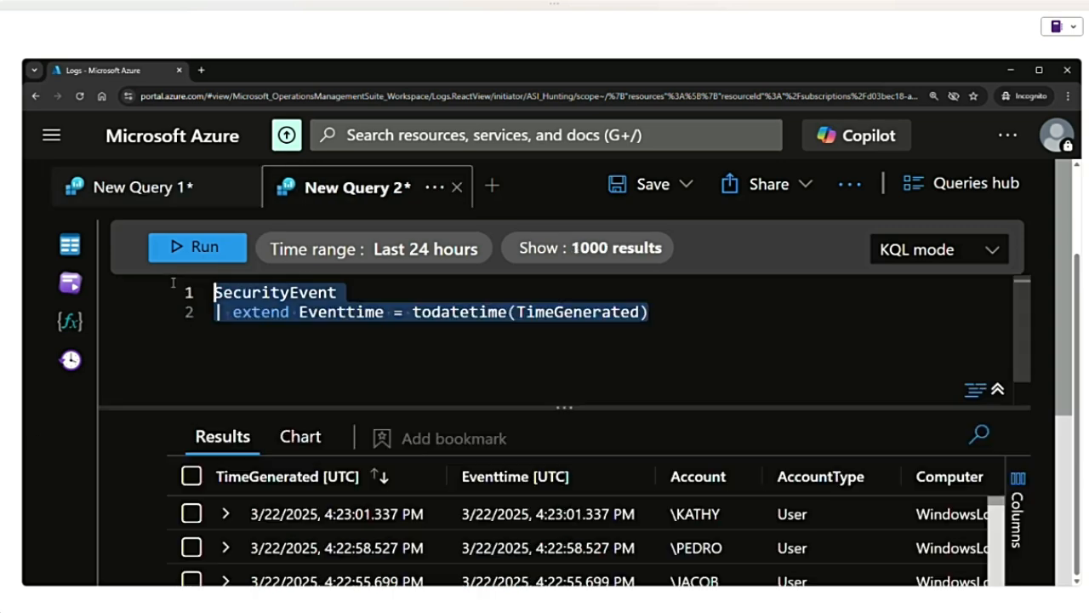
- Replace the text in New Query 2 with the sample path C:\Windows\System32\cmd.exe and put cmd.exe on line 3
{"action": "type", "text": "C:\\Windows\\System32\\cmd.exe"}
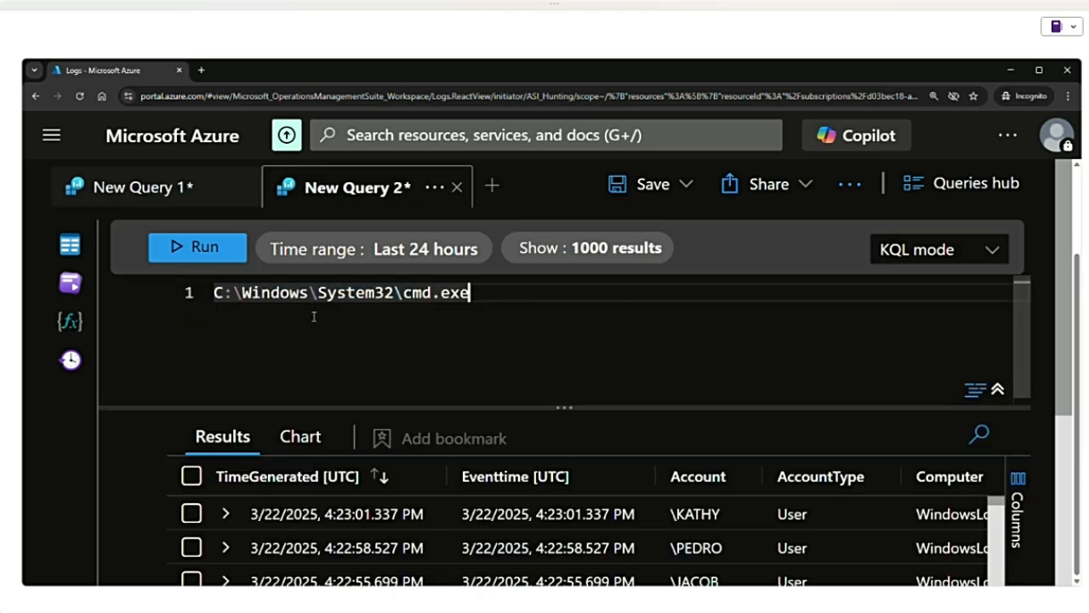
{"action": "key", "text": "Return"}
{"action": "key", "text": "Return"}
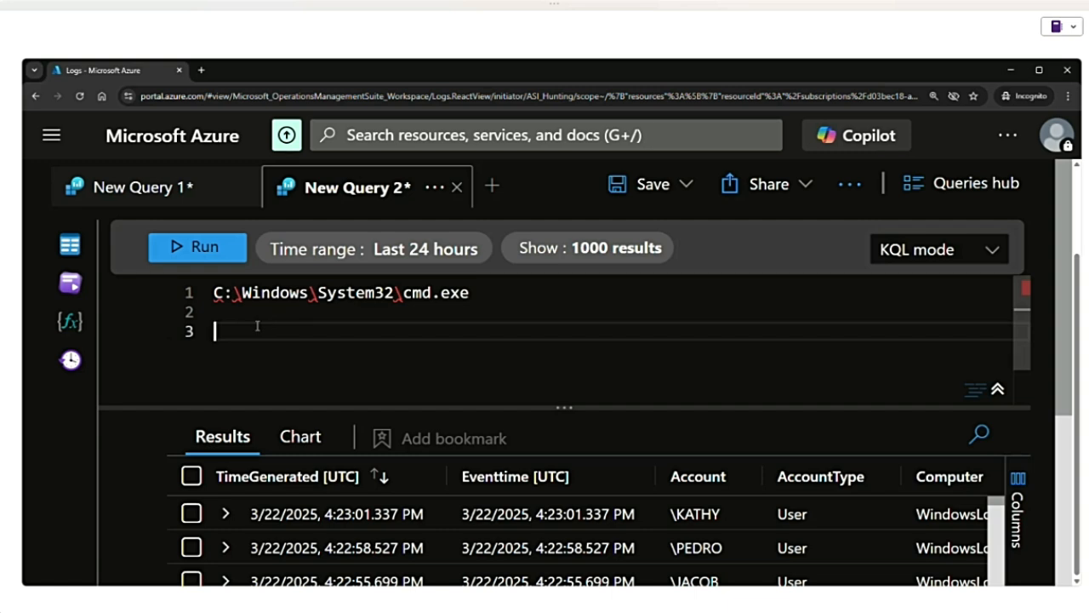
{"action": "type", "text": "cmd.exe"}
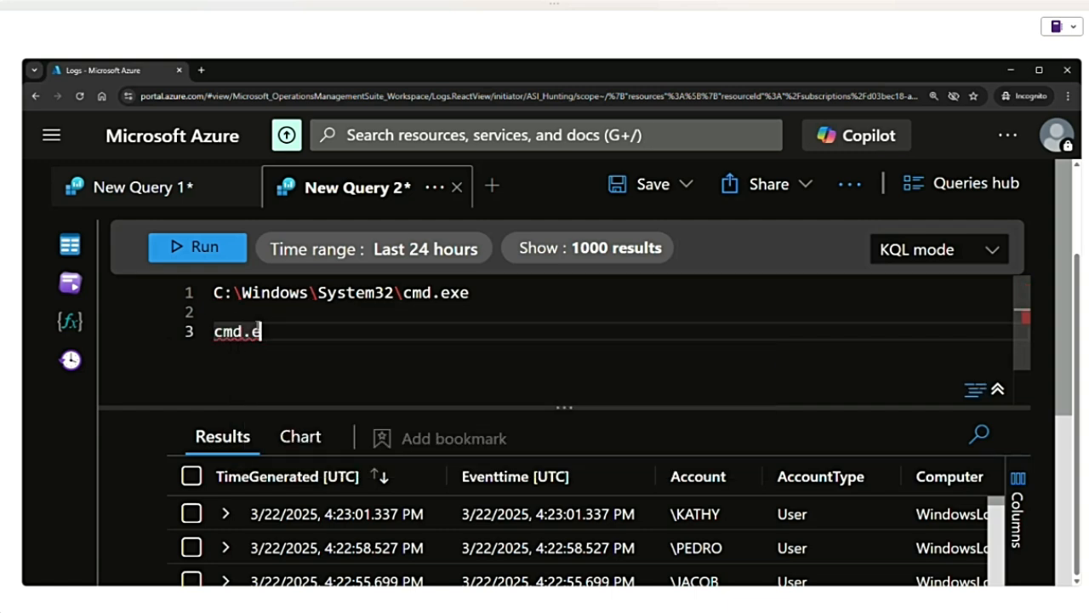
- Go back to New Query 1 and examine the split function applied to NewProcessName on line 9
{"action": "left_click", "coordinate": [199, 189]}
{"action": "left_click_drag", "start_coordinate": [668, 388], "coordinate": [412, 388]}
{"action": "mouse_move", "coordinate": [436, 389]}
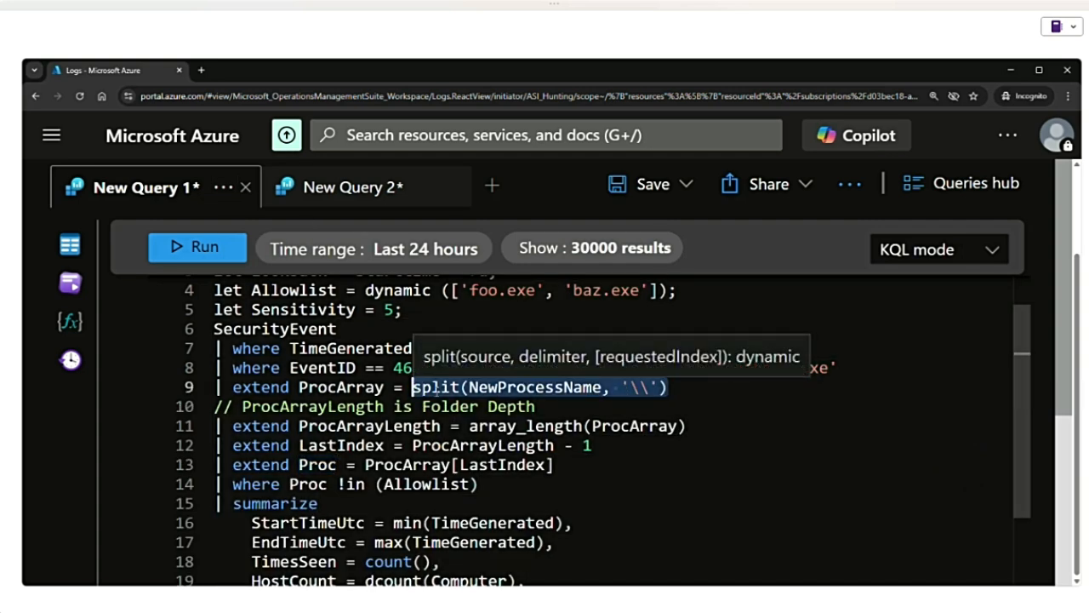
{"action": "left_click", "coordinate": [634, 387]}
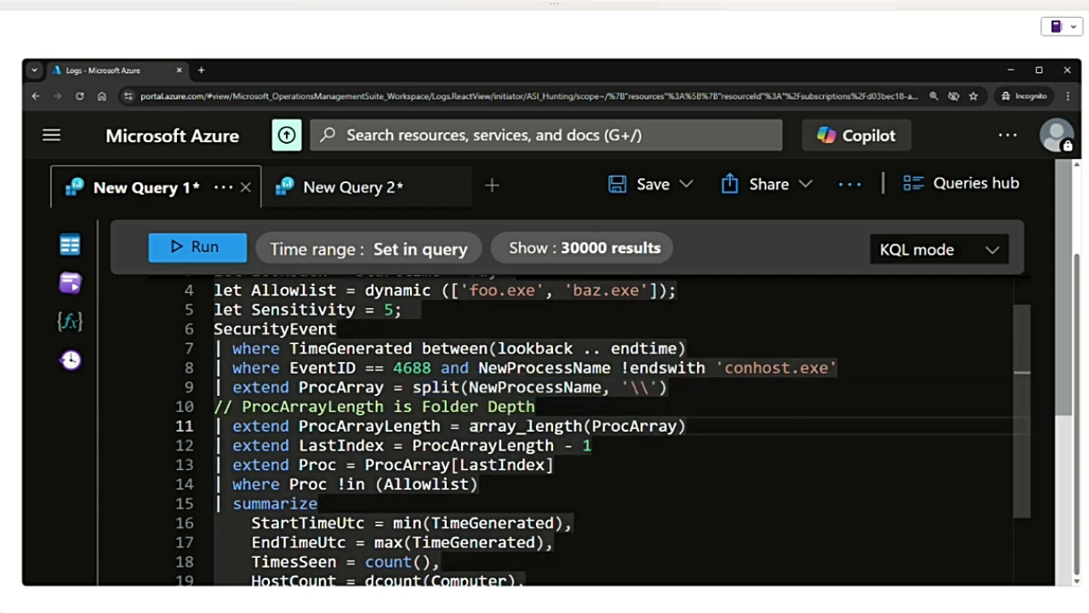
- Highlight the array_length(ProcArray) expression on line 11 to examine how ProcArrayLength is calculated
{"action": "double_click", "coordinate": [569, 426]}
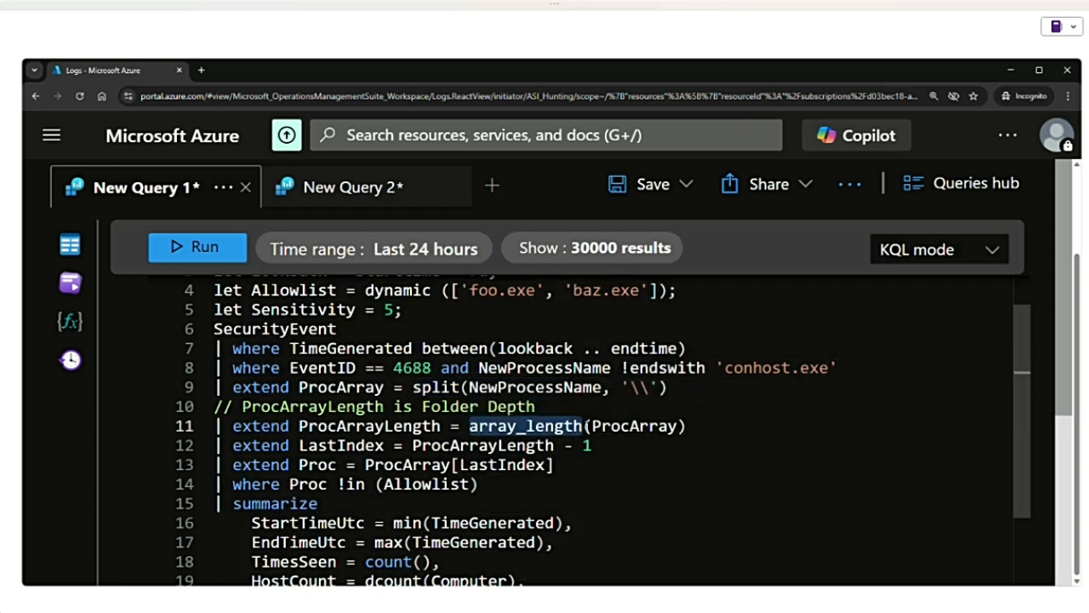
{"action": "key", "text": "shift+Right"}
{"action": "key", "text": "shift+Right"}
{"action": "key", "text": "shift+Right"}
{"action": "key", "text": "shift+Right"}
{"action": "key", "text": "shift+Right"}
{"action": "key", "text": "shift+Right"}
{"action": "key", "text": "shift+Right"}
{"action": "key", "text": "shift+Right"}
{"action": "key", "text": "shift+Right"}
{"action": "key", "text": "shift+Right"}
{"action": "key", "text": "shift+Right"}
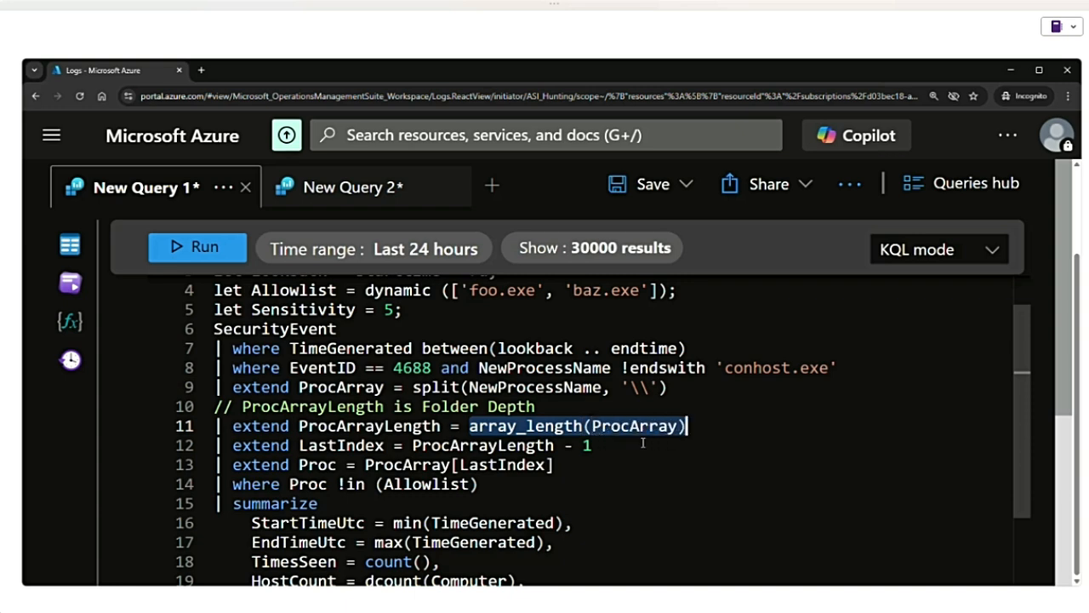
- Examine the LastIndex calculation on line 12 and its use as the ProcArray index for Proc on line 13
{"action": "left_click_drag", "start_coordinate": [413, 445], "coordinate": [500, 445]}
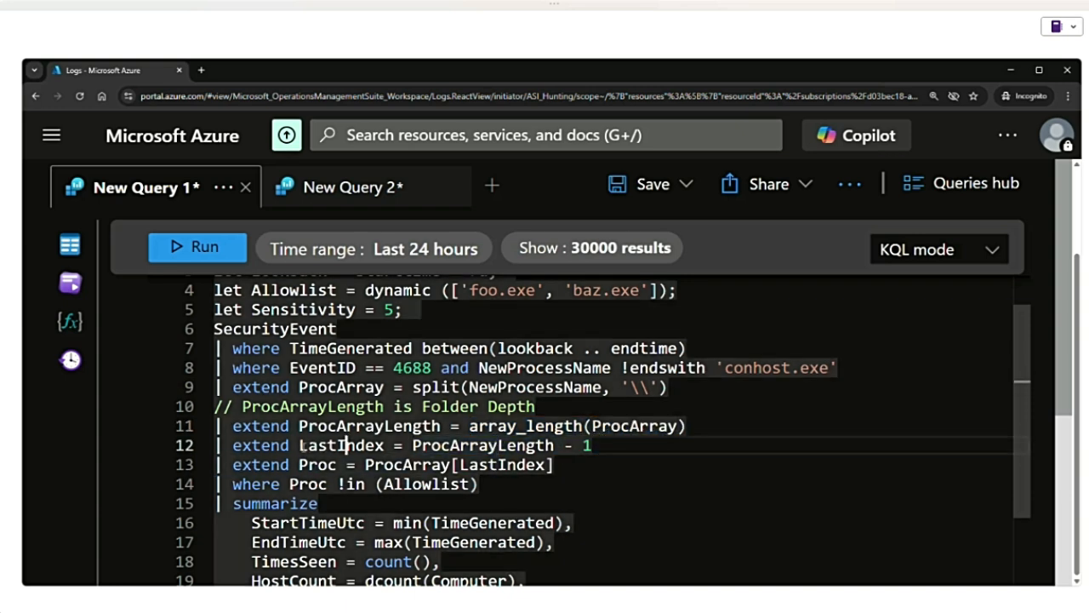
{"action": "left_click_drag", "start_coordinate": [300, 445], "coordinate": [597, 447]}
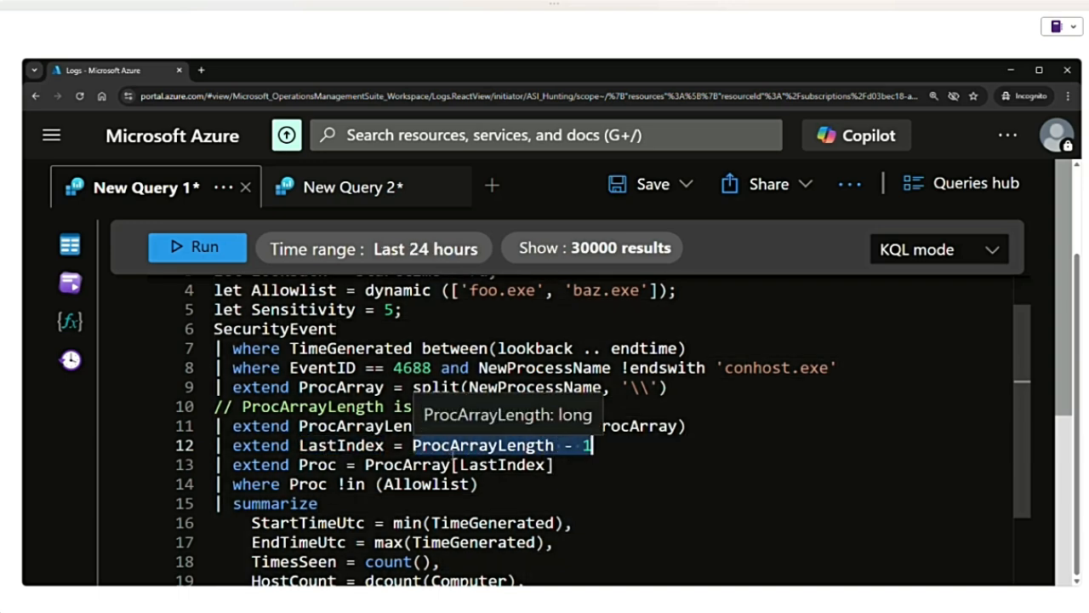
{"action": "double_click", "coordinate": [319, 465]}
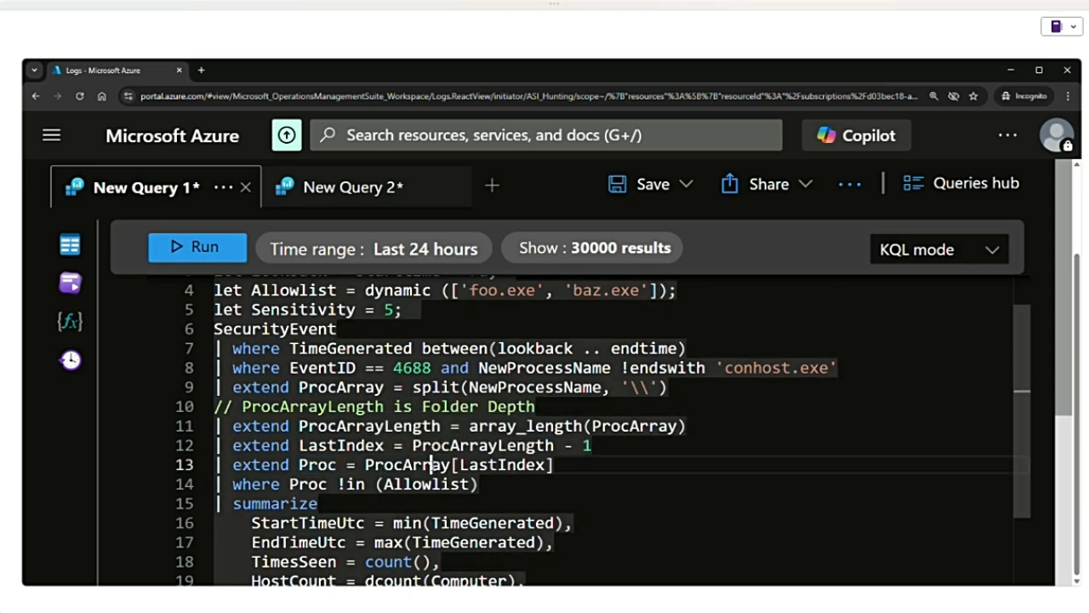
{"action": "double_click", "coordinate": [508, 465]}
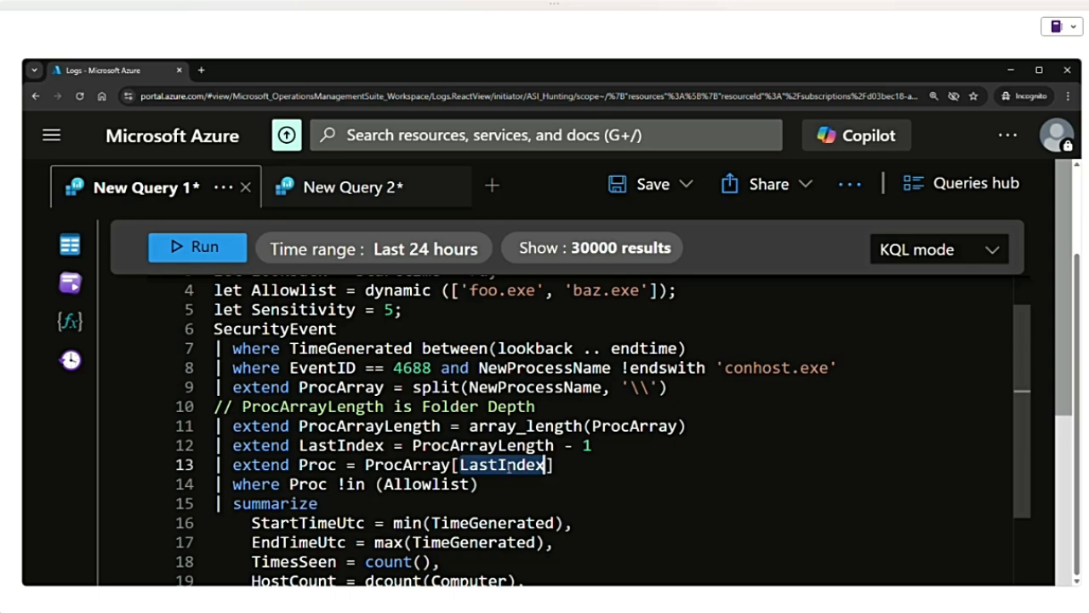
- Examine the where Proc !in (Allowlist) filter on line 14 against the Allowlist definition on line 4
{"action": "scroll", "coordinate": [508, 465], "scroll_direction": "down", "scroll_amount": 1}
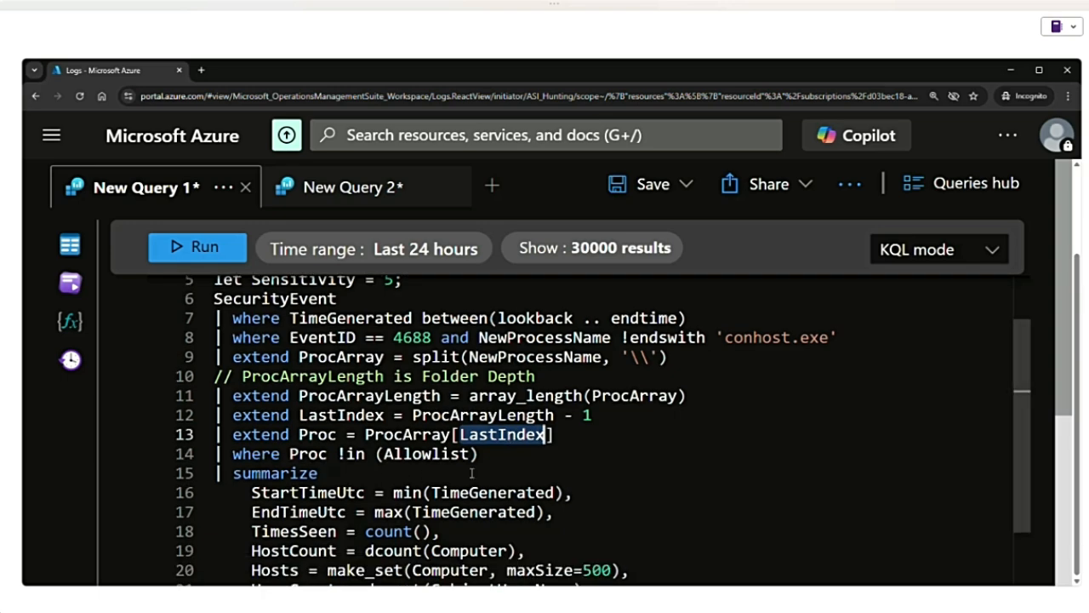
{"action": "left_click_drag", "start_coordinate": [479, 454], "coordinate": [234, 458]}
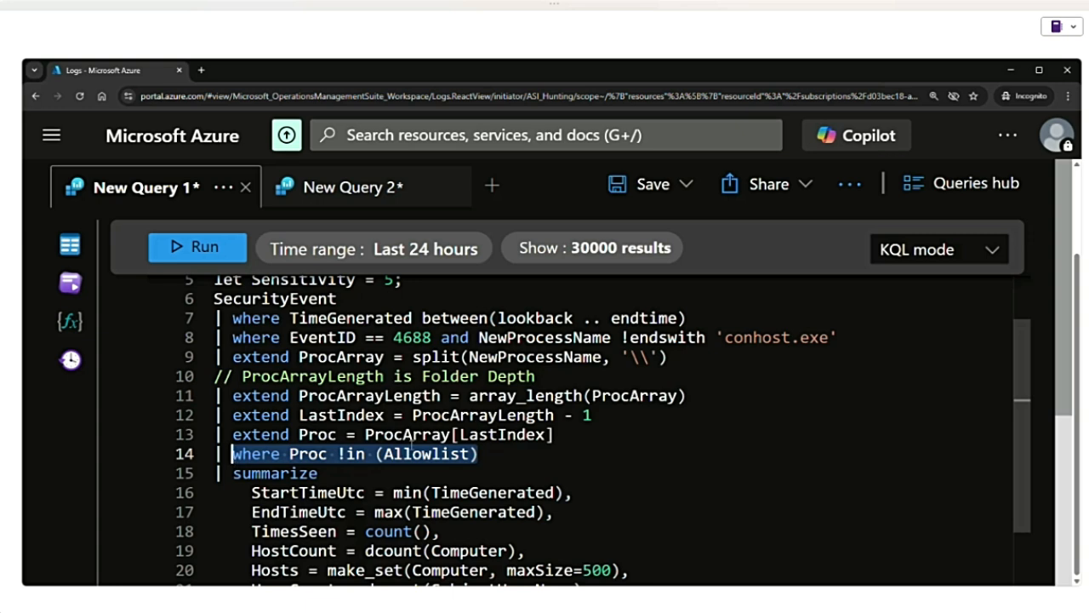
{"action": "scroll", "coordinate": [254, 349], "scroll_direction": "up", "scroll_amount": 3}
{"action": "left_click_drag", "start_coordinate": [253, 350], "coordinate": [701, 353]}
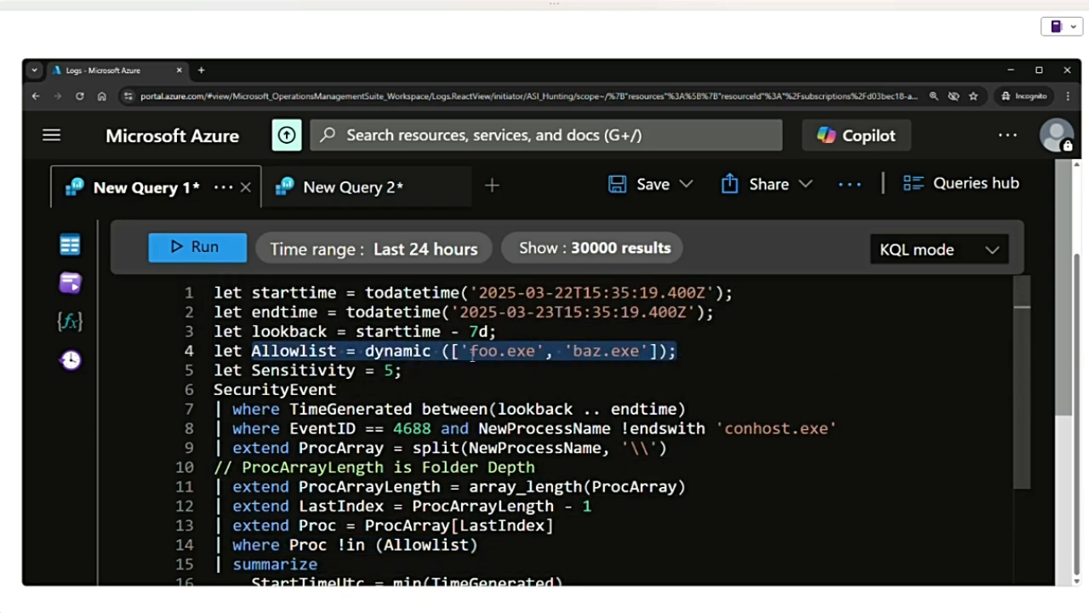
{"action": "scroll", "coordinate": [459, 508], "scroll_direction": "down", "scroll_amount": 2}
{"action": "scroll", "coordinate": [460, 508], "scroll_direction": "down", "scroll_amount": 1}
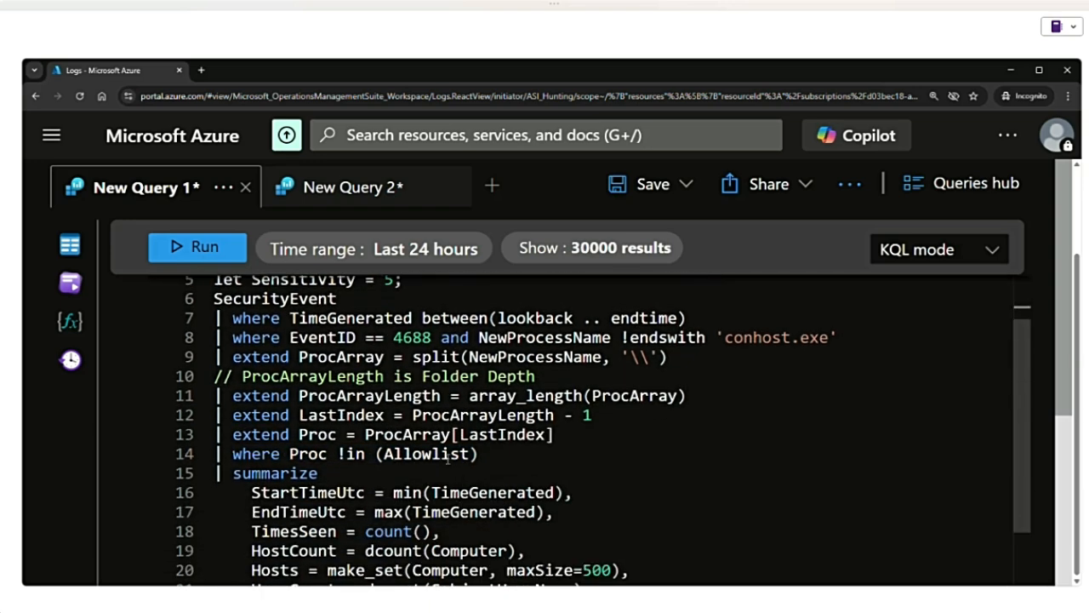
{"action": "left_click_drag", "start_coordinate": [480, 454], "coordinate": [232, 454]}
- Examine the summarize operator and its StartTimeUtc, EndTimeUtc, TimesSeen and HostCount aggregations on lines 15 to 19
{"action": "scroll", "coordinate": [231, 453], "scroll_direction": "down", "scroll_amount": 4}
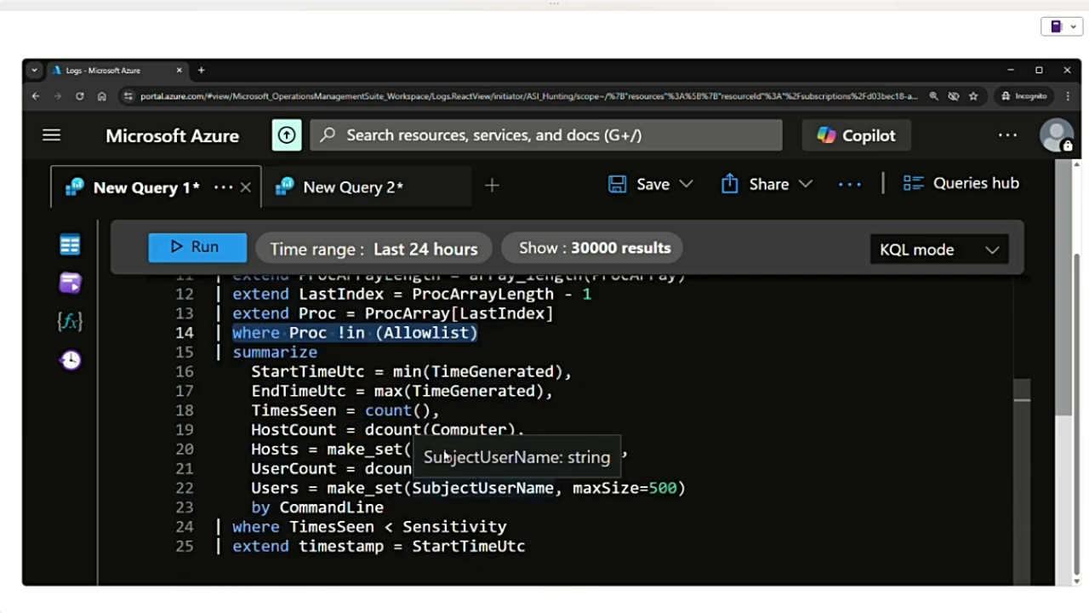
{"action": "left_click", "coordinate": [260, 351]}
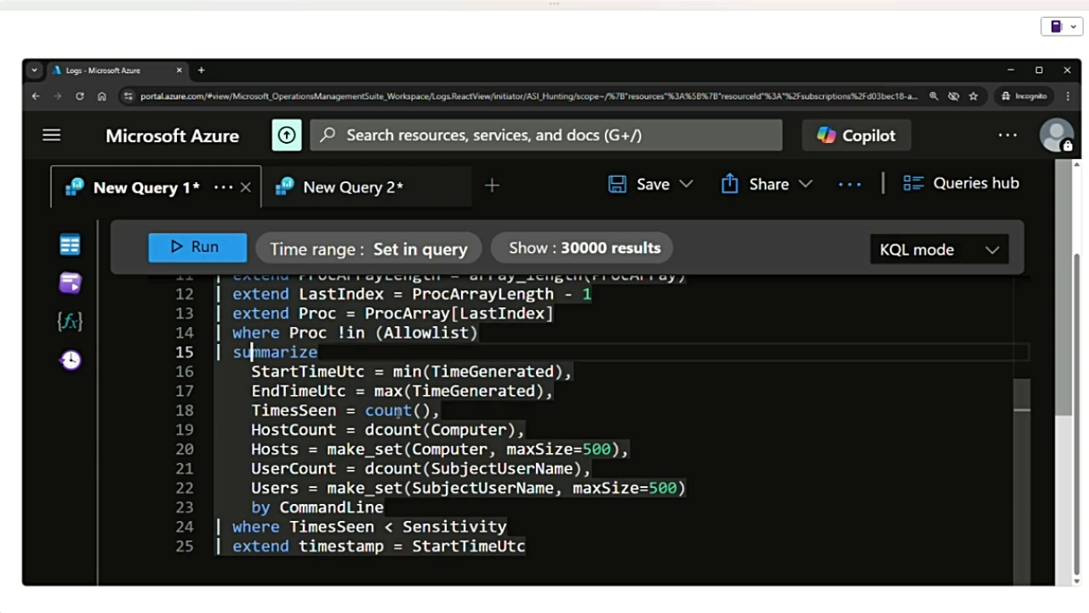
{"action": "double_click", "coordinate": [311, 372]}
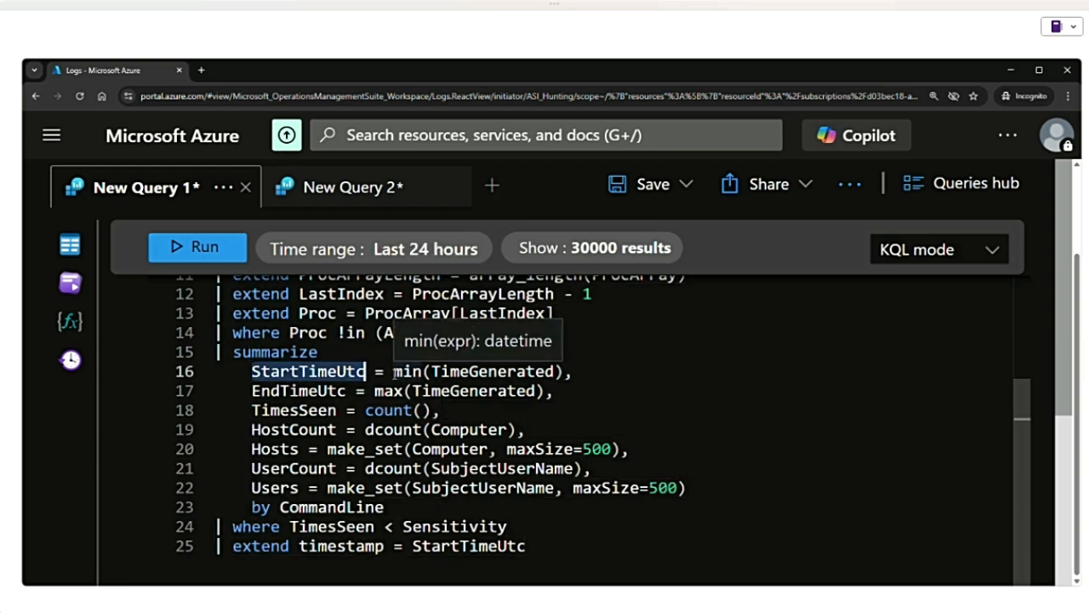
{"action": "left_click_drag", "start_coordinate": [393, 371], "coordinate": [565, 371]}
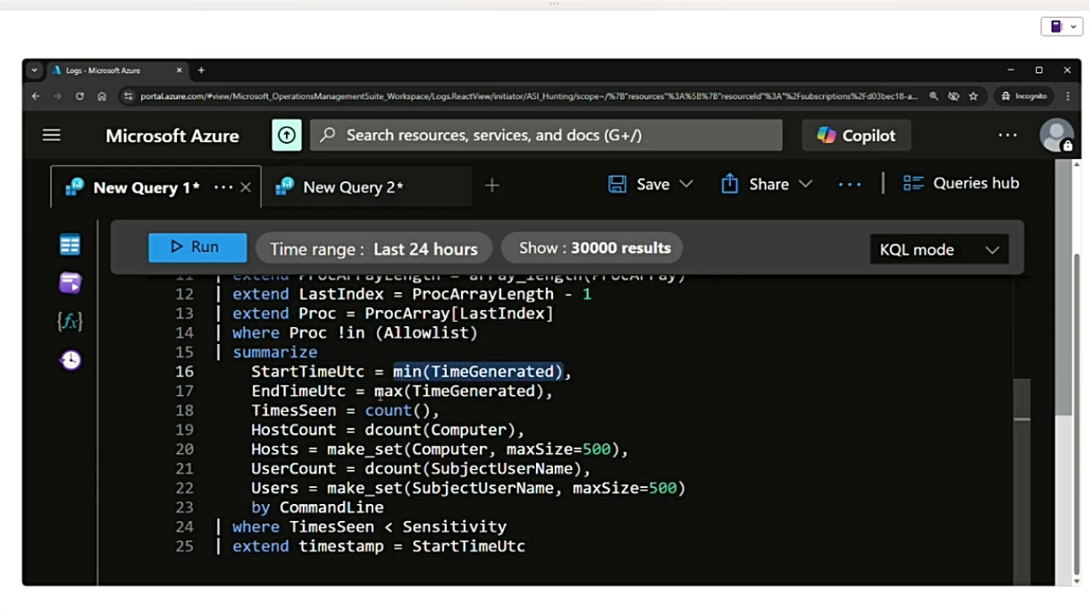
{"action": "left_click_drag", "start_coordinate": [375, 391], "coordinate": [545, 391]}
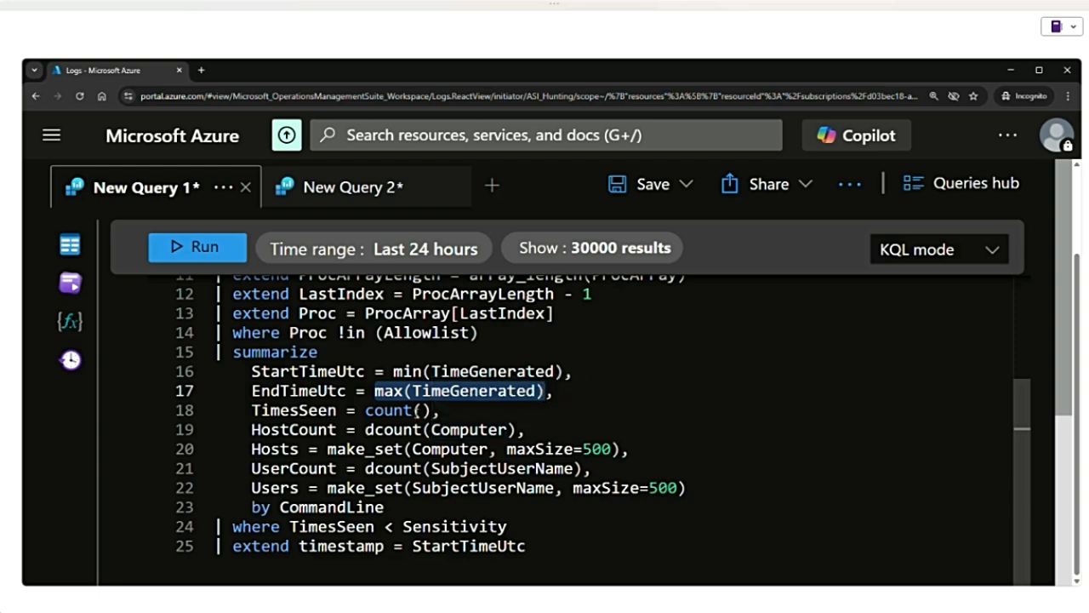
{"action": "left_click_drag", "start_coordinate": [366, 410], "coordinate": [432, 411]}
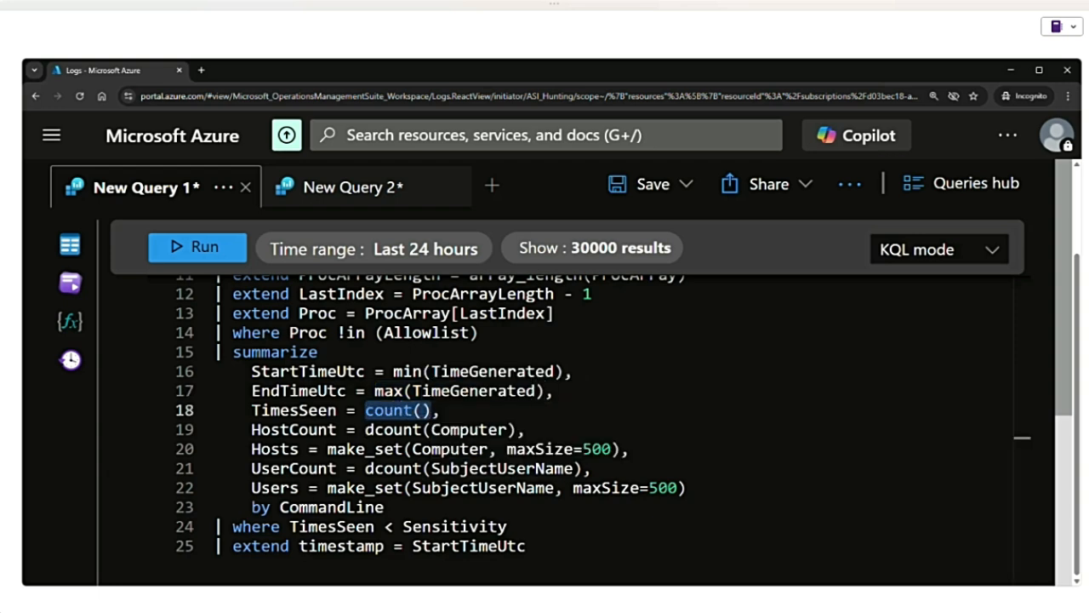
{"action": "left_click_drag", "start_coordinate": [365, 429], "coordinate": [517, 429]}
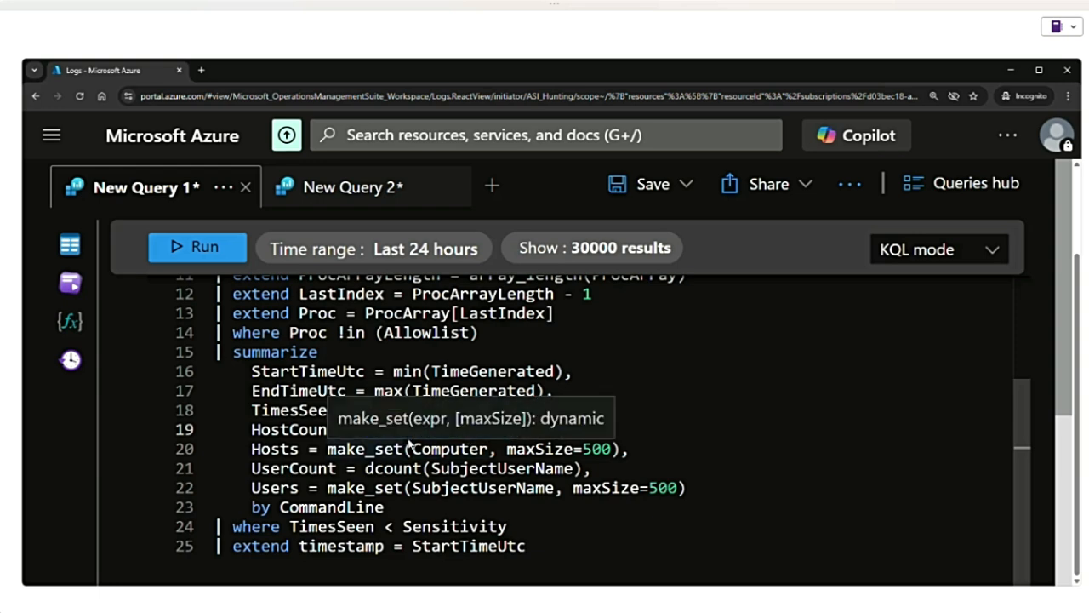
- Examine the Hosts, UserCount and Users aggregations on lines 20 to 22, including their make_set and dcount functions
{"action": "left_click_drag", "start_coordinate": [327, 448], "coordinate": [622, 448]}
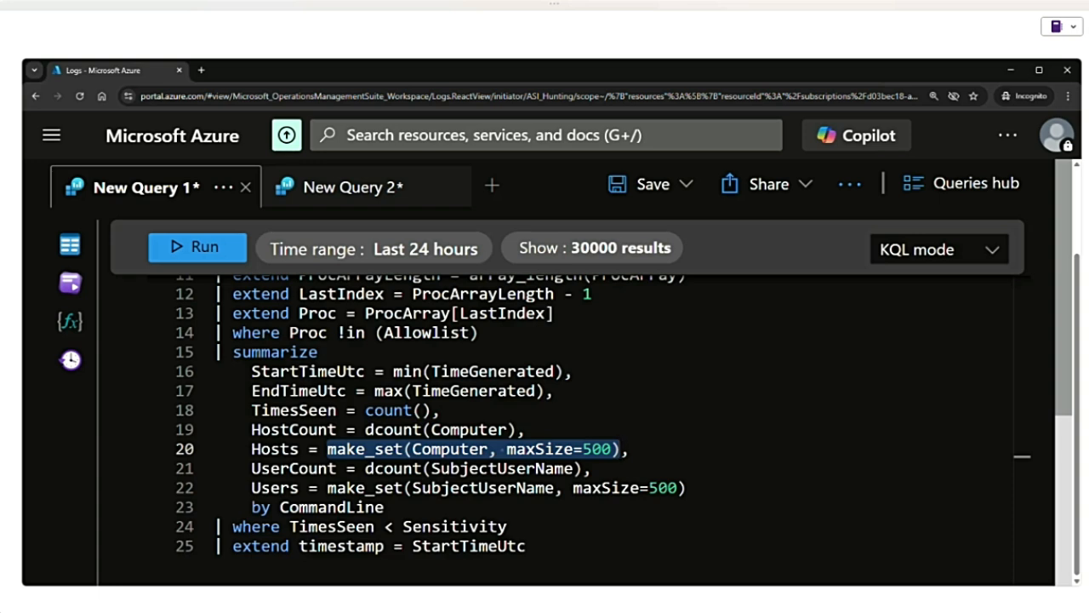
{"action": "left_click_drag", "start_coordinate": [251, 449], "coordinate": [630, 448]}
{"action": "scroll", "coordinate": [503, 446], "scroll_direction": "down", "scroll_amount": 2}
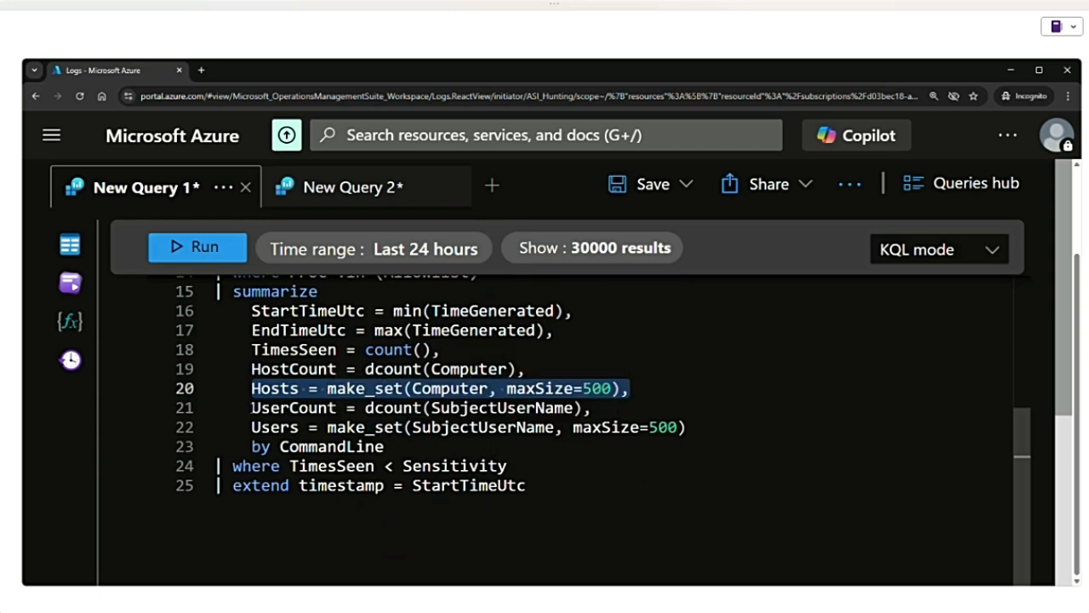
{"action": "left_click_drag", "start_coordinate": [253, 408], "coordinate": [591, 408]}
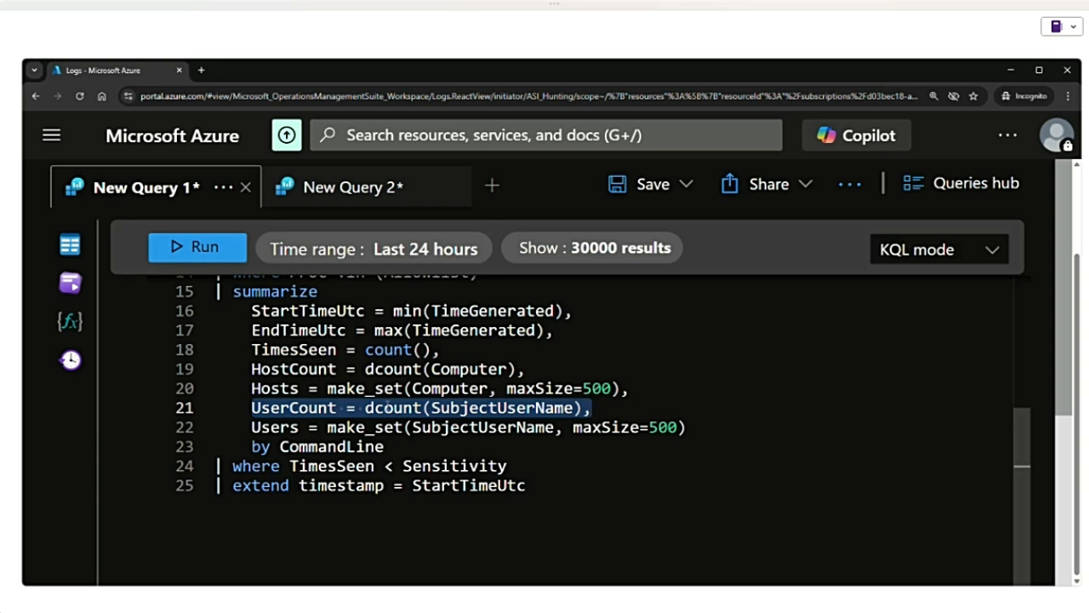
{"action": "double_click", "coordinate": [389, 407]}
{"action": "double_click", "coordinate": [491, 409]}
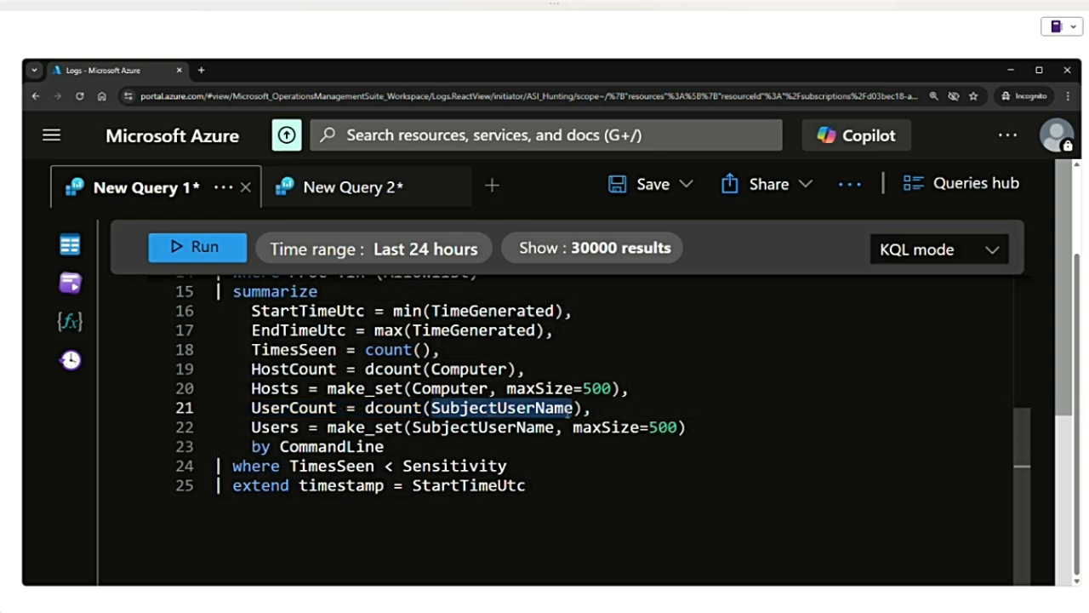
{"action": "left_click", "coordinate": [372, 408]}
{"action": "double_click", "coordinate": [372, 408]}
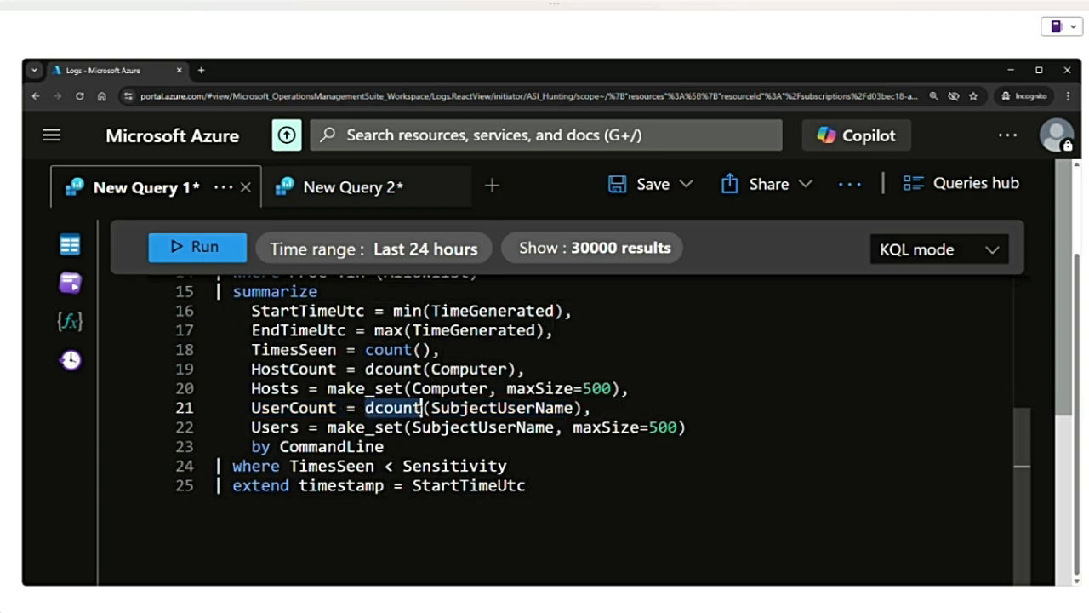
{"action": "double_click", "coordinate": [385, 427]}
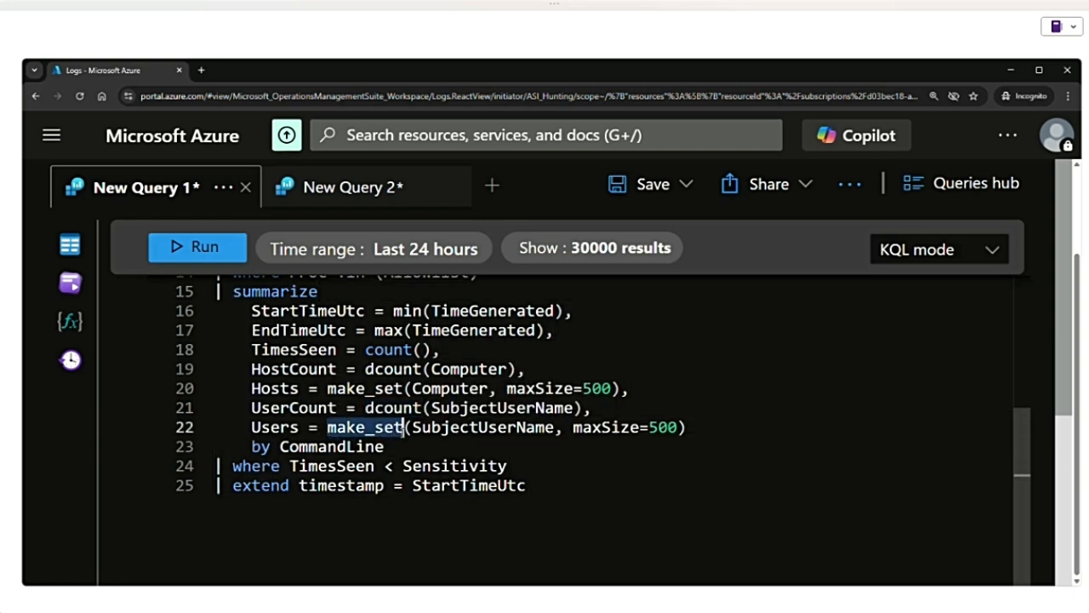
{"action": "left_click_drag", "start_coordinate": [402, 432], "coordinate": [696, 421]}
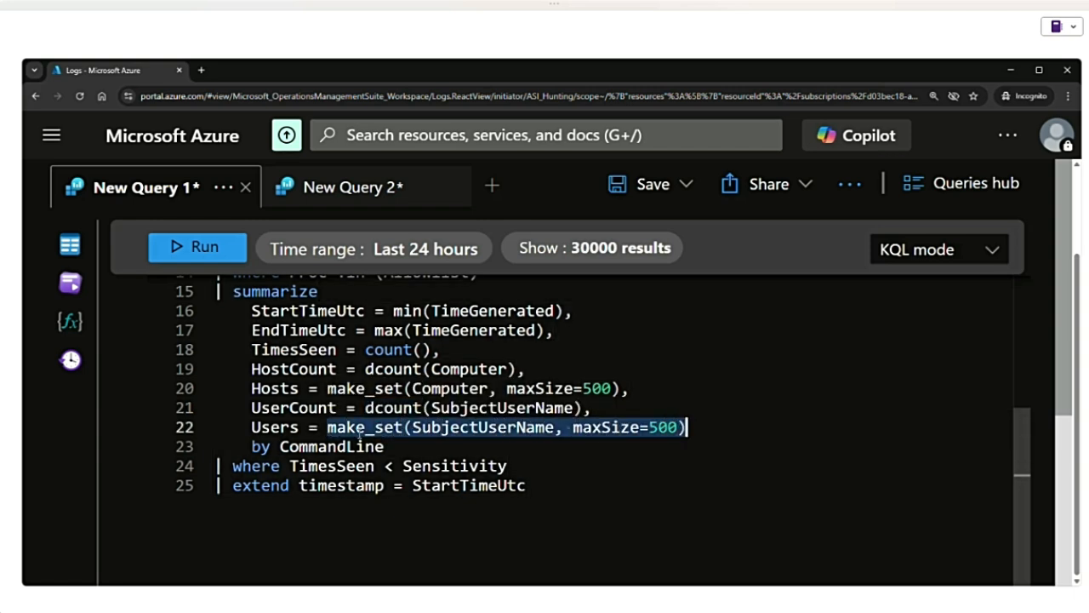
{"action": "mouse_move", "coordinate": [368, 433]}
- Examine the where TimesSeen < Sensitivity filter on line 24 and the extend timestamp = StartTimeUtc statement on line 25
{"action": "double_click", "coordinate": [356, 467]}
{"action": "left_click", "coordinate": [253, 471]}
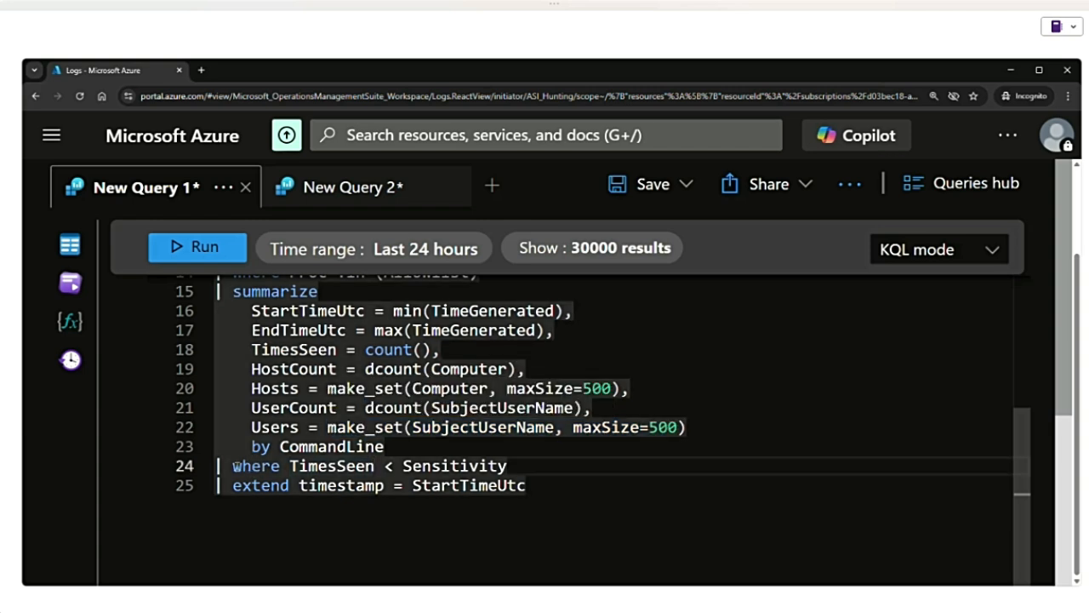
{"action": "left_click_drag", "start_coordinate": [235, 466], "coordinate": [509, 465]}
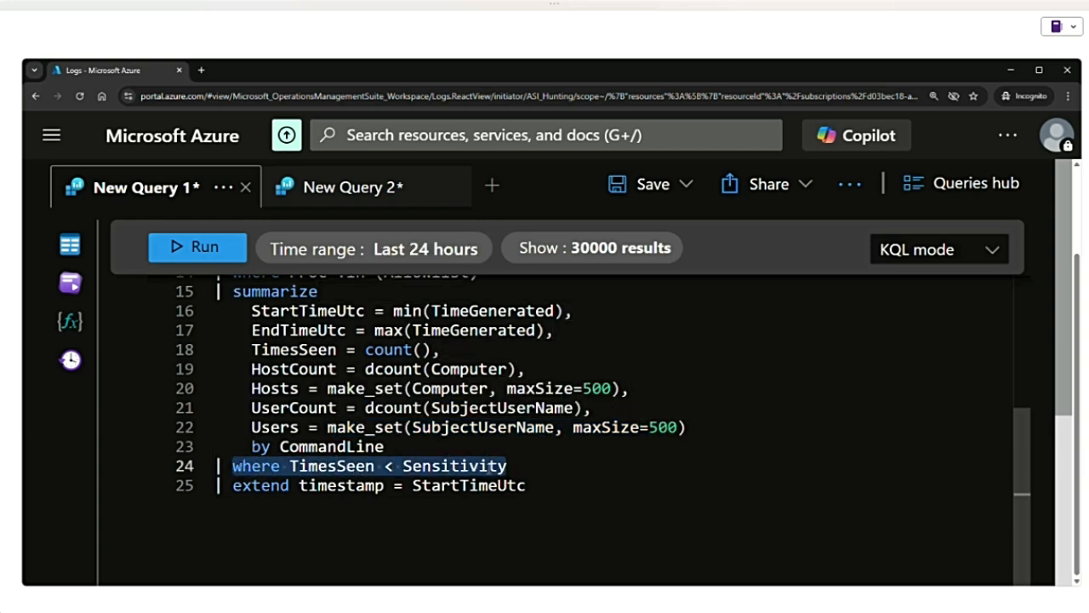
{"action": "mouse_move", "coordinate": [486, 467]}
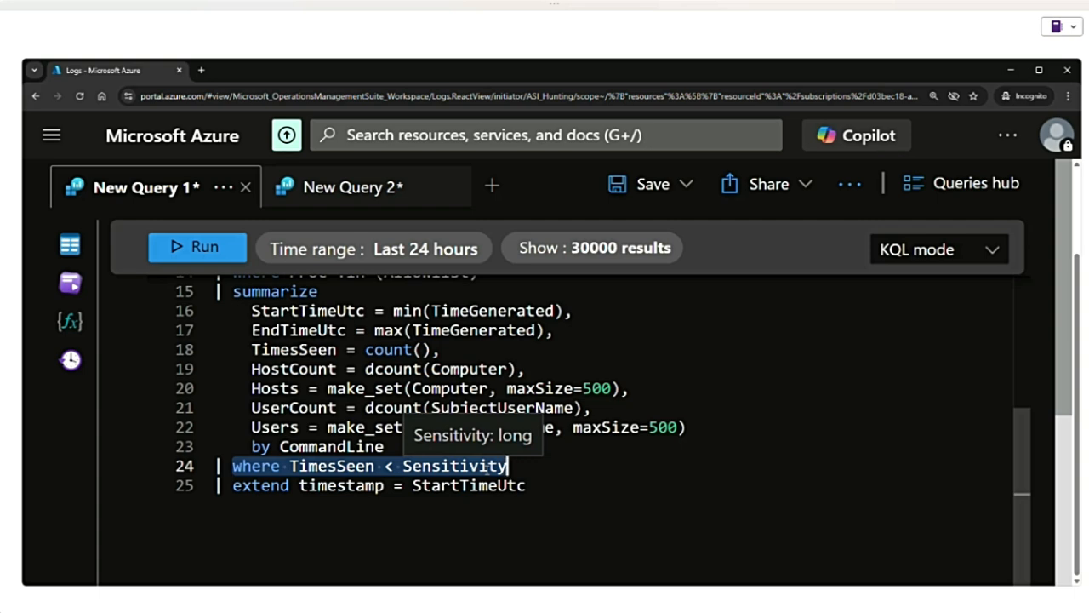
{"action": "left_click_drag", "start_coordinate": [526, 485], "coordinate": [230, 485]}
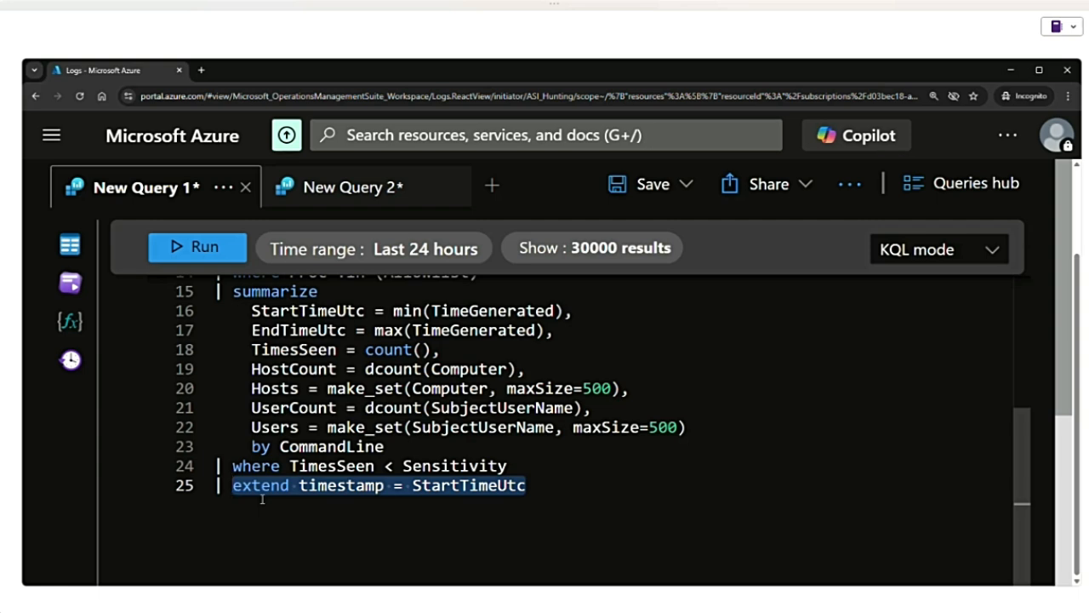
{"action": "double_click", "coordinate": [499, 485]}
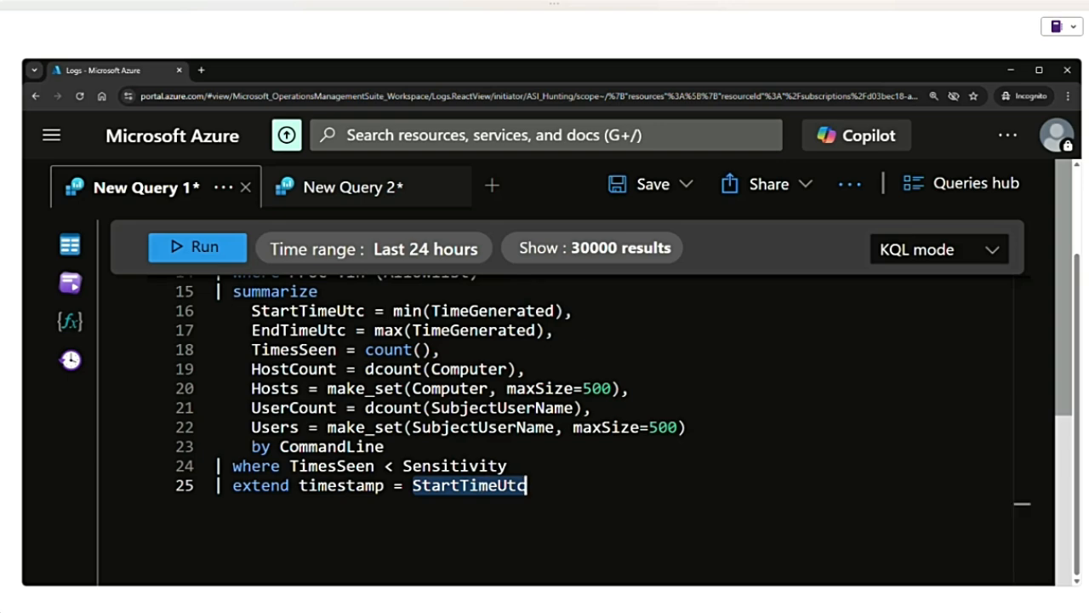
- Review the lookback and Allowlist variable definitions on lines 3 and 4 of the query
{"action": "scroll", "coordinate": [469, 449], "scroll_direction": "up", "scroll_amount": 5}
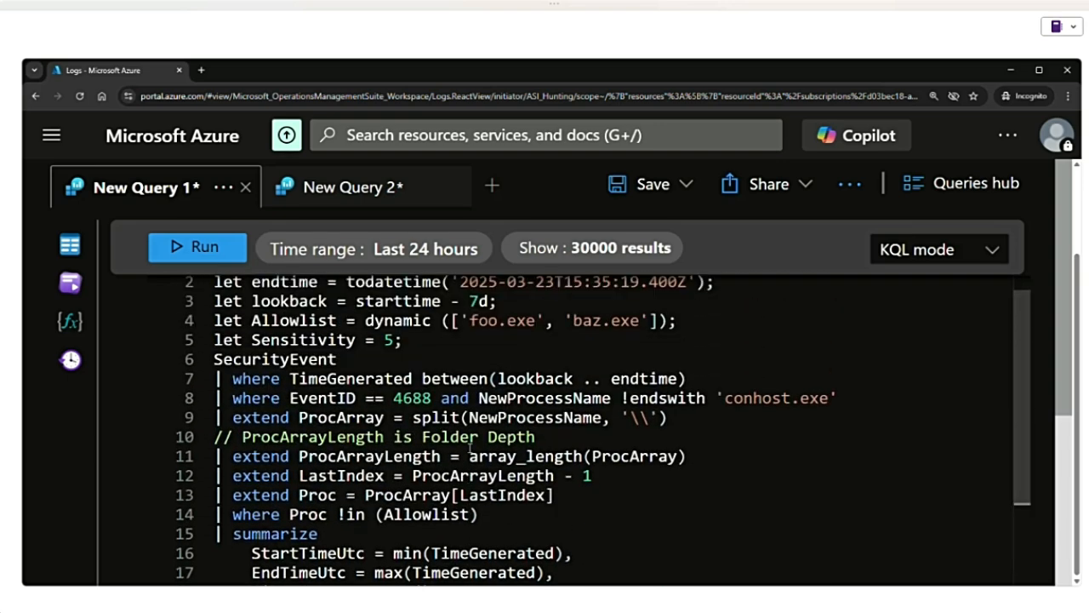
{"action": "scroll", "coordinate": [470, 448], "scroll_direction": "up", "scroll_amount": 1}
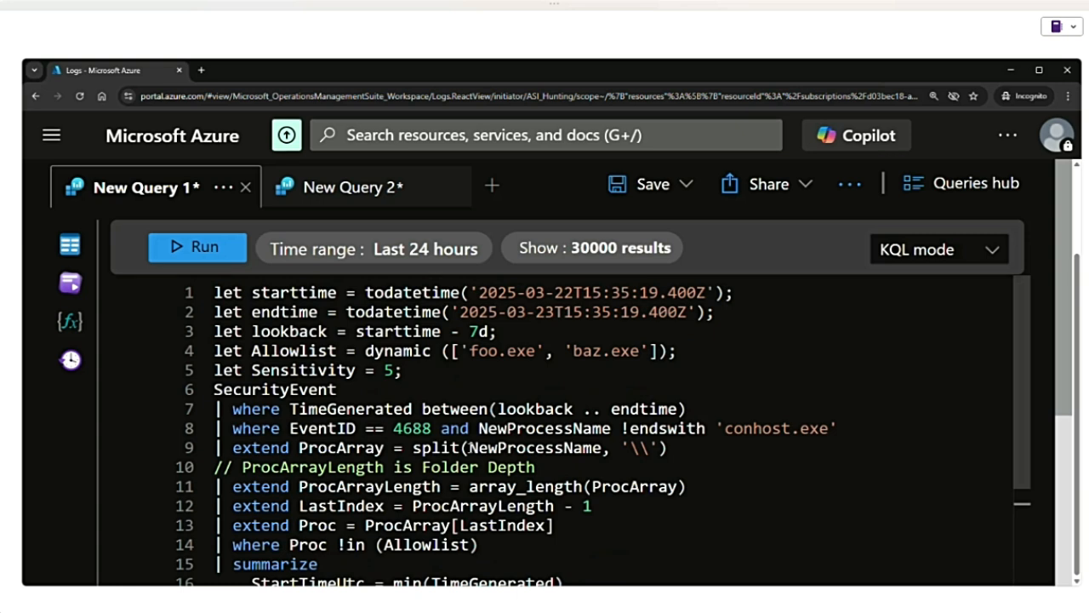
{"action": "left_click_drag", "start_coordinate": [515, 332], "coordinate": [211, 338]}
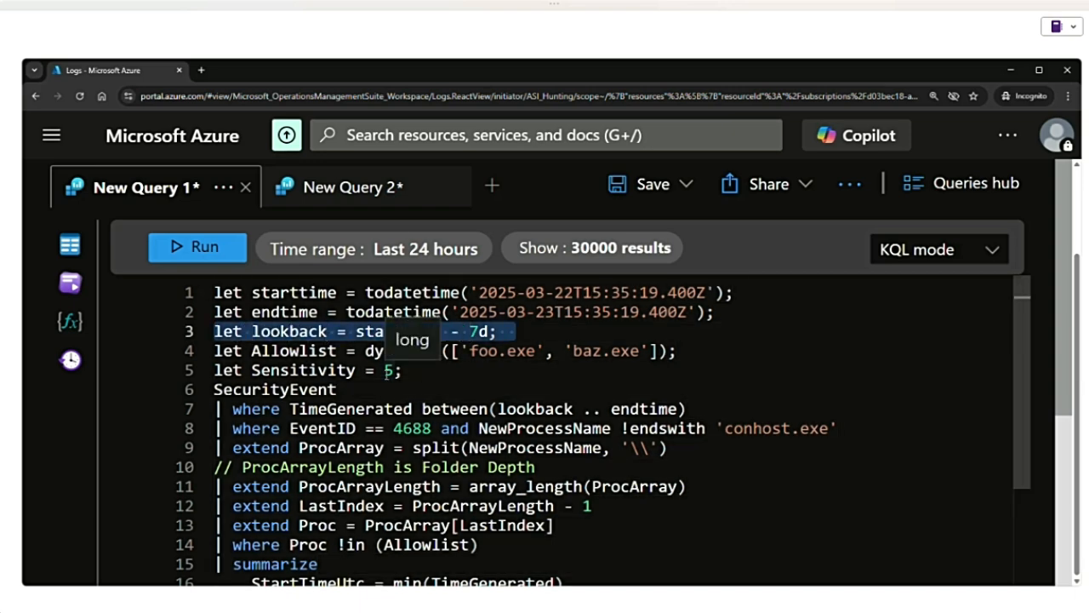
{"action": "left_click_drag", "start_coordinate": [691, 352], "coordinate": [205, 347]}
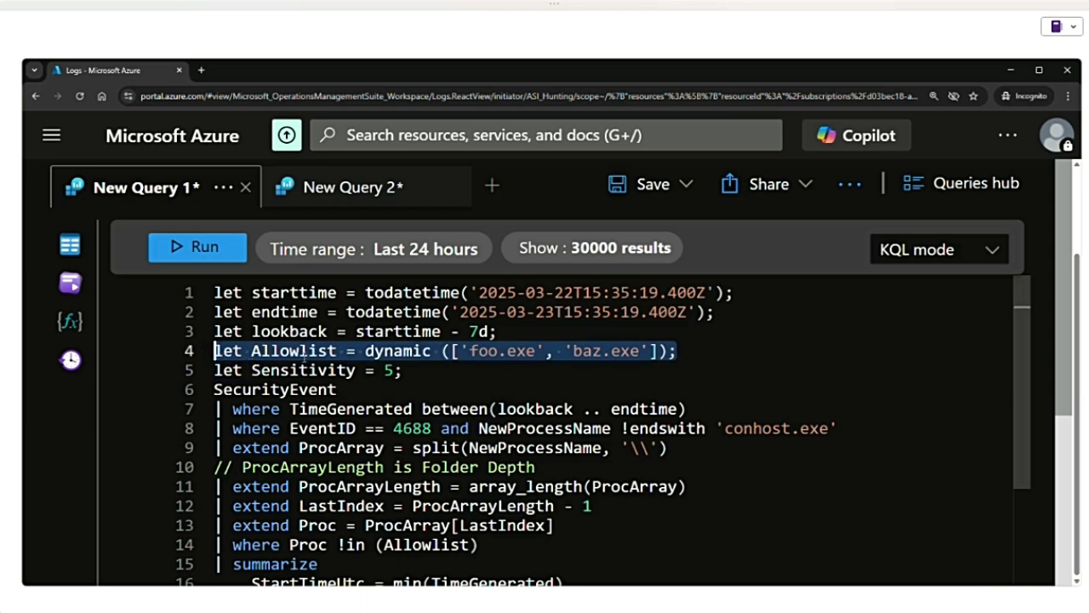
- Review the process name extraction and allowlist filtering on lines 9 to 14, plus the summarize grouping by CommandLine
{"action": "scroll", "coordinate": [375, 497], "scroll_direction": "down", "scroll_amount": 1}
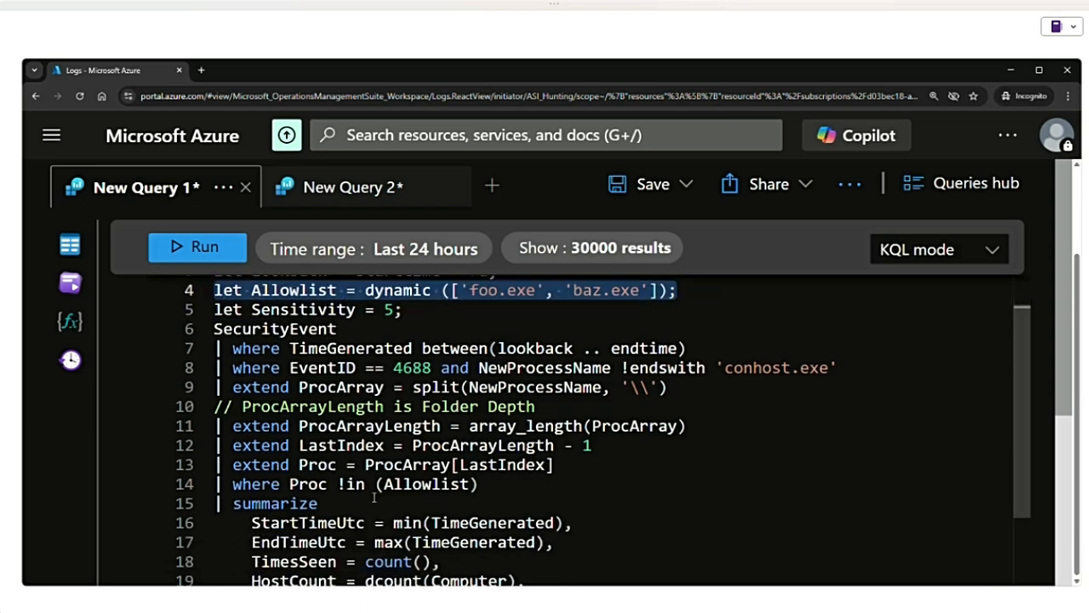
{"action": "left_click_drag", "start_coordinate": [492, 487], "coordinate": [214, 387]}
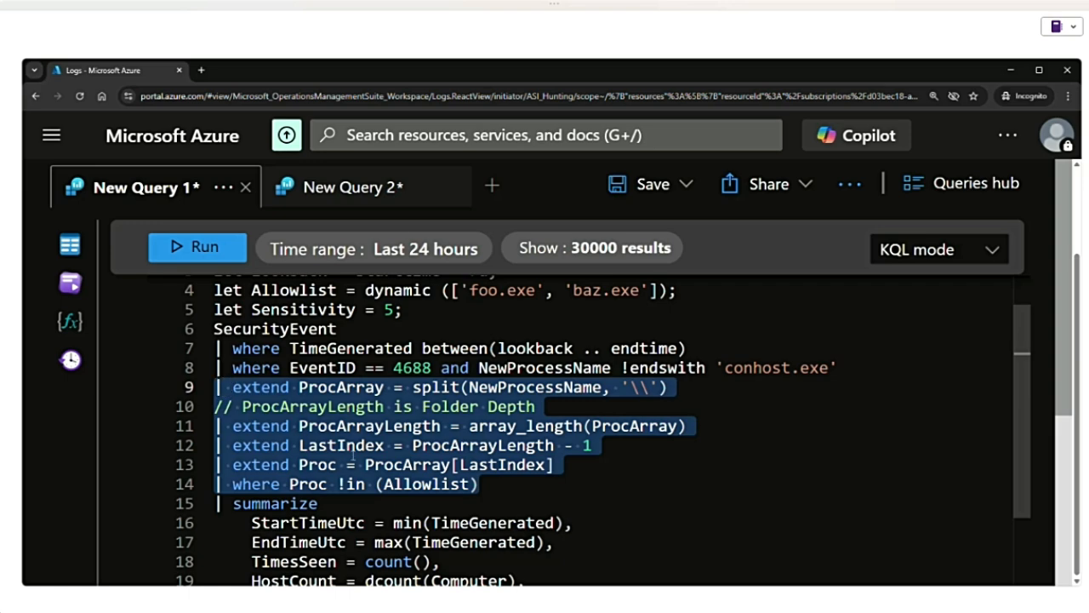
{"action": "scroll", "coordinate": [353, 456], "scroll_direction": "down", "scroll_amount": 1}
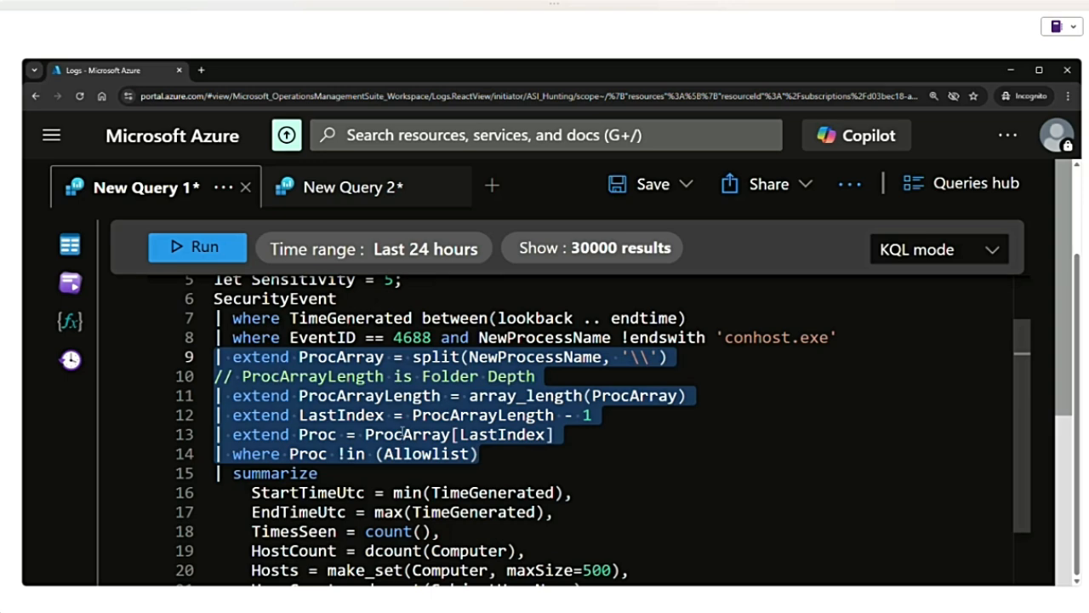
{"action": "left_click", "coordinate": [351, 473]}
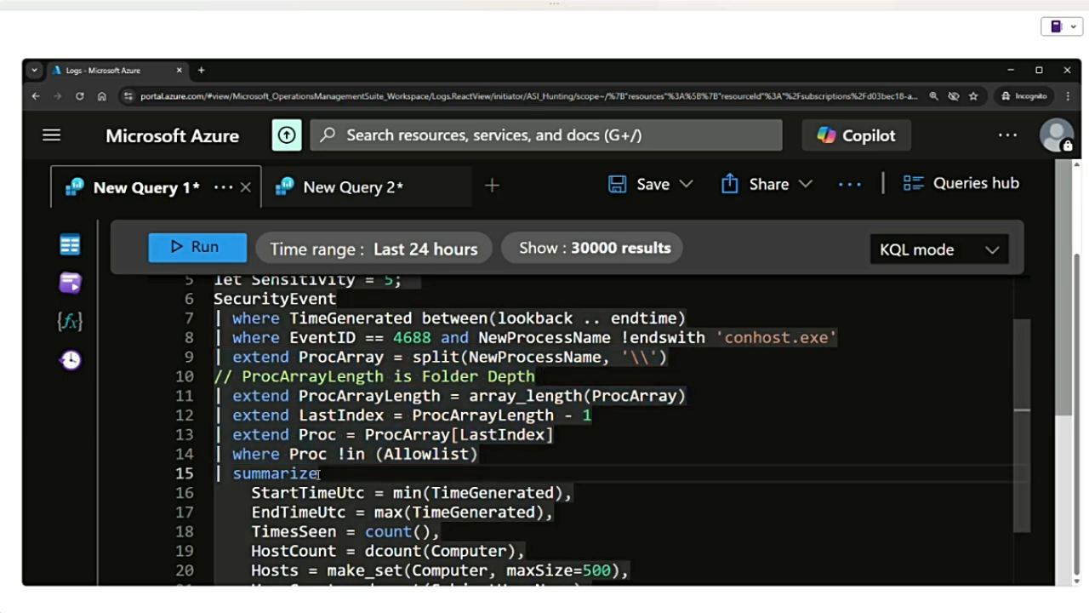
{"action": "scroll", "coordinate": [320, 473], "scroll_direction": "down", "scroll_amount": 4}
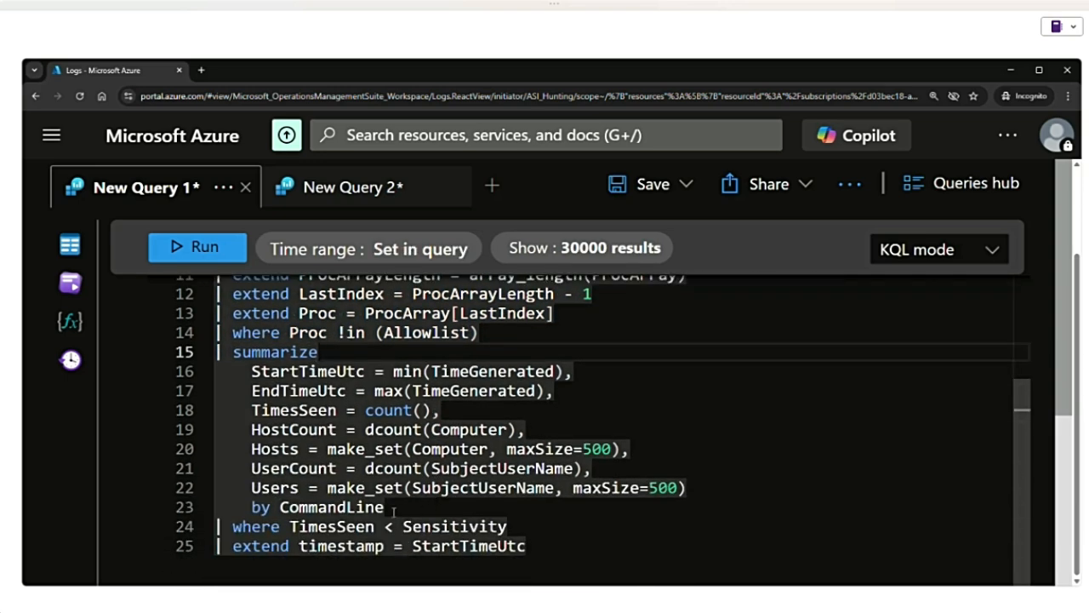
{"action": "left_click_drag", "start_coordinate": [251, 507], "coordinate": [460, 503]}
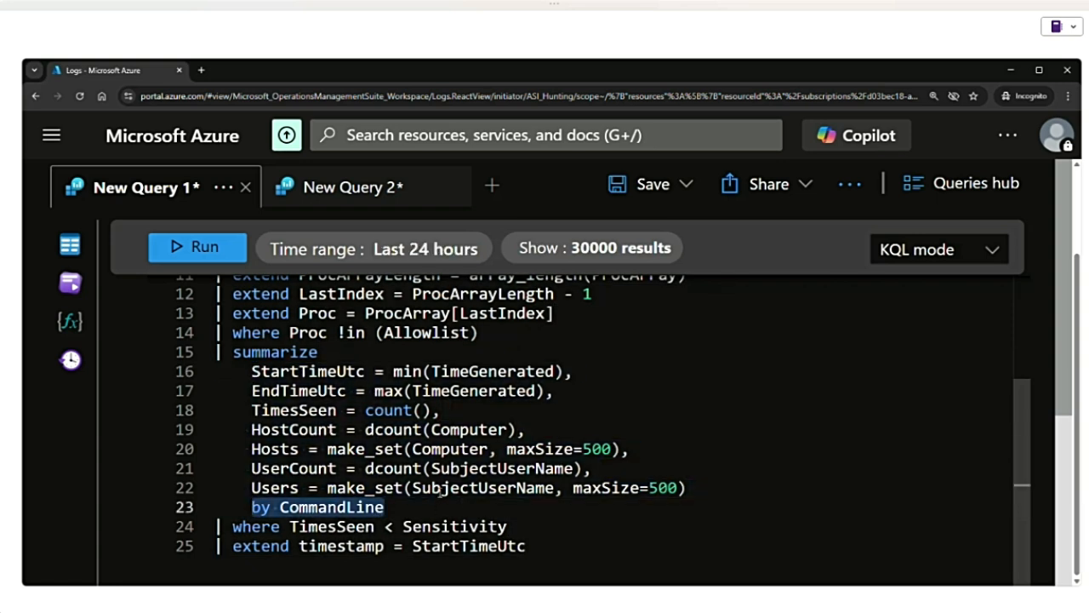
{"action": "scroll", "coordinate": [426, 479], "scroll_direction": "down", "scroll_amount": 3}
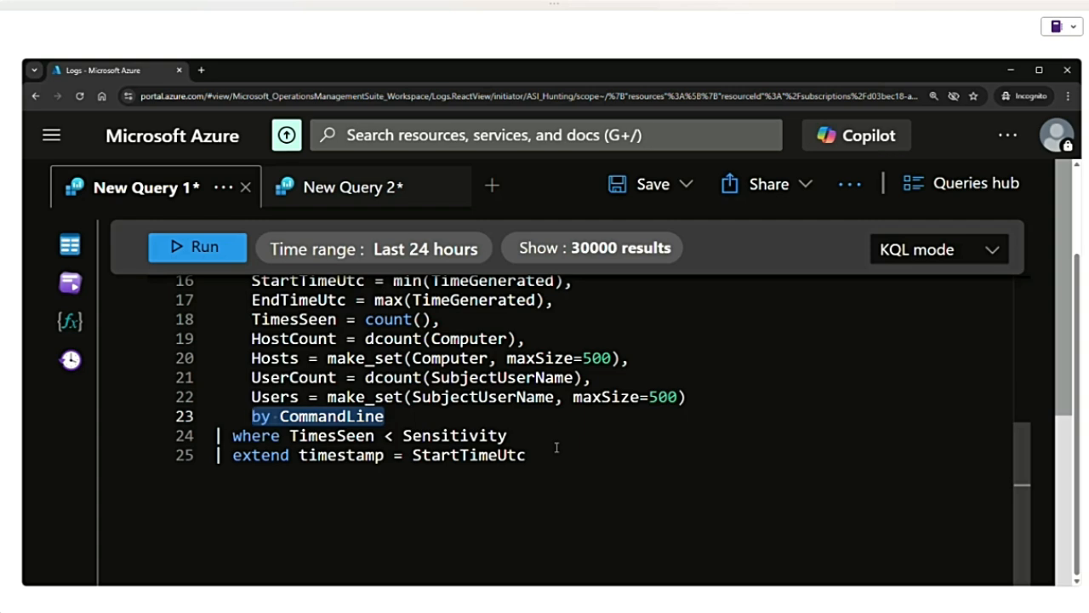
- Close the Logs query page and open the Hunting page of Microsoft Sentinel
{"action": "scroll", "coordinate": [508, 455], "scroll_direction": "up", "scroll_amount": 5}
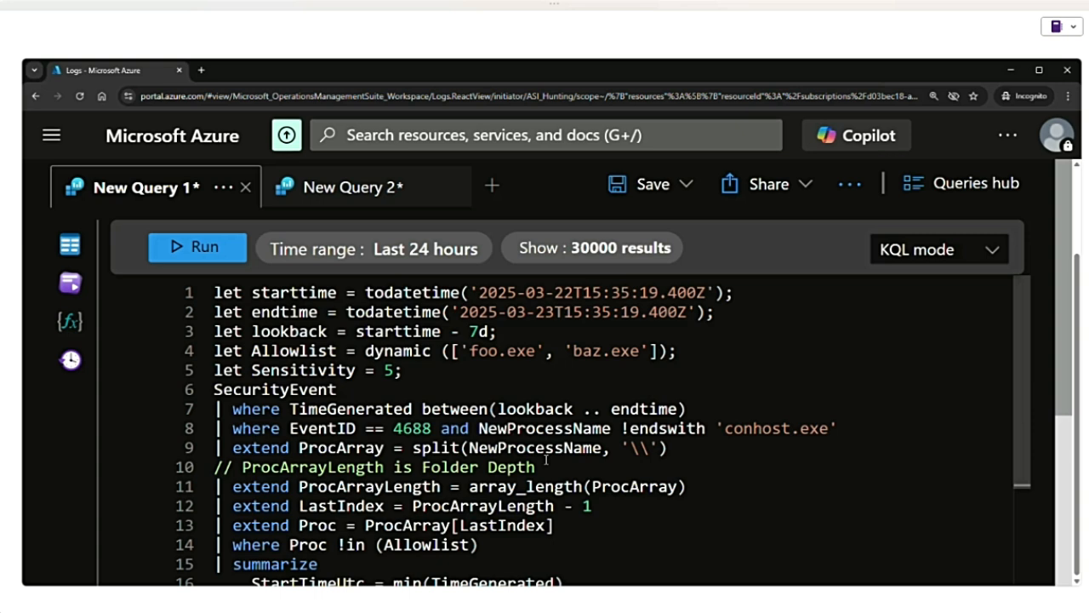
{"action": "scroll", "coordinate": [584, 385], "scroll_direction": "up", "scroll_amount": 2}
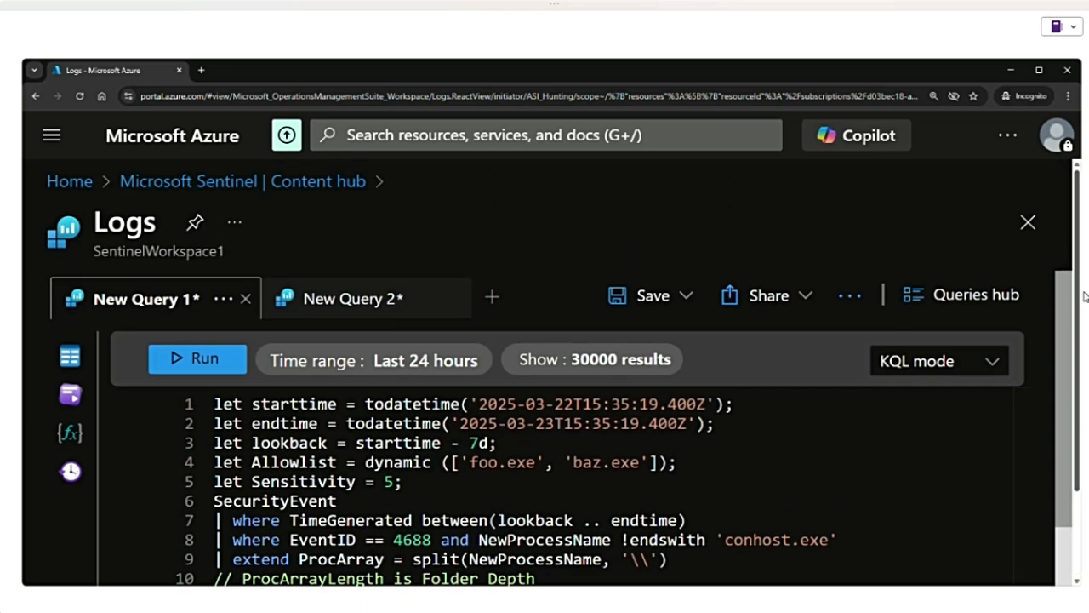
{"action": "left_click", "coordinate": [1028, 222]}
{"action": "key", "text": "Return"}
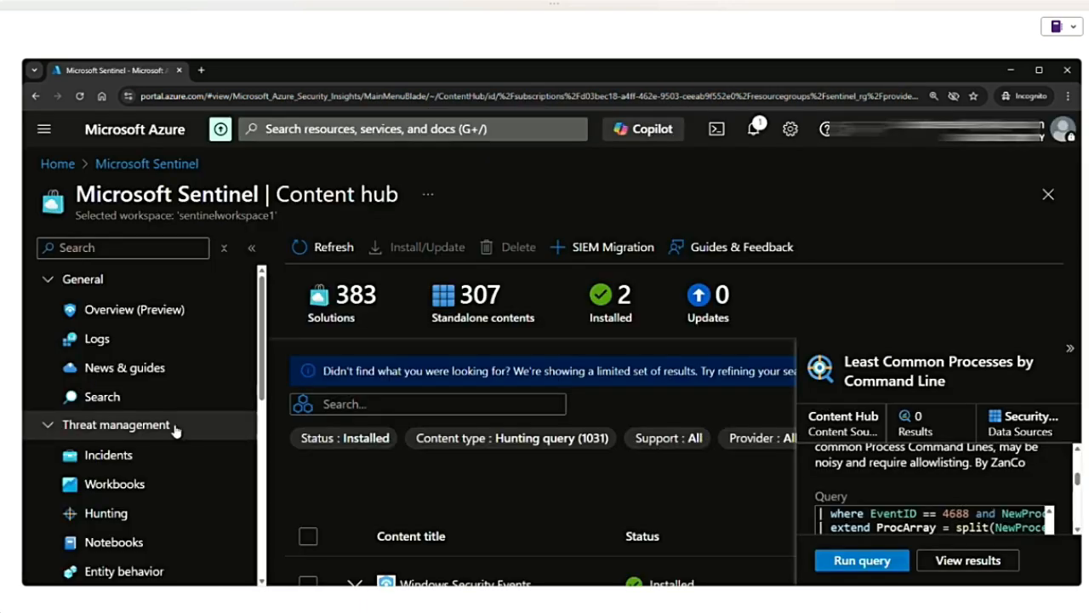
{"action": "left_click", "coordinate": [110, 516]}
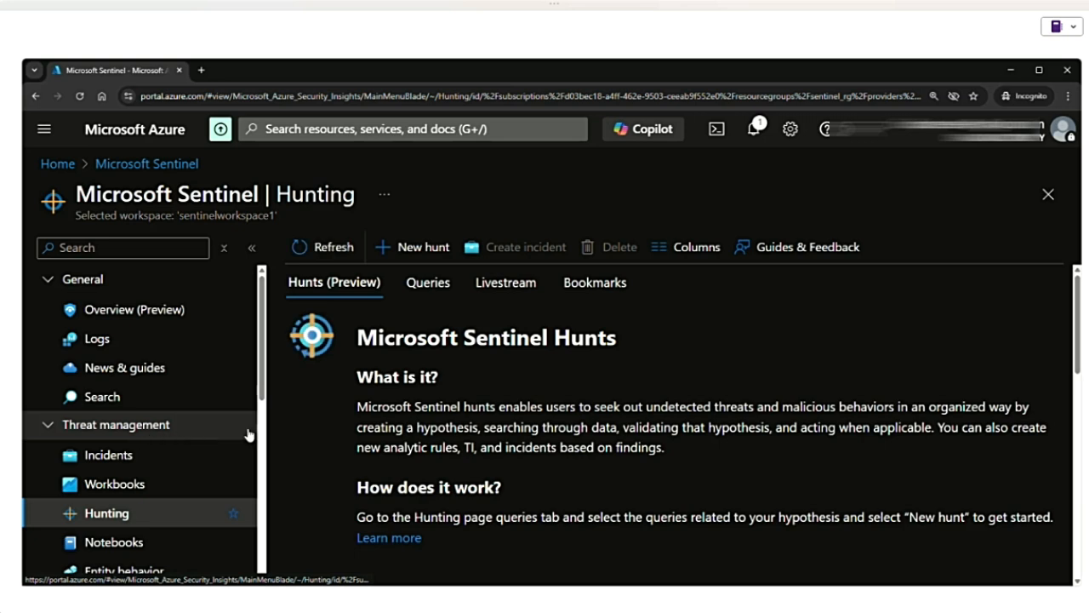
- Start a new hunt and name it Entra ID AuditLogs
{"action": "left_click", "coordinate": [414, 248]}
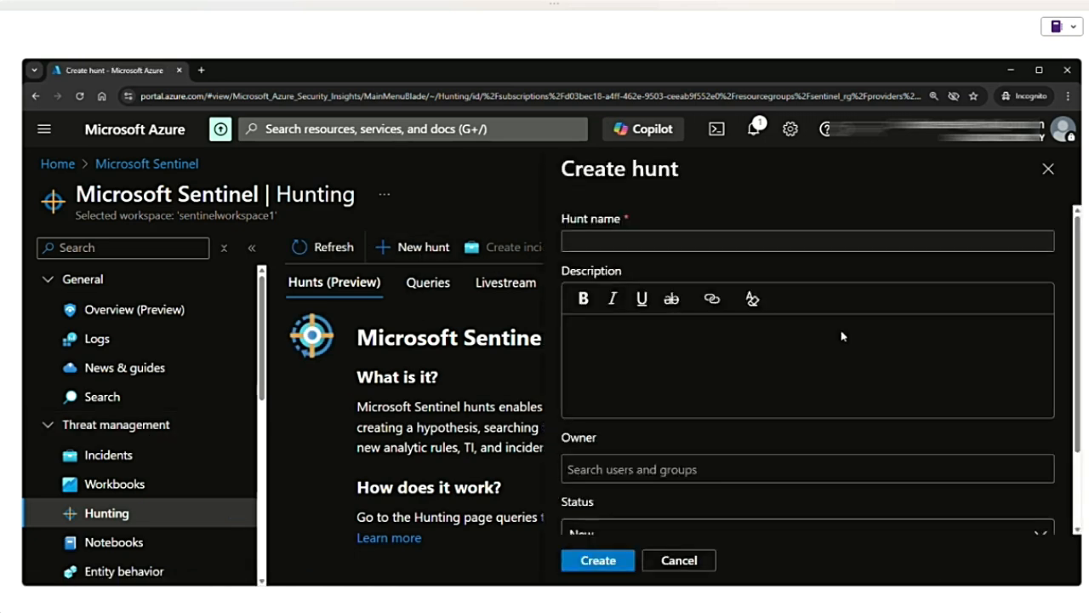
{"action": "left_click", "coordinate": [641, 242]}
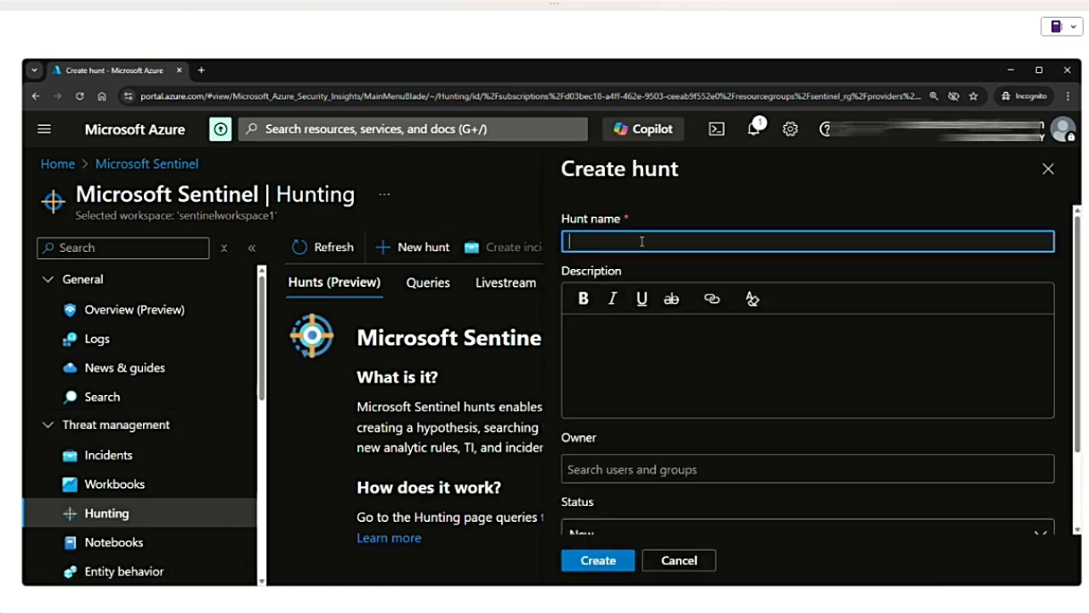
{"action": "type", "text": "Entra ID AuditLogs"}
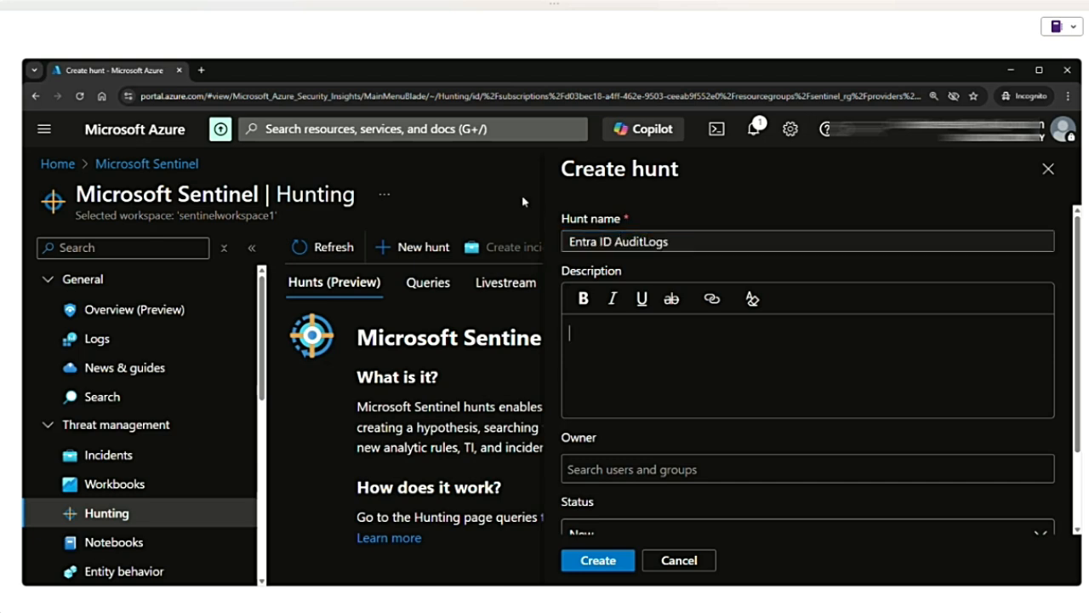
- Copy the hunt name into the description as Entra ID AuditLogs and assign a user as the owner
{"action": "left_click_drag", "start_coordinate": [681, 241], "coordinate": [548, 245]}
{"action": "key", "text": "ctrl+c"}
{"action": "left_click", "coordinate": [657, 355]}
{"action": "key", "text": "ctrl+v"}
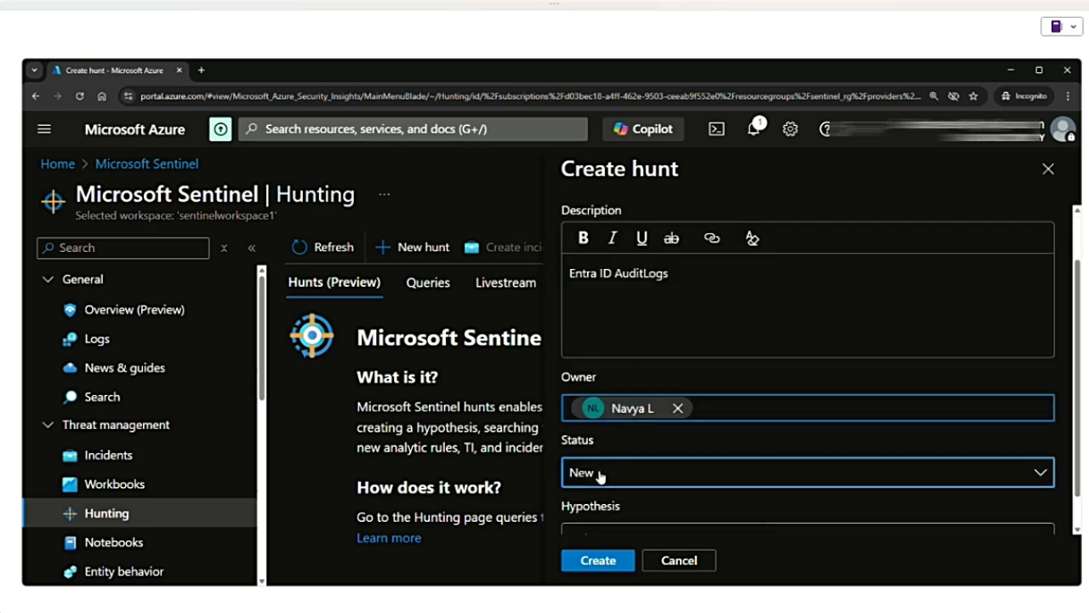
- Keep the hunt's status as New, set its hypothesis to Unknown, and create the hunt
{"action": "left_click", "coordinate": [611, 473]}
{"action": "left_click", "coordinate": [649, 486]}
{"action": "left_click", "coordinate": [649, 484]}
{"action": "left_click", "coordinate": [624, 331]}
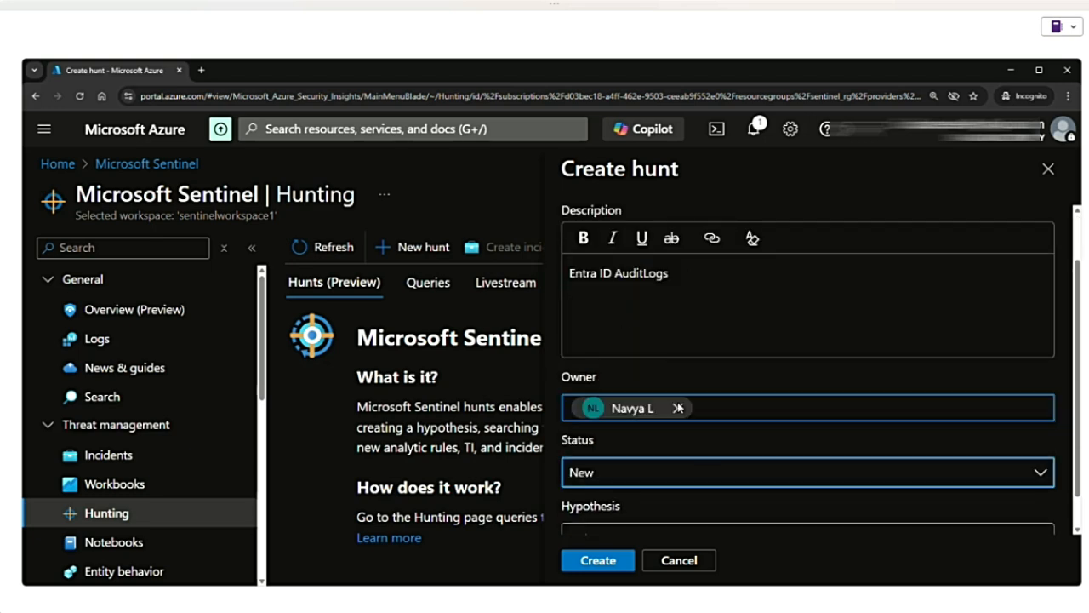
{"action": "scroll", "coordinate": [664, 500], "scroll_direction": "down", "scroll_amount": 2}
{"action": "left_click", "coordinate": [674, 502]}
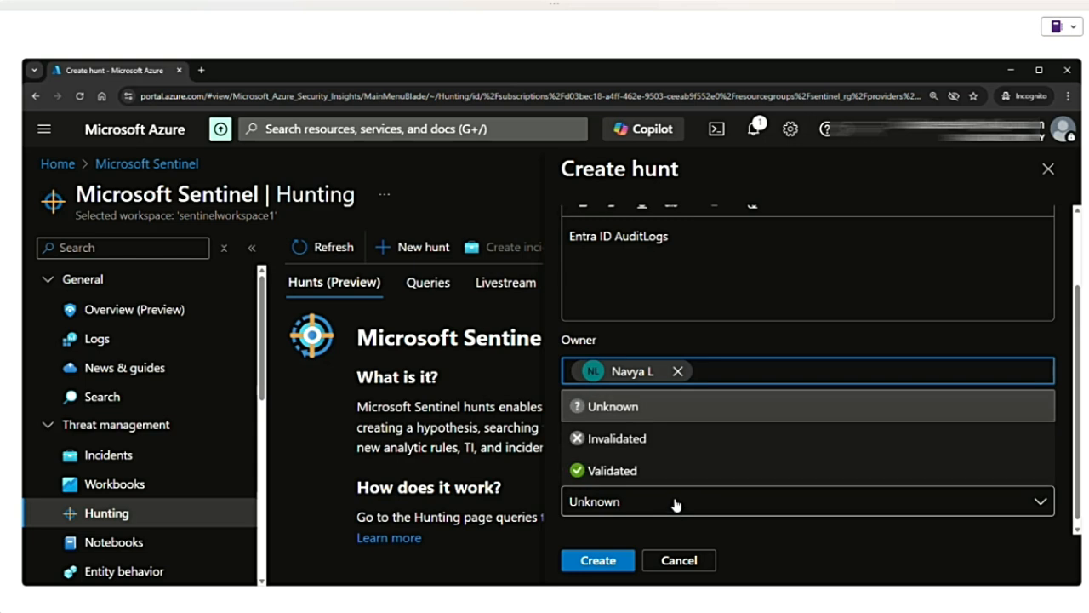
{"action": "left_click", "coordinate": [611, 410]}
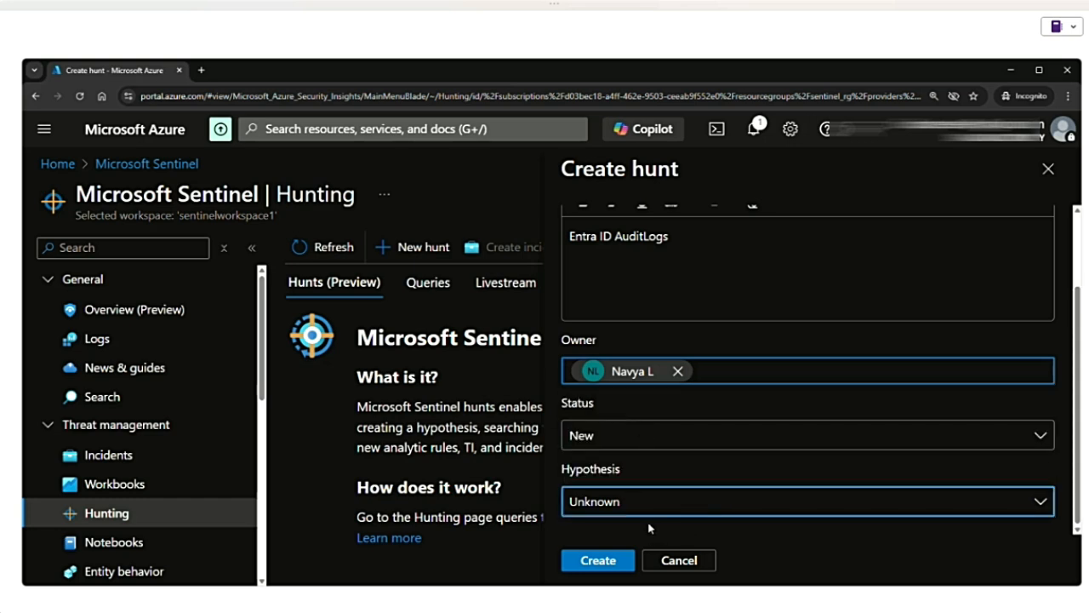
{"action": "left_click", "coordinate": [611, 562]}
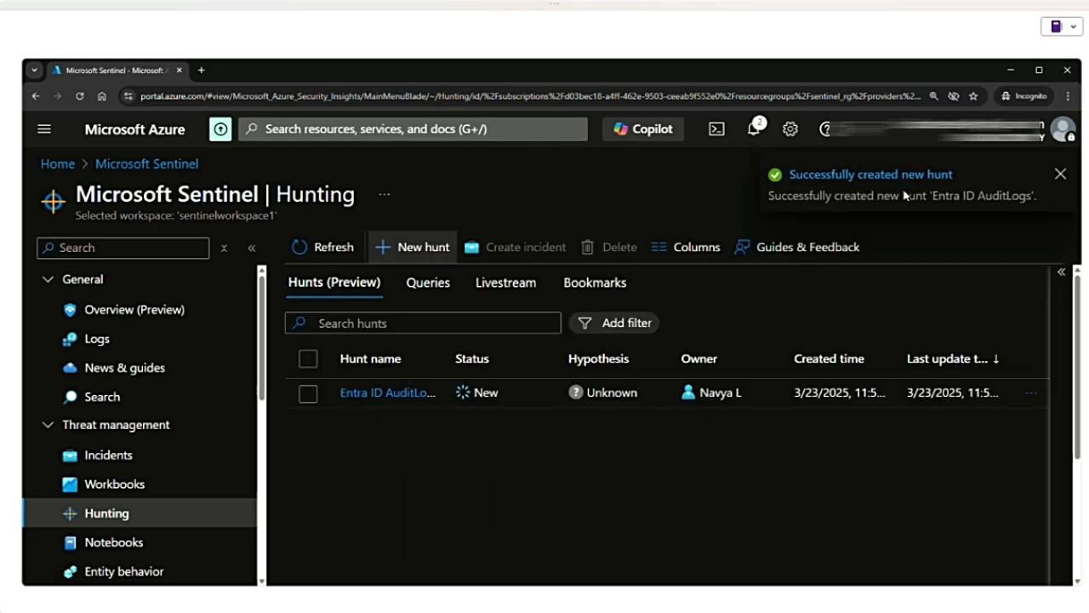
- Open the Entra ID AuditLogs hunt and look over its time range and query action options
{"action": "left_click", "coordinate": [393, 394]}
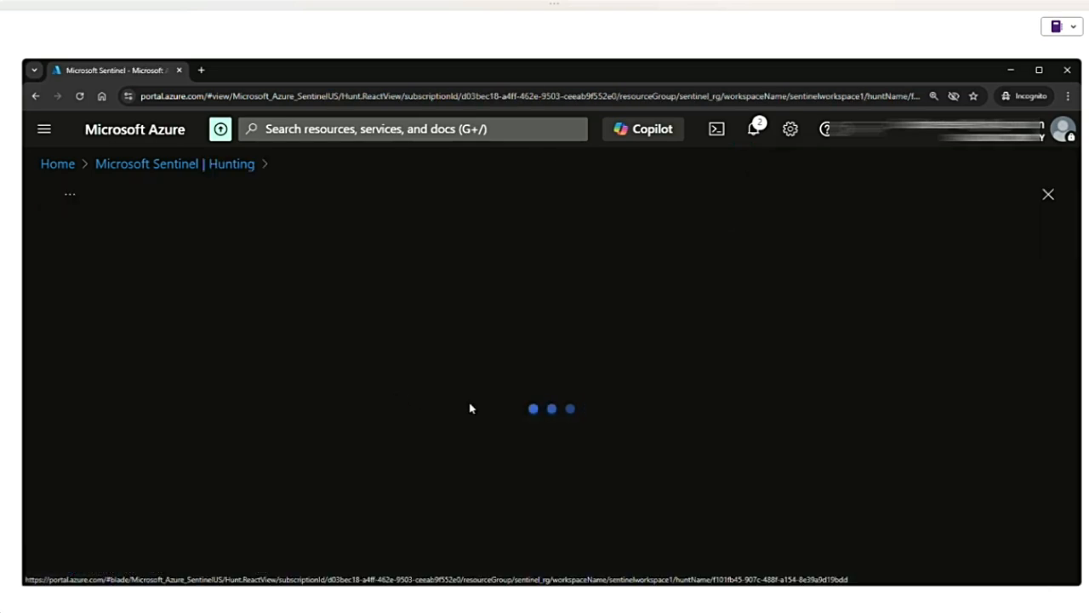
{"action": "left_click", "coordinate": [236, 248]}
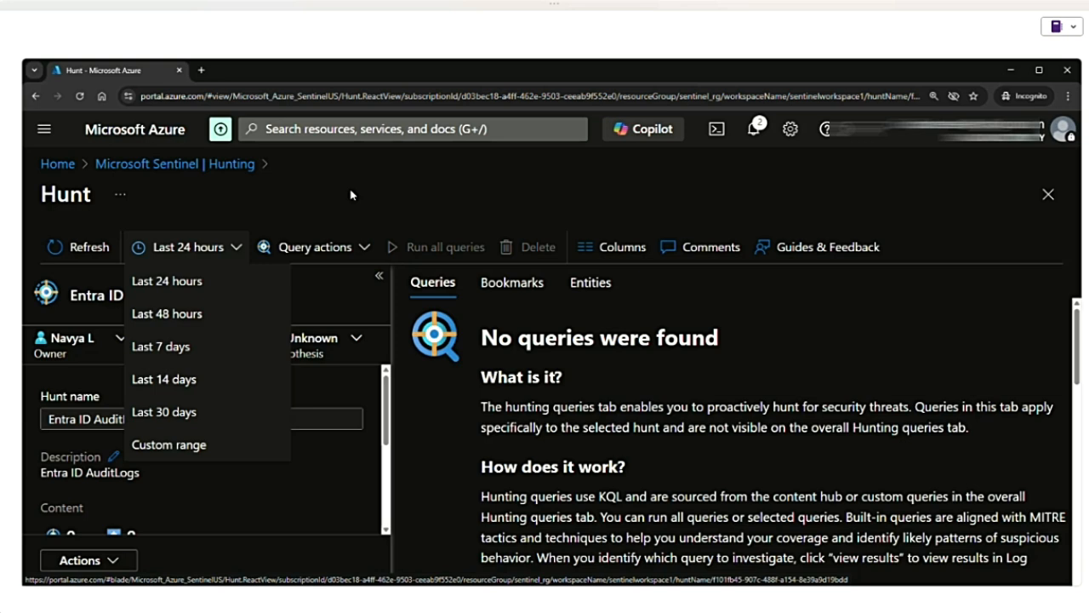
{"action": "left_click", "coordinate": [364, 253]}
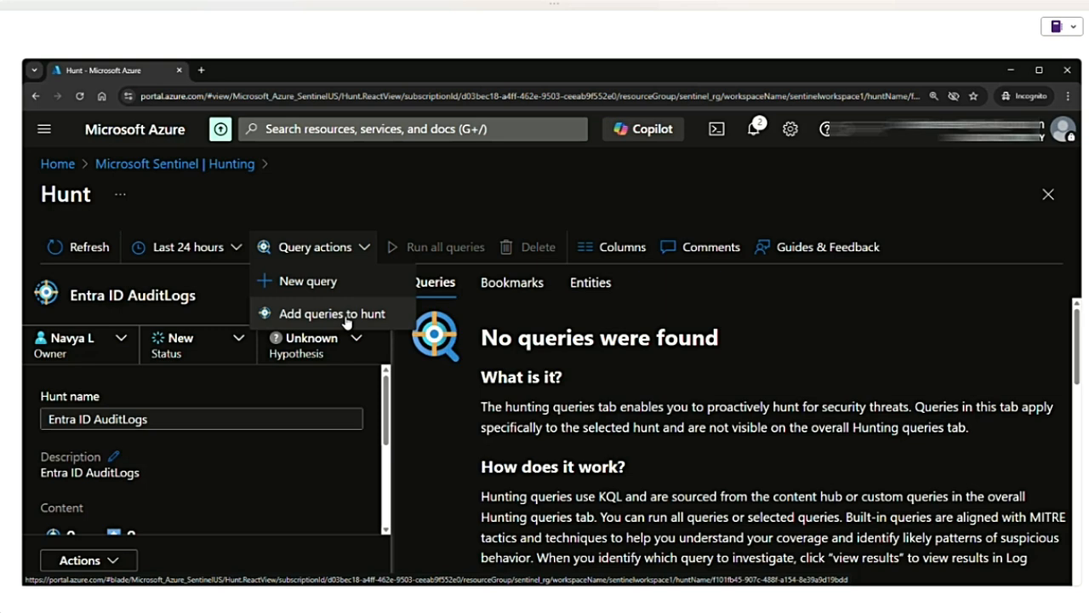
{"action": "left_click", "coordinate": [368, 254]}
{"action": "left_click", "coordinate": [368, 254]}
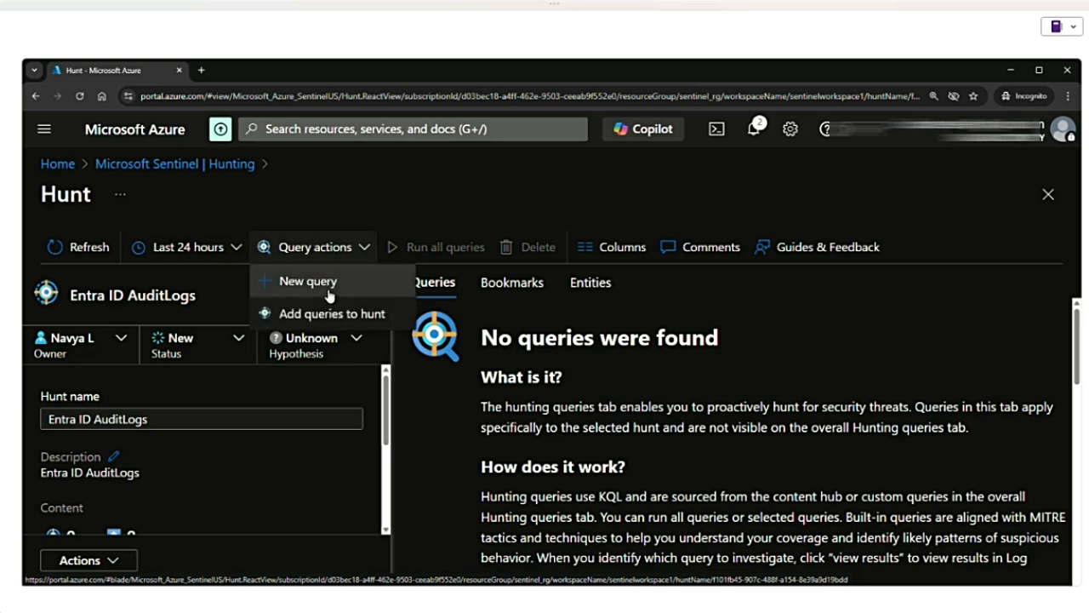
- Start a new query for the hunt and name it New User Creation
{"action": "left_click", "coordinate": [337, 283]}
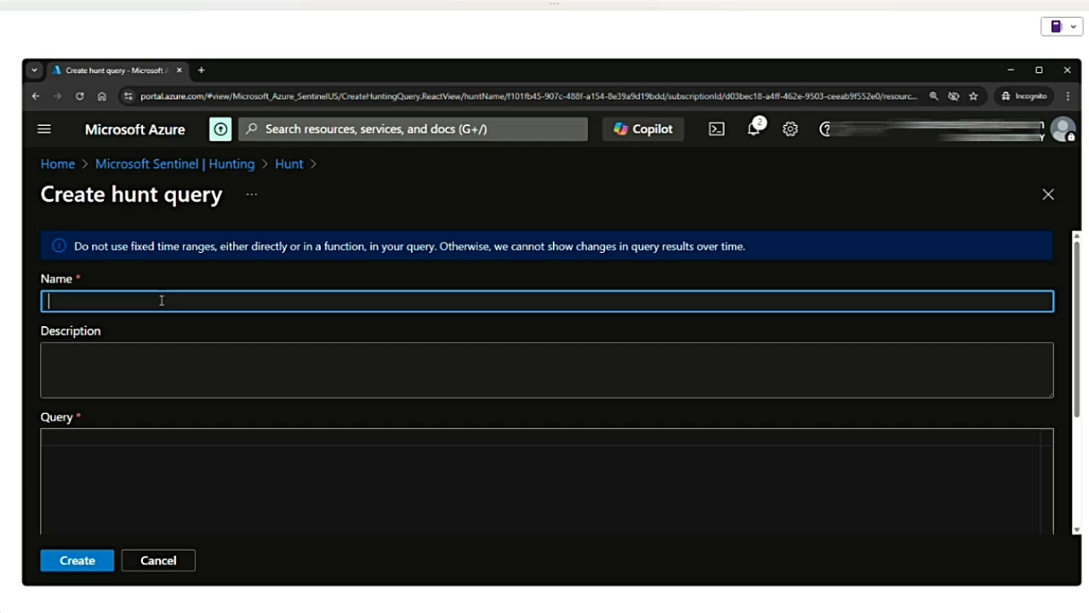
{"action": "type", "text": "New User Creation"}
- Write the query as AuditLogs | where OperationName == "Add user"
{"action": "left_click", "coordinate": [94, 448]}
{"action": "type", "text": "Au"}
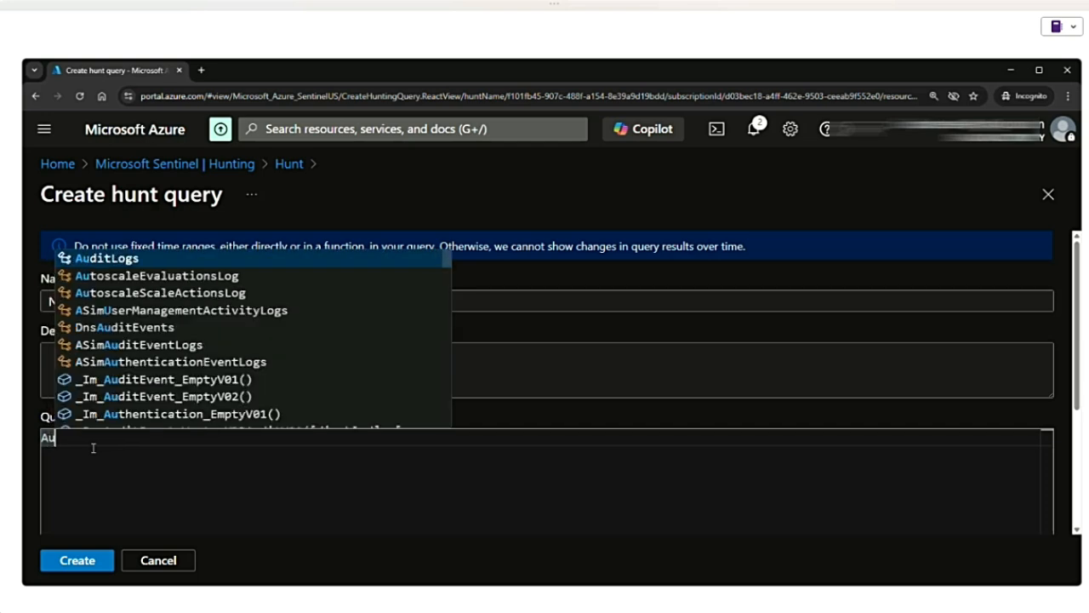
{"action": "key", "text": "Tab"}
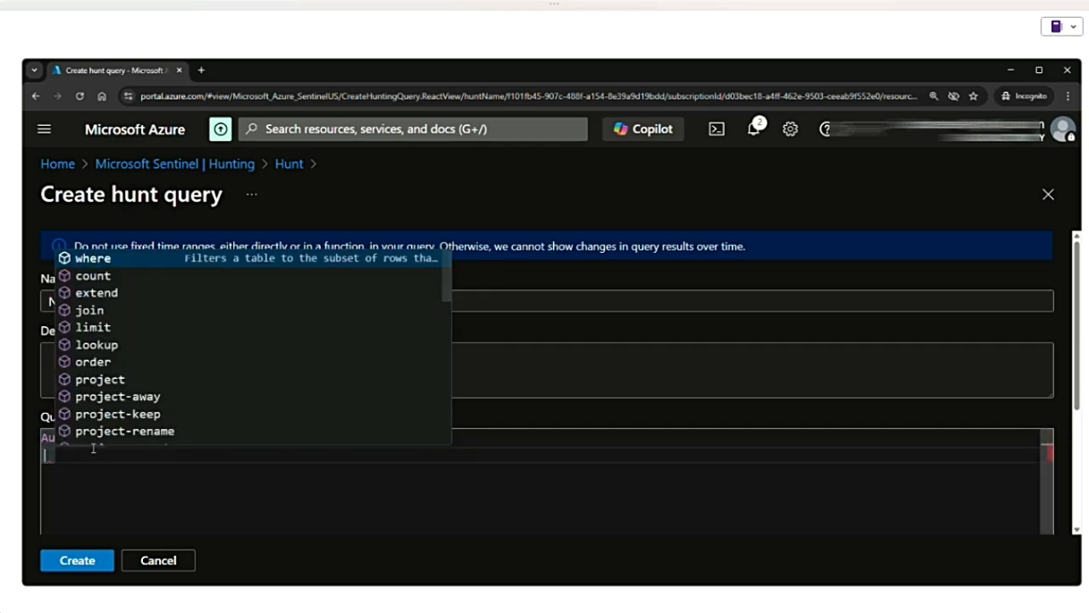
{"action": "key", "text": "Tab"}
{"action": "type", "text": "op"}
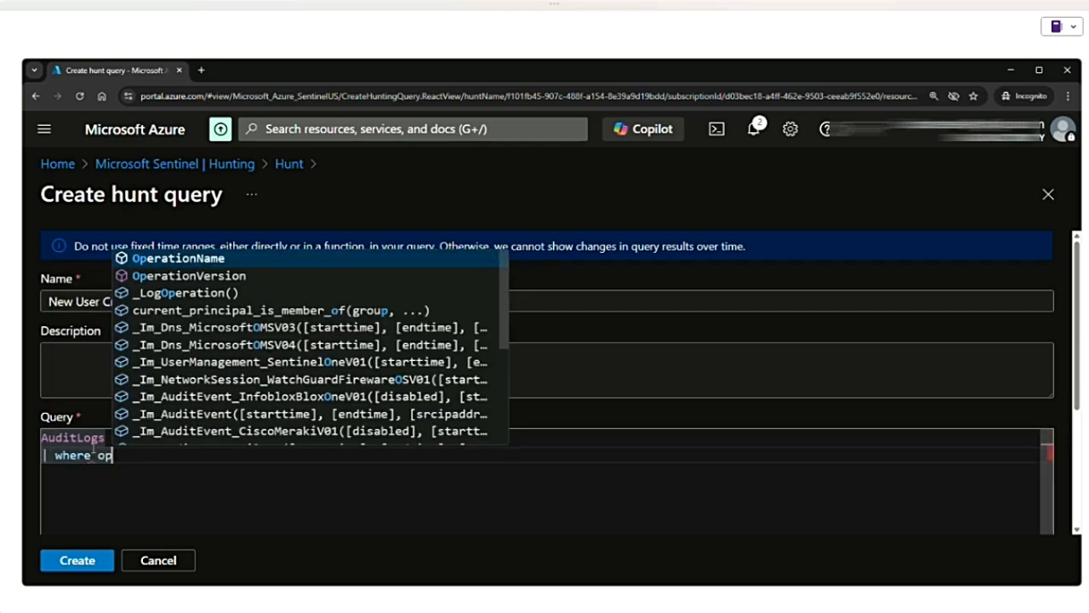
{"action": "key", "text": "Tab"}
{"action": "type", "text": "="}
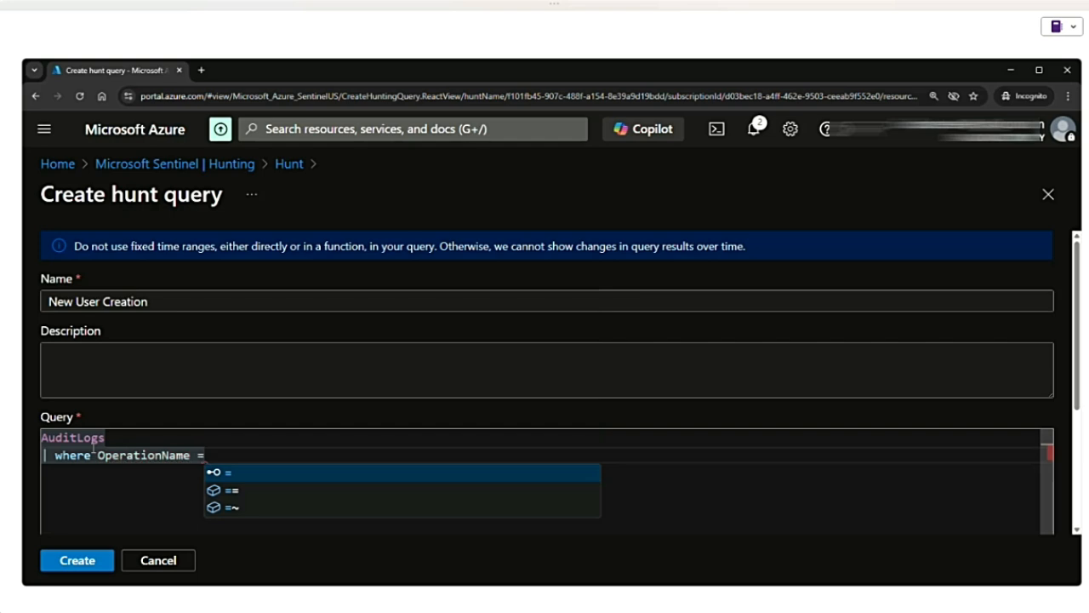
{"action": "type", "text": "= \"A"}
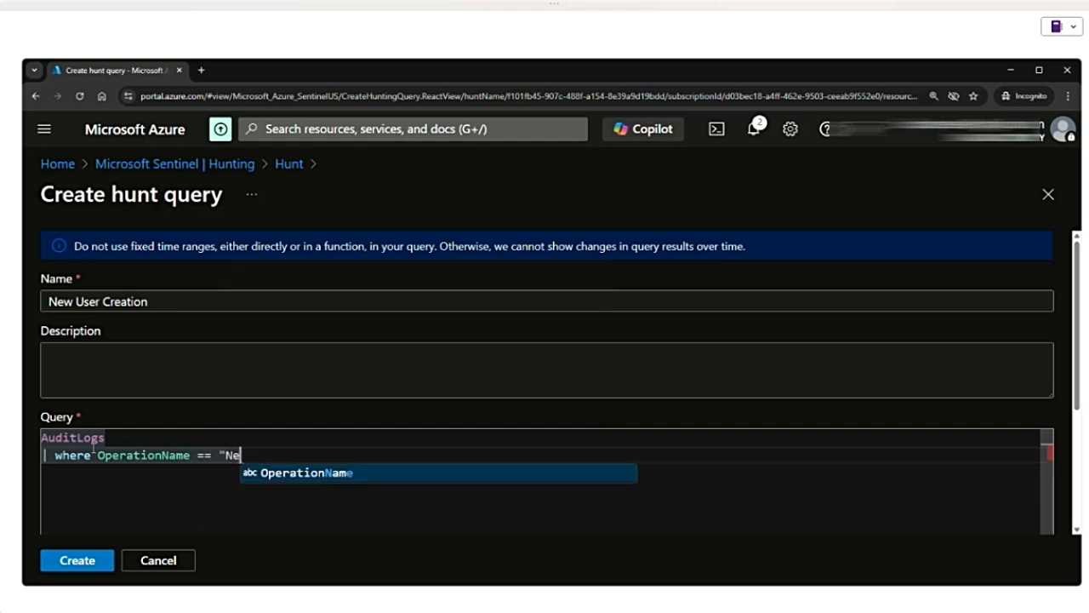
{"action": "type", "text": "dd u"}
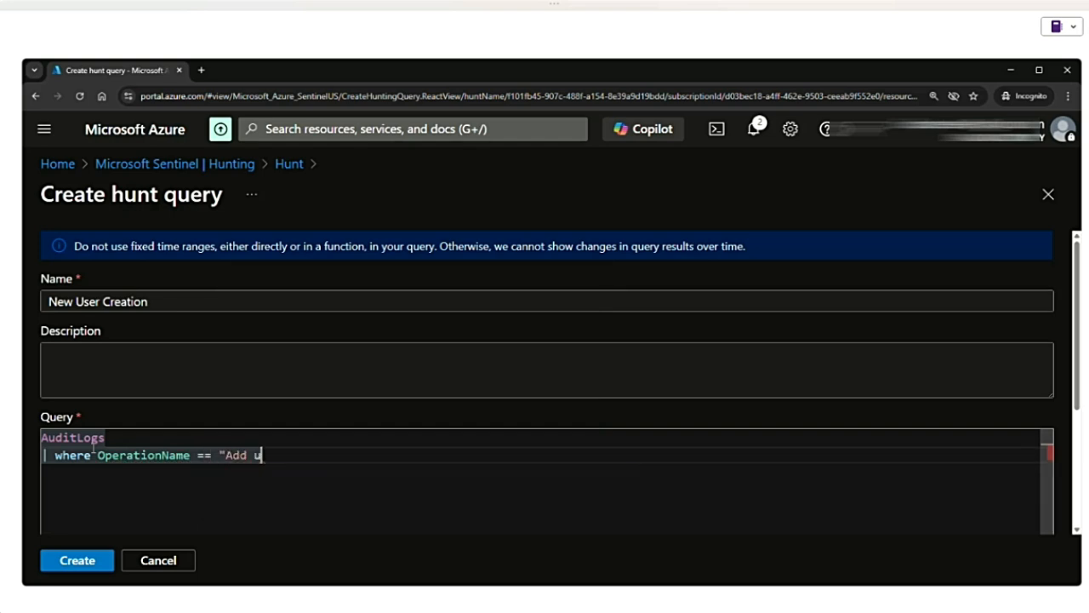
{"action": "type", "text": "ser\""}
- Assign the Initial Access and Persistence tactics to the New User Creation query and create it
{"action": "scroll", "coordinate": [353, 445], "scroll_direction": "down", "scroll_amount": 1}
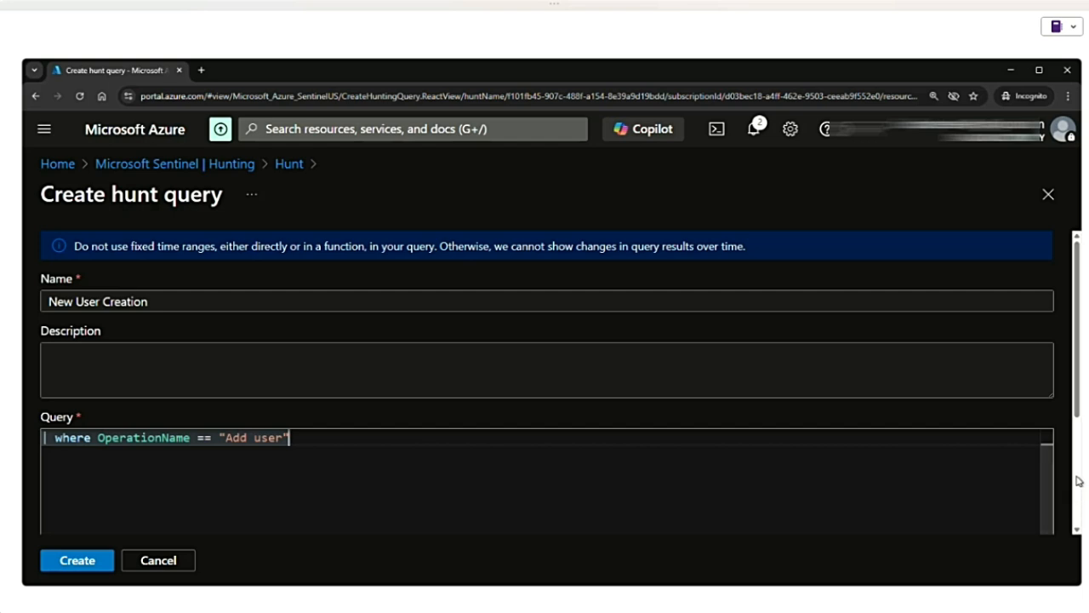
{"action": "scroll", "coordinate": [1078, 400], "scroll_direction": "down", "scroll_amount": 3}
{"action": "left_click", "coordinate": [170, 530]}
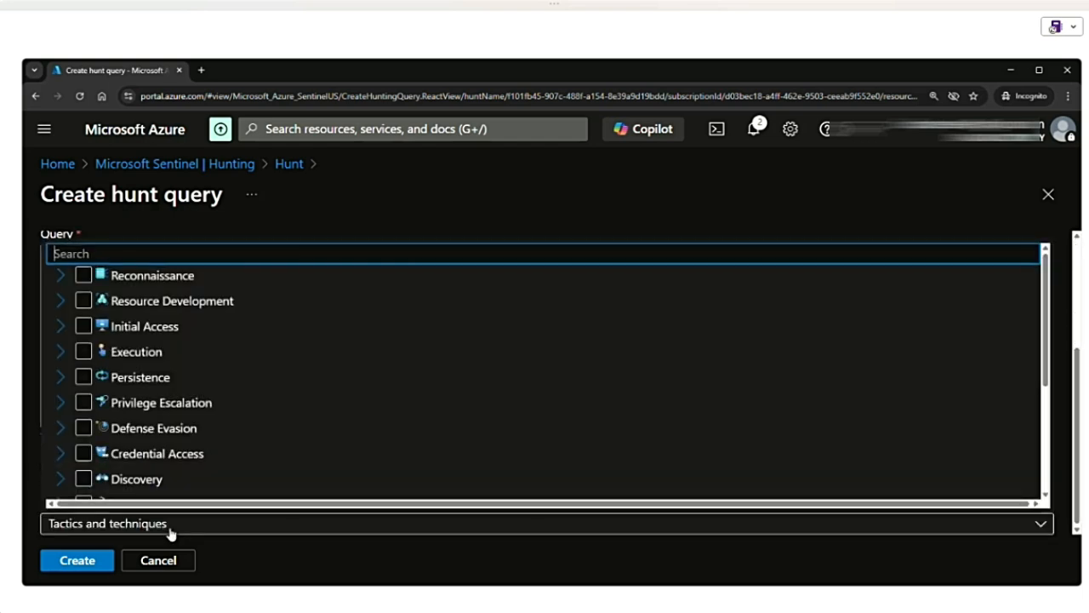
{"action": "left_click", "coordinate": [238, 528]}
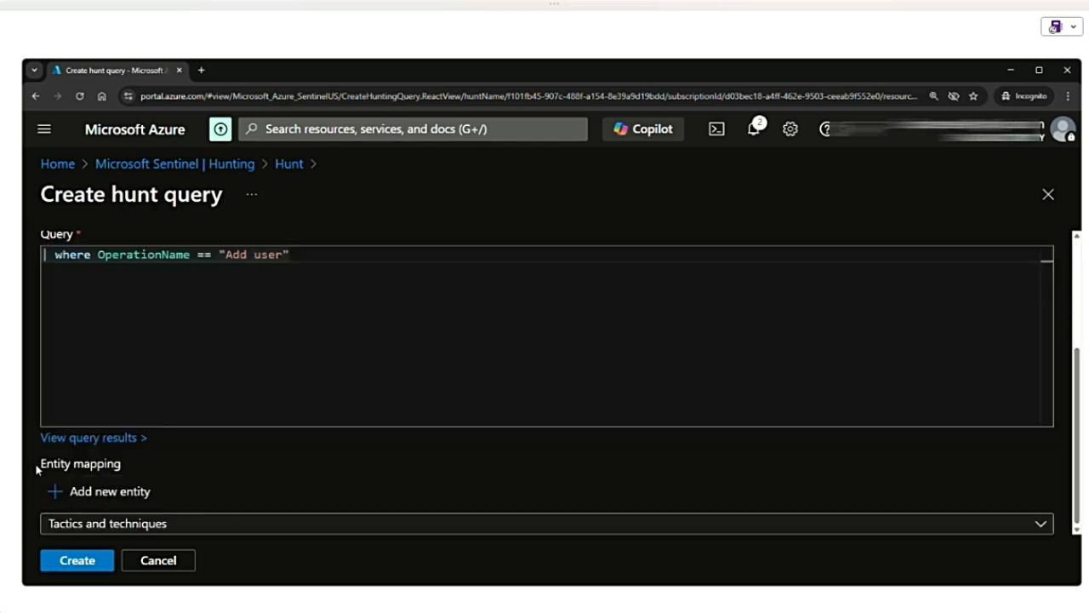
{"action": "left_click", "coordinate": [161, 524]}
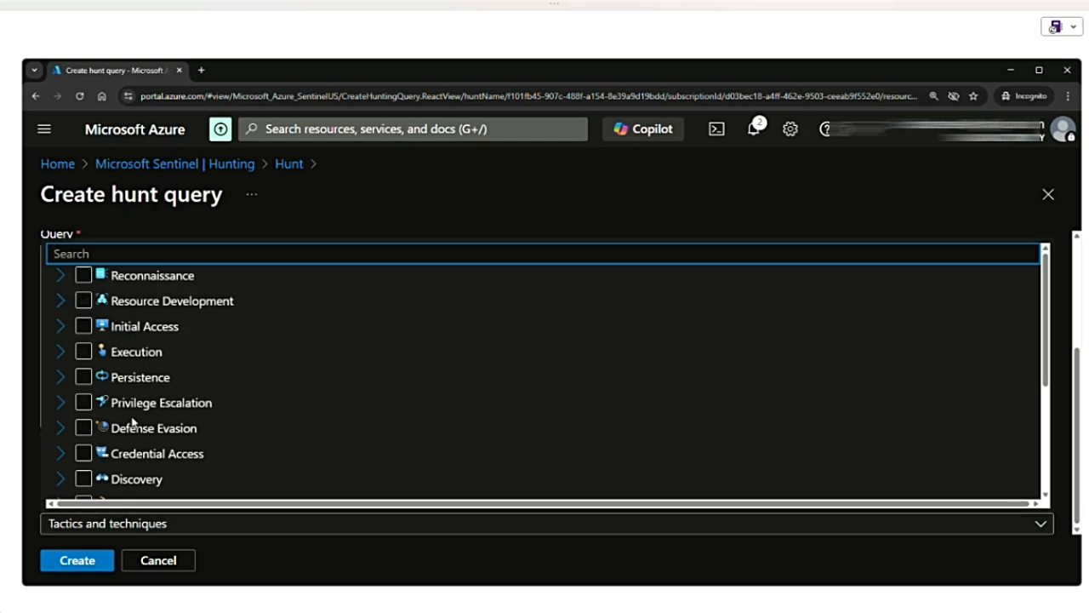
{"action": "scroll", "coordinate": [132, 421], "scroll_direction": "down", "scroll_amount": 2}
{"action": "scroll", "coordinate": [131, 421], "scroll_direction": "up", "scroll_amount": 2}
{"action": "left_click", "coordinate": [82, 326]}
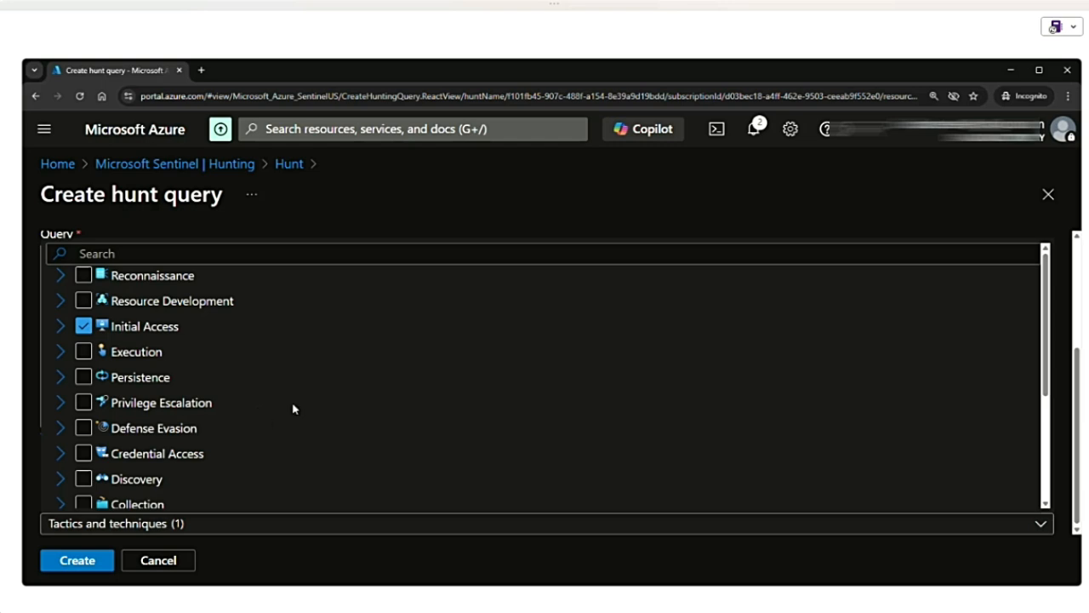
{"action": "left_click", "coordinate": [83, 377]}
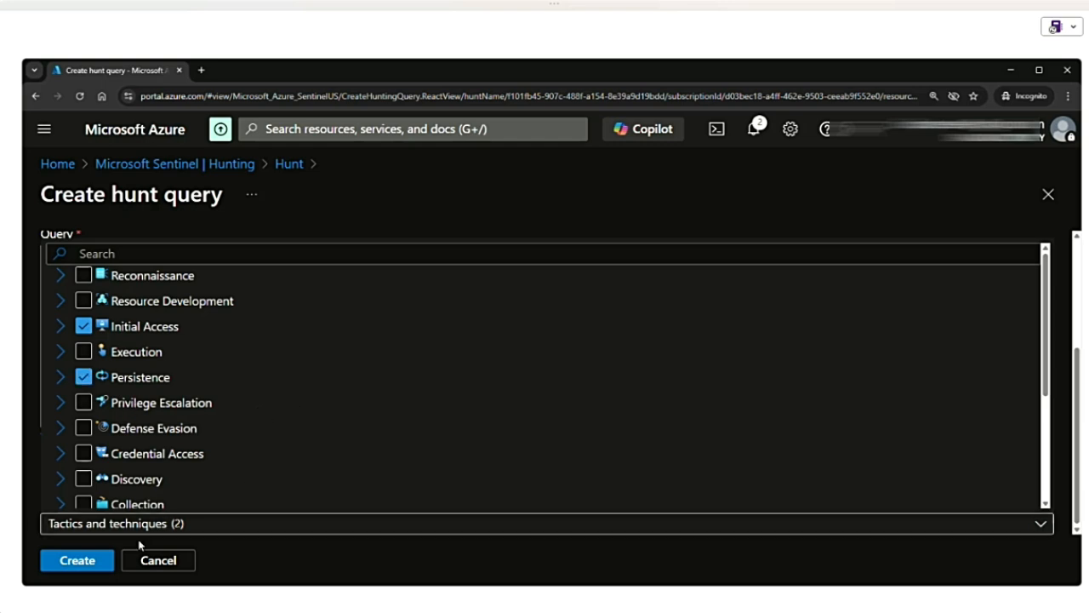
{"action": "left_click", "coordinate": [77, 560]}
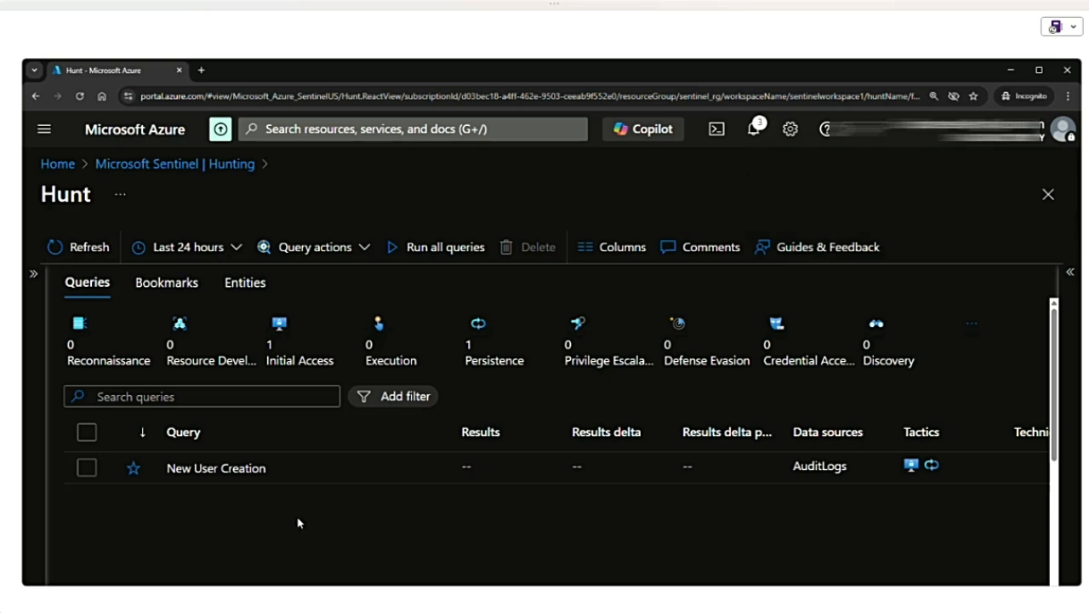
- Start a second query for the hunt and name it User Deletion
{"action": "left_click", "coordinate": [365, 248]}
{"action": "left_click", "coordinate": [335, 287]}
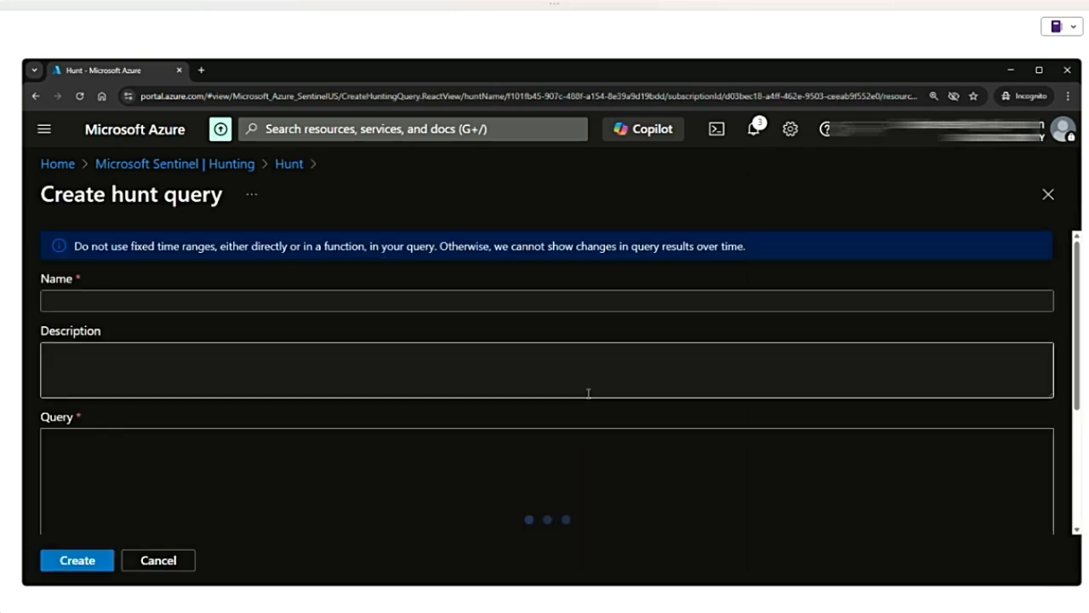
{"action": "left_click", "coordinate": [153, 295]}
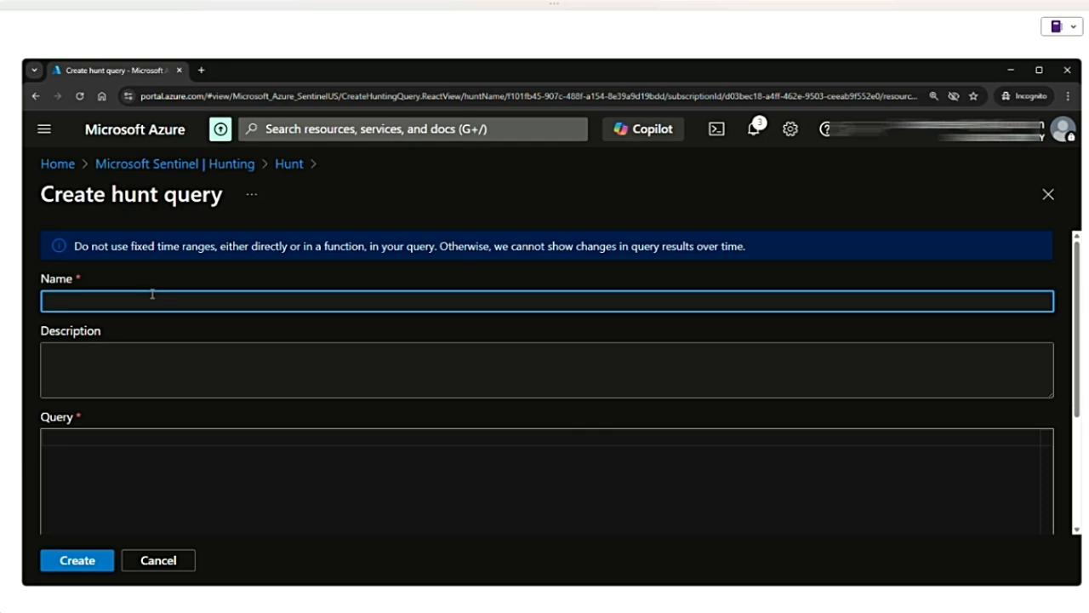
{"action": "type", "text": "User Deletion"}
- Write the query as AuditLogs | where OperationName == "Delete user"
{"action": "left_click", "coordinate": [101, 437]}
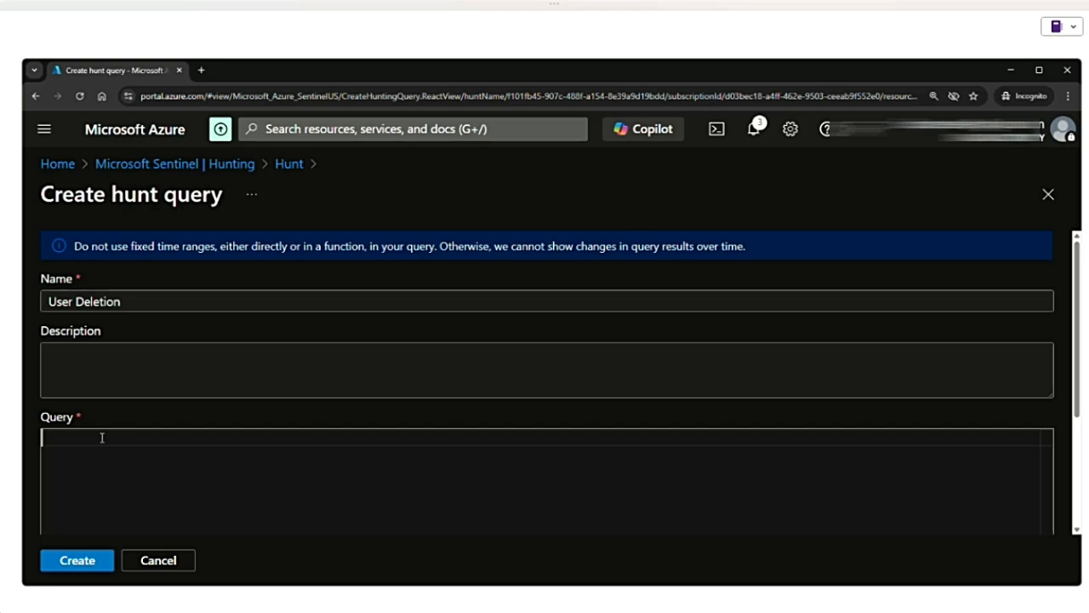
{"action": "type", "text": "AuditLogs"}
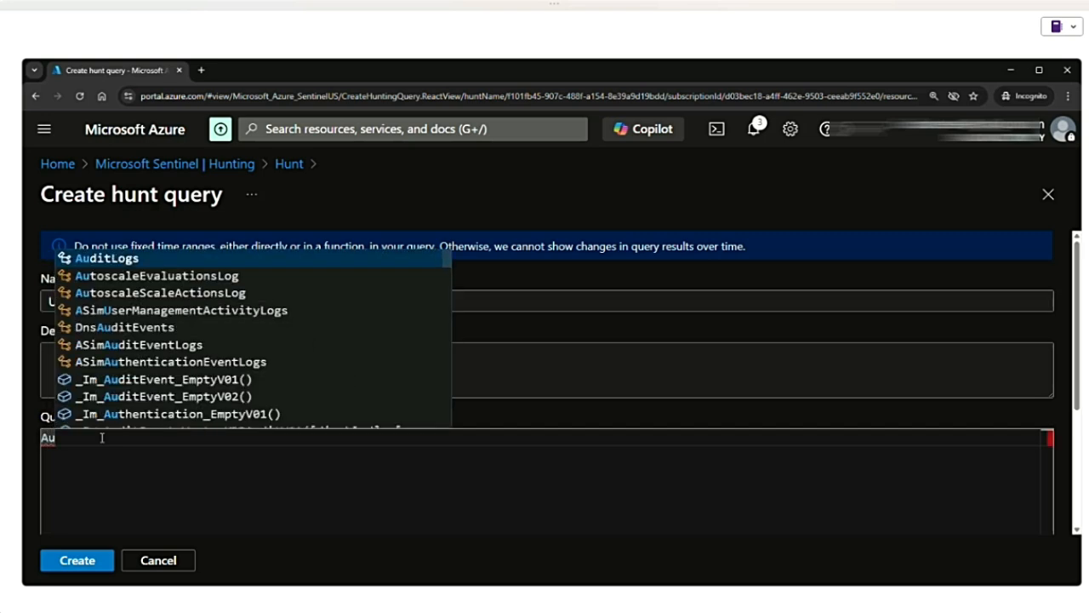
{"action": "key", "text": "Return"}
{"action": "type", "text": "| where Op"}
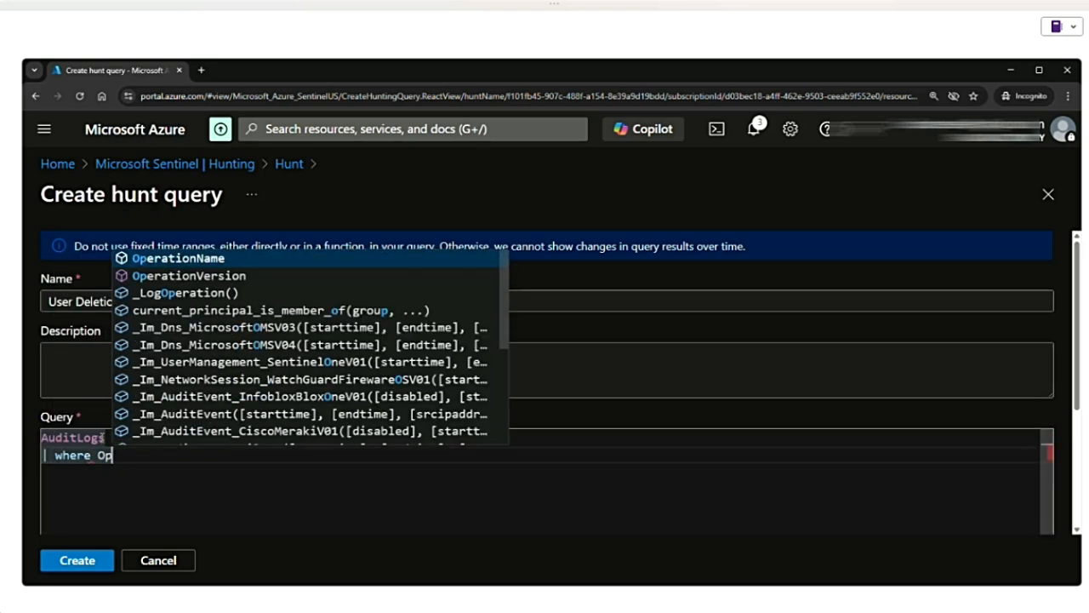
{"action": "type", "text": "erationName == "}
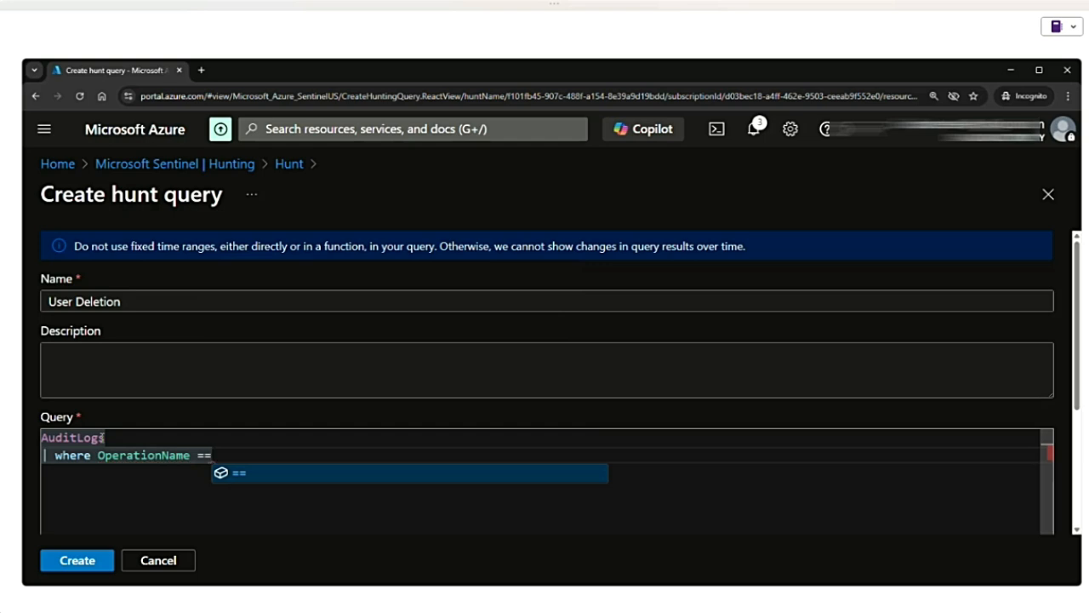
{"action": "type", "text": "\"Dele"}
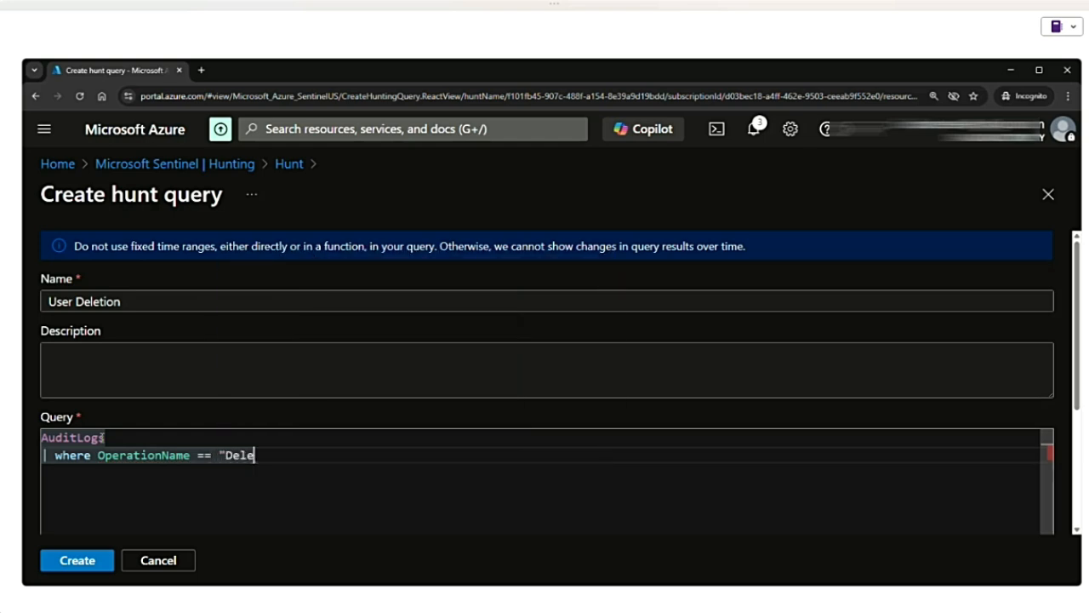
{"action": "type", "text": "te user\""}
- Assign the Evasion technique T0849 - Masquerading to the User Deletion query and create it
{"action": "scroll", "coordinate": [481, 485], "scroll_direction": "down", "scroll_amount": 1}
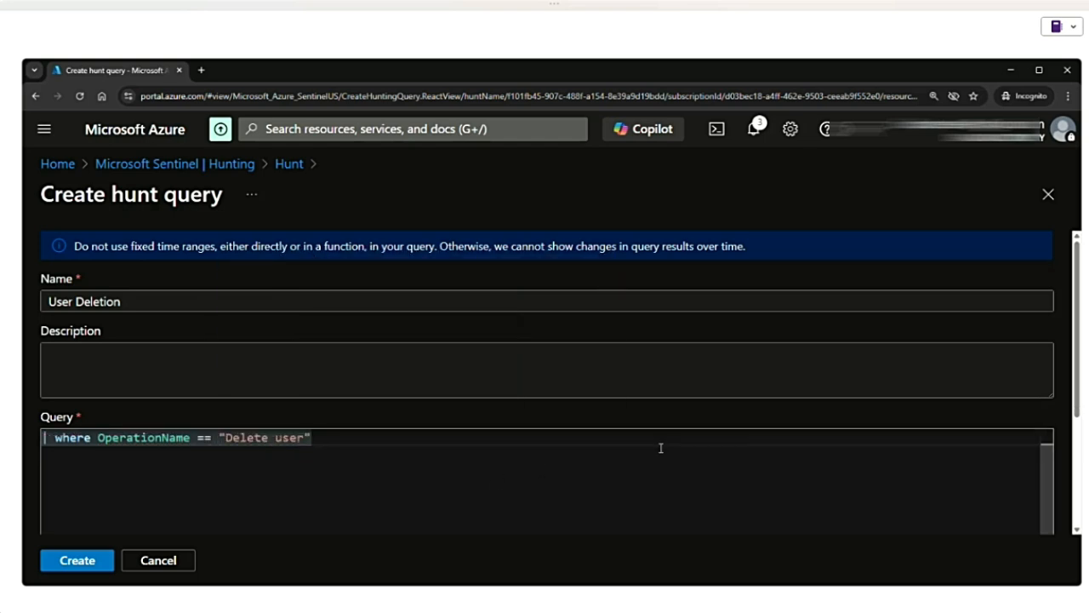
{"action": "scroll", "coordinate": [895, 439], "scroll_direction": "down", "scroll_amount": 3}
{"action": "left_click", "coordinate": [332, 524]}
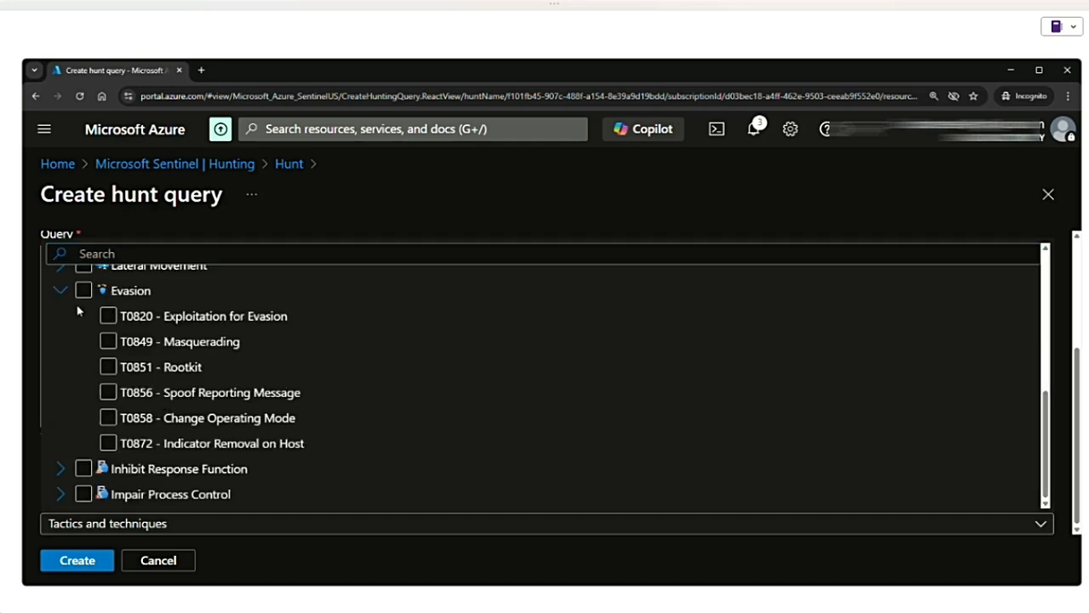
{"action": "left_click", "coordinate": [61, 291]}
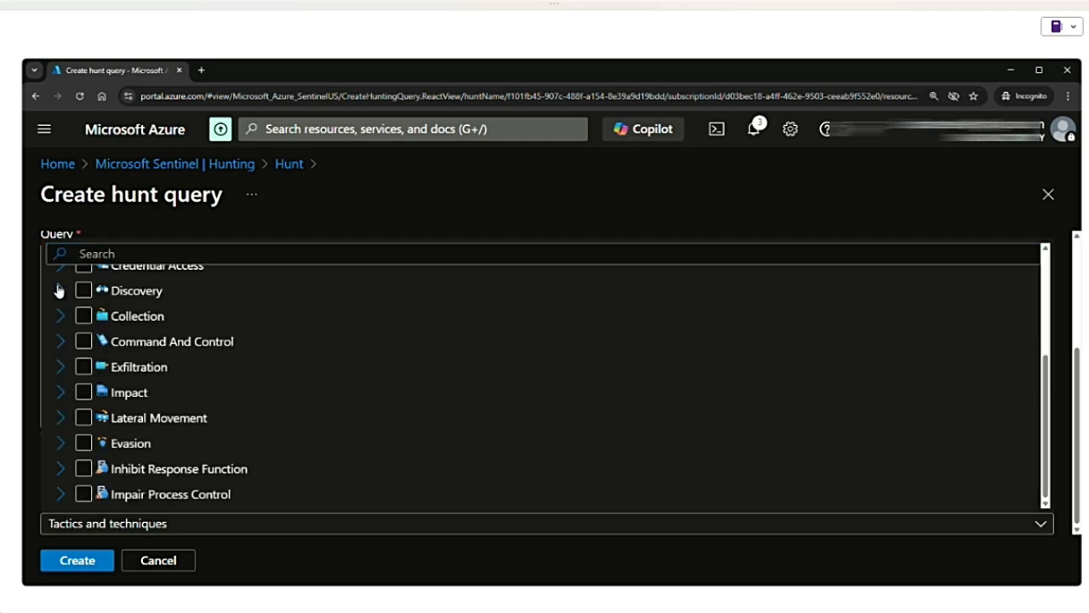
{"action": "left_click", "coordinate": [60, 443]}
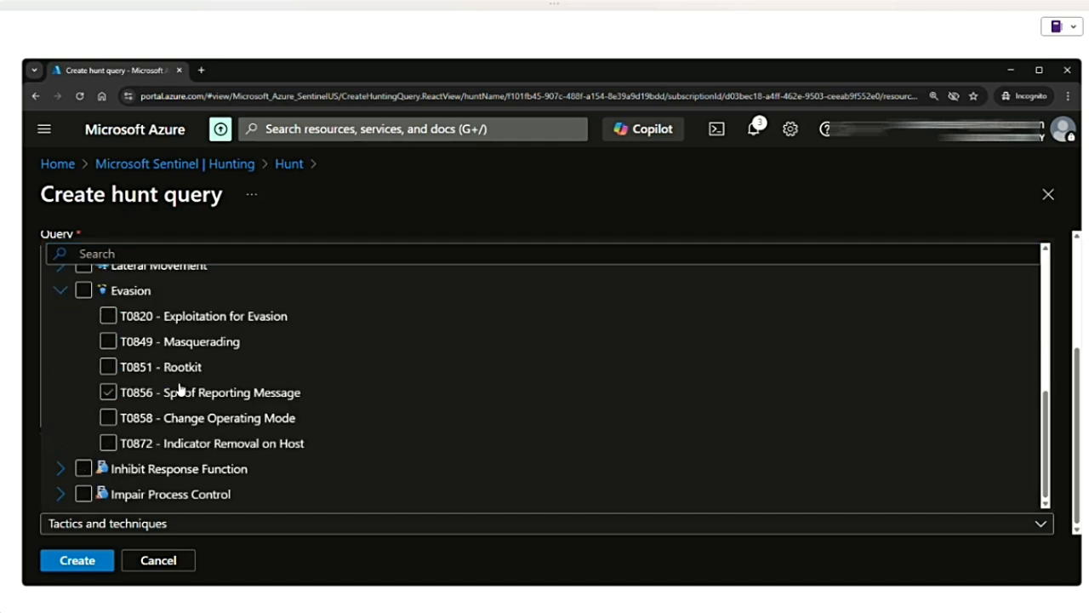
{"action": "left_click", "coordinate": [214, 327]}
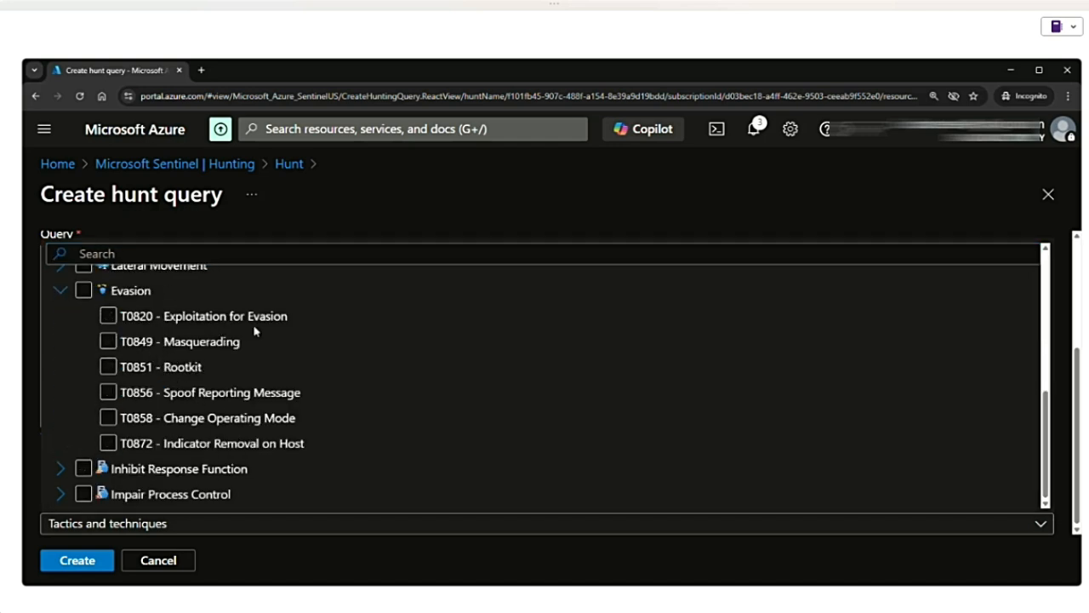
{"action": "left_click", "coordinate": [109, 347]}
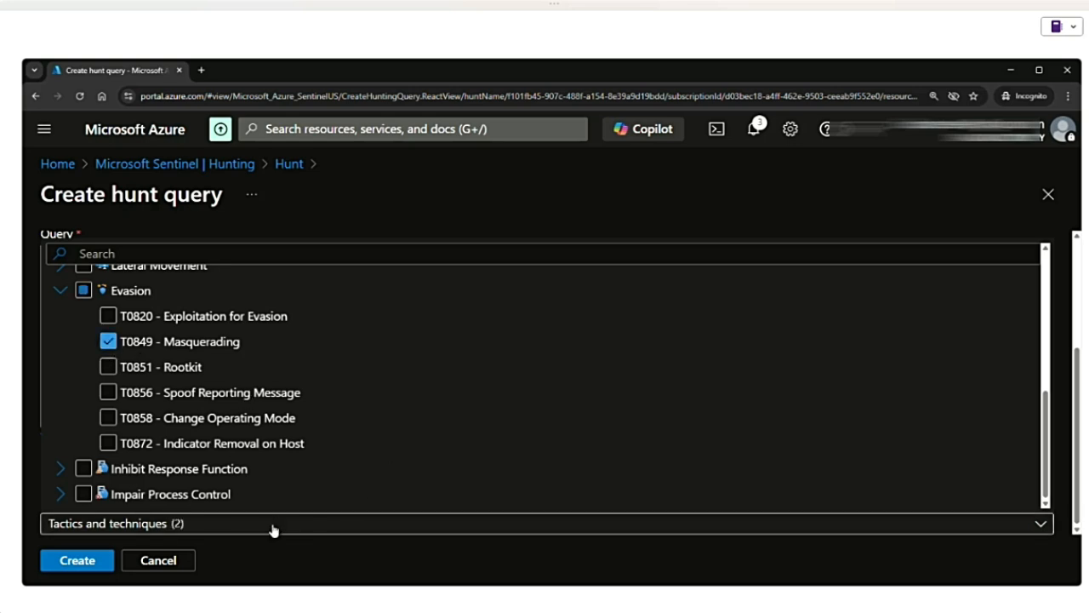
{"action": "left_click", "coordinate": [113, 560]}
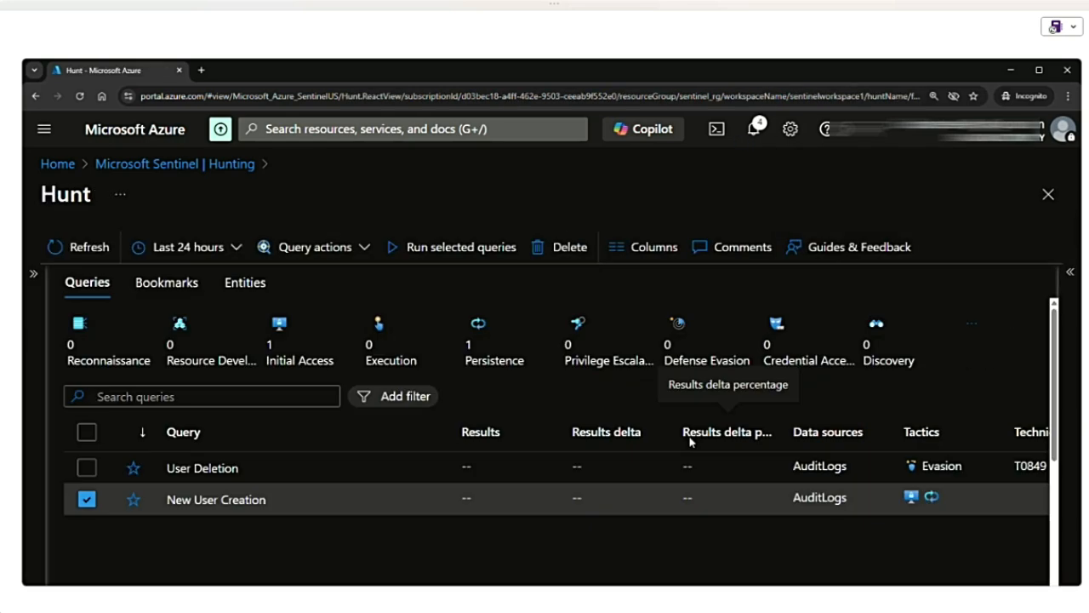
- Open the form for creating a new internal user in the Default Directory in a separate browser tab
{"action": "left_click", "coordinate": [201, 70]}
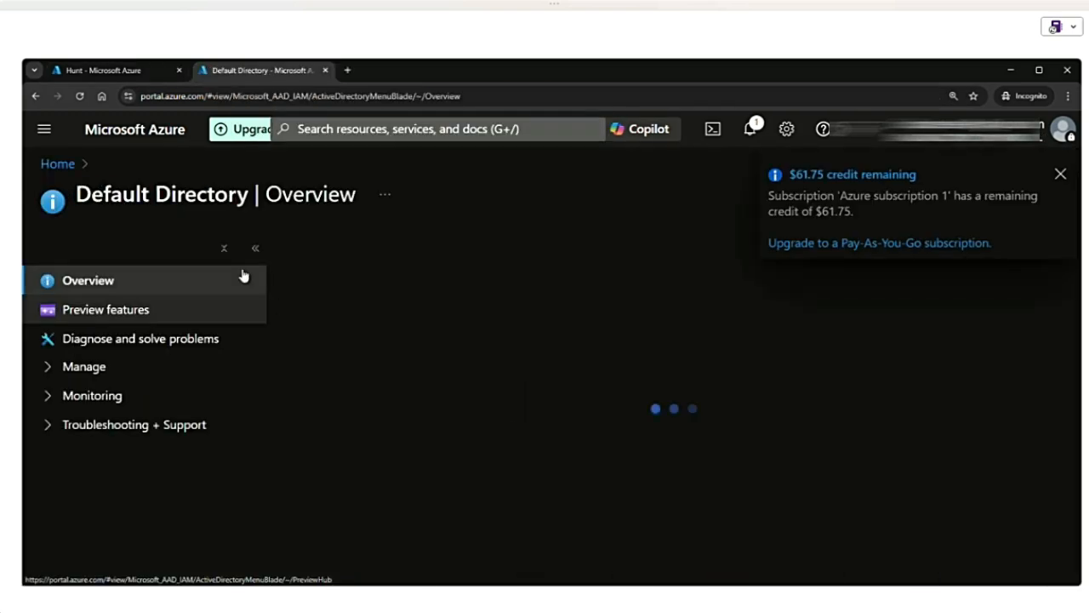
{"action": "left_click", "coordinate": [322, 247]}
{"action": "mouse_move", "coordinate": [337, 289]}
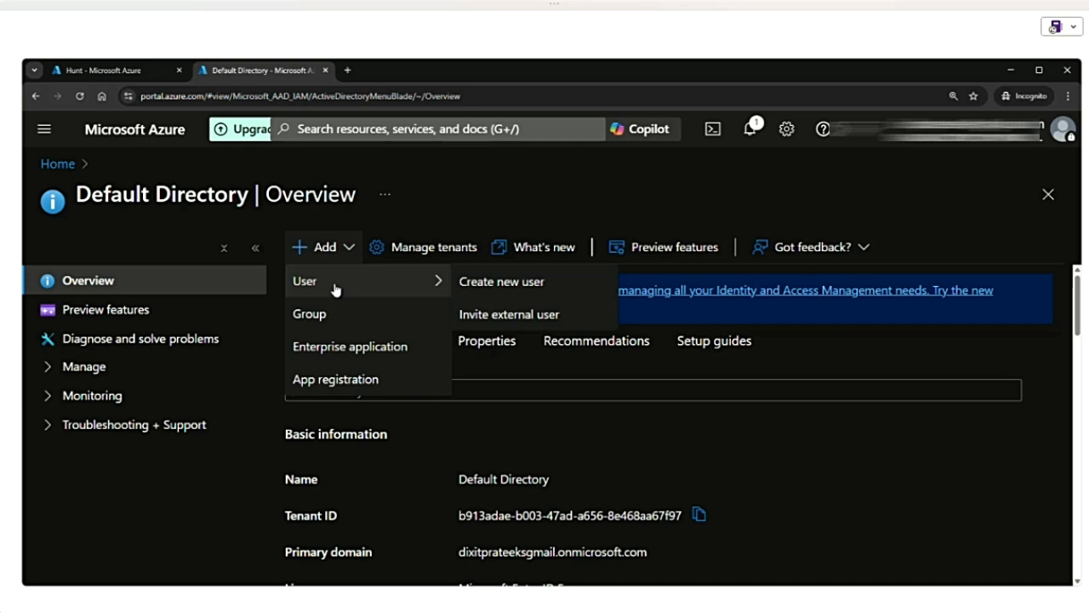
{"action": "left_click", "coordinate": [497, 283]}
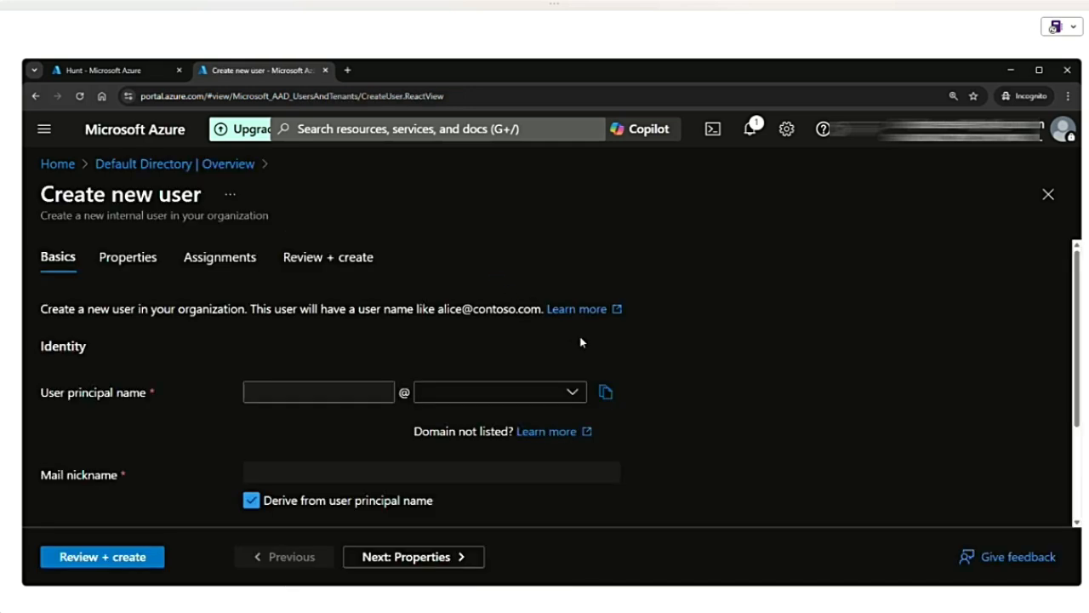
- Create a user with TestUser4 as both principal name and display name, keeping the auto-generated password and enabled account
{"action": "left_click", "coordinate": [339, 393]}
{"action": "type", "text": "TestU"}
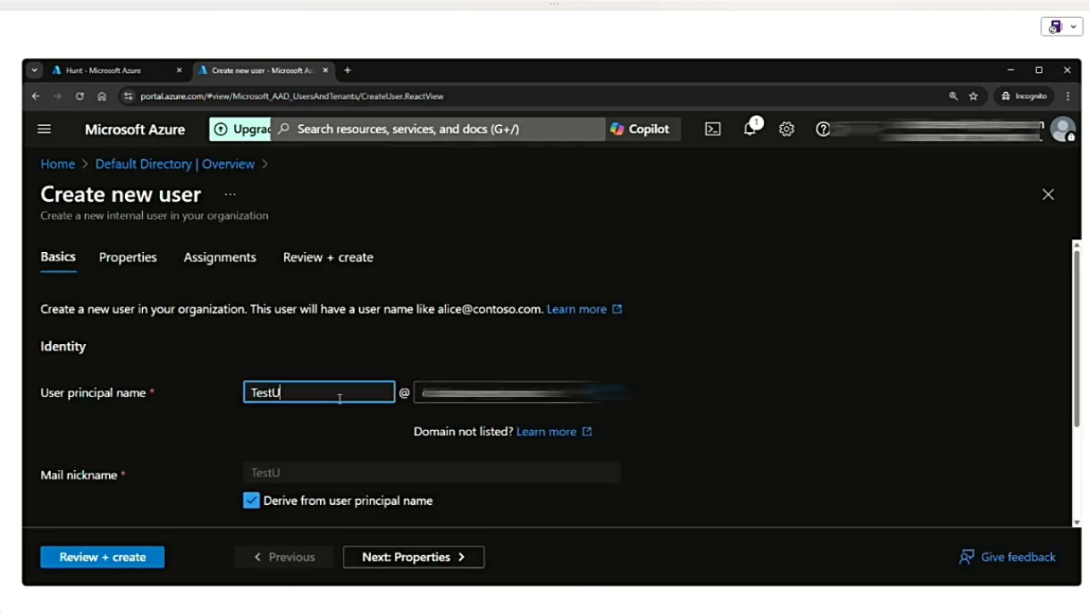
{"action": "type", "text": "ser4"}
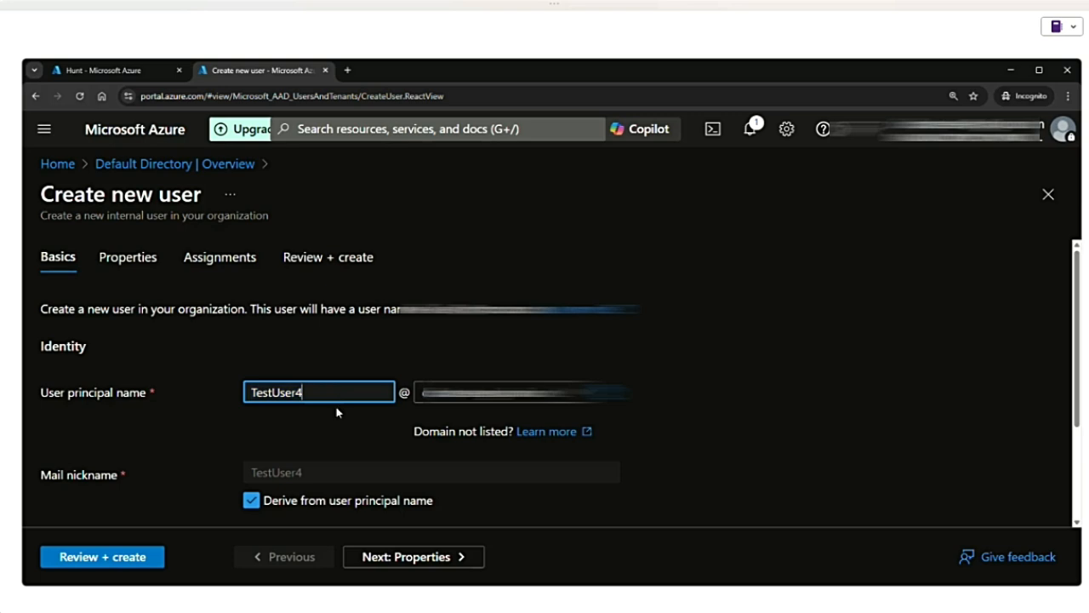
{"action": "scroll", "coordinate": [349, 433], "scroll_direction": "down", "scroll_amount": 3}
{"action": "left_click", "coordinate": [290, 394]}
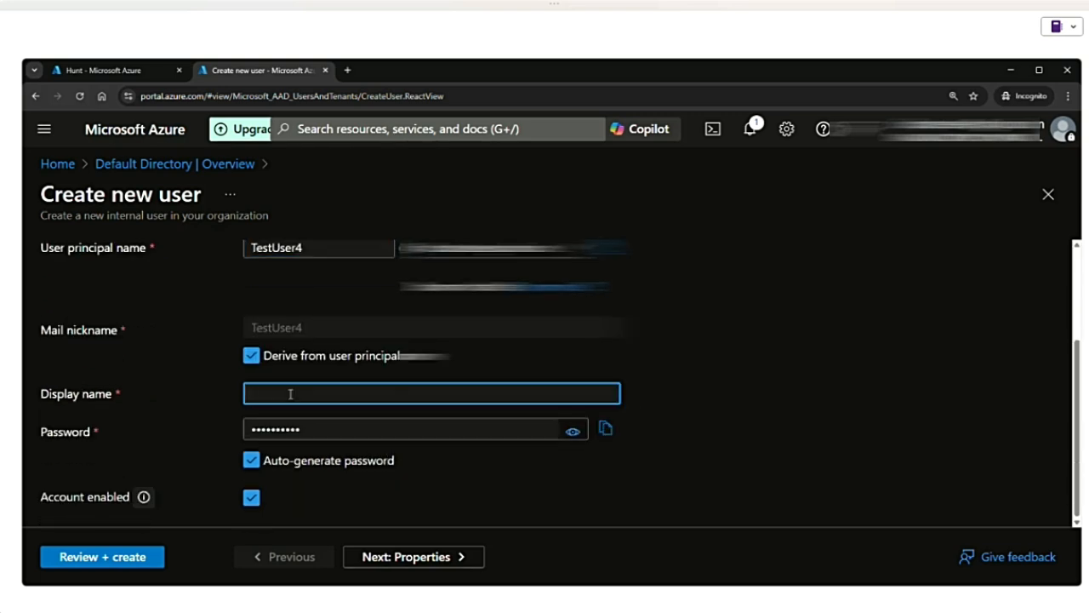
{"action": "type", "text": "TestUser4"}
{"action": "left_click", "coordinate": [128, 557]}
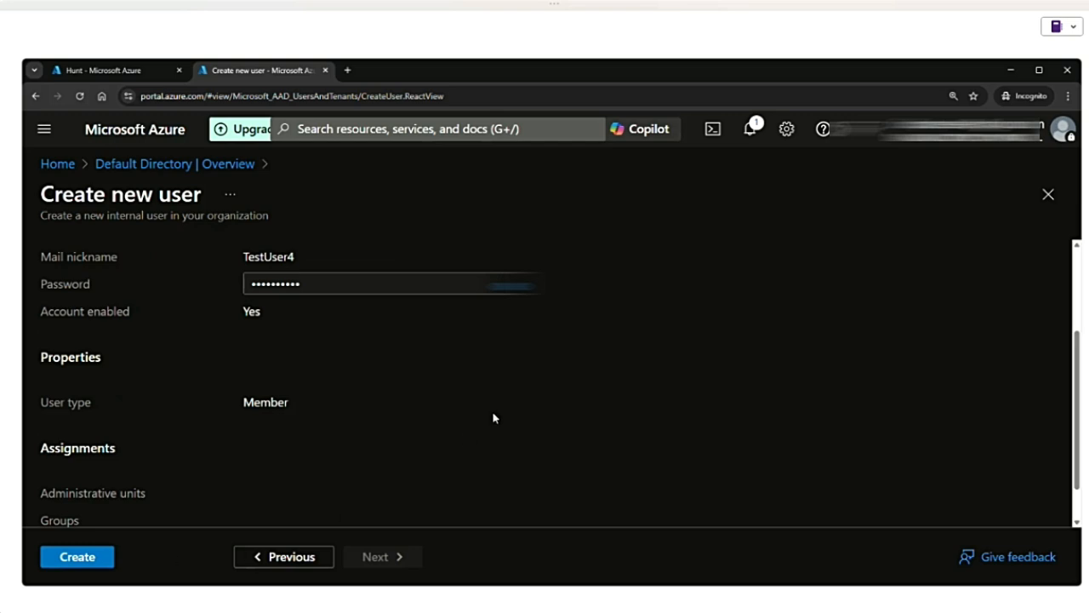
{"action": "left_click", "coordinate": [79, 563]}
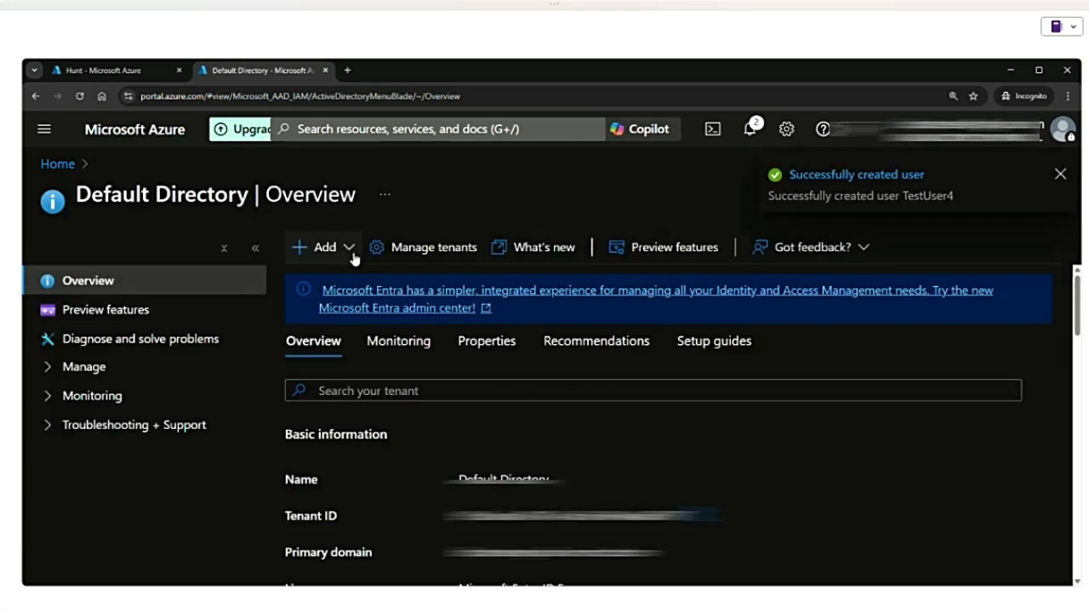
- Delete TestUser1 from the Default Directory's users
{"action": "left_click", "coordinate": [85, 366]}
{"action": "left_click", "coordinate": [119, 406]}
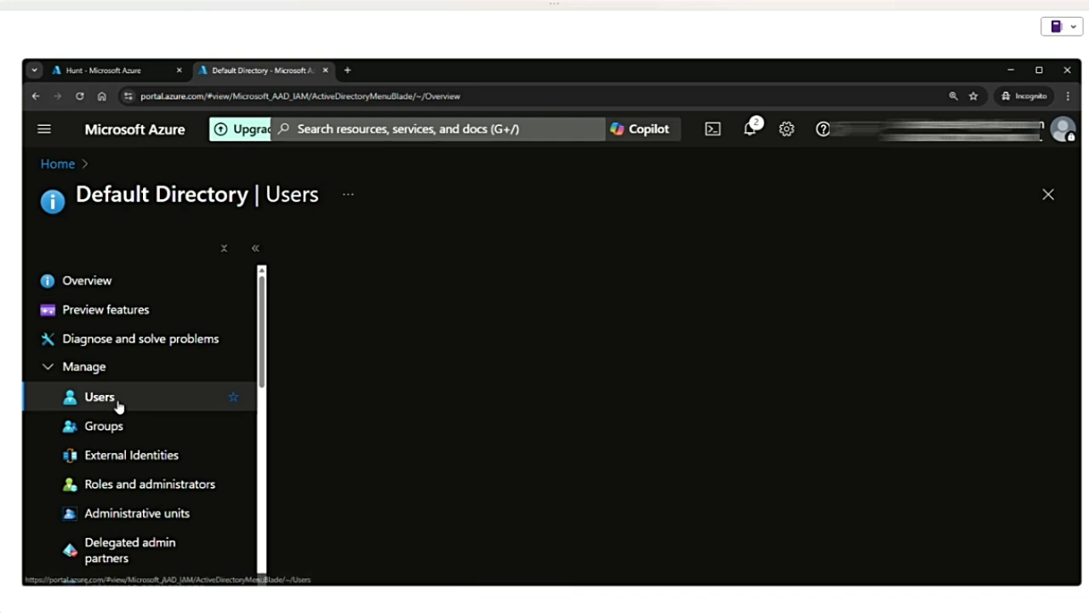
{"action": "scroll", "coordinate": [511, 409], "scroll_direction": "down", "scroll_amount": 5}
{"action": "left_click", "coordinate": [460, 475]}
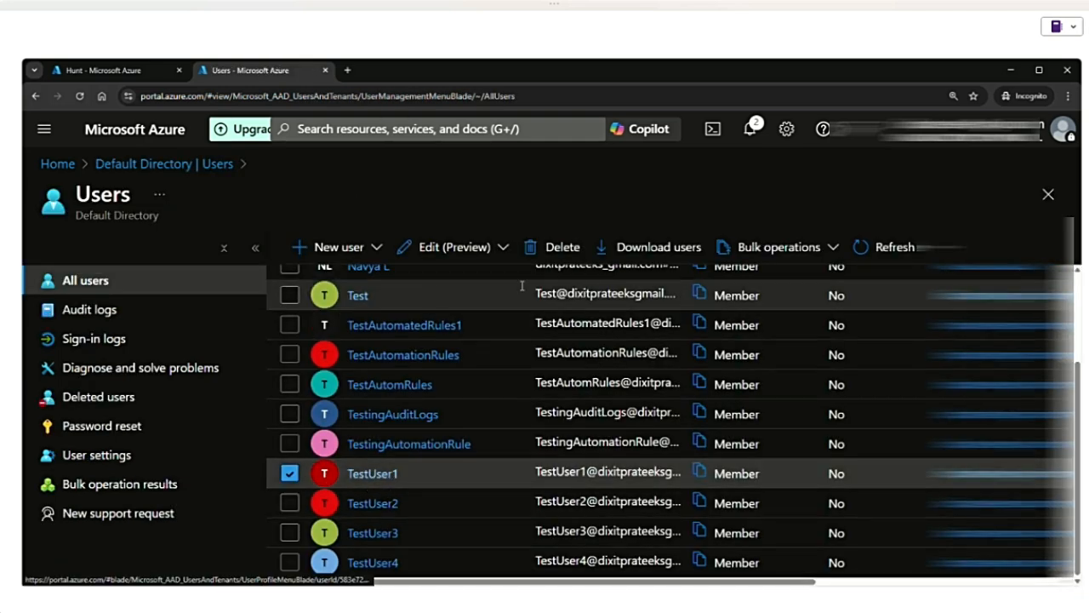
{"action": "left_click", "coordinate": [562, 250]}
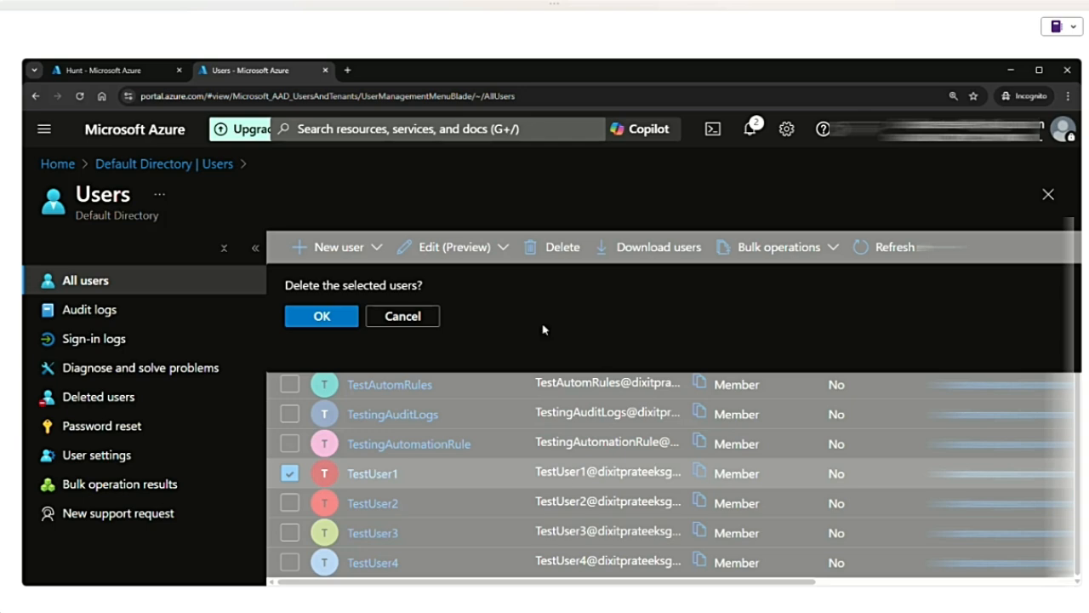
{"action": "left_click", "coordinate": [323, 316]}
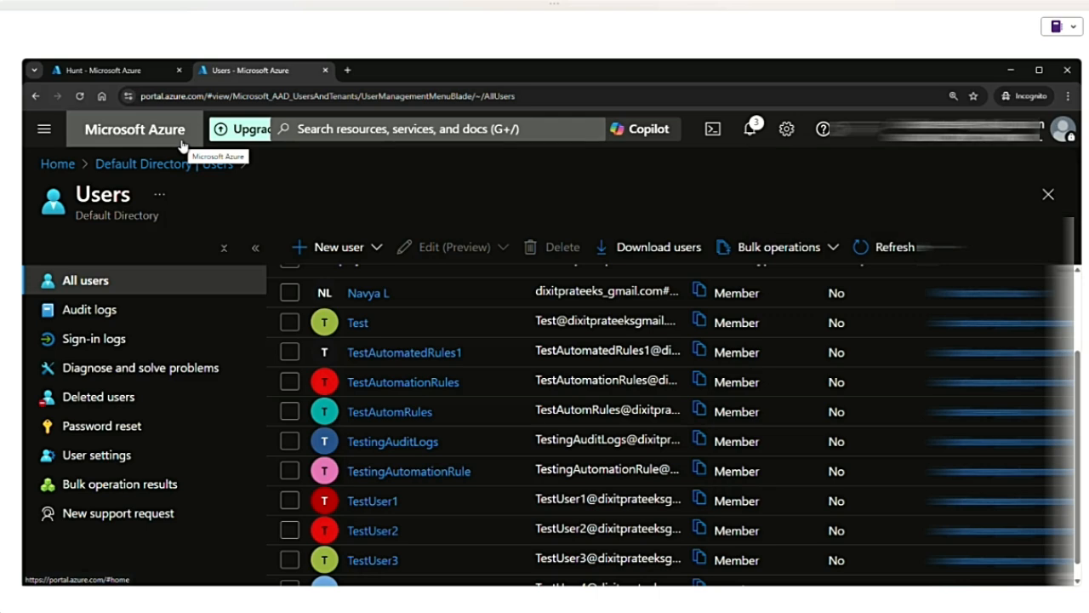
- Return to the Entra ID AuditLogs hunt and run the User Deletion and New User Creation queries together
{"action": "left_click", "coordinate": [136, 72]}
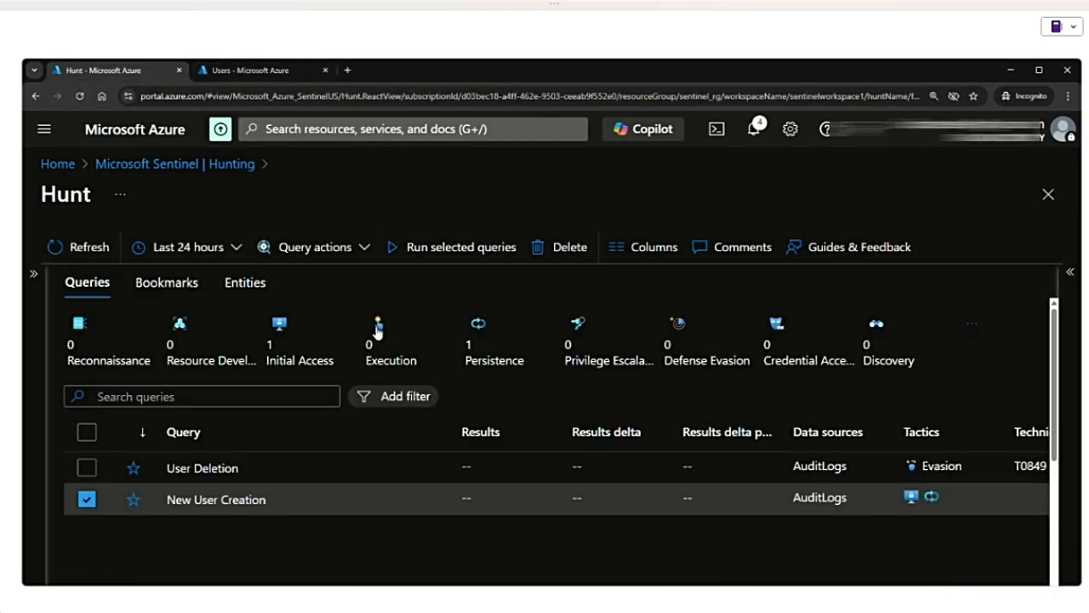
{"action": "left_click", "coordinate": [35, 274]}
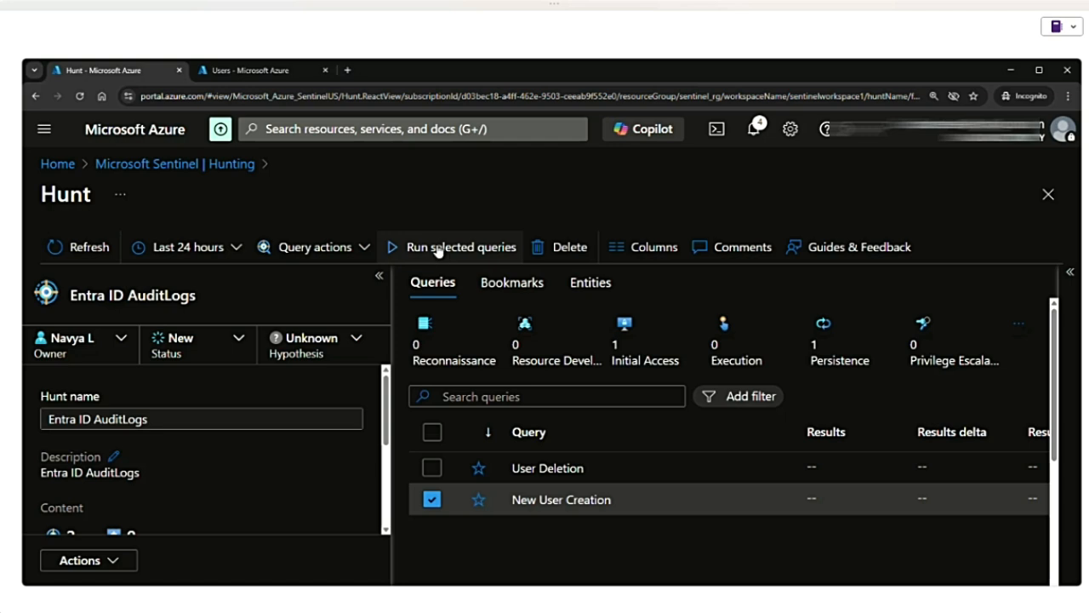
{"action": "left_click", "coordinate": [433, 468]}
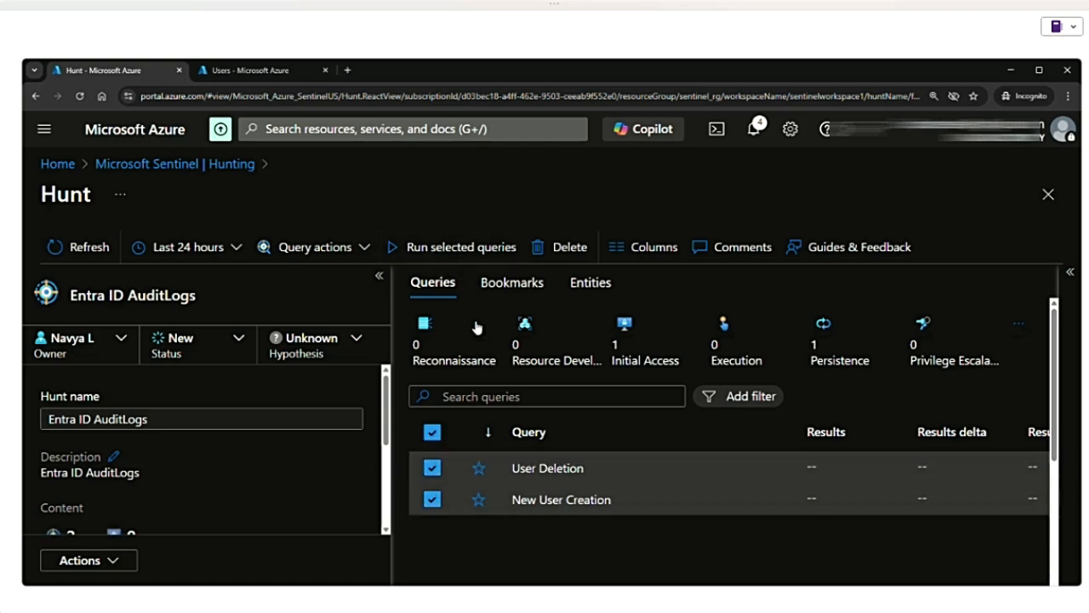
{"action": "left_click", "coordinate": [400, 247]}
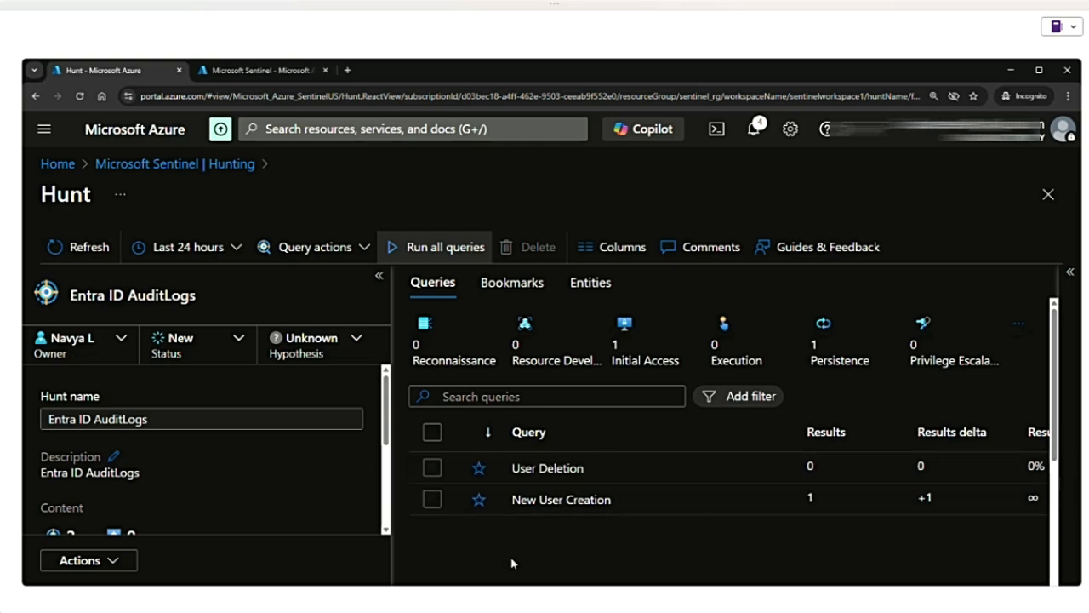
- View the New User Creation query's results in Logs and examine the details of the Add user record
{"action": "left_click", "coordinate": [647, 509]}
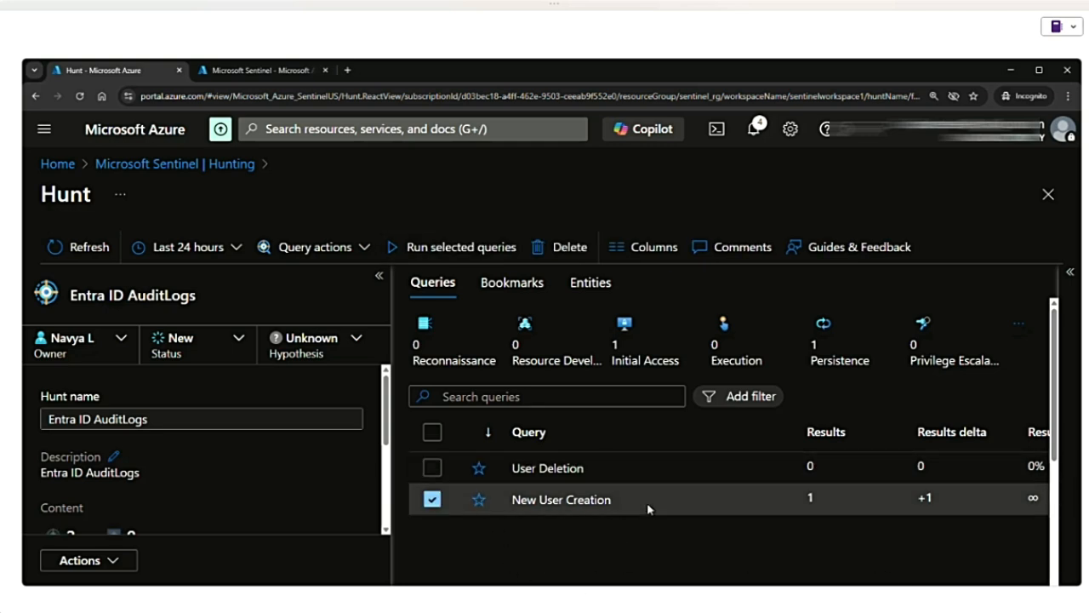
{"action": "left_click", "coordinate": [1067, 274]}
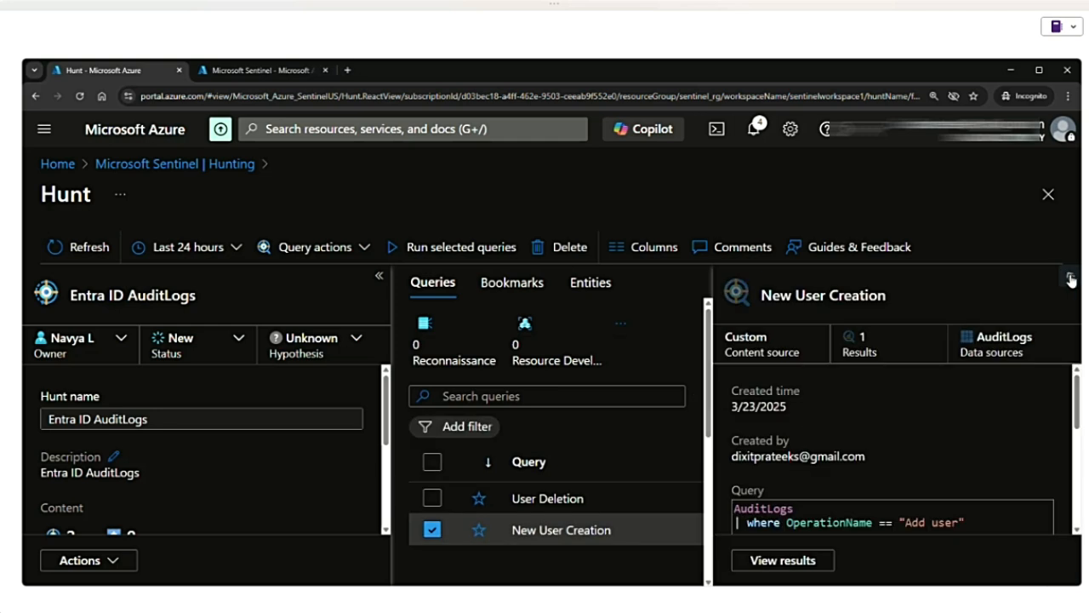
{"action": "left_click", "coordinate": [862, 345]}
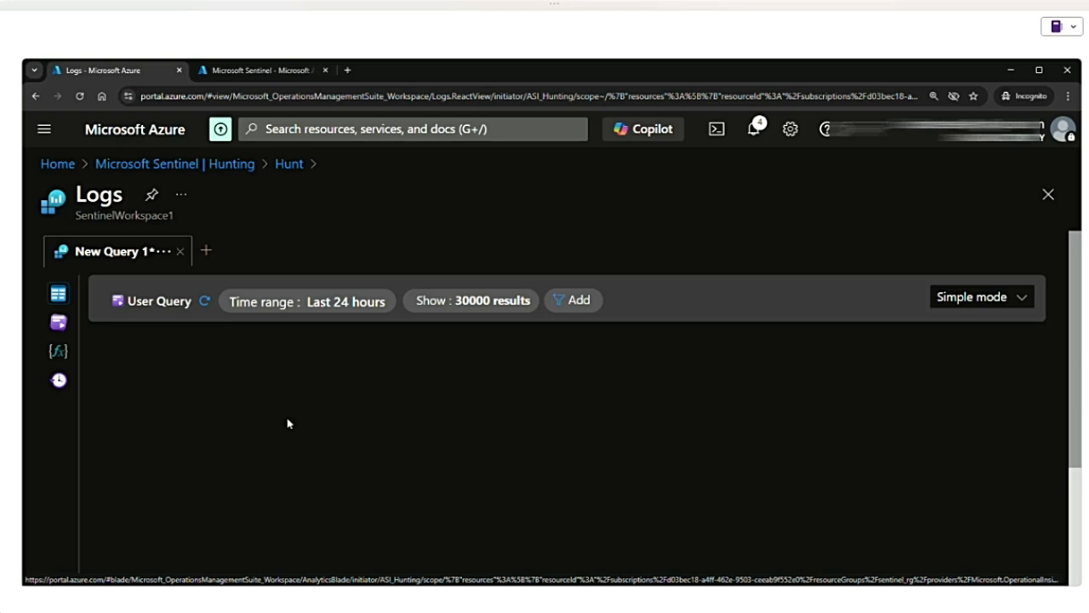
{"action": "left_click", "coordinate": [122, 397]}
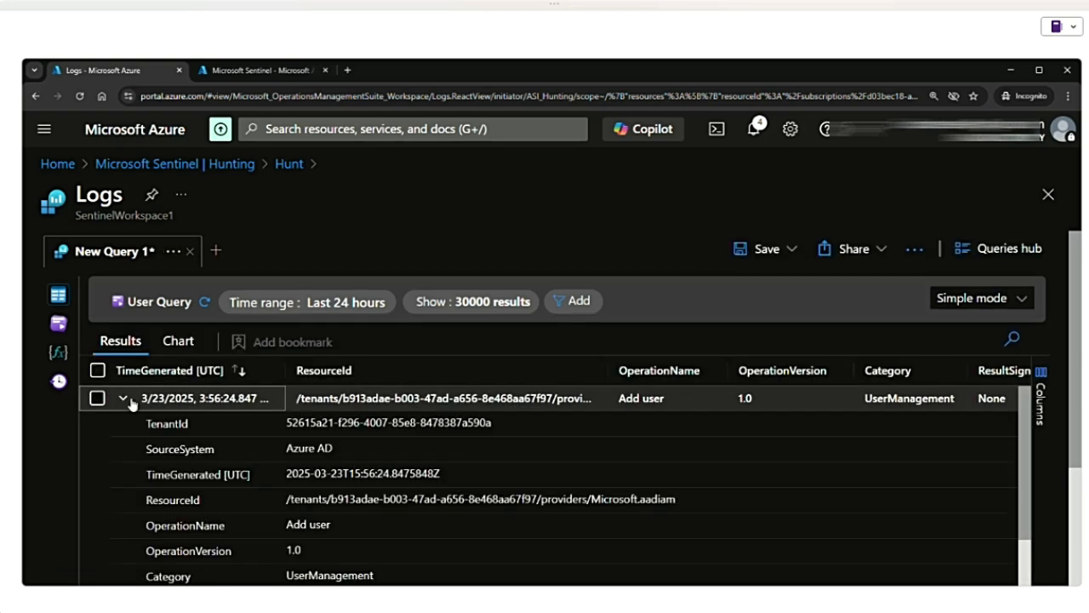
{"action": "left_click_drag", "start_coordinate": [622, 397], "coordinate": [680, 388]}
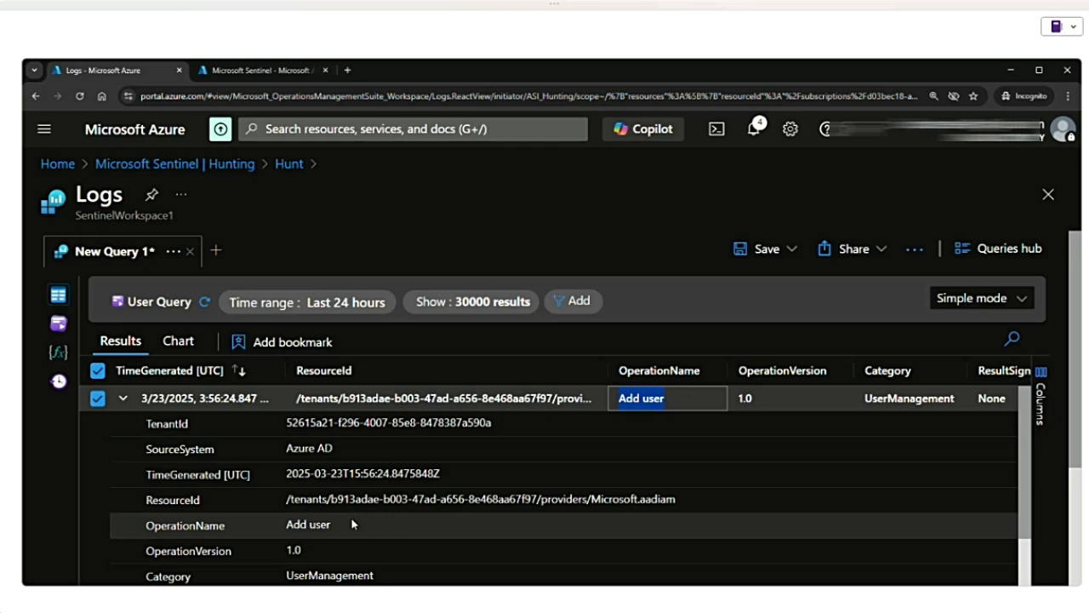
- Return to the Entra ID AuditLogs hunt, discarding the unsaved log edits, and start creating an incident from it
{"action": "left_click", "coordinate": [289, 164]}
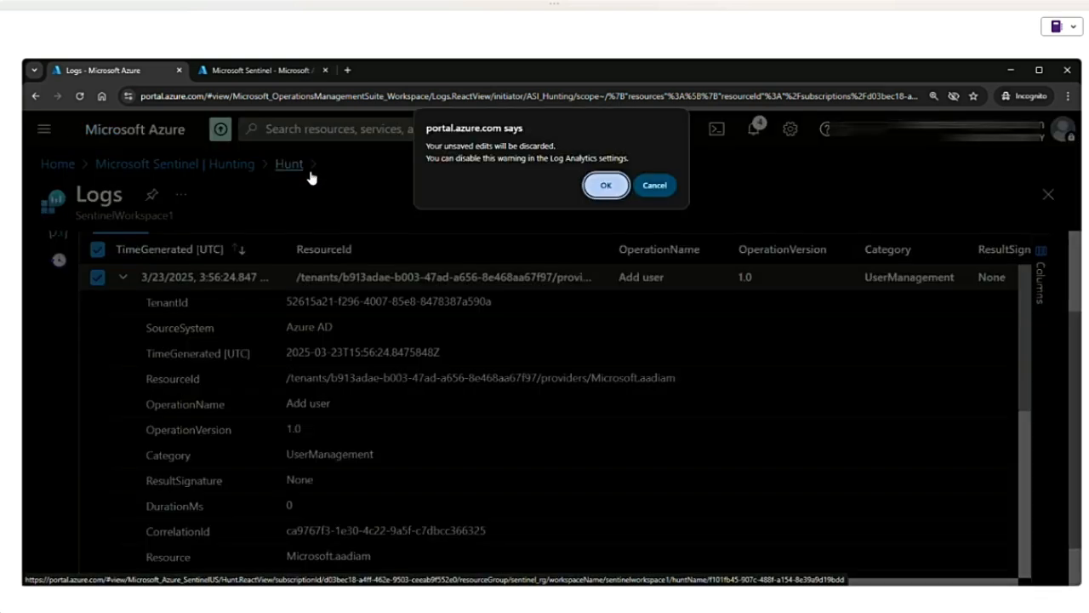
{"action": "left_click", "coordinate": [606, 183]}
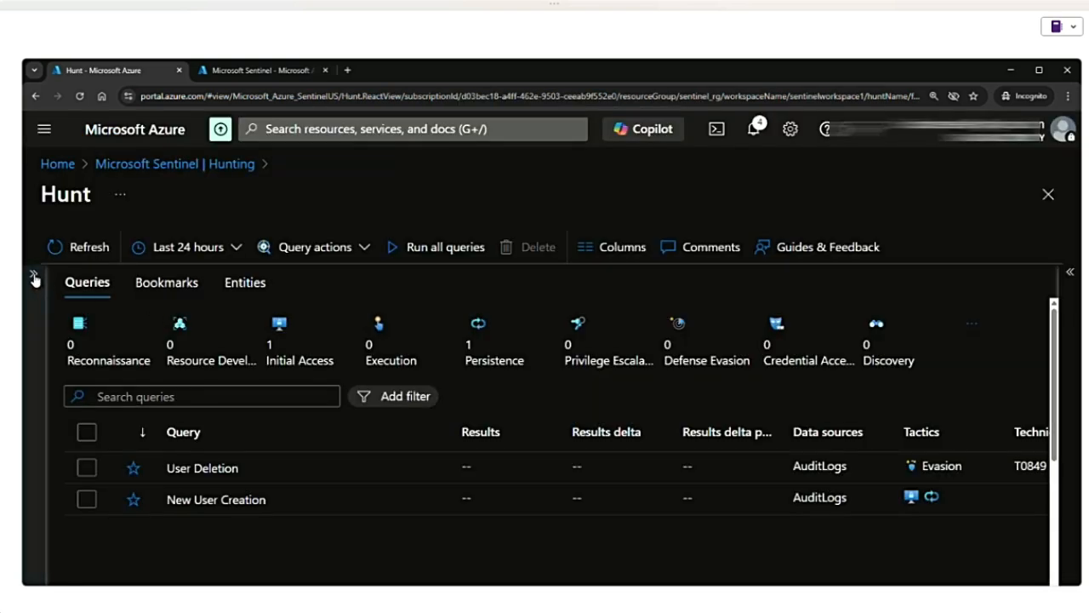
{"action": "left_click", "coordinate": [34, 279]}
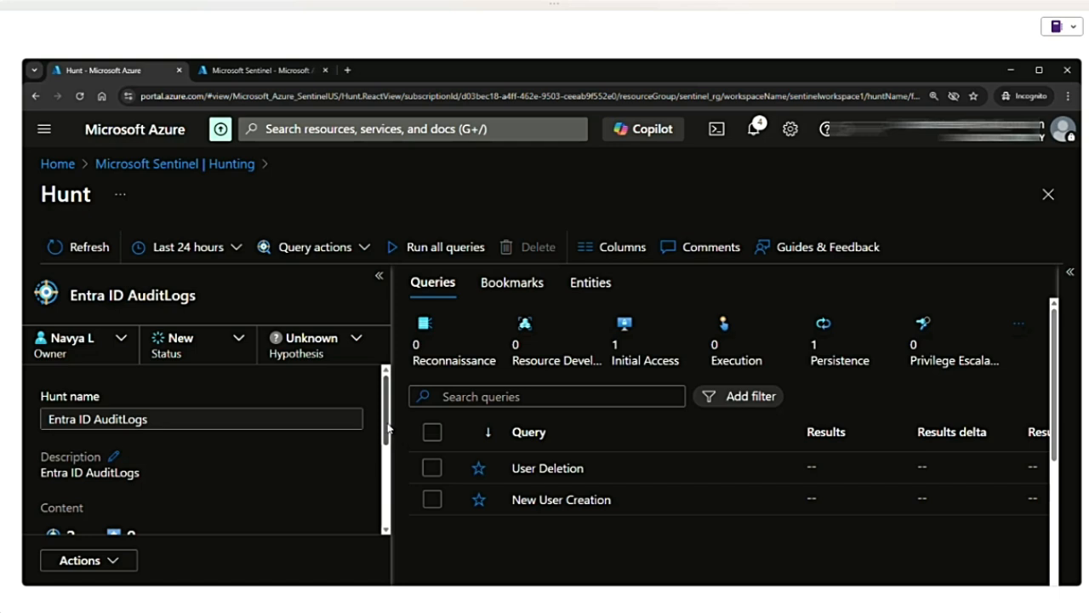
{"action": "left_click_drag", "start_coordinate": [387, 430], "coordinate": [391, 532]}
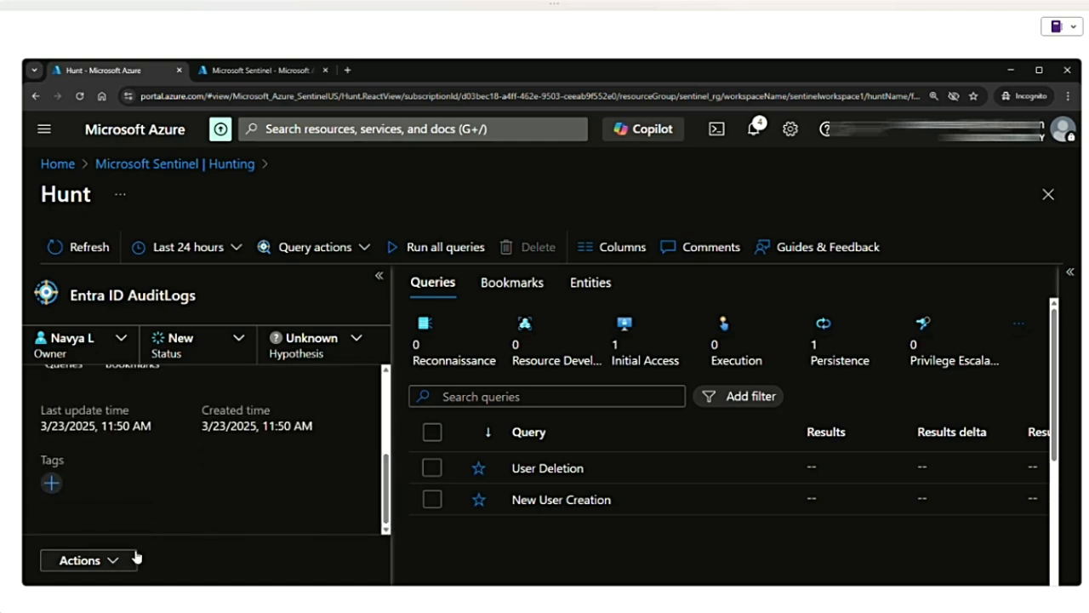
{"action": "left_click", "coordinate": [111, 561]}
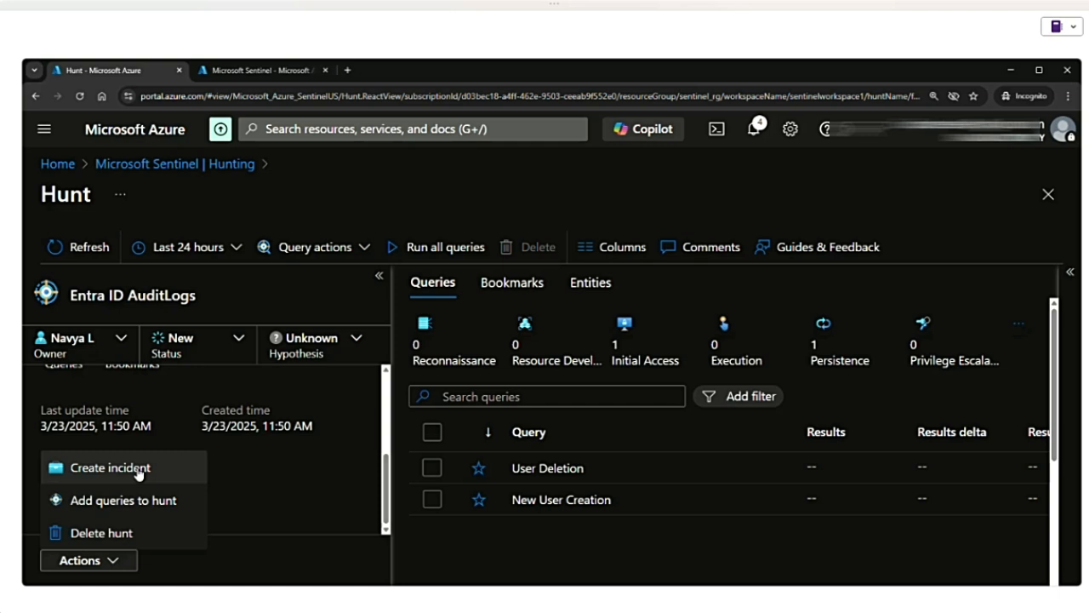
{"action": "left_click", "coordinate": [113, 477]}
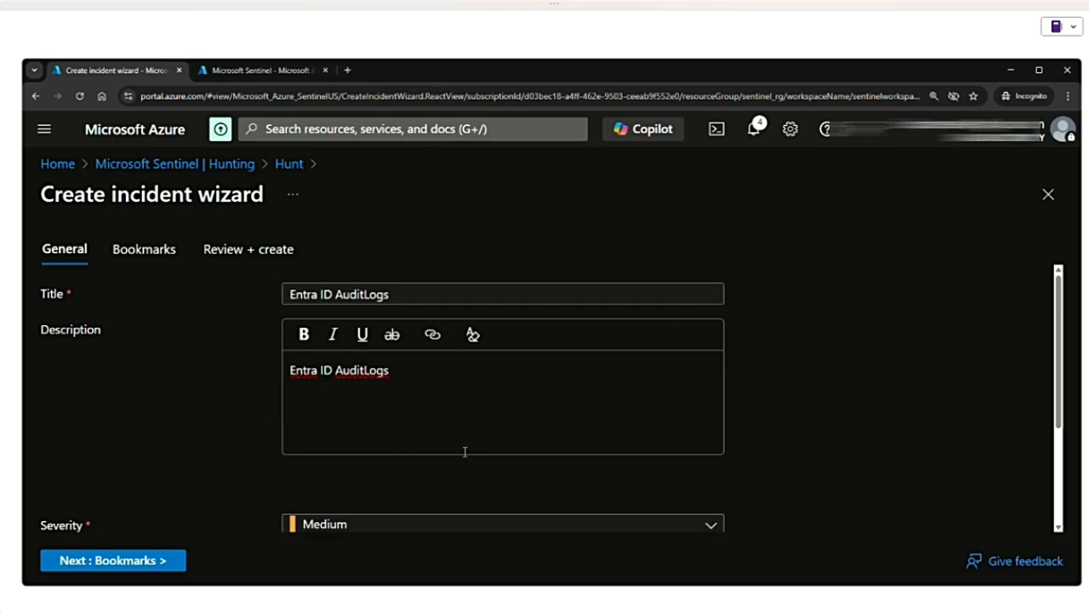
- Review the incident's general details, keeping the severity at Medium and the status at New
{"action": "scroll", "coordinate": [465, 452], "scroll_direction": "down", "scroll_amount": 2}
{"action": "scroll", "coordinate": [463, 449], "scroll_direction": "up", "scroll_amount": 2}
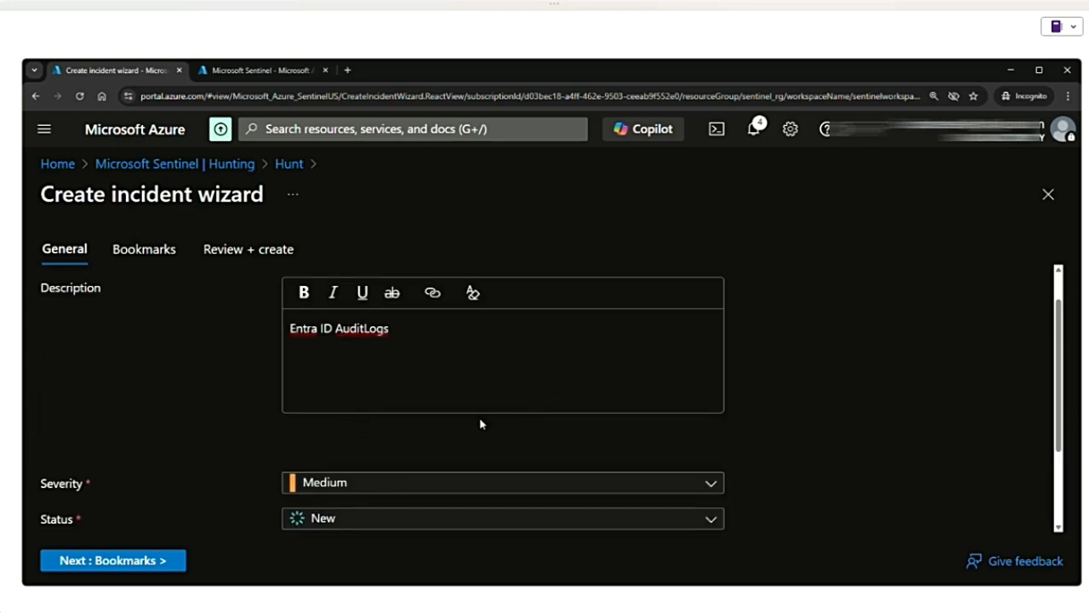
{"action": "scroll", "coordinate": [480, 424], "scroll_direction": "down", "scroll_amount": 2}
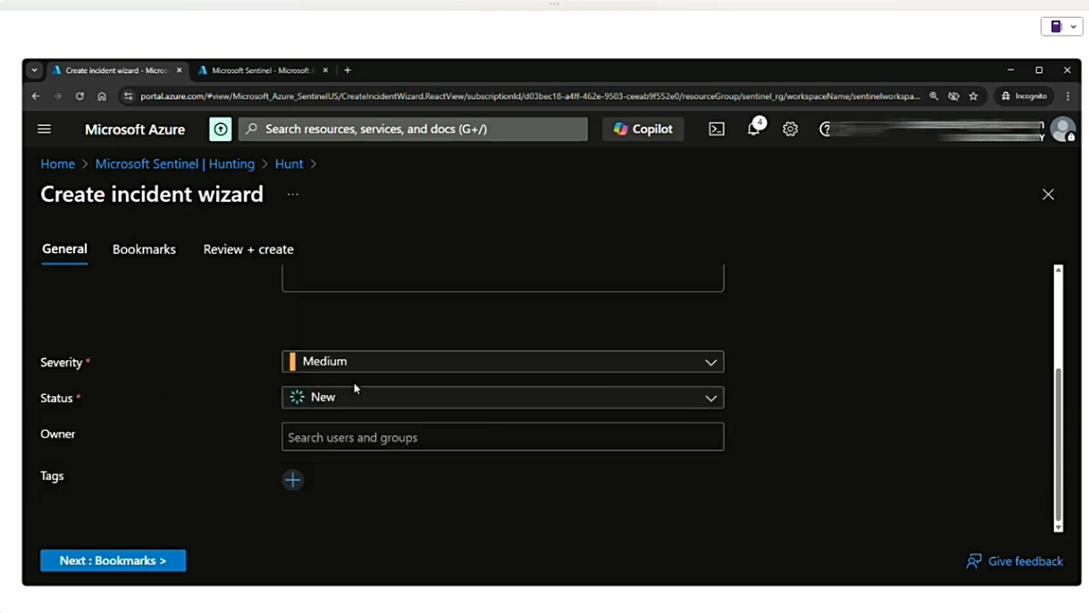
{"action": "left_click", "coordinate": [389, 366]}
{"action": "left_click", "coordinate": [742, 422]}
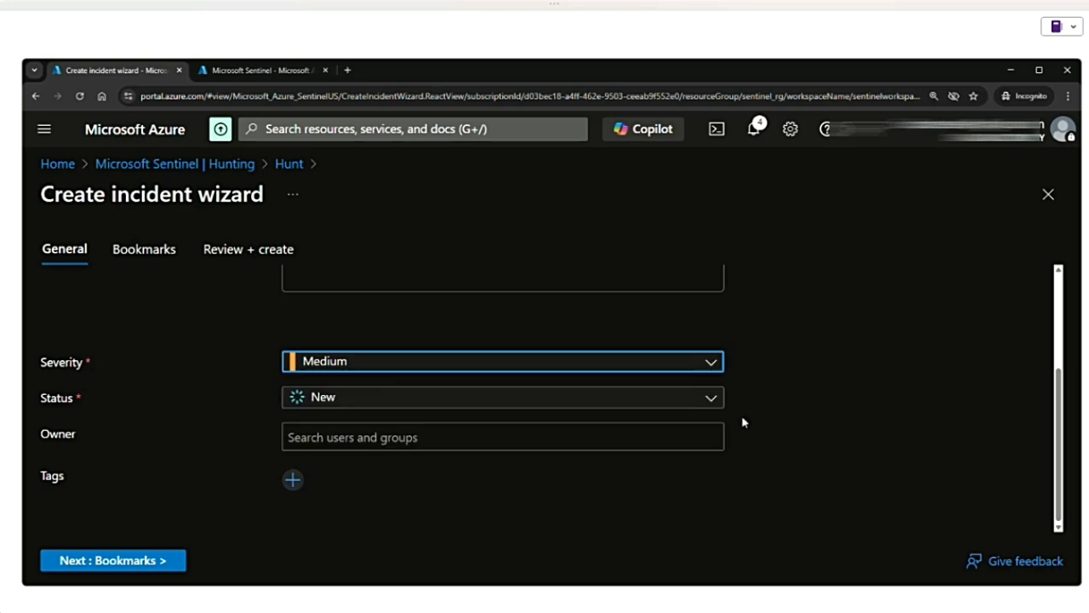
{"action": "left_click", "coordinate": [556, 405]}
{"action": "left_click", "coordinate": [848, 409]}
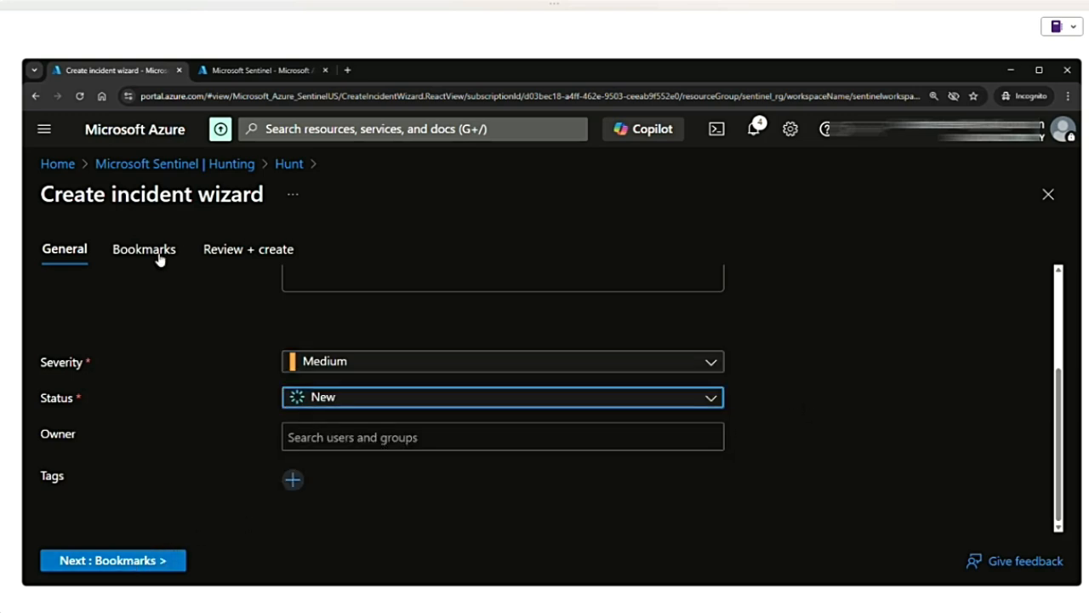
- Check the bookmarks available for the incident without adding any, and create the Entra ID AuditLogs incident
{"action": "left_click", "coordinate": [141, 565]}
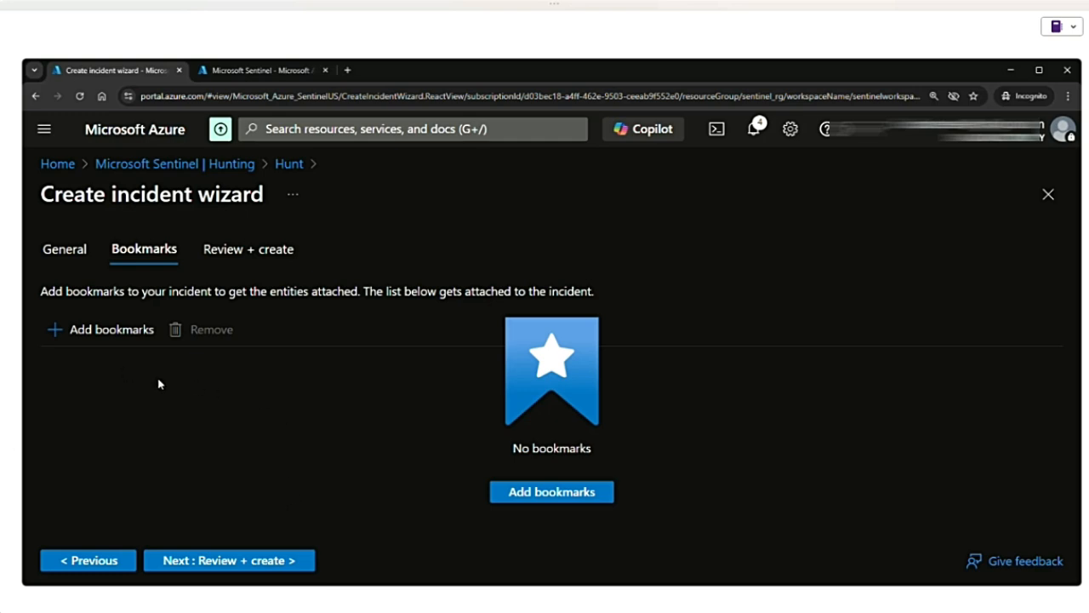
{"action": "left_click", "coordinate": [95, 332]}
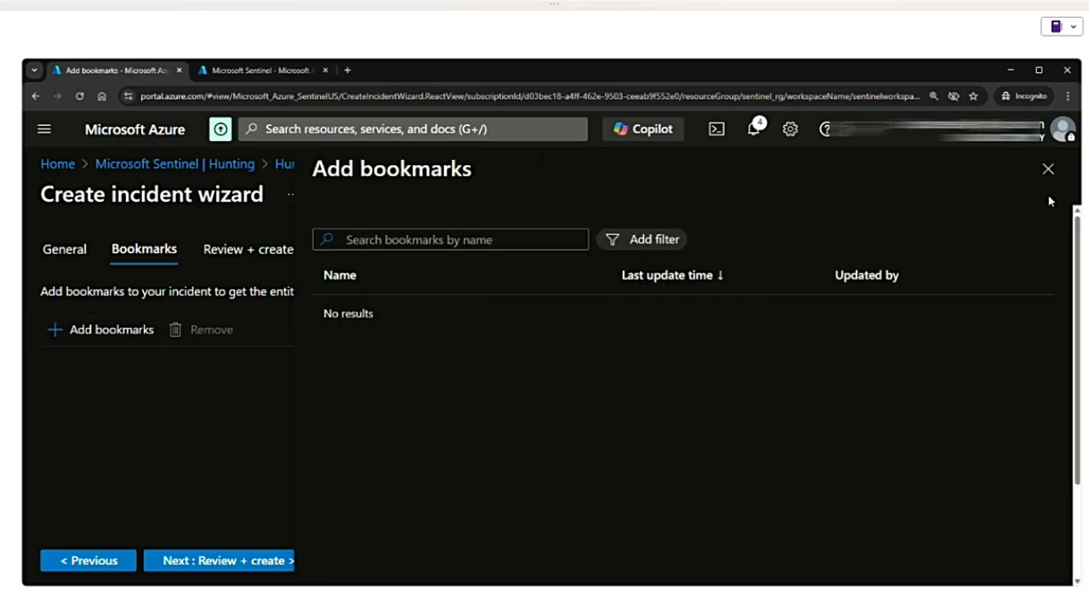
{"action": "left_click", "coordinate": [1047, 170]}
{"action": "left_click", "coordinate": [251, 255]}
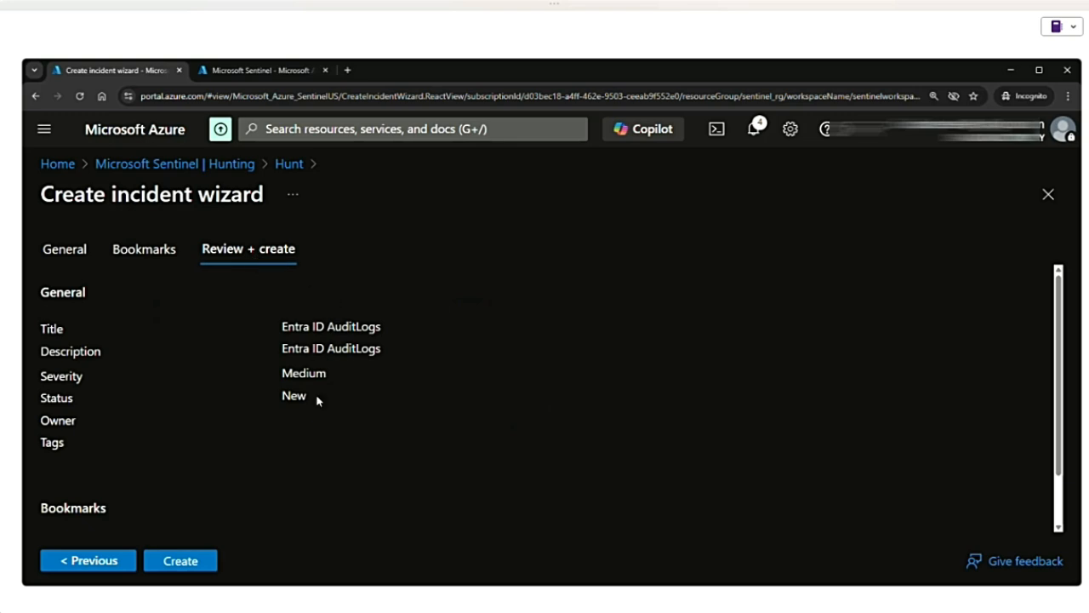
{"action": "left_click", "coordinate": [205, 568]}
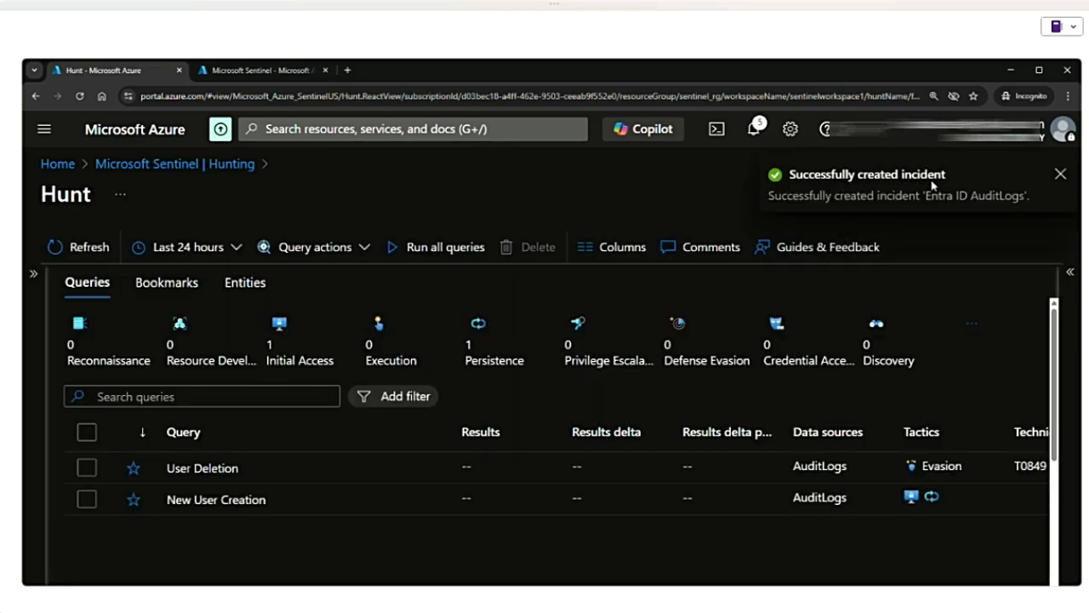
- Set the Entra ID AuditLogs hunt's status to Closed and its hypothesis to Validated
{"action": "left_click", "coordinate": [33, 273]}
{"action": "left_click", "coordinate": [244, 345]}
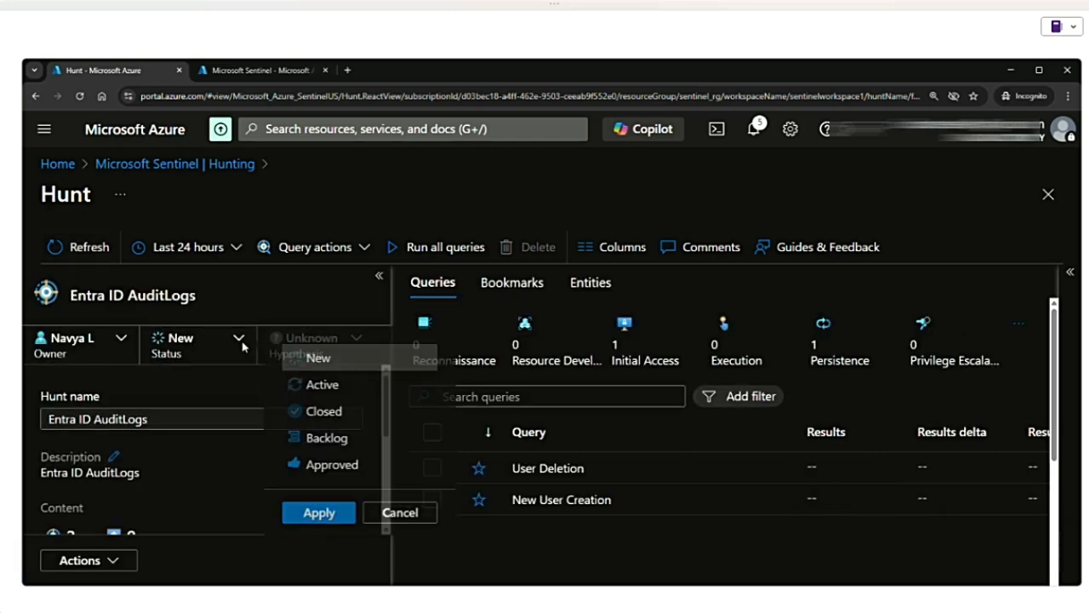
{"action": "left_click", "coordinate": [345, 416]}
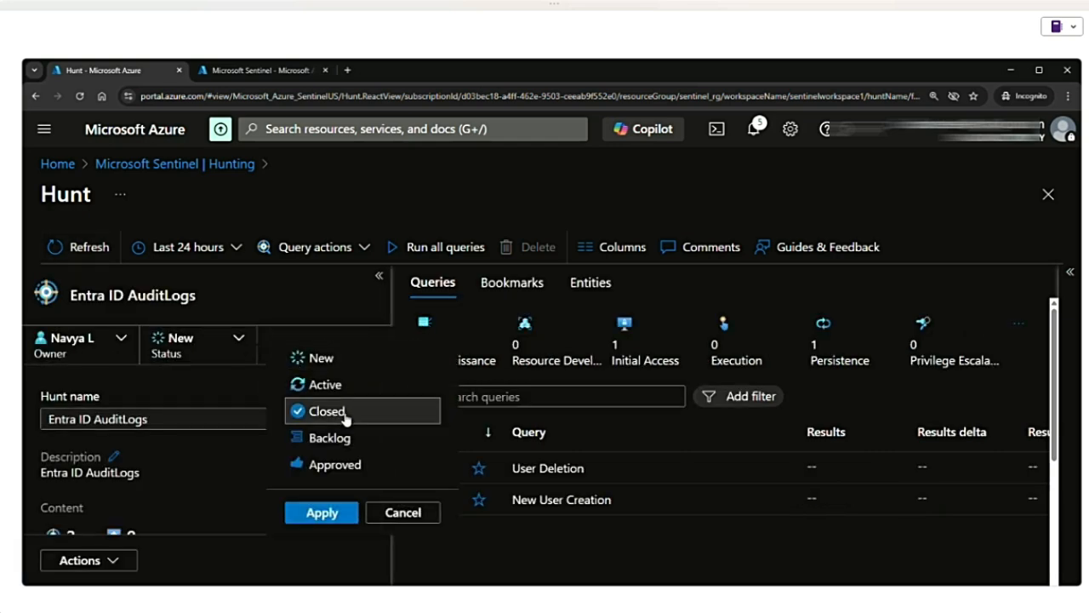
{"action": "left_click", "coordinate": [323, 513]}
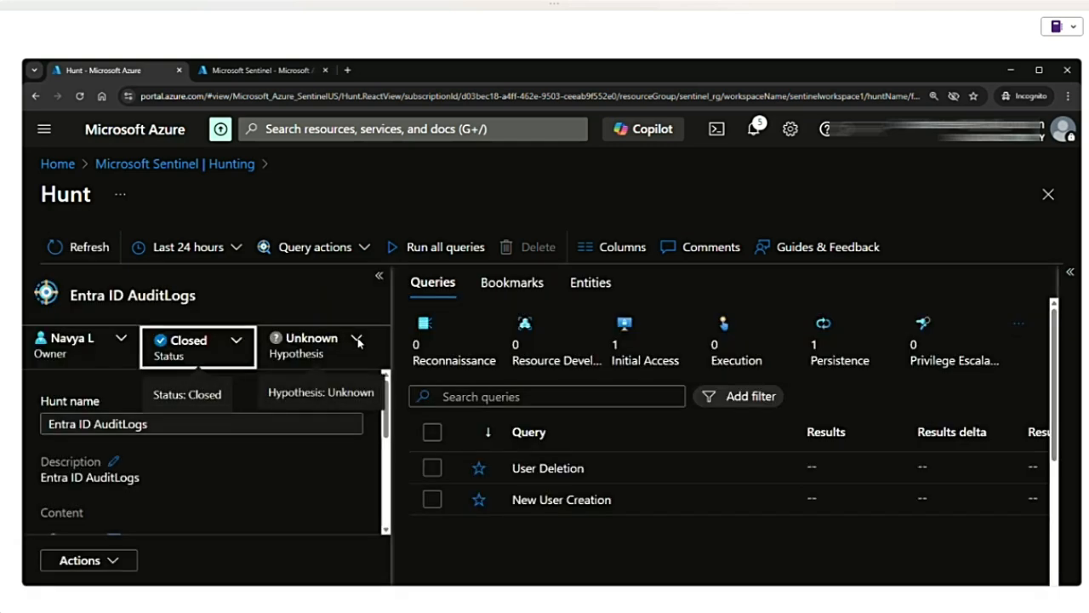
{"action": "left_click", "coordinate": [357, 341]}
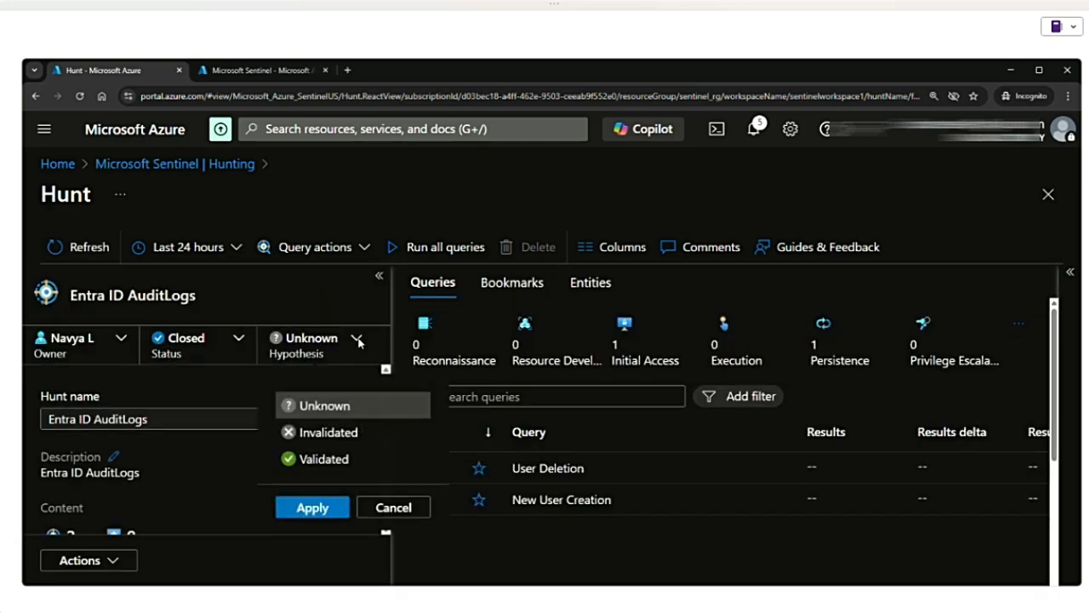
{"action": "left_click", "coordinate": [325, 460]}
{"action": "left_click", "coordinate": [313, 509]}
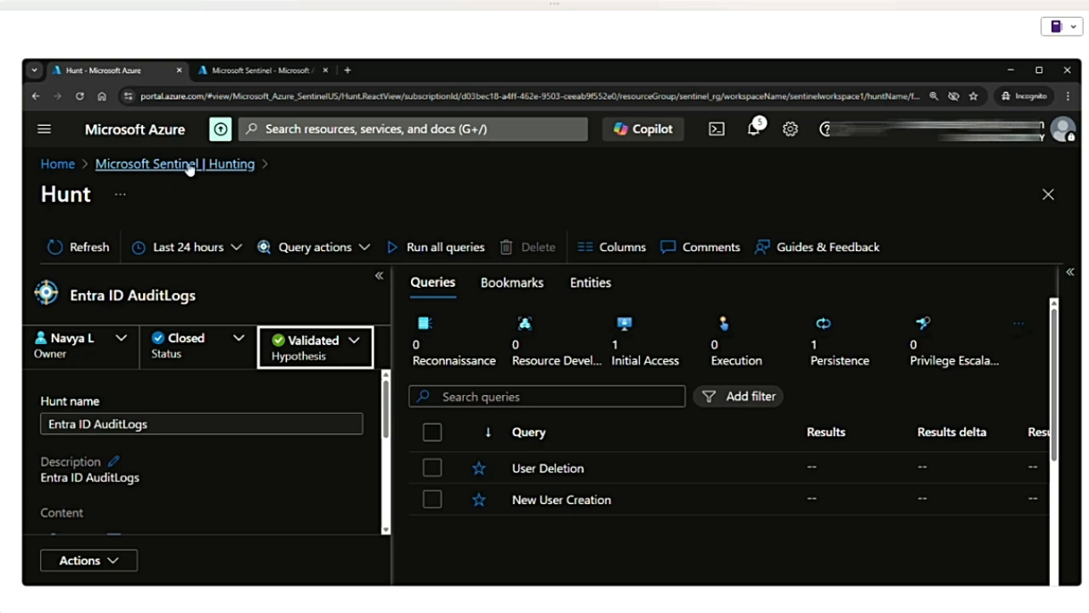
- Go to the Sentinel incidents list and review the summary of the Entra ID AuditLogs incident
{"action": "left_click", "coordinate": [215, 169]}
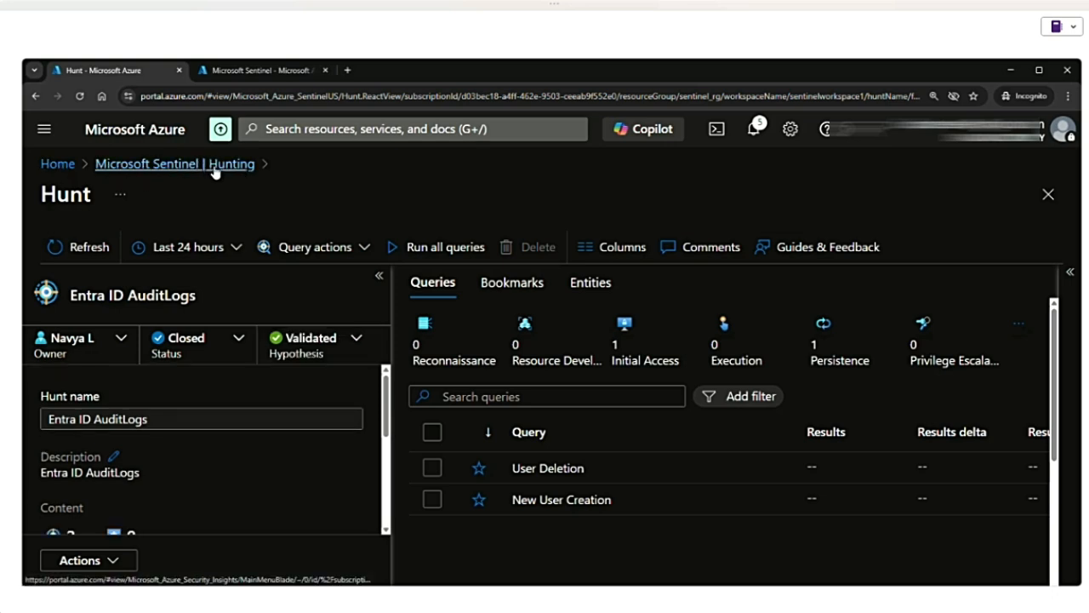
{"action": "left_click", "coordinate": [111, 456]}
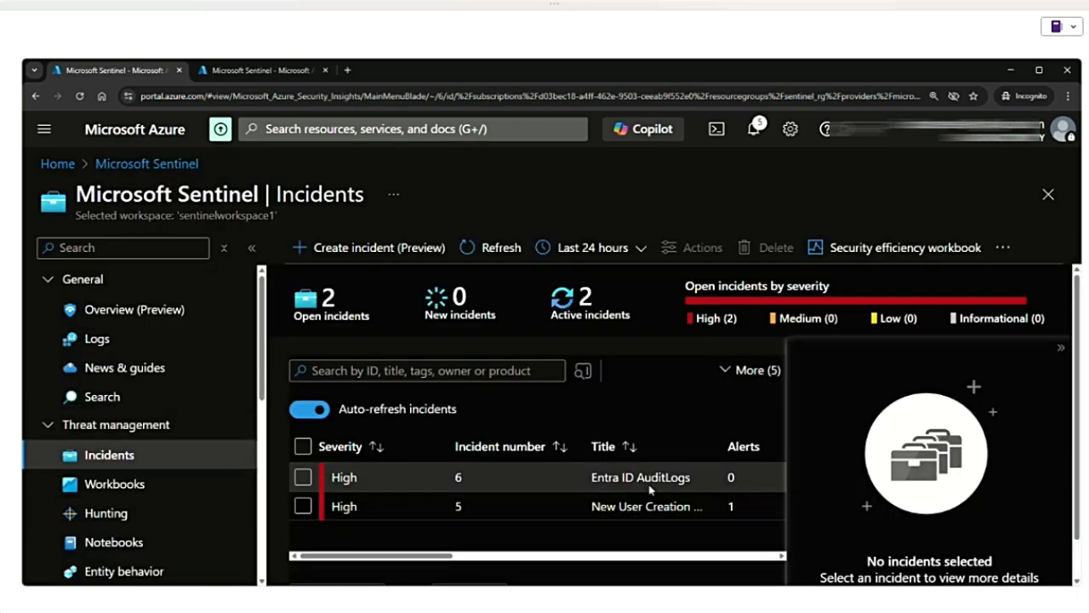
{"action": "left_click", "coordinate": [648, 480]}
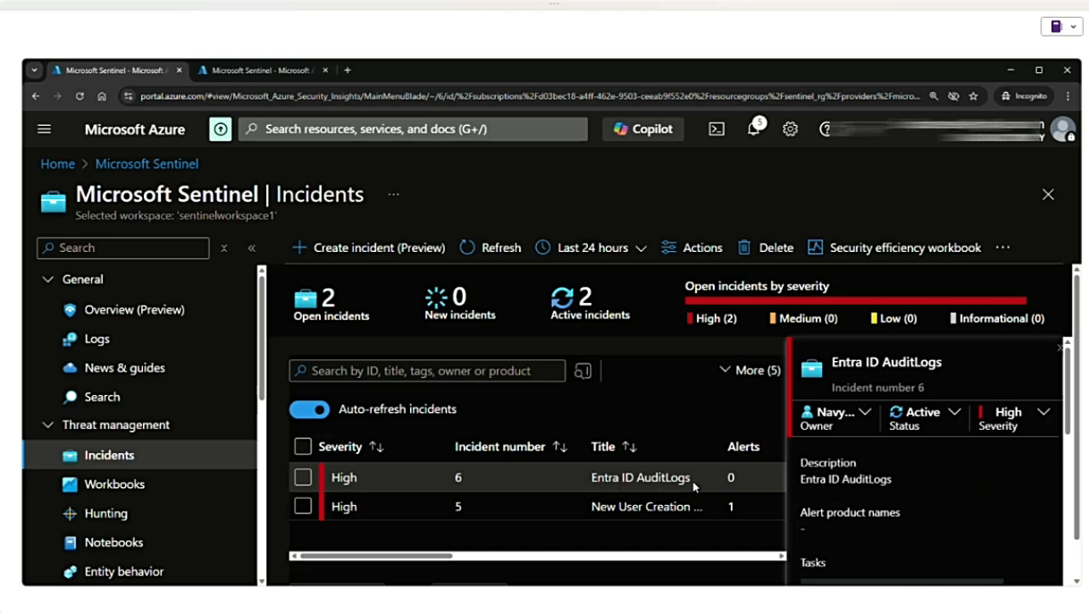
{"action": "scroll", "coordinate": [868, 505], "scroll_direction": "down", "scroll_amount": 5}
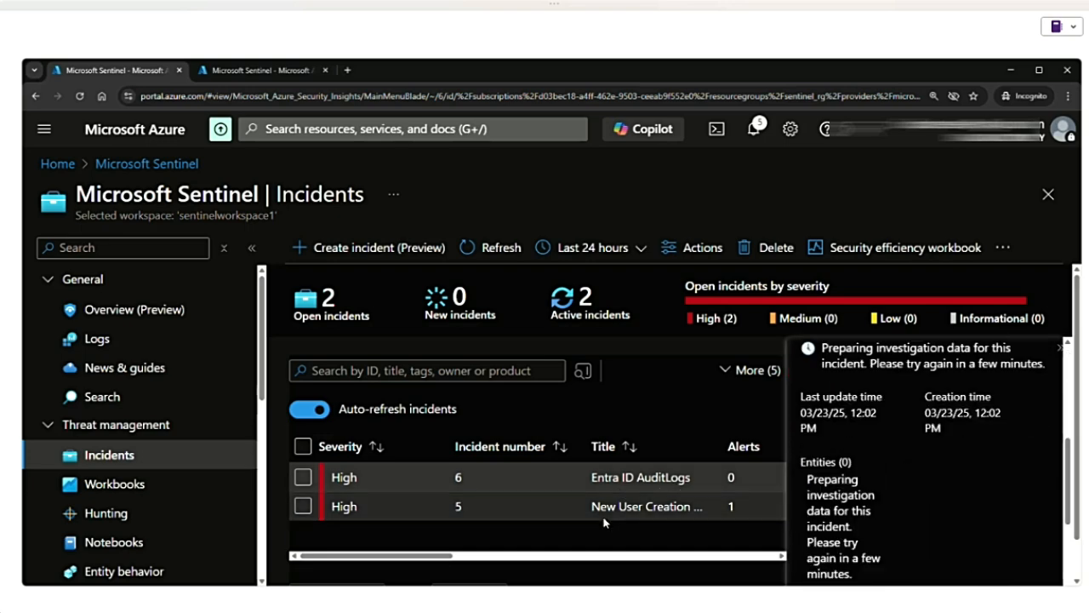
- Review the summary of the New User Creation - NRT incident, including its analytics rule and tags
{"action": "left_click", "coordinate": [520, 507]}
{"action": "left_click_drag", "start_coordinate": [592, 507], "coordinate": [686, 508]}
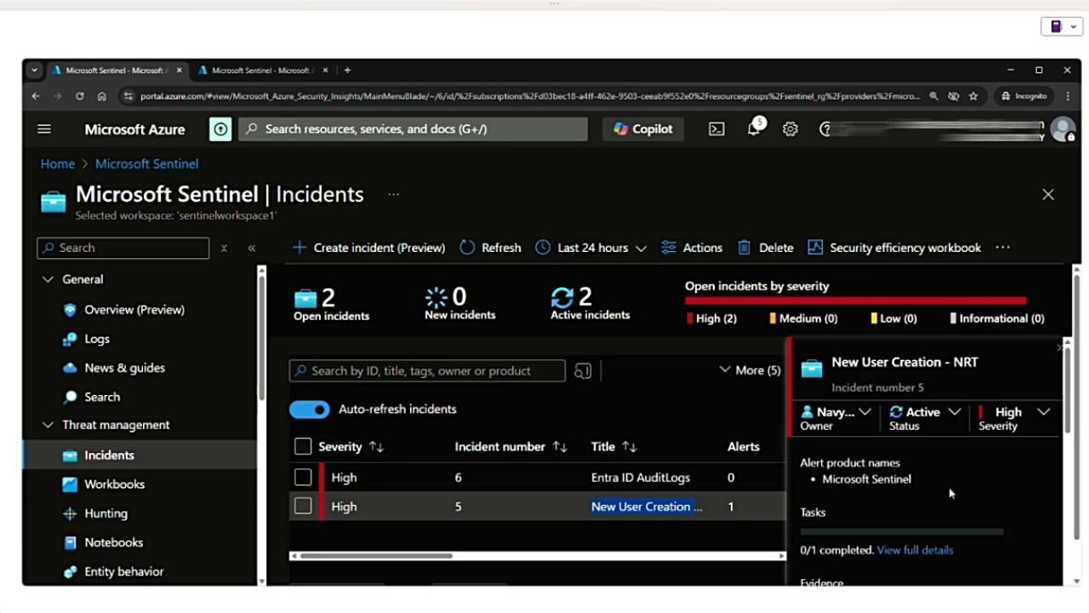
{"action": "scroll", "coordinate": [949, 493], "scroll_direction": "down", "scroll_amount": 5}
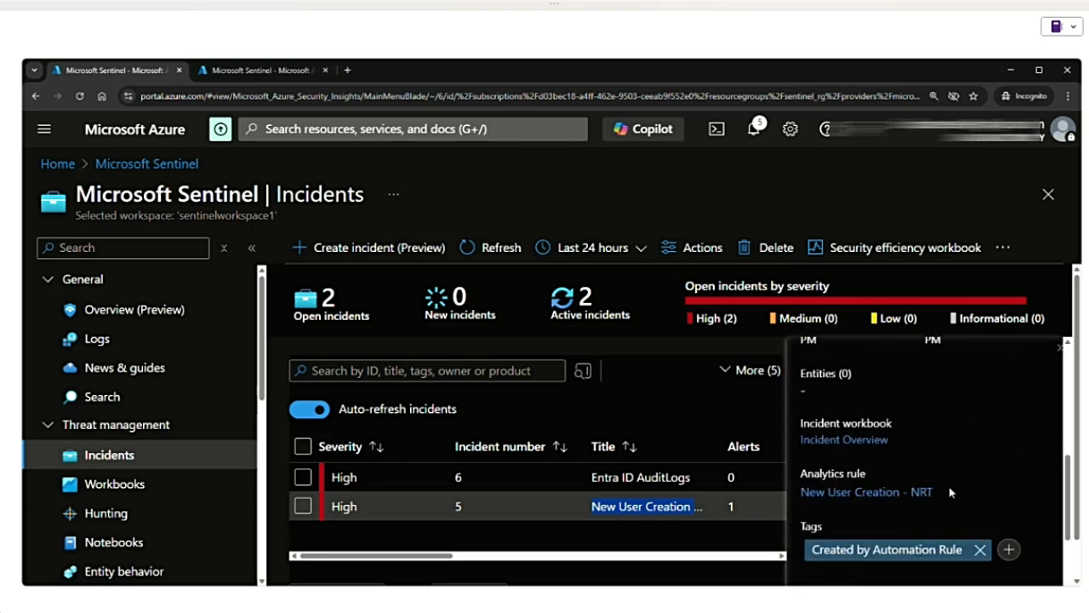
{"action": "scroll", "coordinate": [950, 492], "scroll_direction": "up", "scroll_amount": 5}
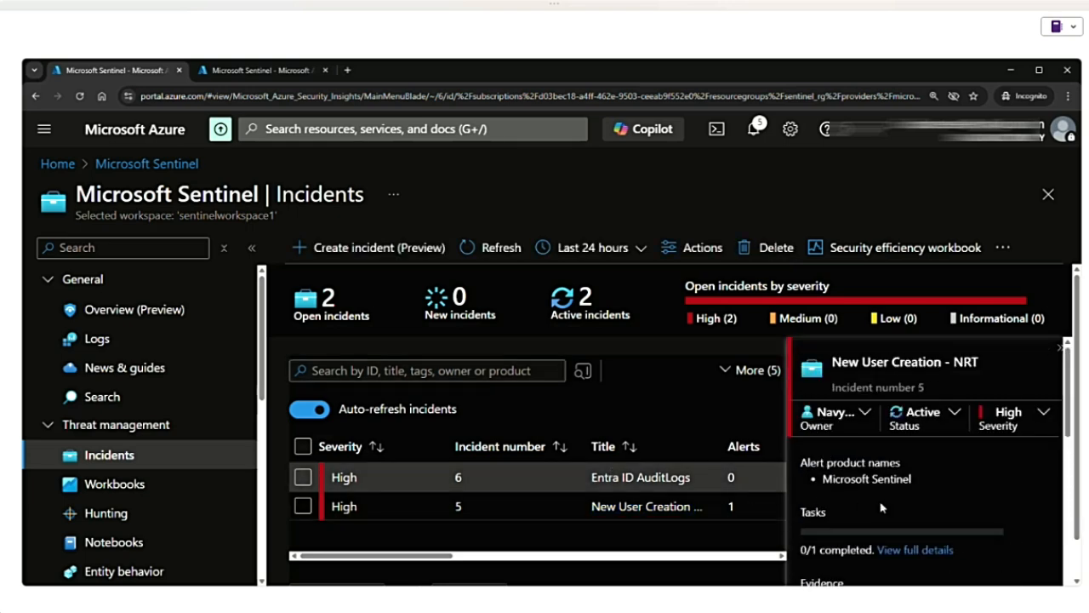
{"action": "scroll", "coordinate": [965, 506], "scroll_direction": "down", "scroll_amount": 4}
{"action": "scroll", "coordinate": [965, 507], "scroll_direction": "down", "scroll_amount": 3}
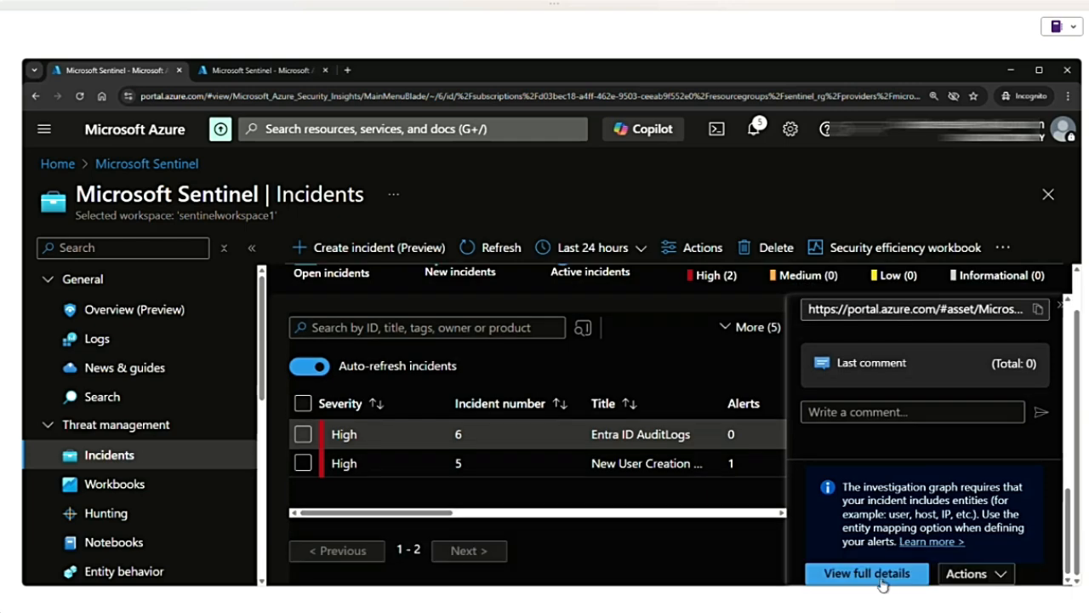
- View the New User Creation - NRT incident's full details and examine the creation and status change entries in its activity log
{"action": "left_click", "coordinate": [877, 581]}
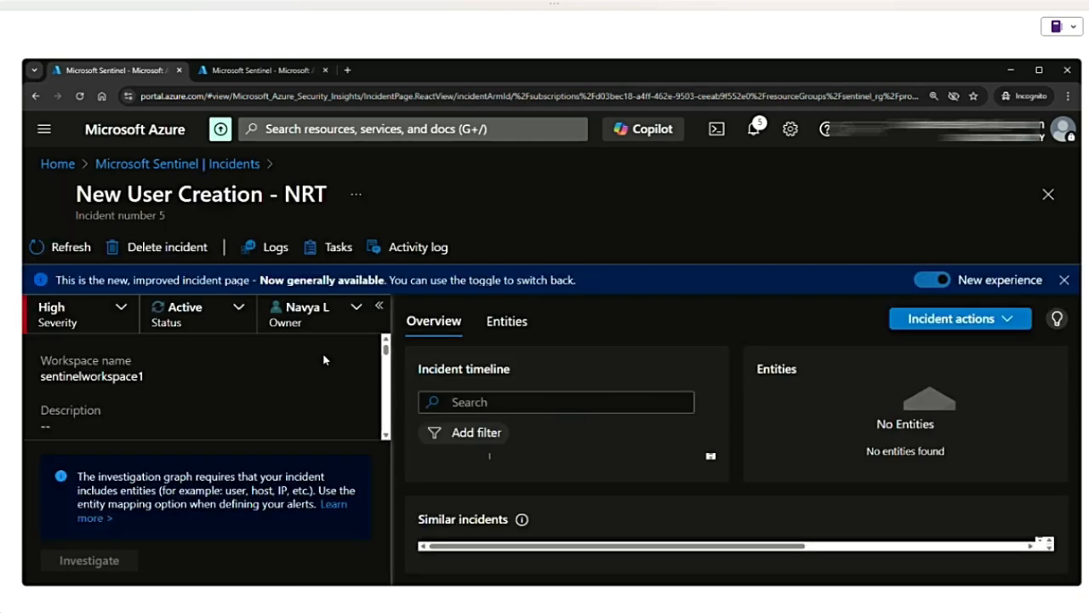
{"action": "left_click", "coordinate": [410, 252]}
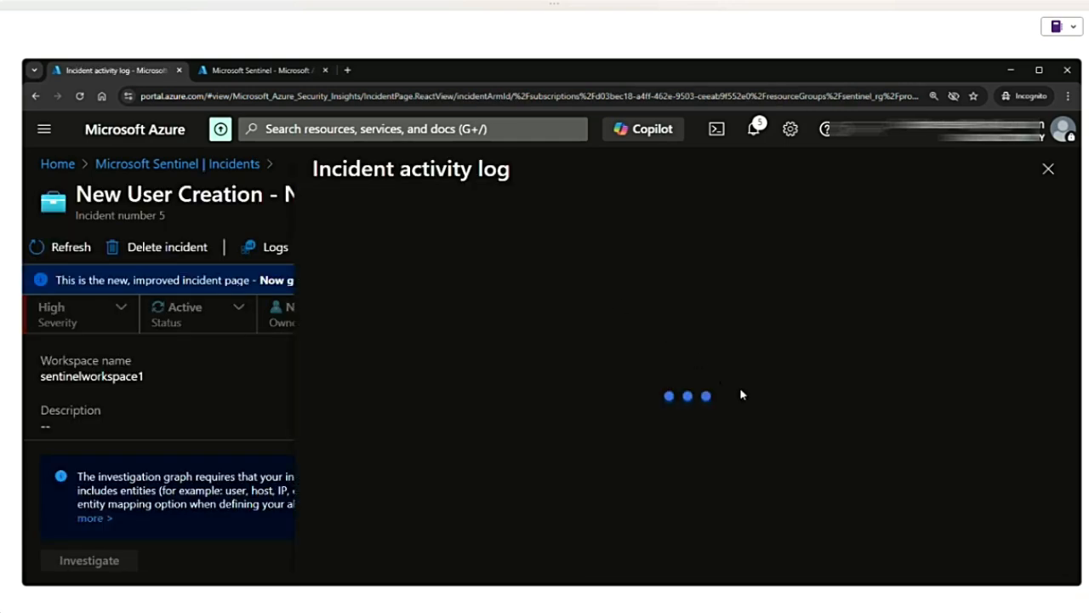
{"action": "left_click_drag", "start_coordinate": [376, 343], "coordinate": [508, 352]}
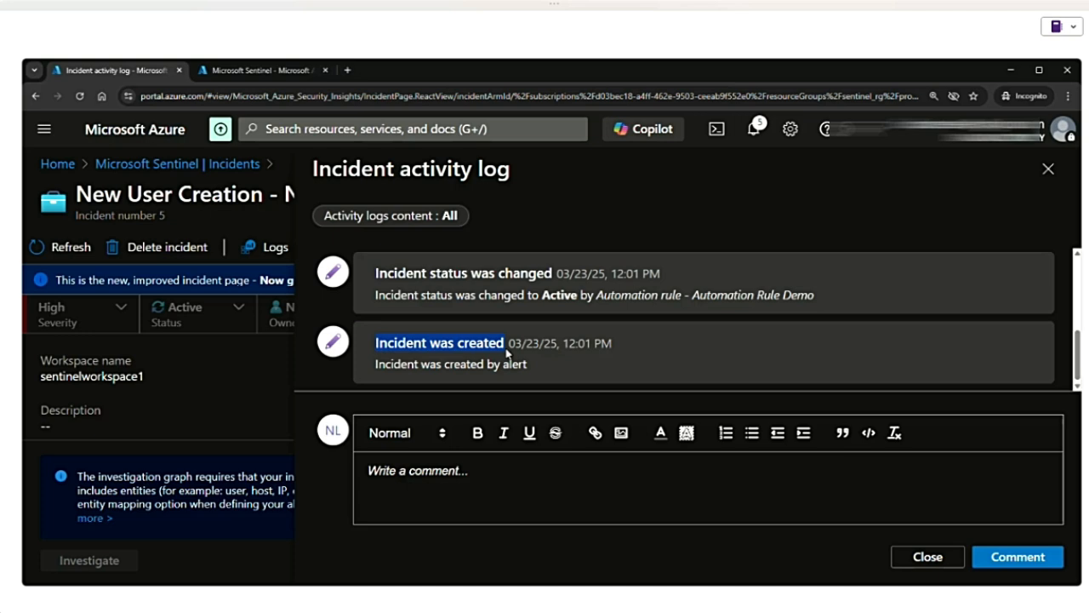
{"action": "scroll", "coordinate": [537, 361], "scroll_direction": "up", "scroll_amount": 2}
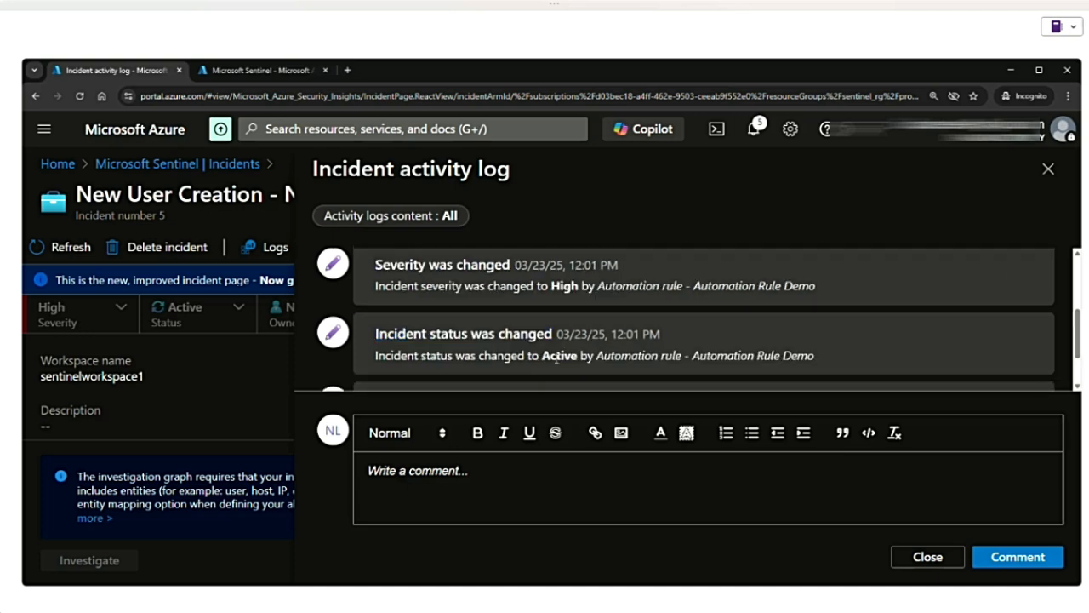
{"action": "scroll", "coordinate": [596, 337], "scroll_direction": "down", "scroll_amount": 2}
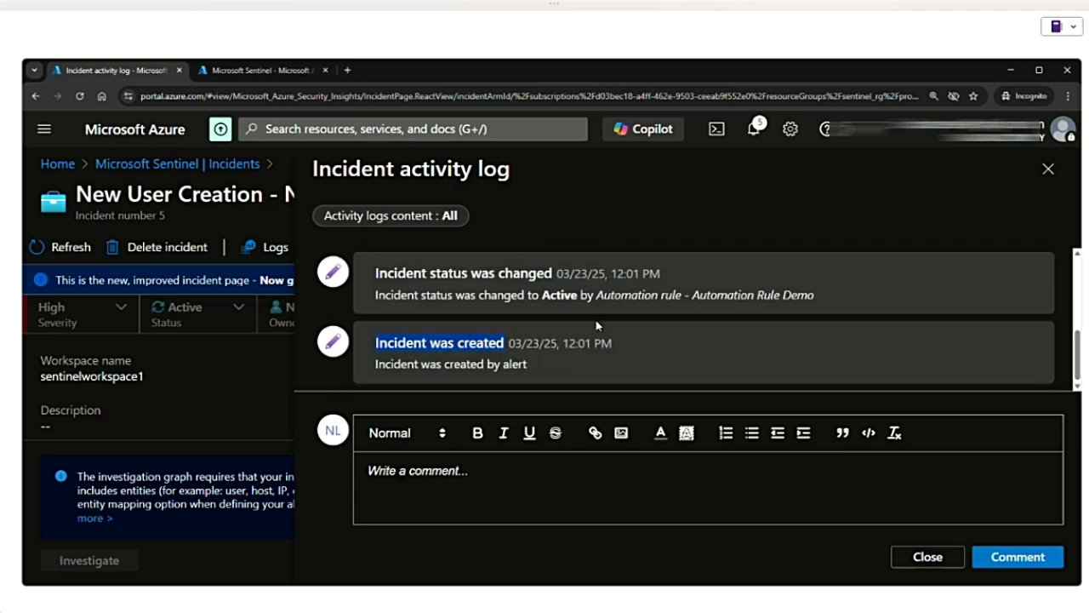
{"action": "double_click", "coordinate": [544, 294]}
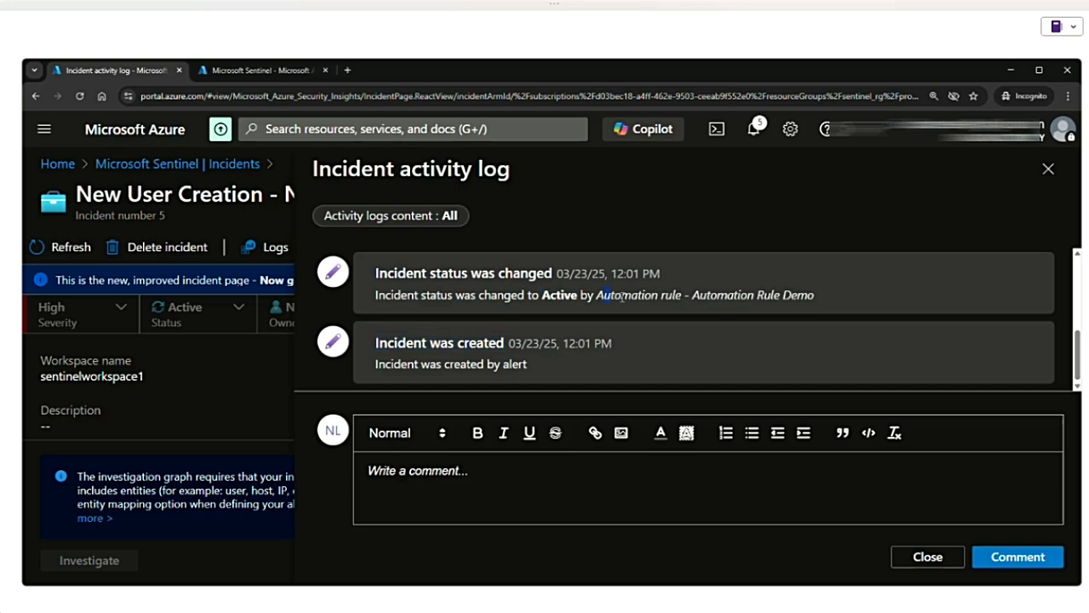
{"action": "left_click_drag", "start_coordinate": [622, 296], "coordinate": [690, 295]}
- Examine the severity, owner and tag change entries in the incident activity log, and close the log
{"action": "scroll", "coordinate": [652, 312], "scroll_direction": "up", "scroll_amount": 1}
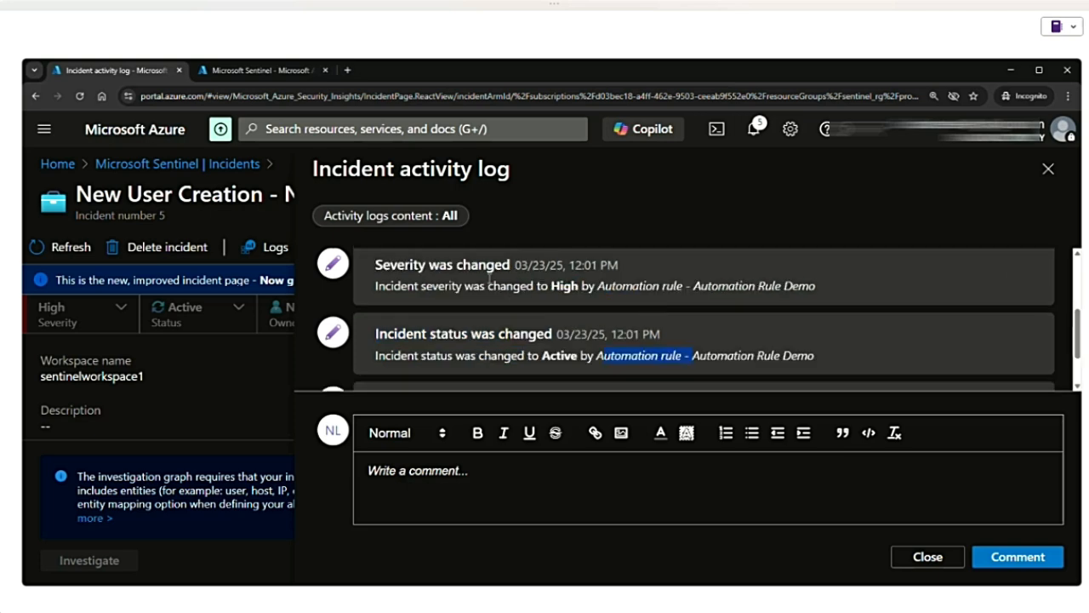
{"action": "left_click_drag", "start_coordinate": [483, 284], "coordinate": [622, 301]}
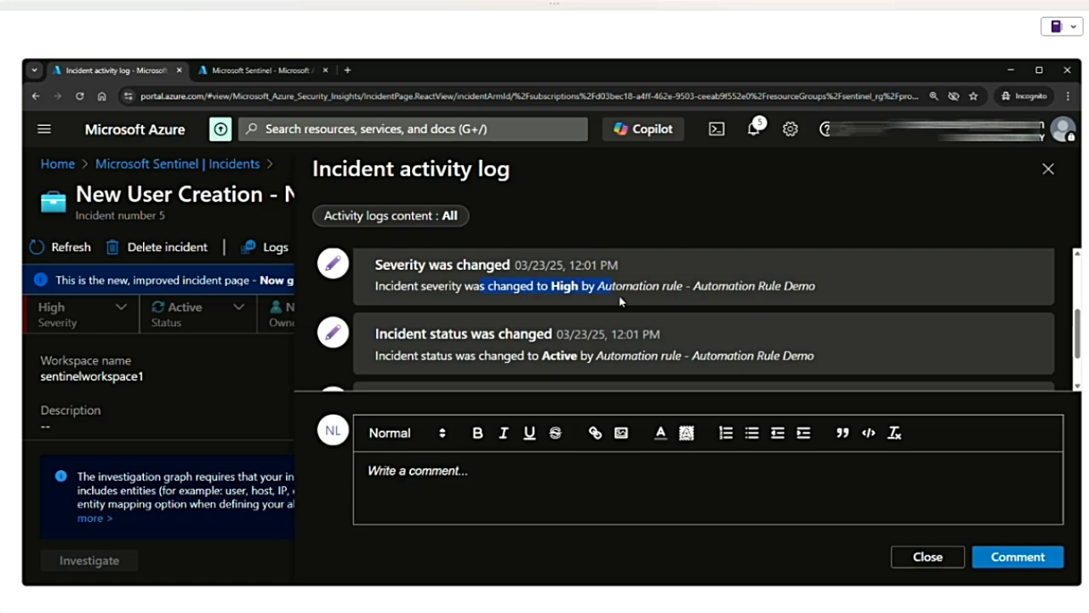
{"action": "scroll", "coordinate": [621, 301], "scroll_direction": "up", "scroll_amount": 1}
{"action": "left_click_drag", "start_coordinate": [501, 277], "coordinate": [411, 275]}
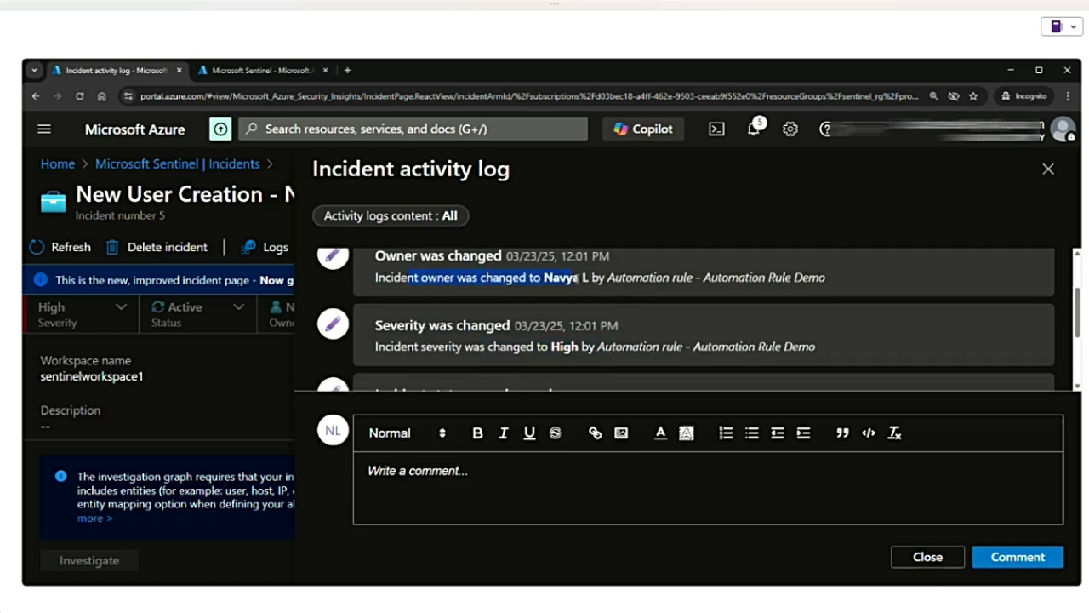
{"action": "scroll", "coordinate": [616, 324], "scroll_direction": "up", "scroll_amount": 1}
{"action": "scroll", "coordinate": [601, 323], "scroll_direction": "up", "scroll_amount": 1}
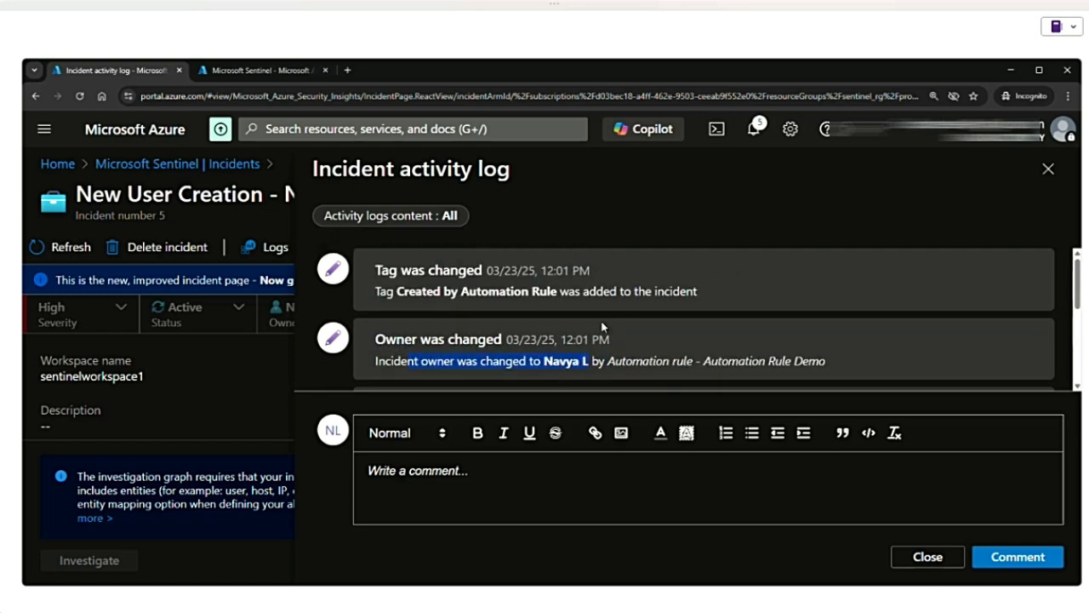
{"action": "left_click_drag", "start_coordinate": [373, 292], "coordinate": [572, 295]}
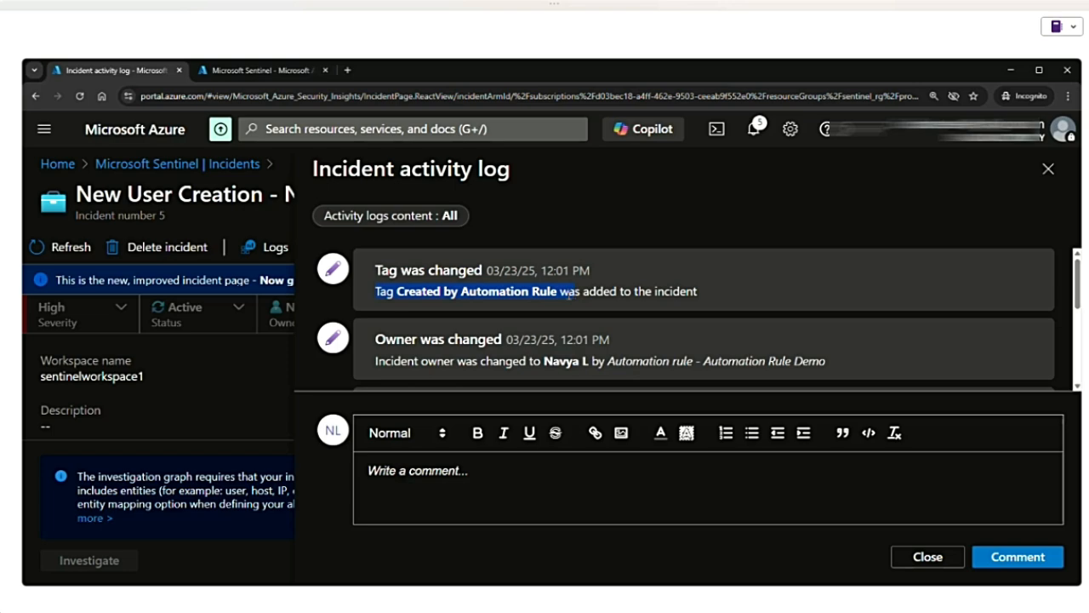
{"action": "left_click", "coordinate": [932, 558]}
- Return to the Entra ID AuditLogs hunt, select the New User Creation query and check the hunt's comments without adding any
{"action": "left_click", "coordinate": [191, 164]}
{"action": "left_click", "coordinate": [125, 519]}
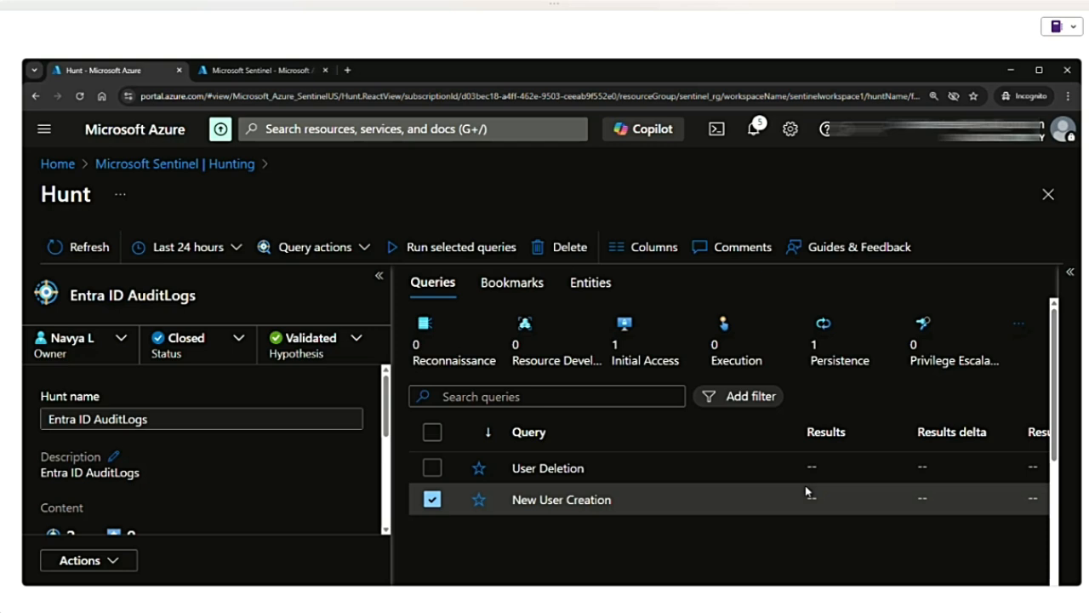
{"action": "left_click", "coordinate": [807, 492]}
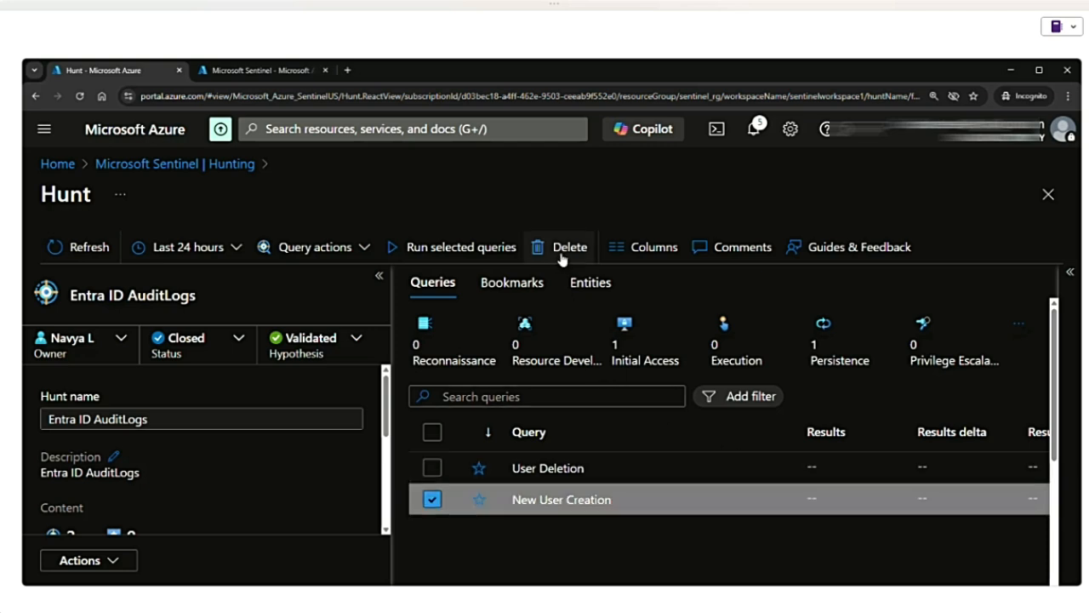
{"action": "left_click", "coordinate": [733, 248]}
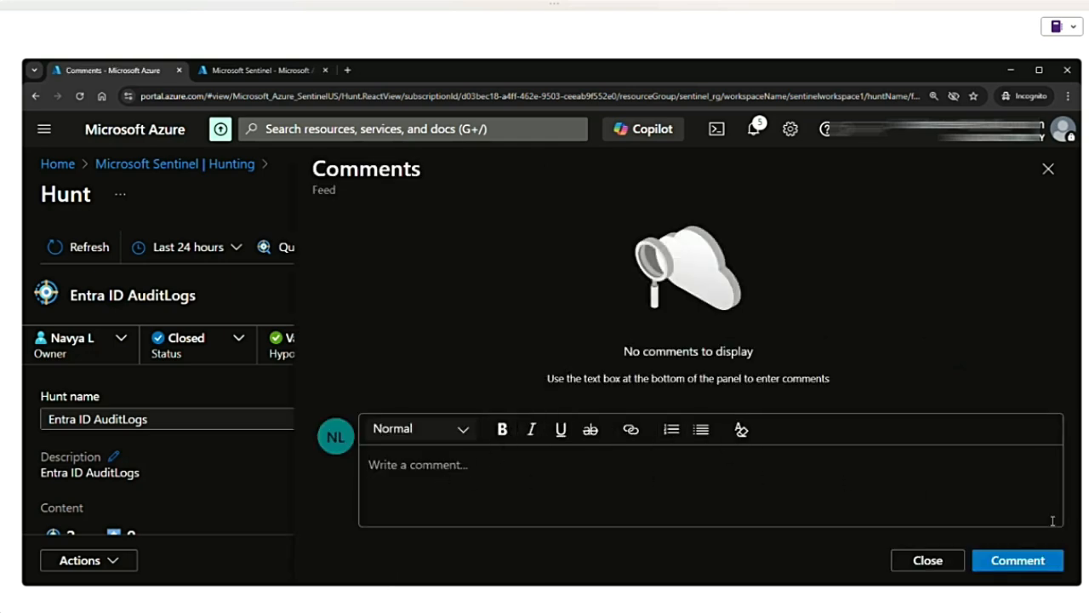
{"action": "left_click", "coordinate": [928, 560]}
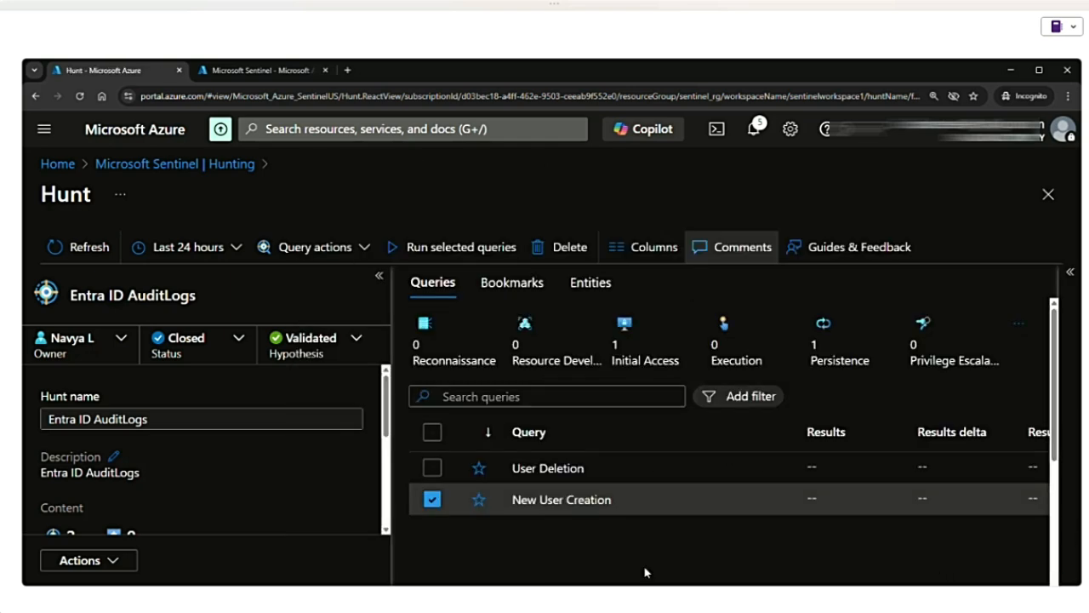